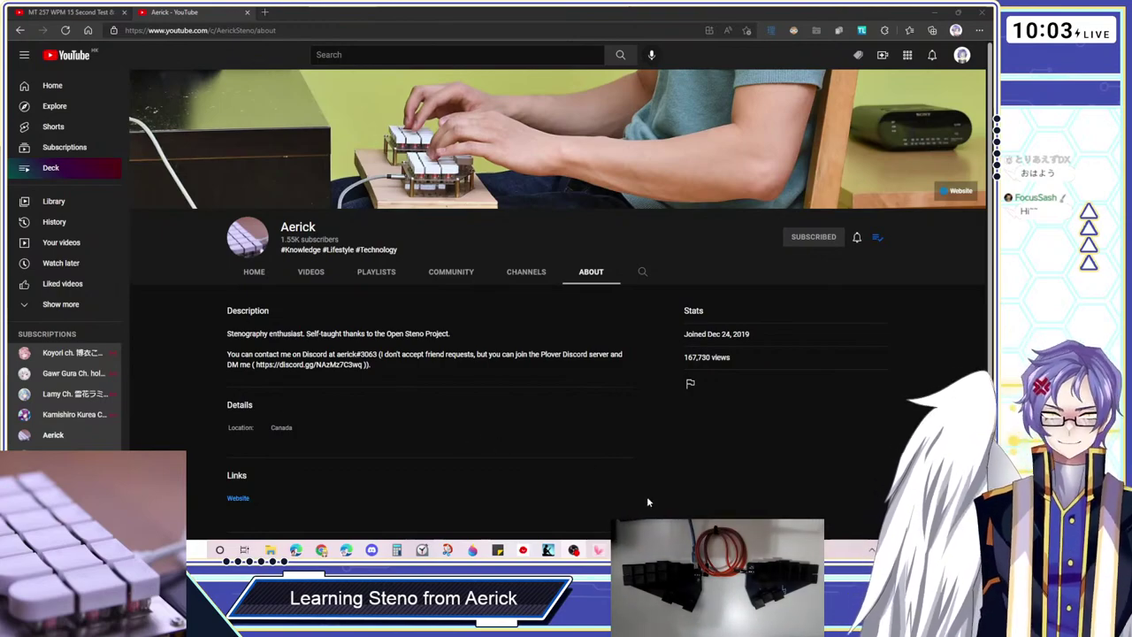
Minimize the YouTube and Google Docs windows, and bring up the Art of Chording chorded keyboard page in a maximized window
left_click(929, 12)
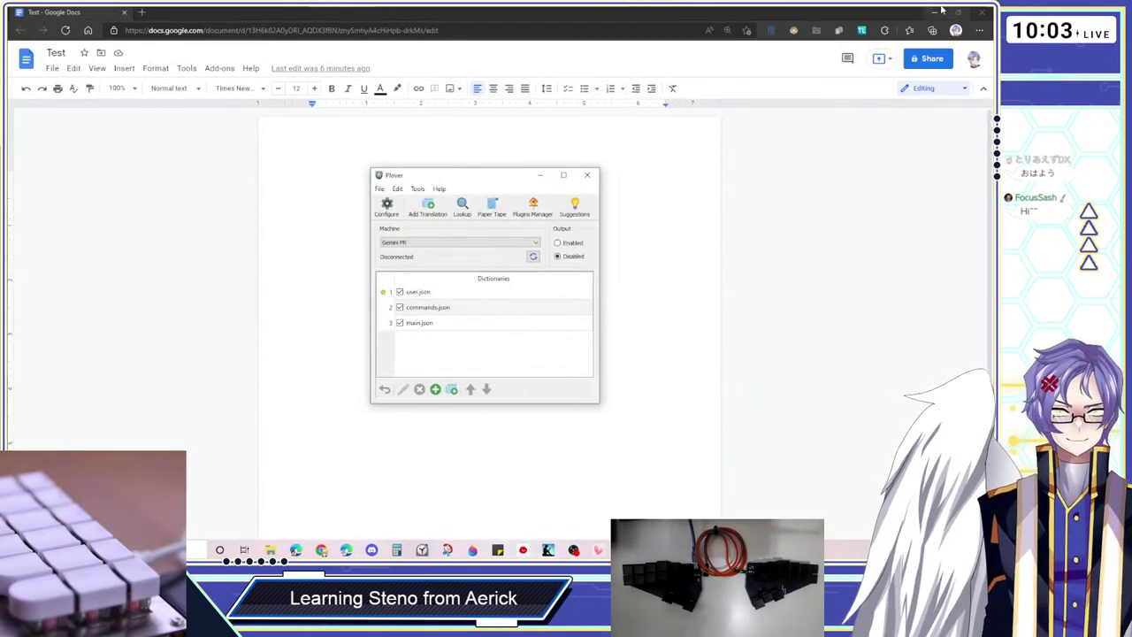
left_click(957, 13)
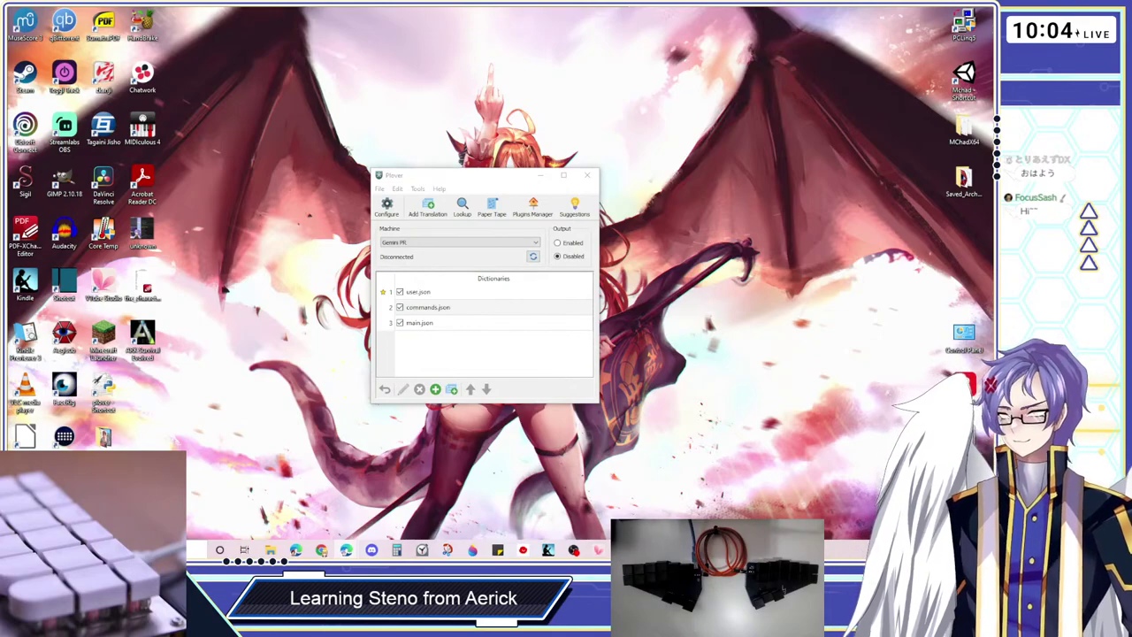
key("alt+Tab")
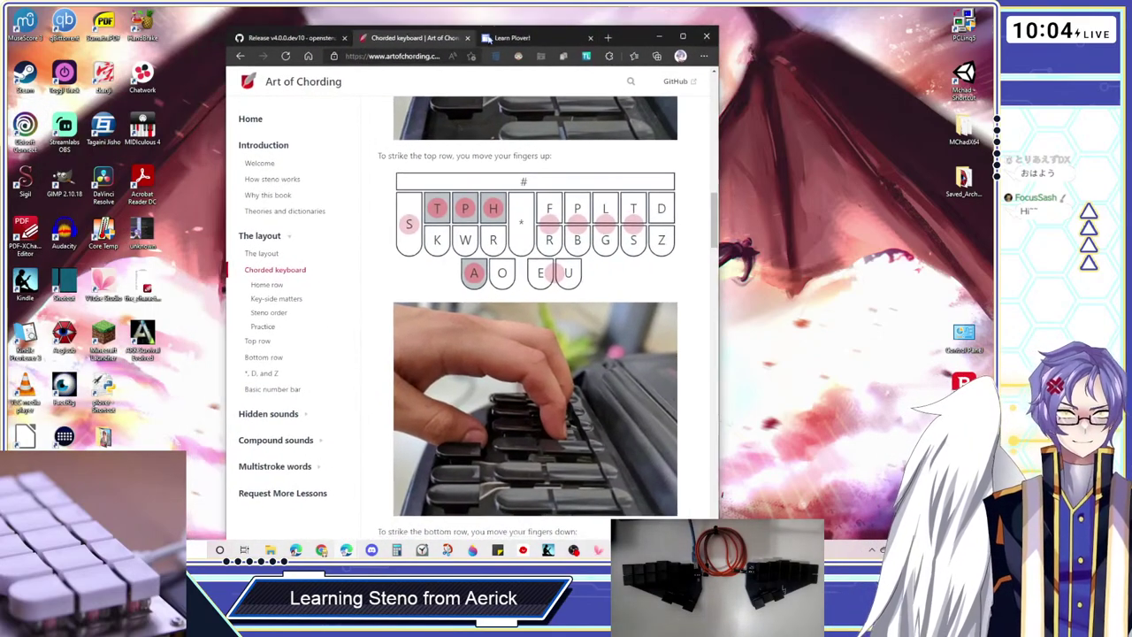
left_click(665, 36)
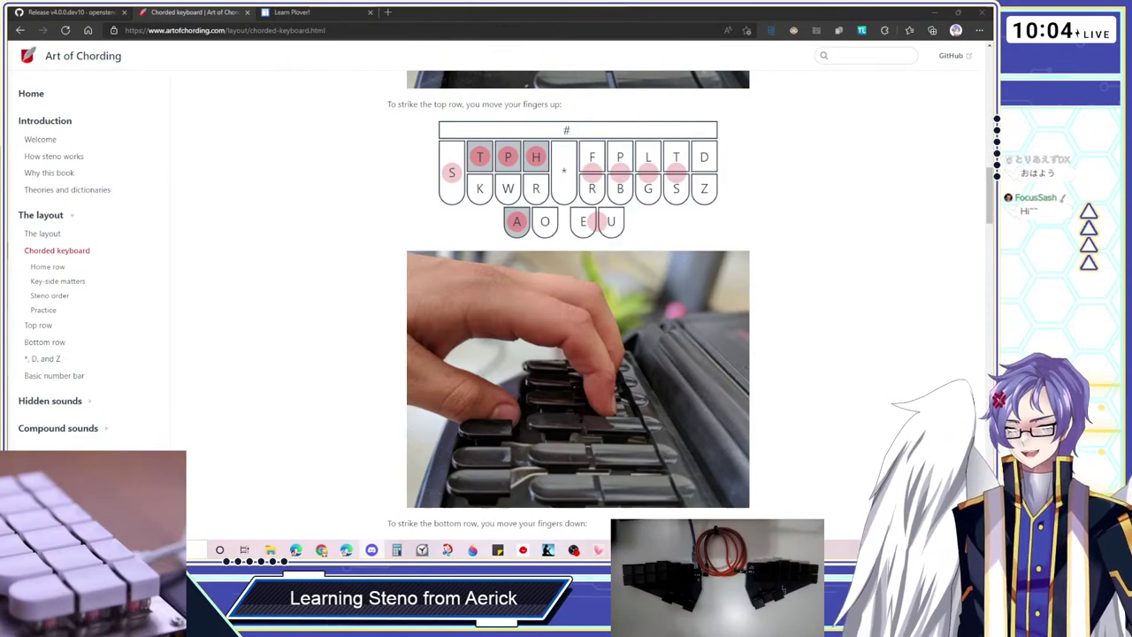
Examine the diagram and photos for striking the top row on the Chorded keyboard page
key("alt+Tab")
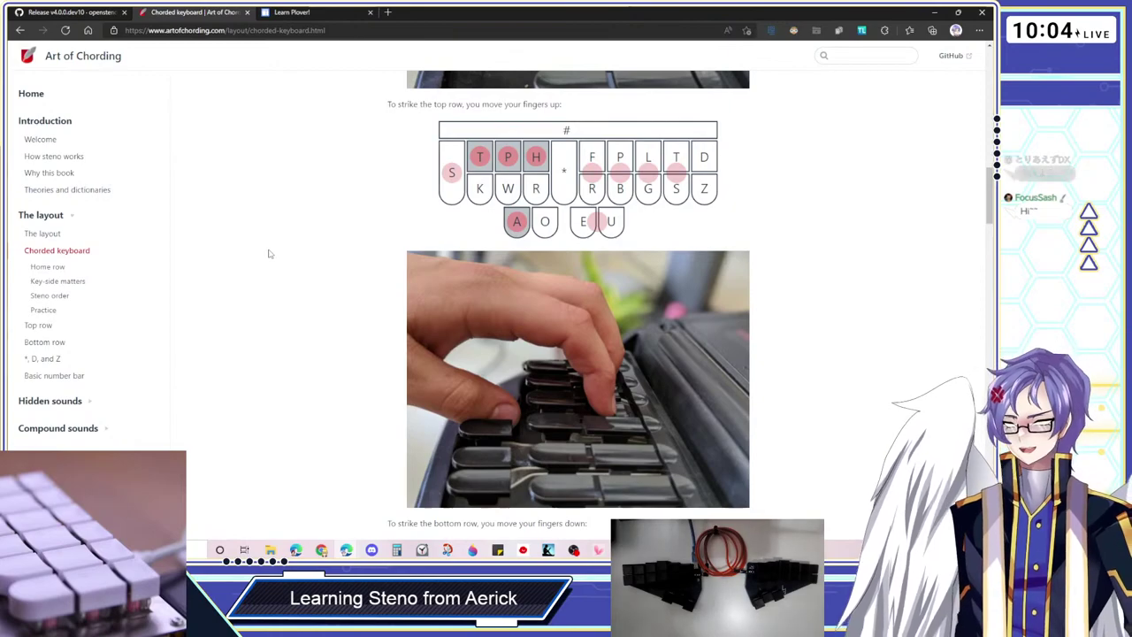
scroll(263, 247, "up", 1)
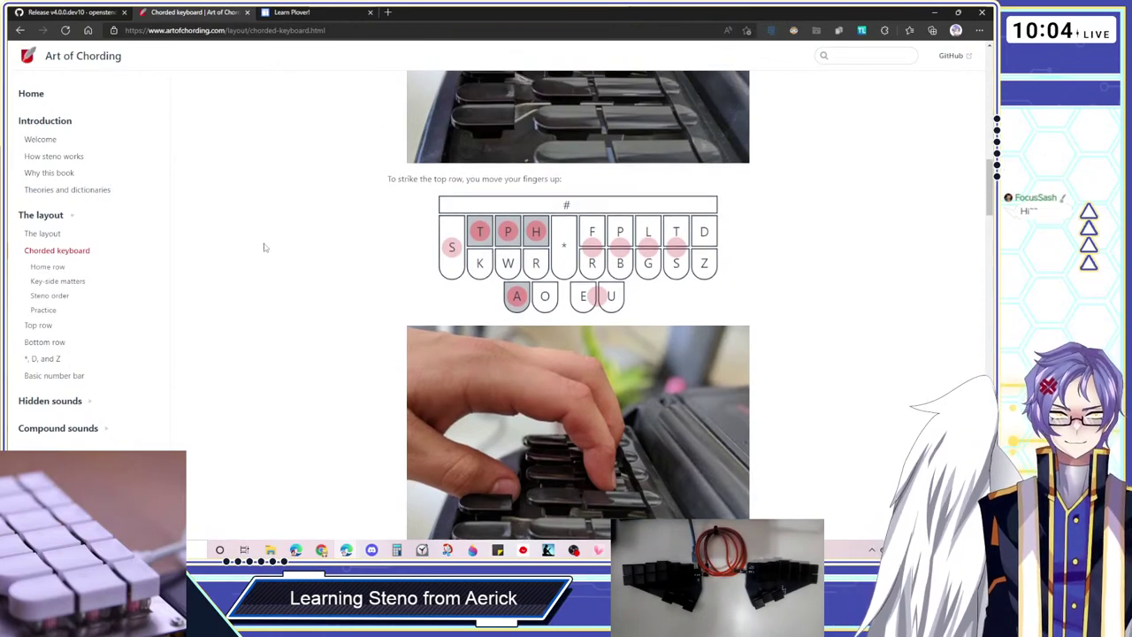
scroll(263, 248, "up", 1)
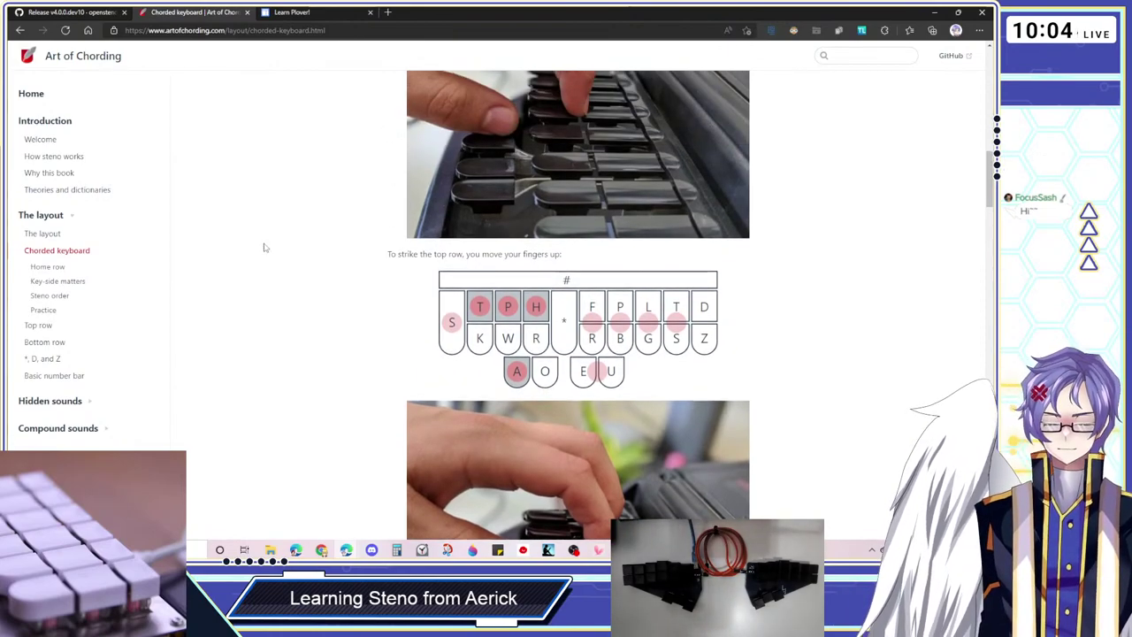
scroll(263, 247, "down", 1)
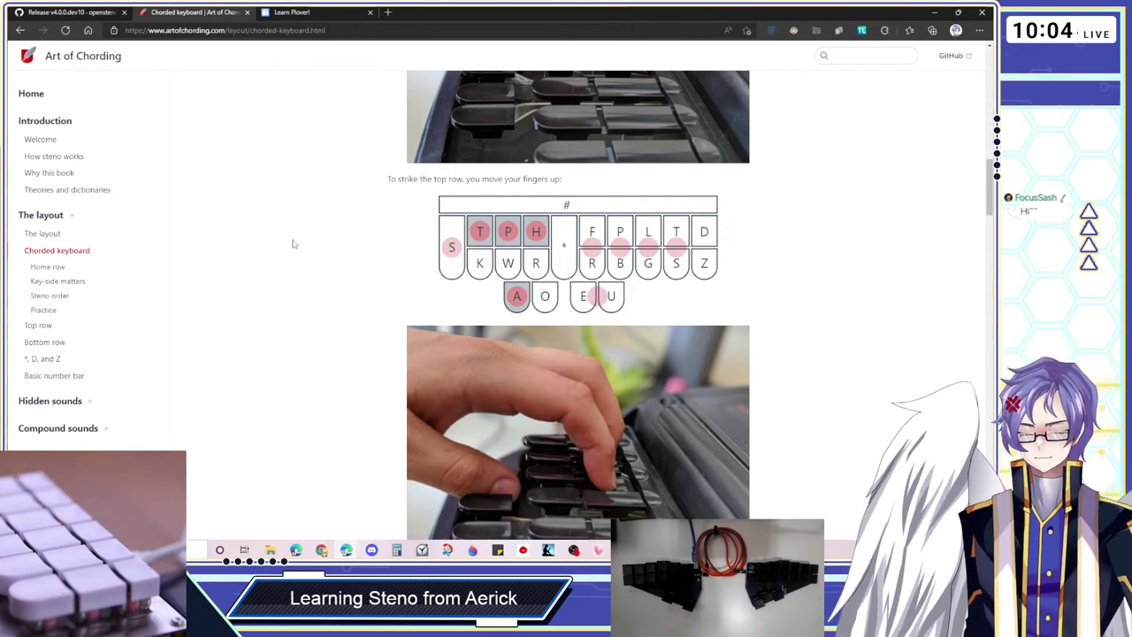
key("ctrl+f")
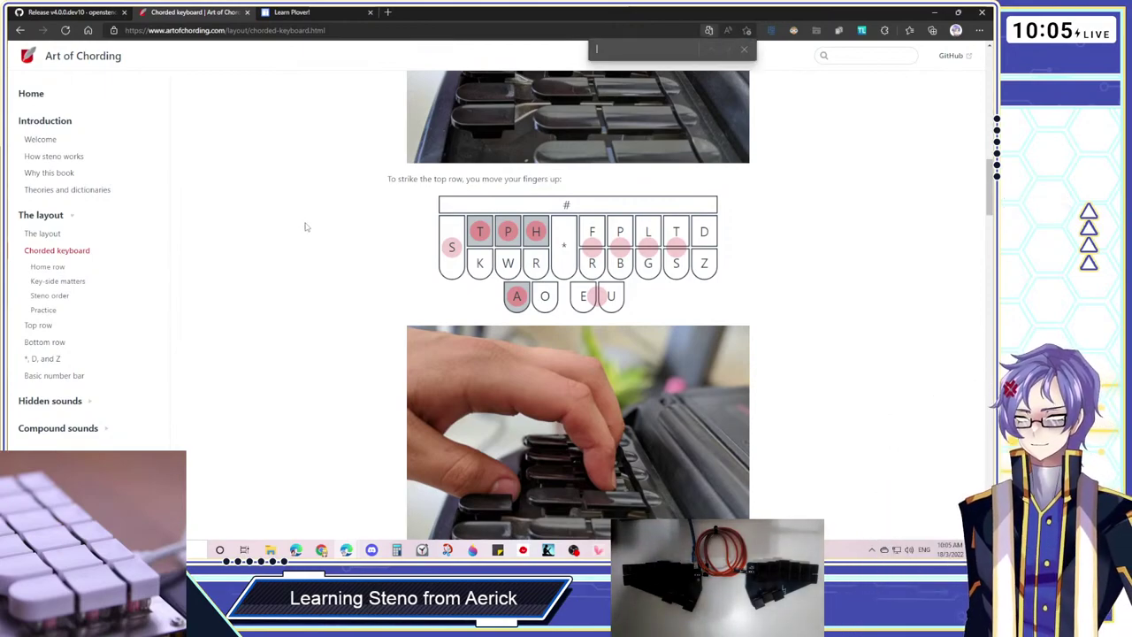
key("F1")
key("ctrl+w")
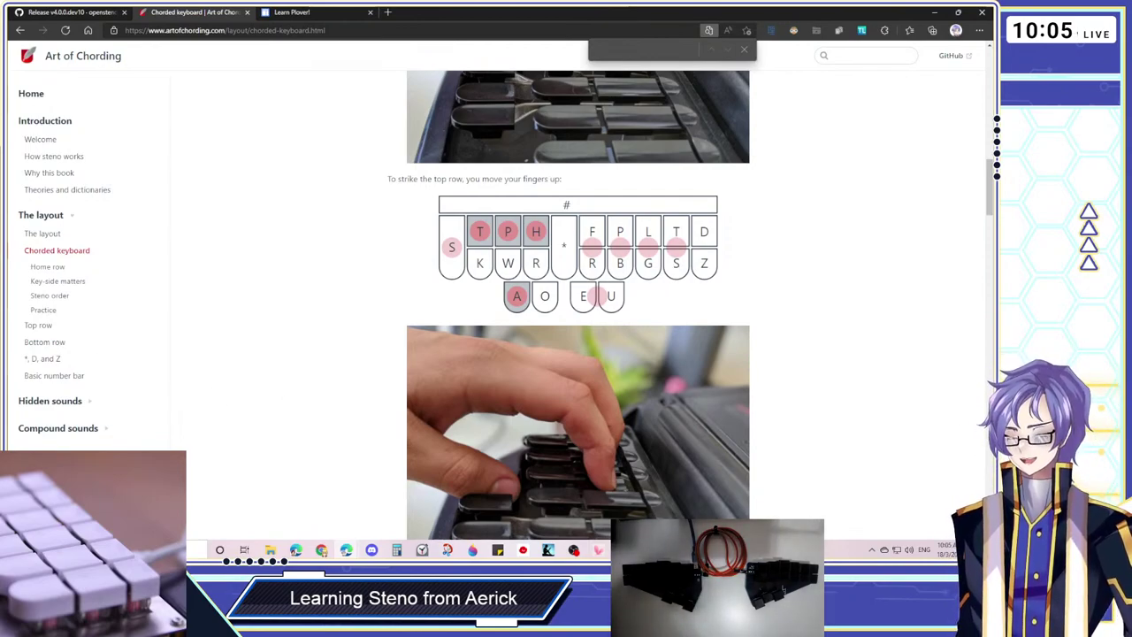
Switch to the YouTube window and look over the MT 257 WPM 15 Second Test & 263 WPM Long Quote steno video page
key("alt+Tab")
left_click(57, 11)
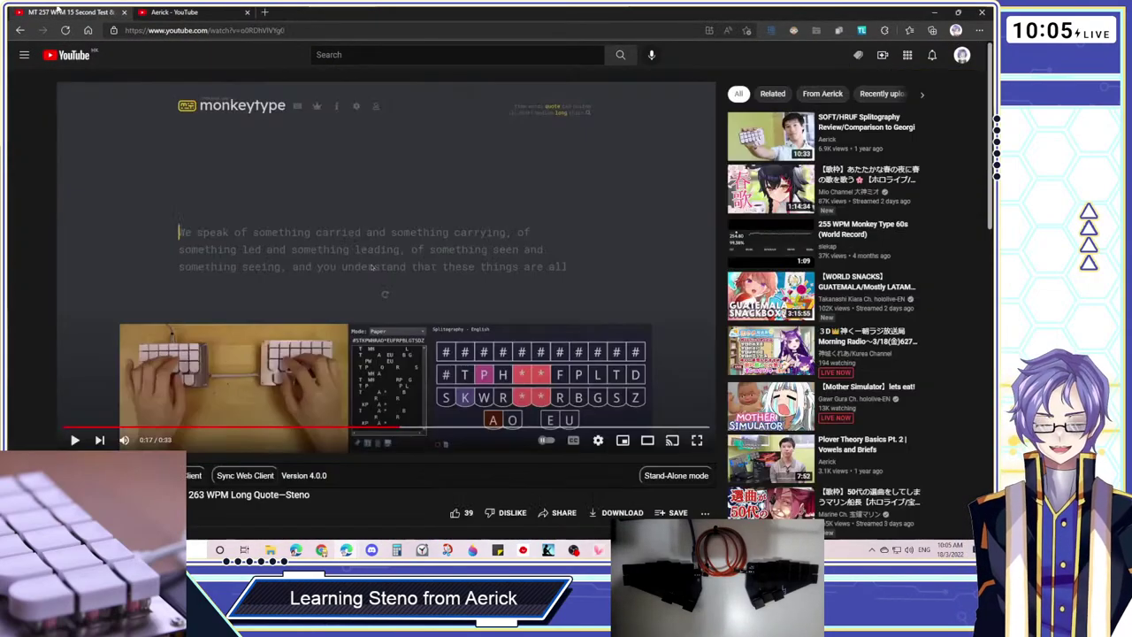
scroll(380, 494, "down", 3)
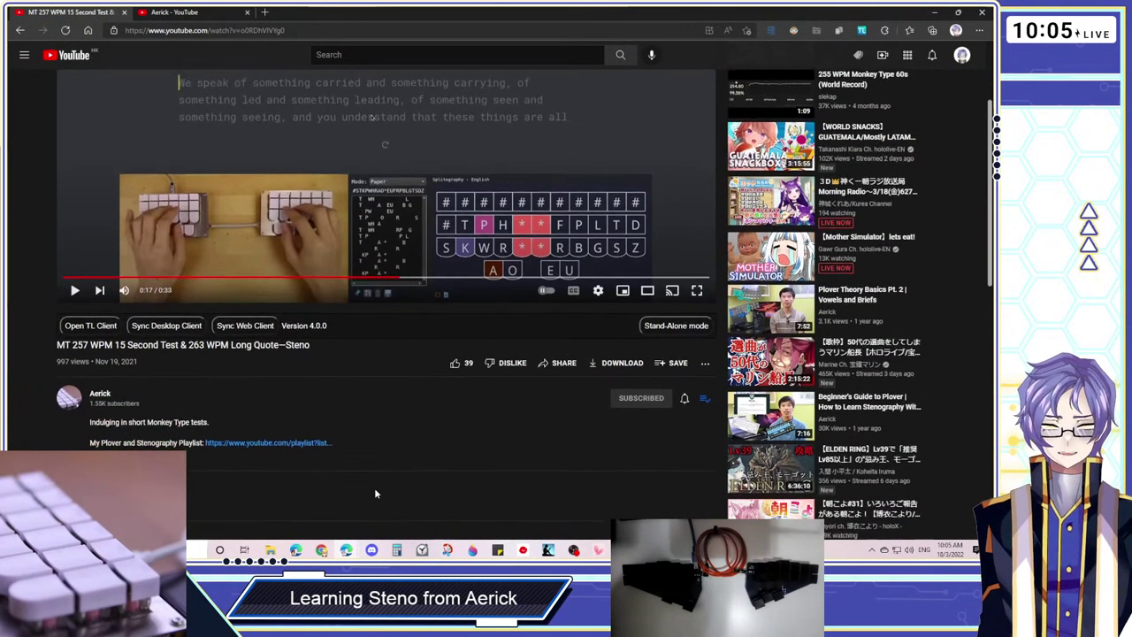
scroll(344, 411, "up", 3)
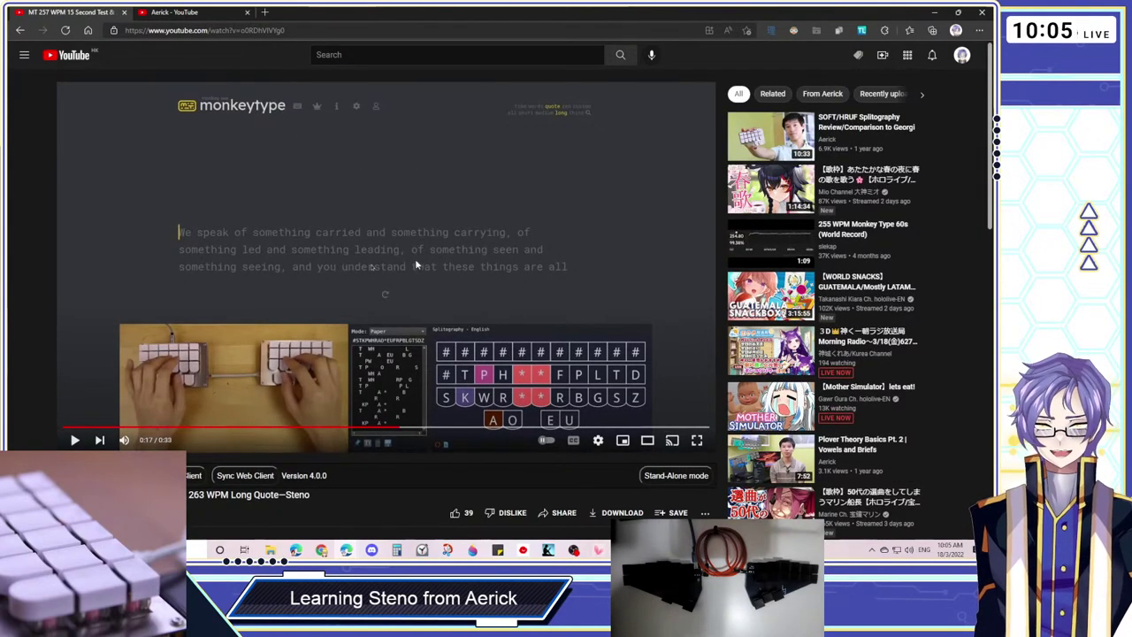
Play the steno typing test video and revisit its final seconds at about 0:32
left_click(314, 232)
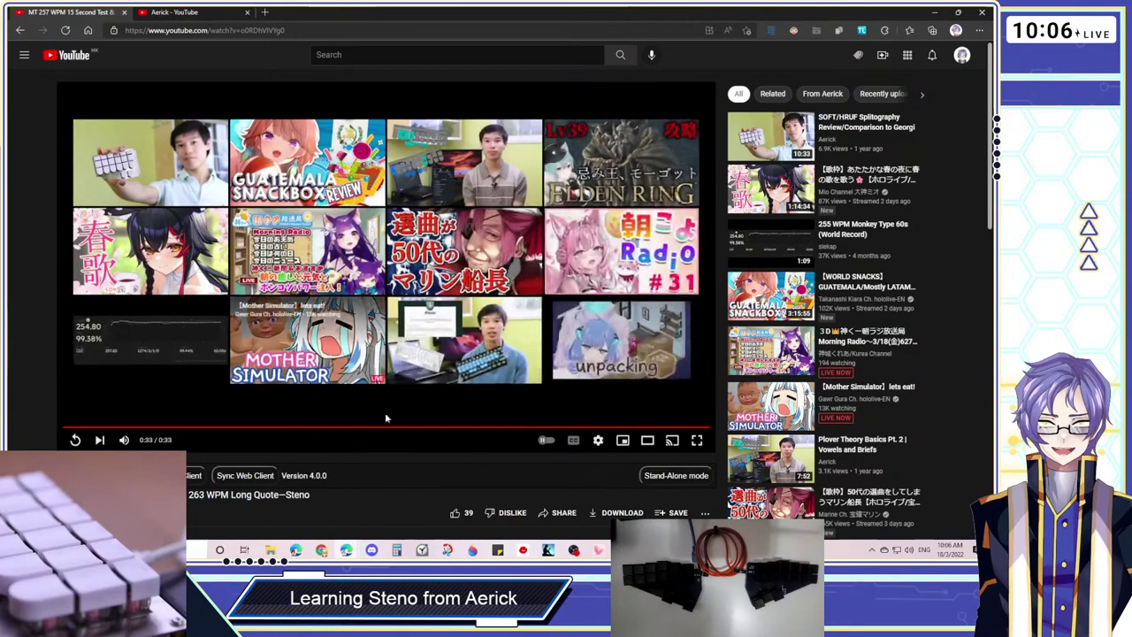
left_click(685, 428)
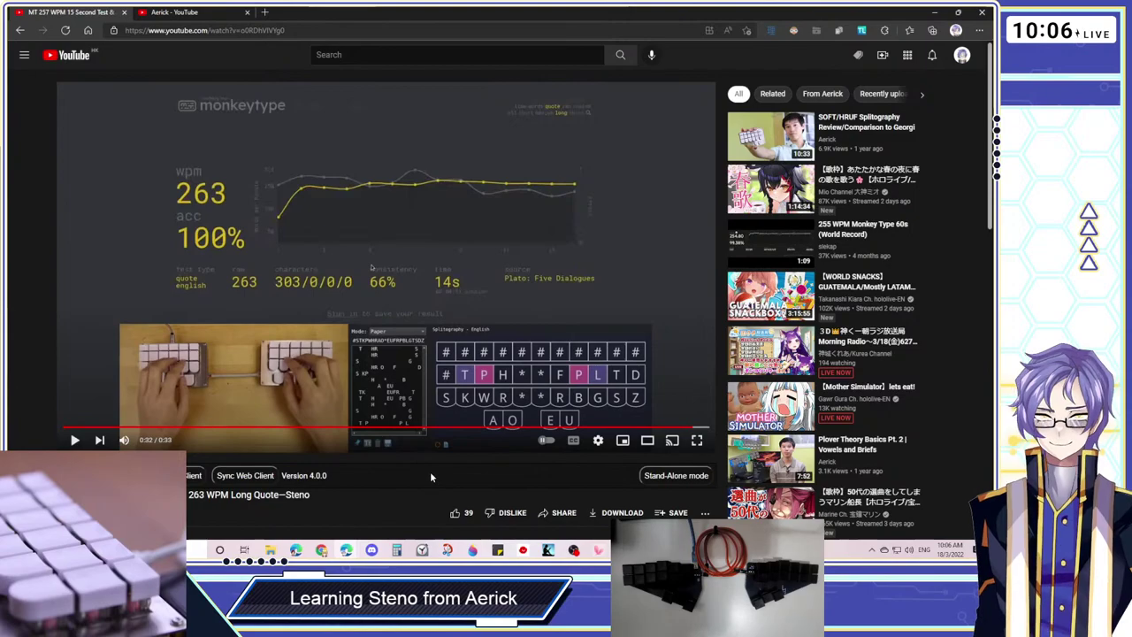
left_click(689, 429)
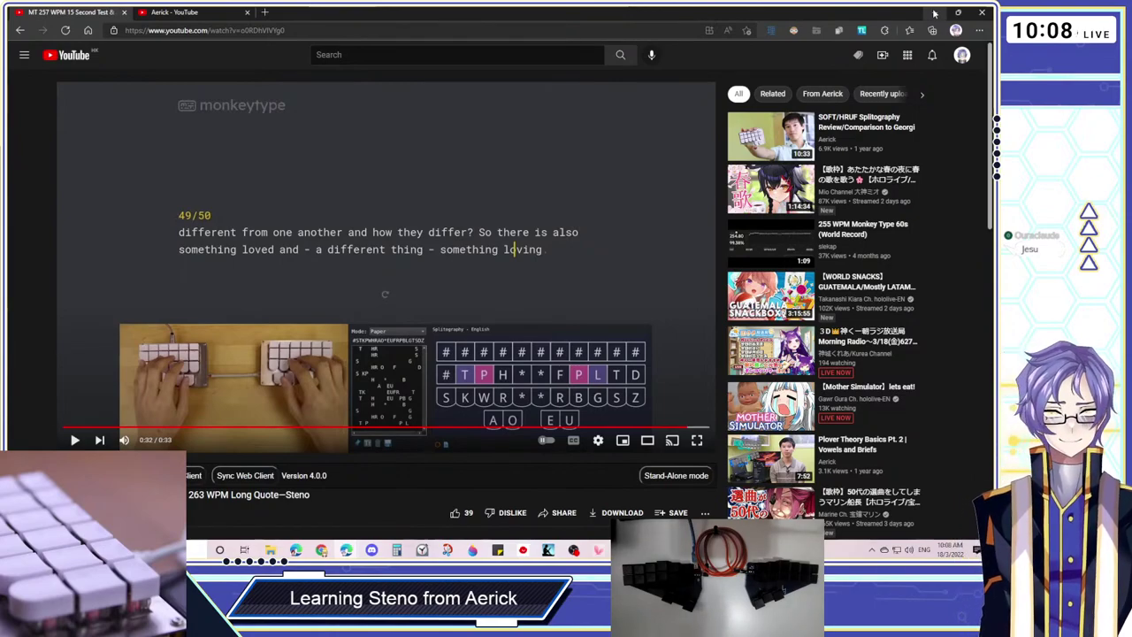
Minimize the YouTube and Art of Chording windows so that only the Plover window remains on the desktop
left_click(932, 12)
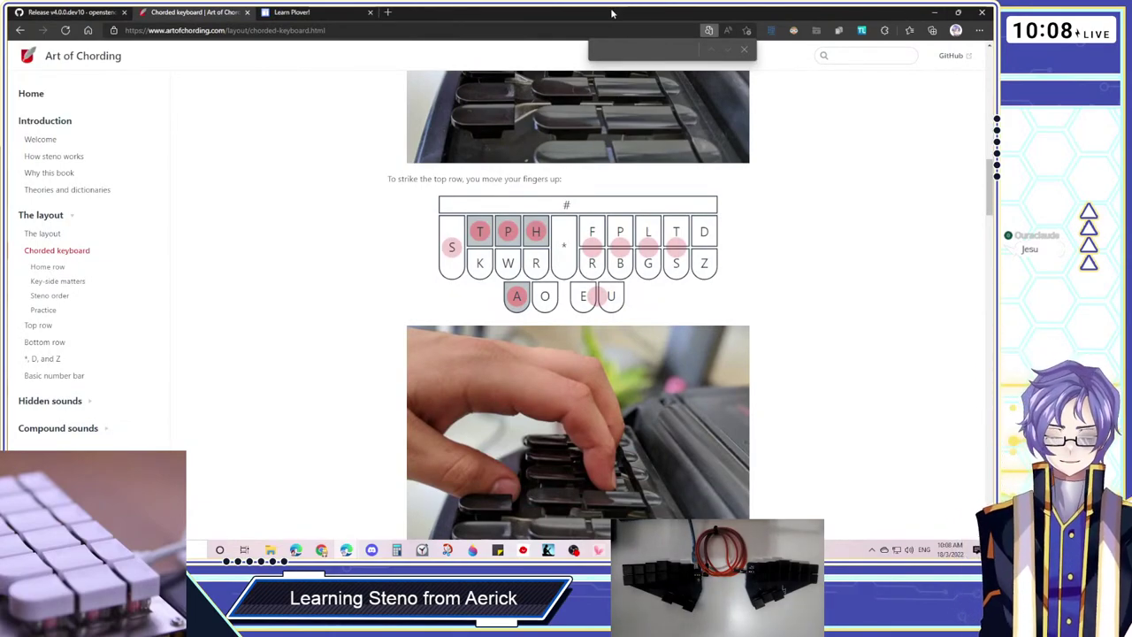
left_click_drag(611, 12, 619, 33)
left_click(805, 32)
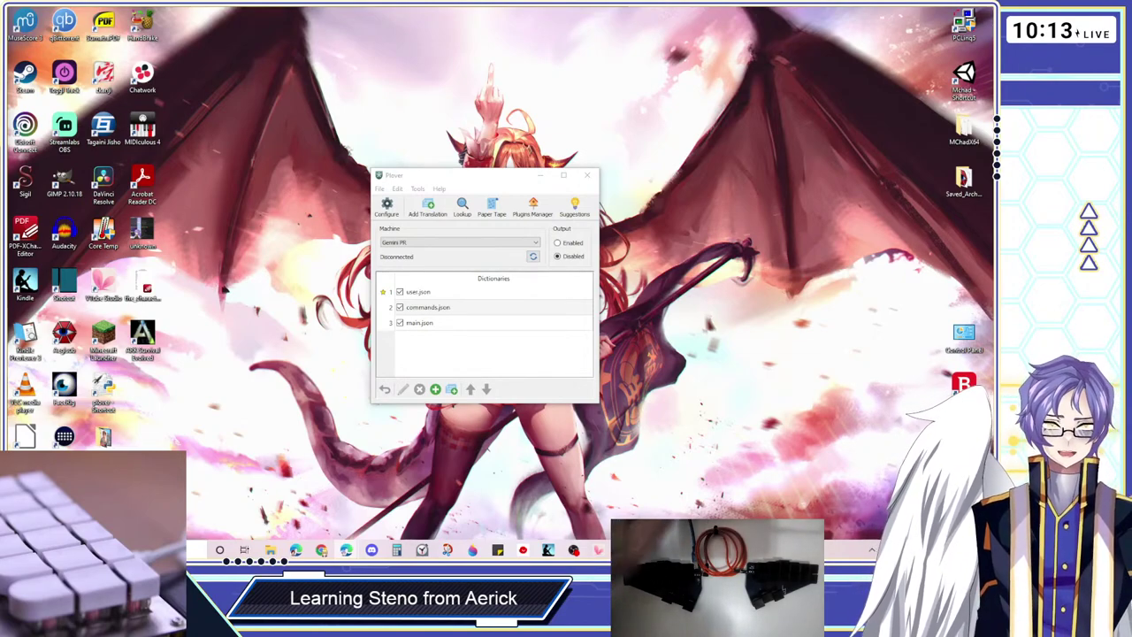
left_click(458, 178)
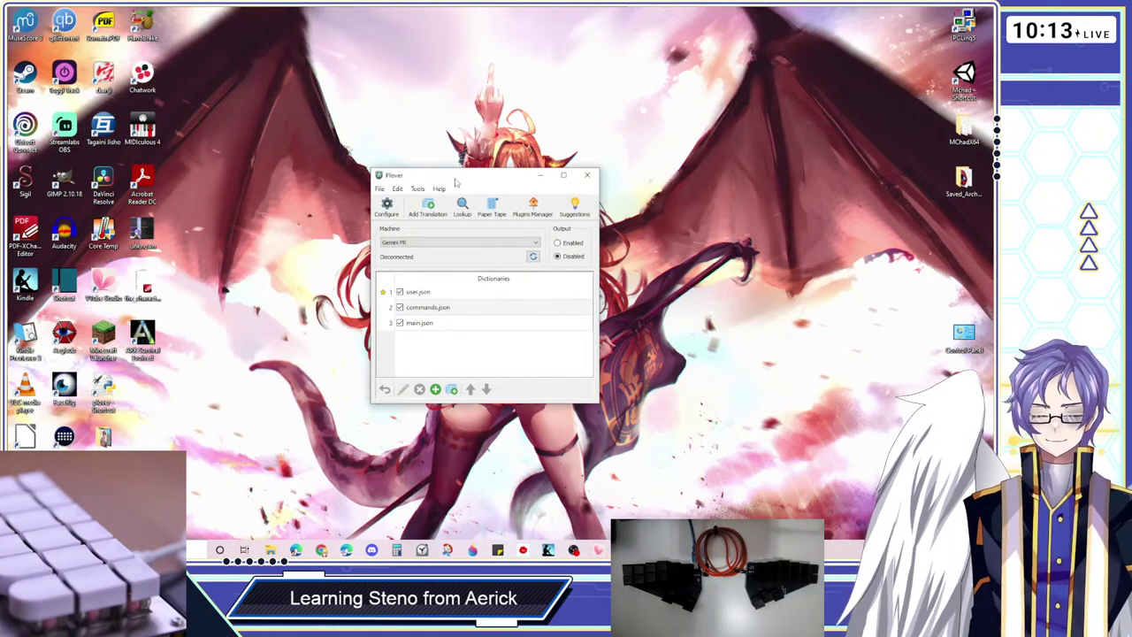
left_click(263, 214)
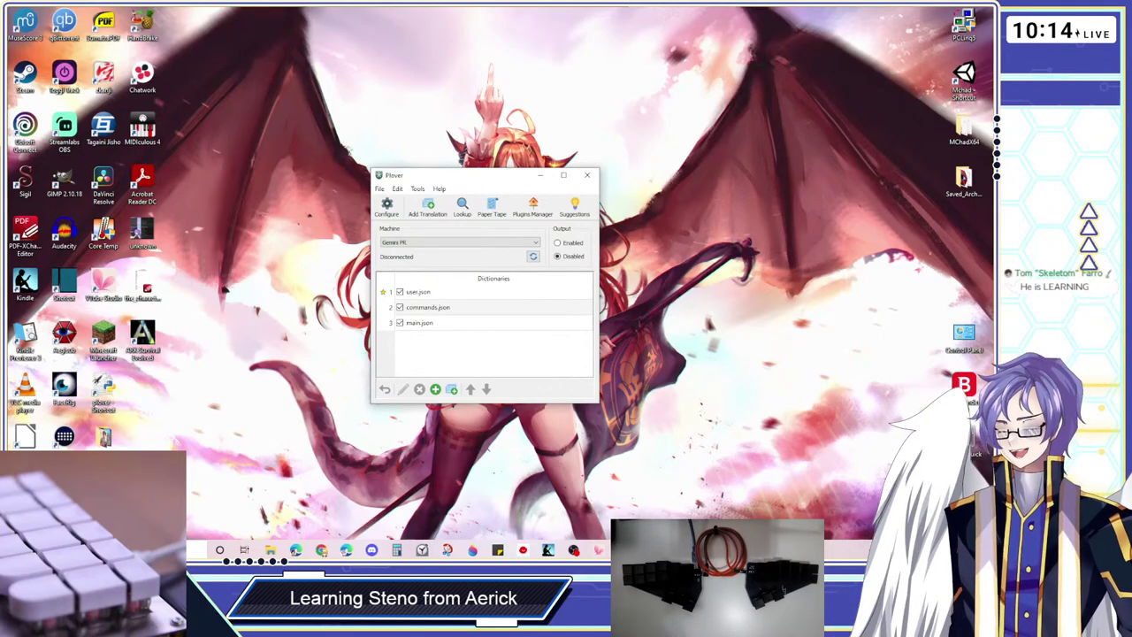
Put the YouTube window away, switch to the openstenoproject/plover GitHub repository in a maximized window, and look through its README
key("alt+Tab")
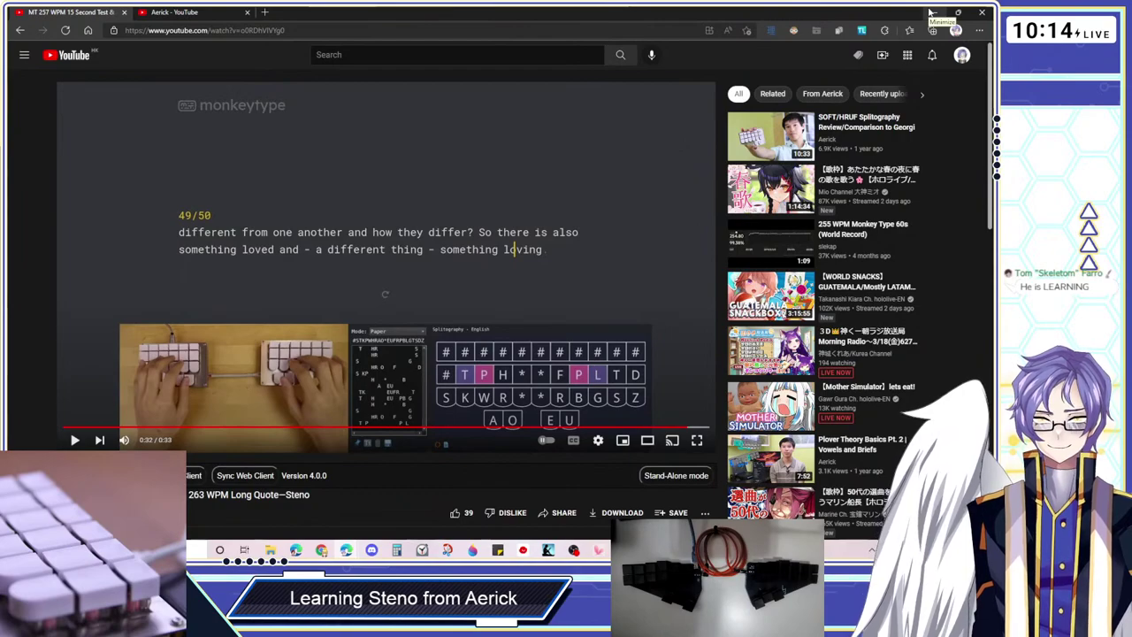
left_click(931, 12)
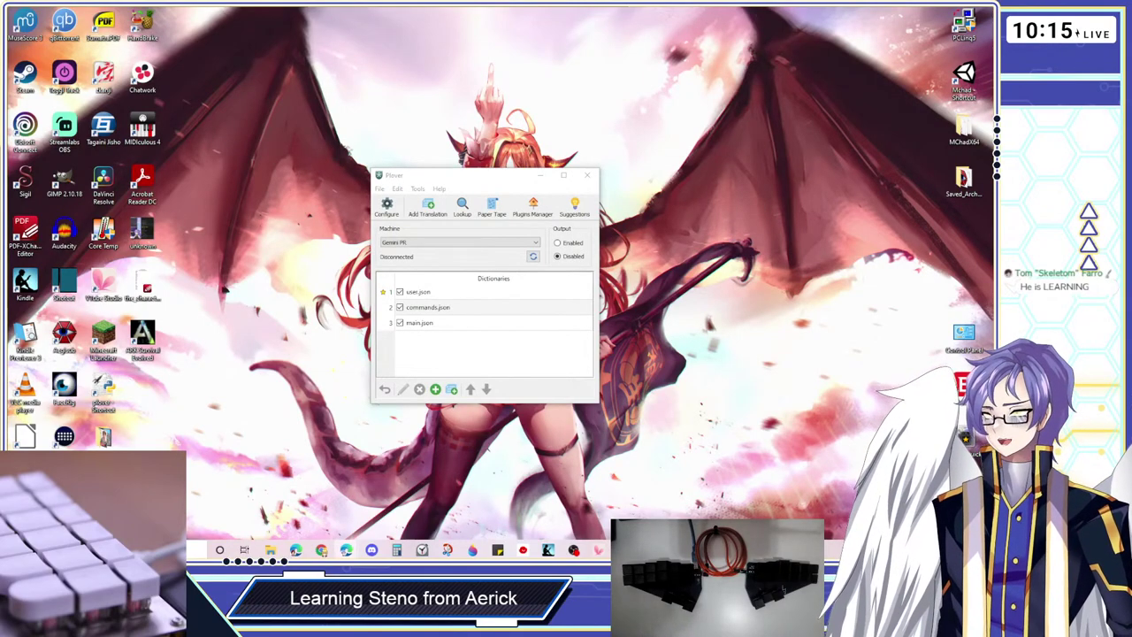
key("alt+Tab")
key("super+Up")
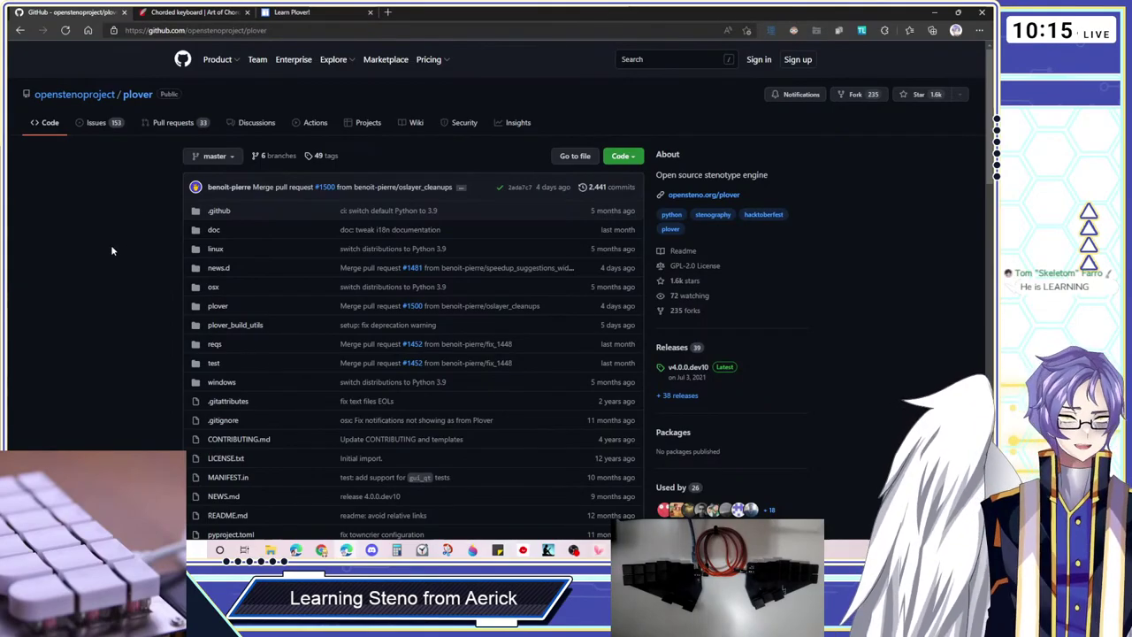
scroll(112, 250, "down", 5)
scroll(110, 251, "down", 7)
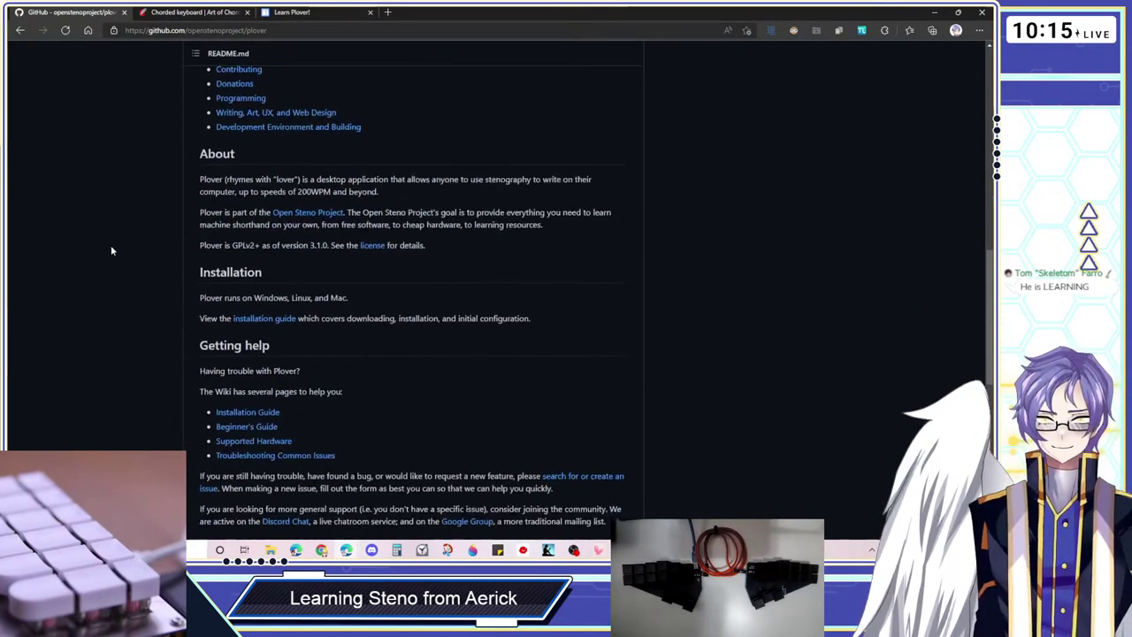
scroll(111, 251, "up", 15)
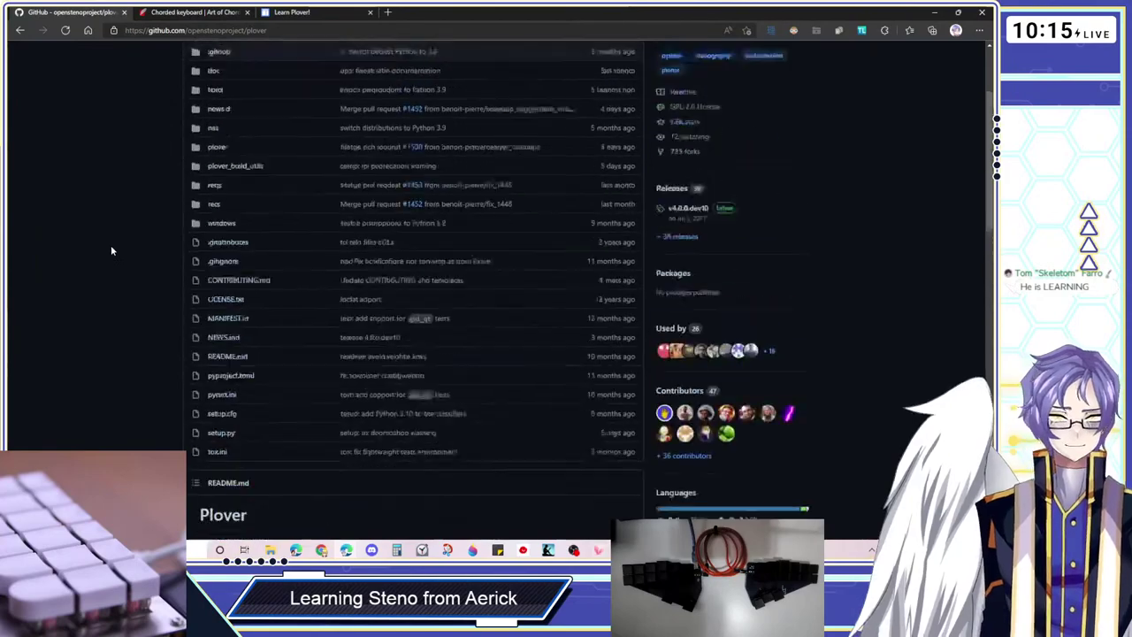
Open the Plover repository's Releases page and look through the release notes
left_click(671, 348)
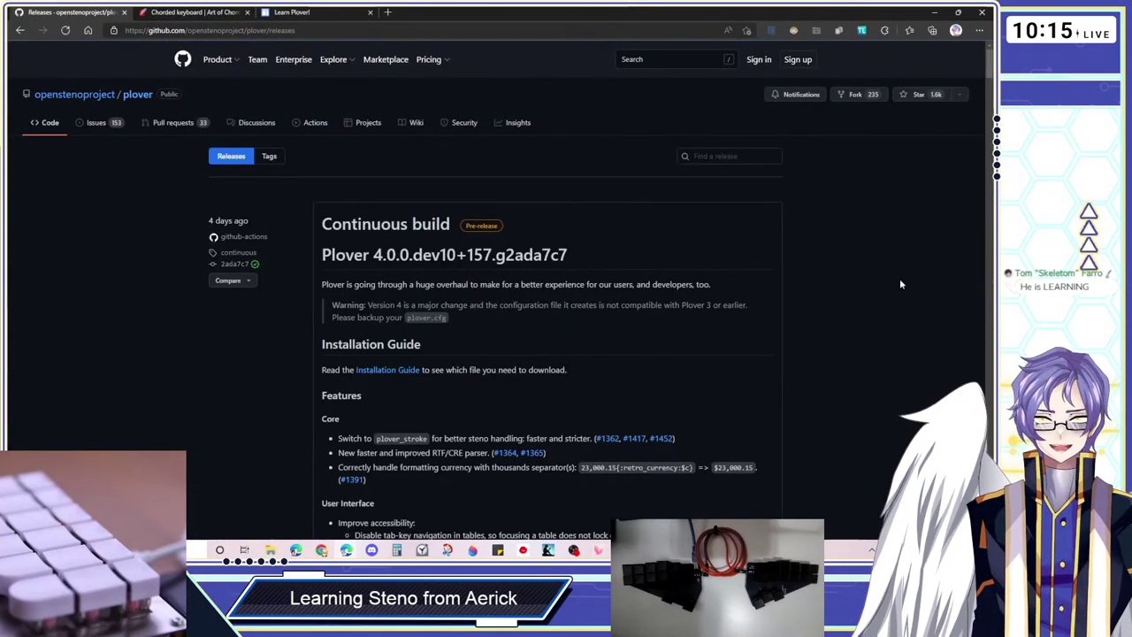
scroll(900, 278, "down", 1)
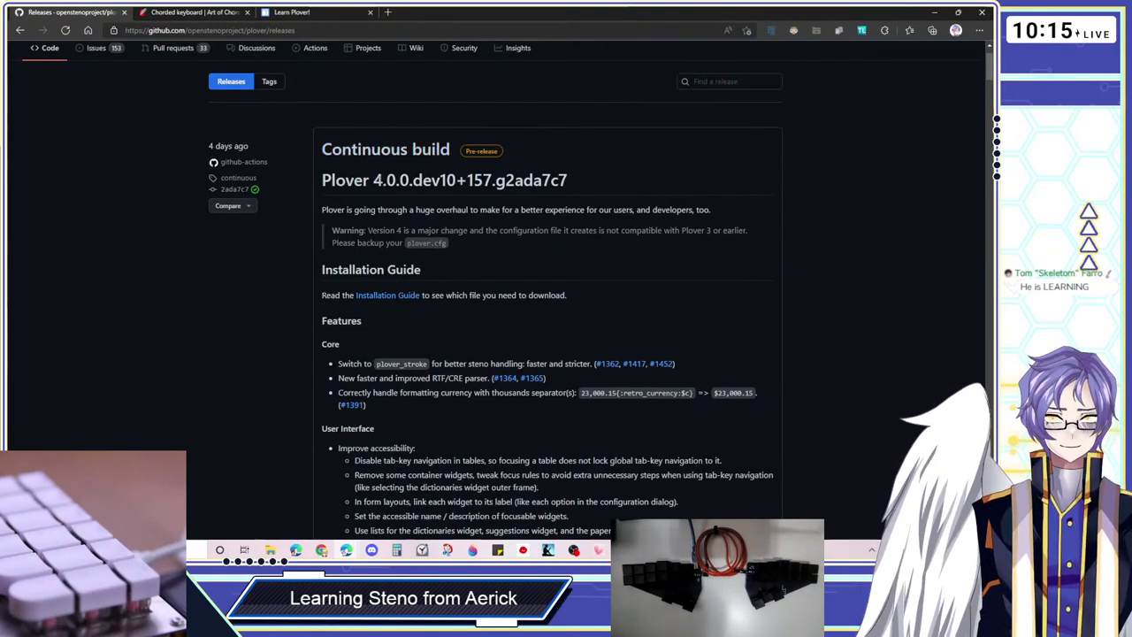
scroll(200, 263, "down", 8)
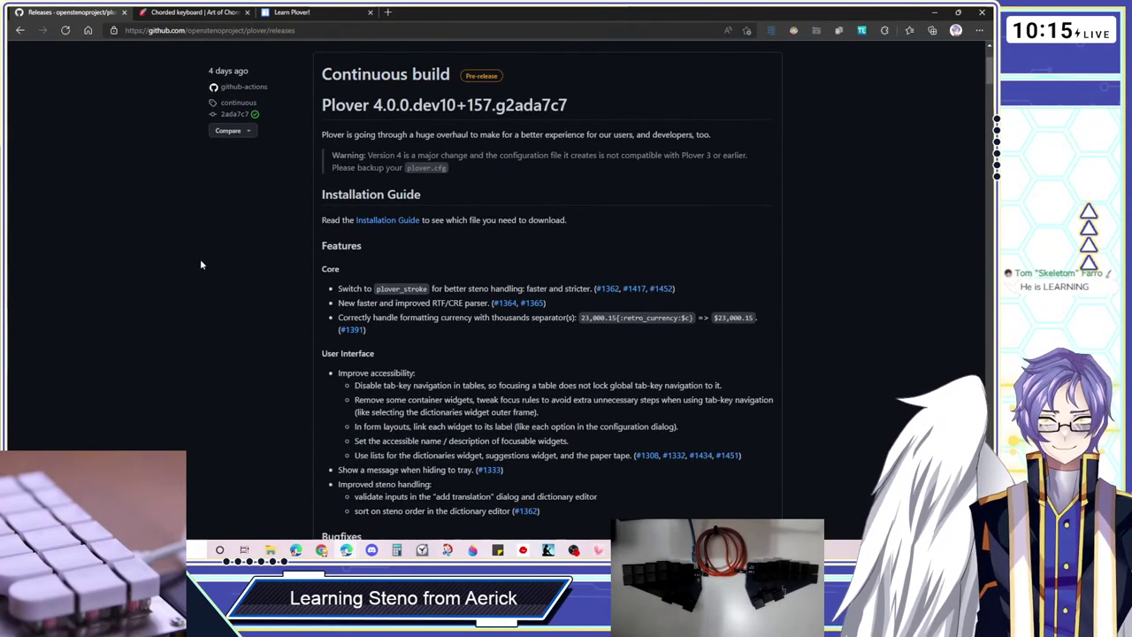
scroll(200, 258, "down", 8)
scroll(200, 258, "up", 11)
scroll(200, 257, "up", 10)
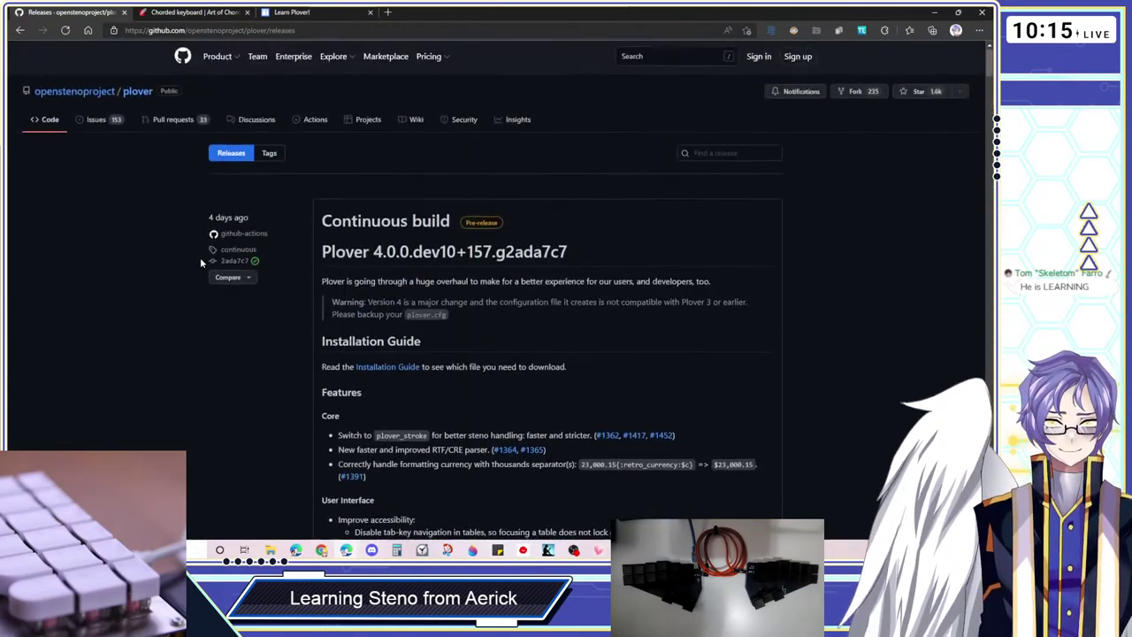
Open the Continuous build pre-release and examine its release notes and downloadable assets
left_click(388, 233)
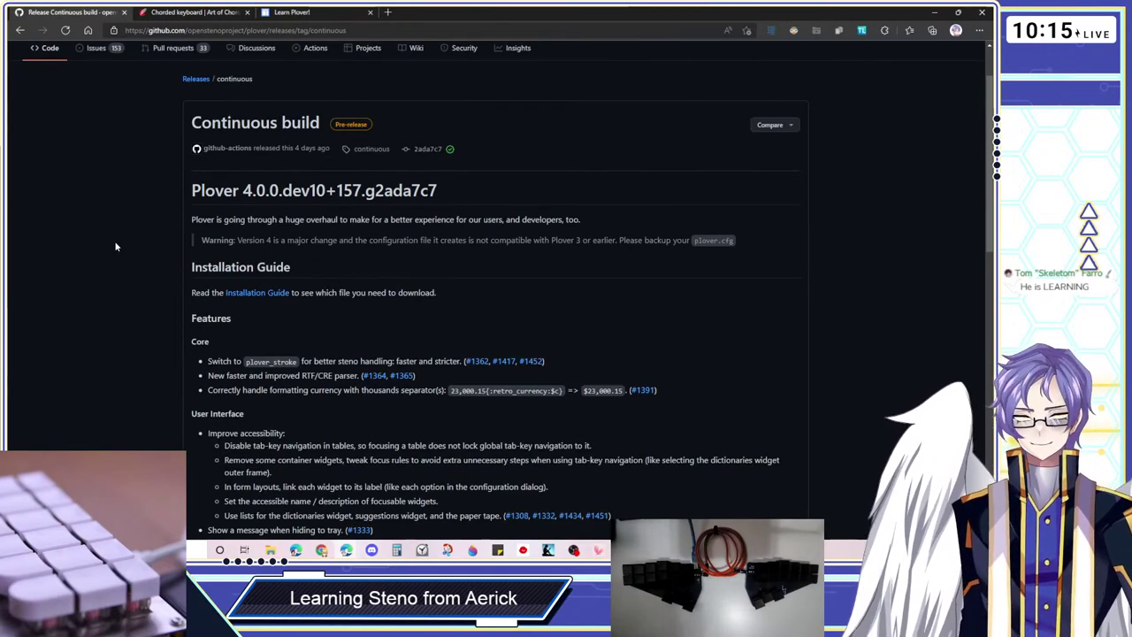
scroll(115, 246, "down", 3)
scroll(115, 246, "down", 8)
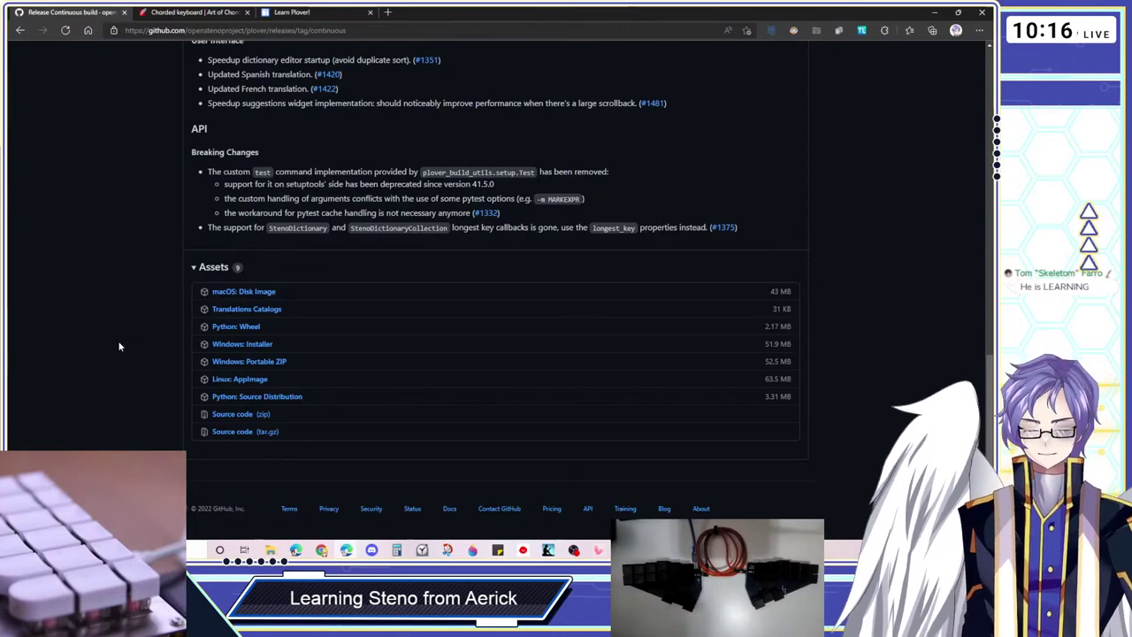
scroll(123, 336, "up", 4)
scroll(124, 319, "up", 10)
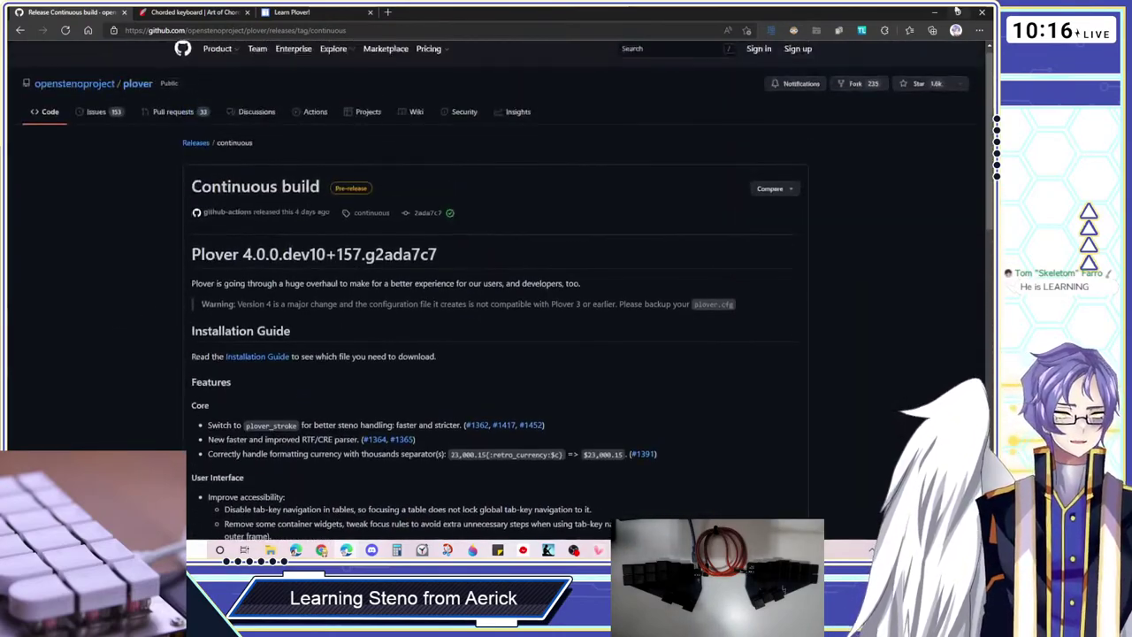
Minimize the GitHub browser window and move the Plover window slightly on the desktop
left_click(934, 12)
left_click(301, 181)
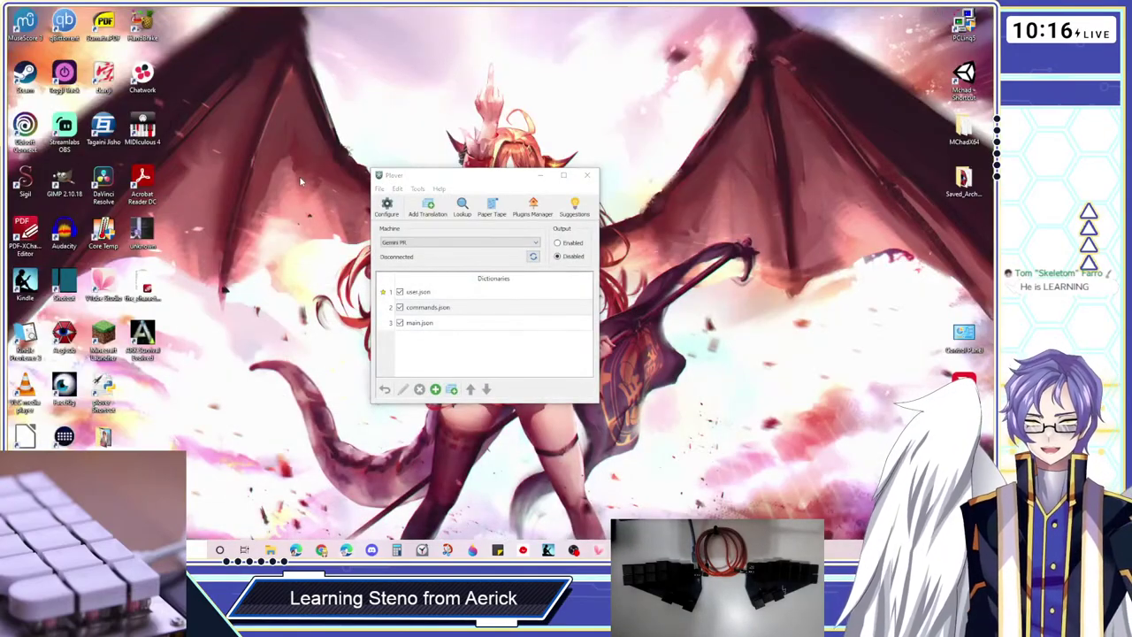
mouse_move(460, 181)
left_mouse_down()
mouse_move(469, 187)
mouse_move(413, 181)
mouse_move(474, 179)
mouse_move(465, 174)
left_mouse_up()
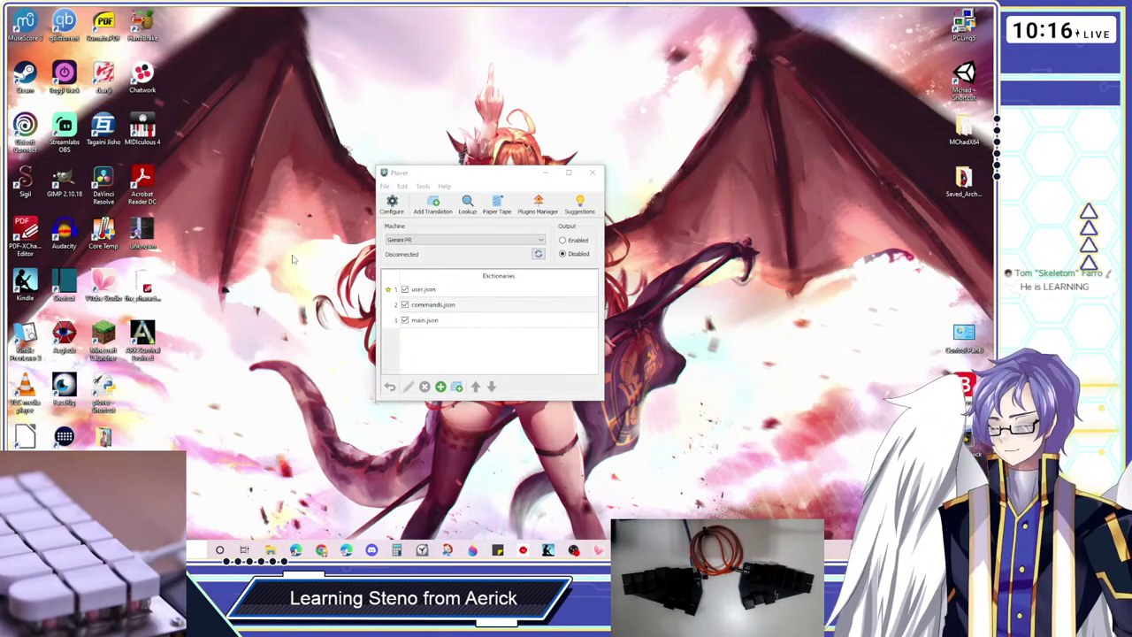
left_click(294, 248)
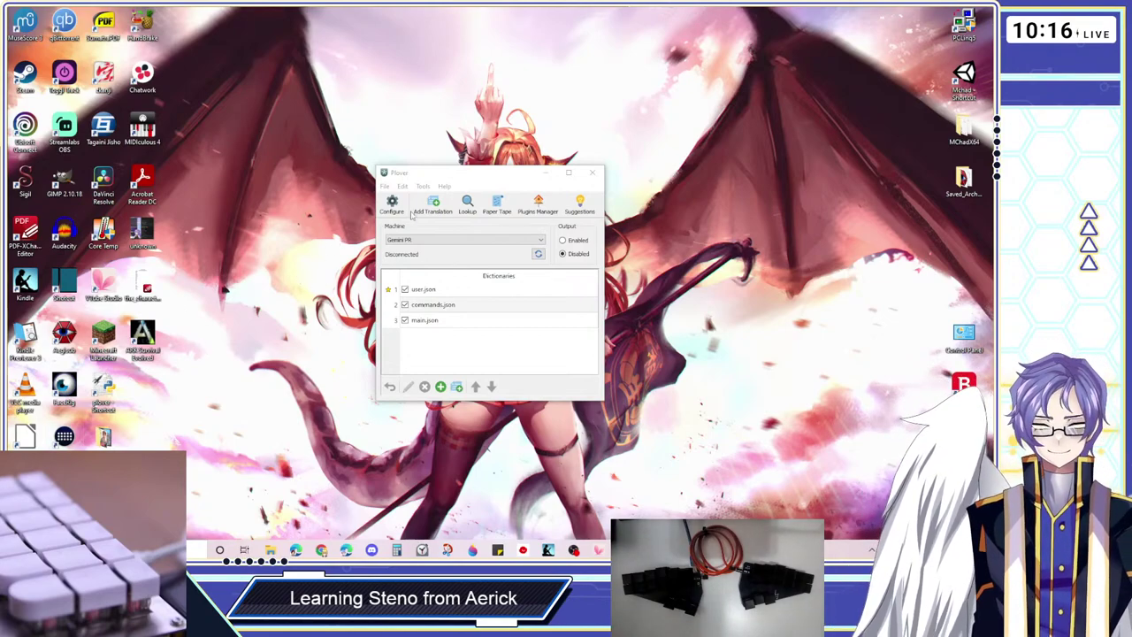
Open Plover's configuration, go to the machine settings and choose Gemini PR as the machine
left_click(393, 207)
left_click_drag(499, 144, 556, 119)
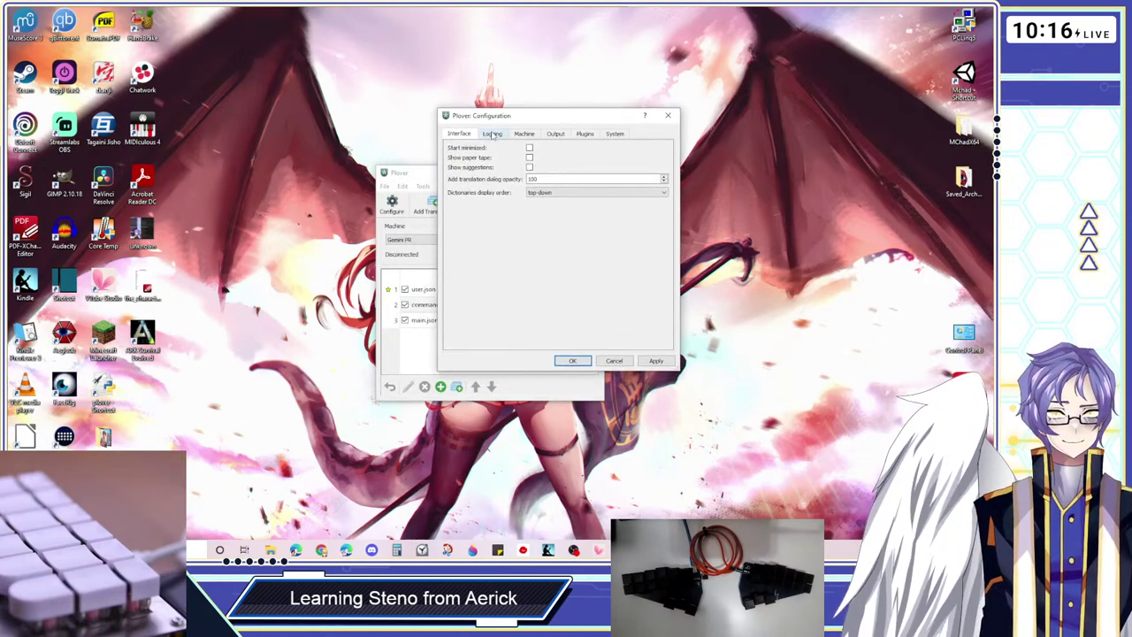
left_click(523, 134)
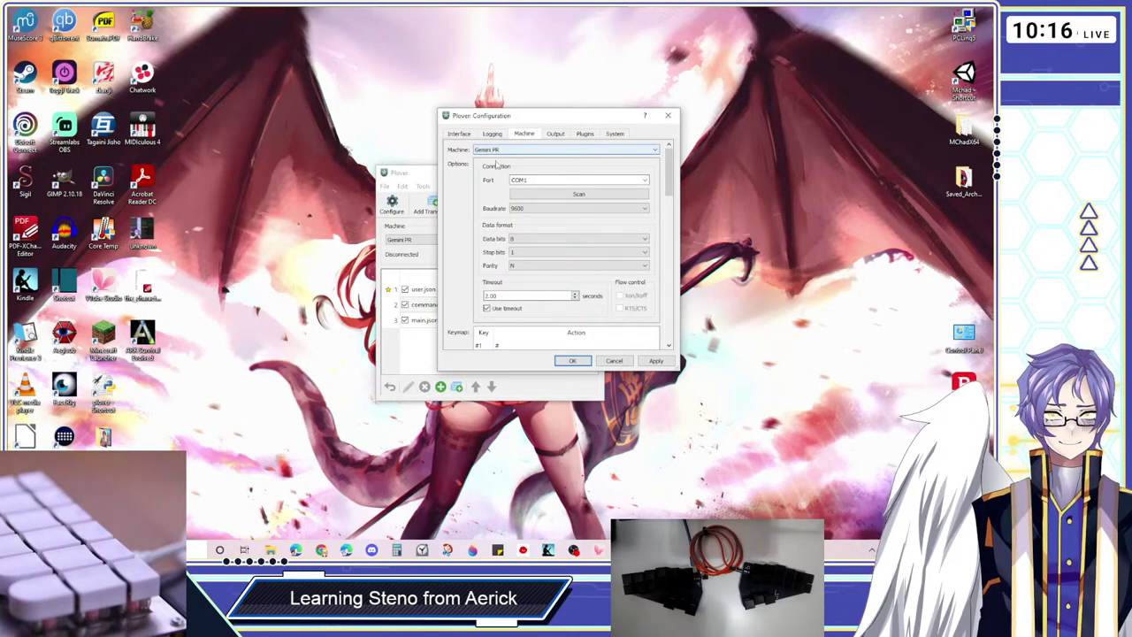
left_click(610, 153)
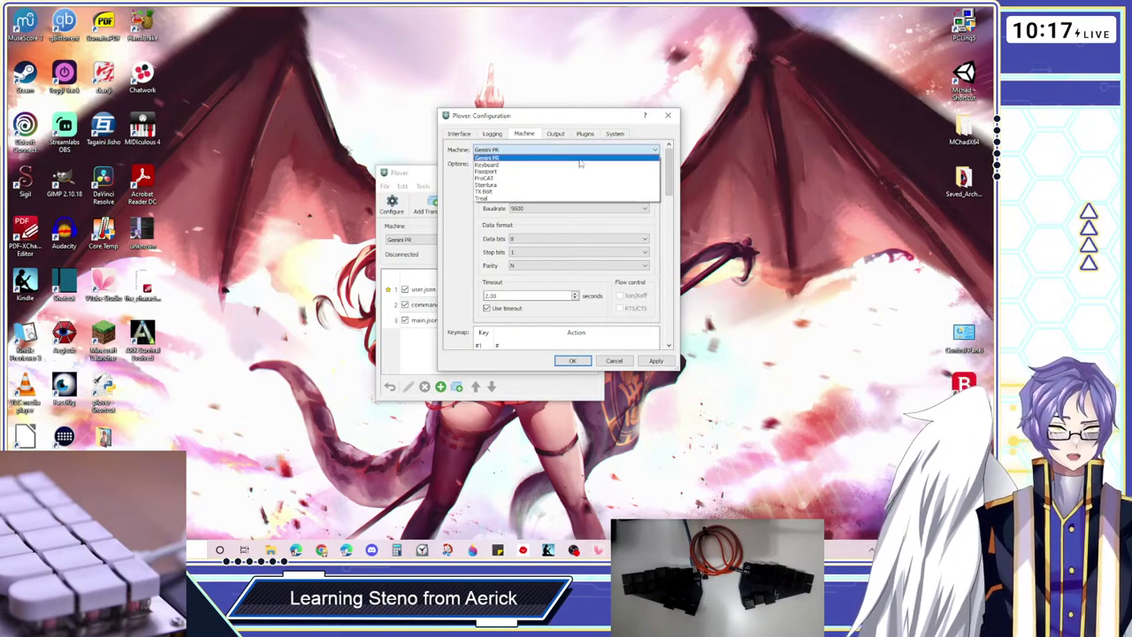
left_click(580, 159)
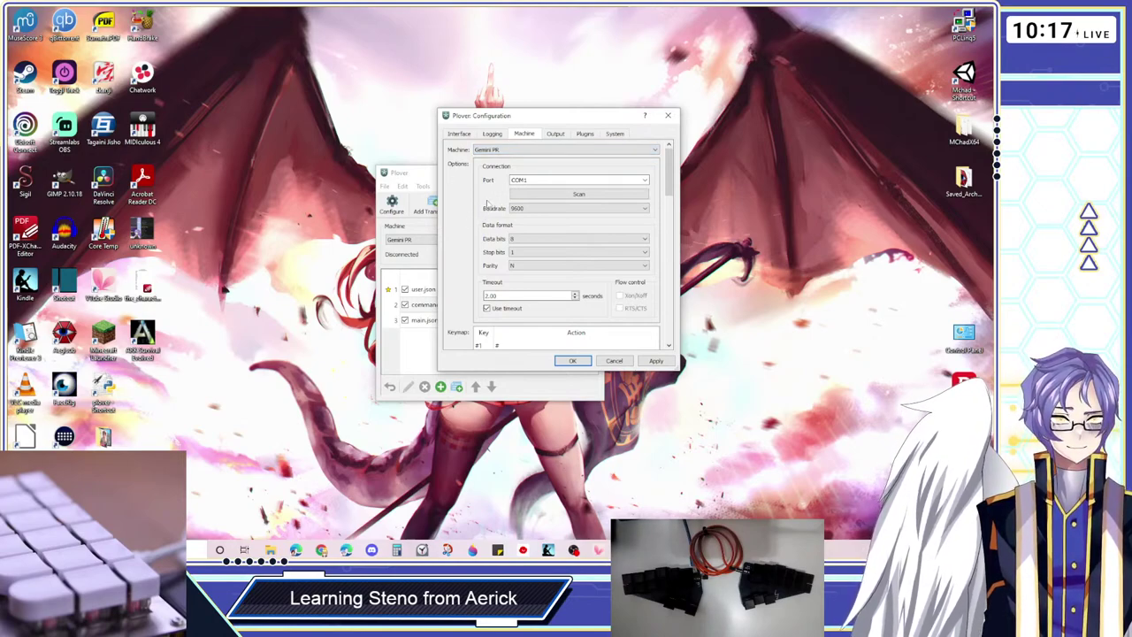
Scan for serial ports, set the Gemini PR connection port to COM3, and save the configuration
left_click(535, 195)
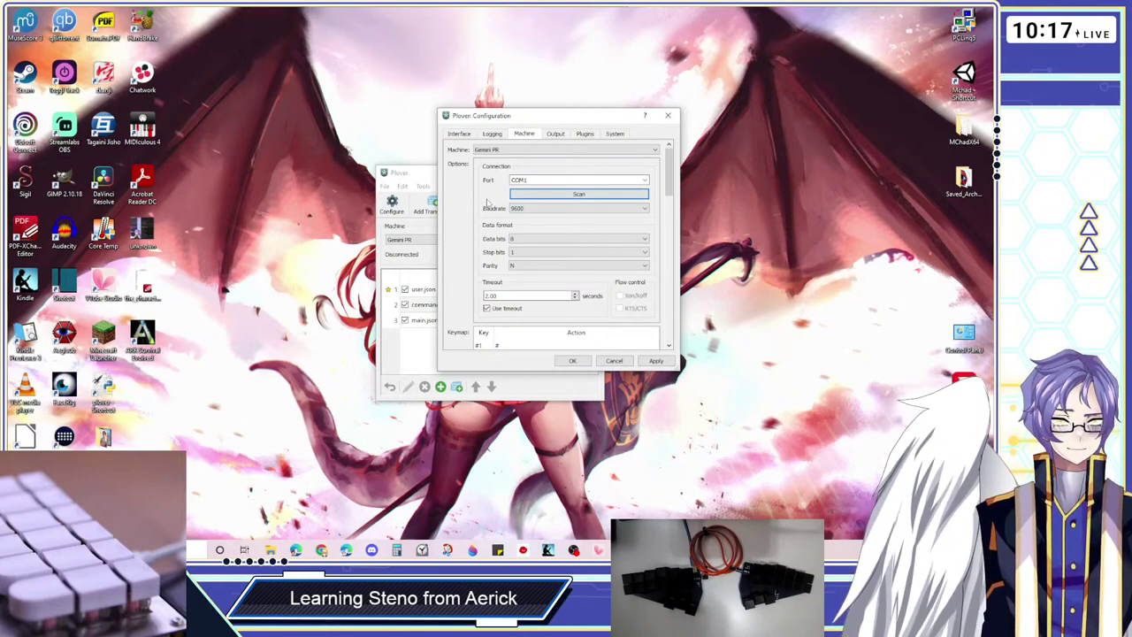
left_click(645, 180)
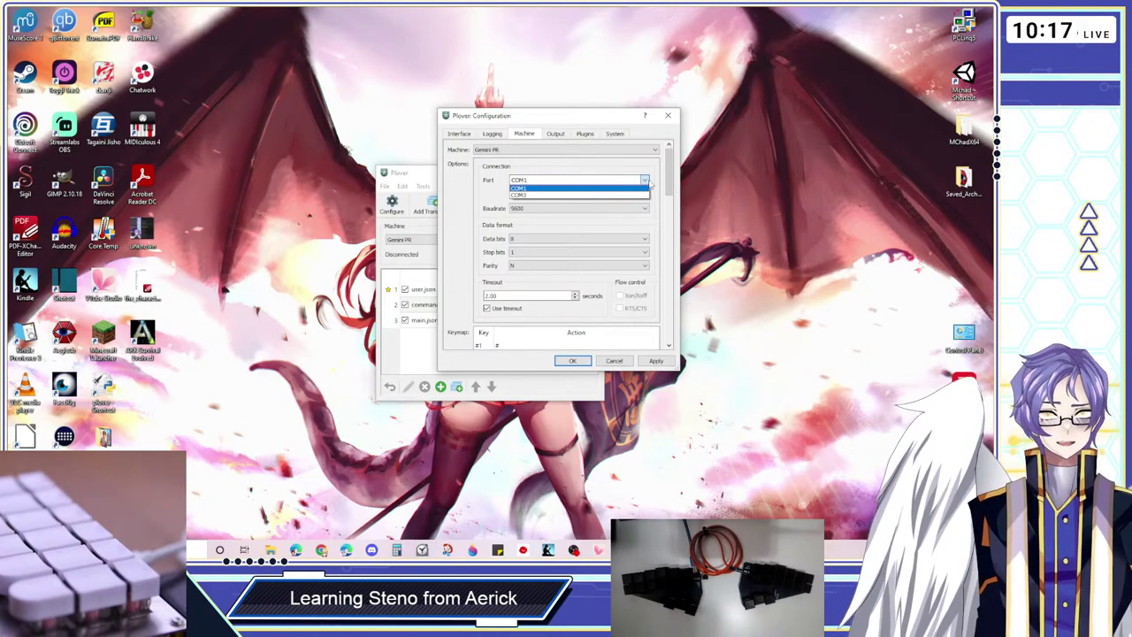
left_click(649, 183)
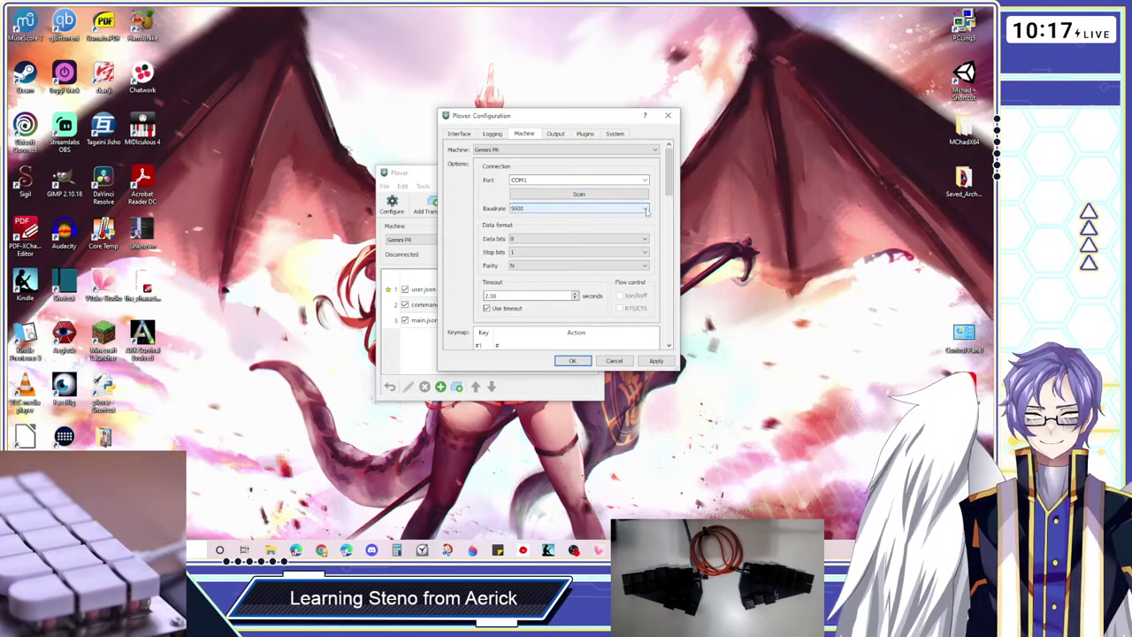
scroll(656, 211, "down", 1)
scroll(619, 190, "up", 1)
left_click(644, 180)
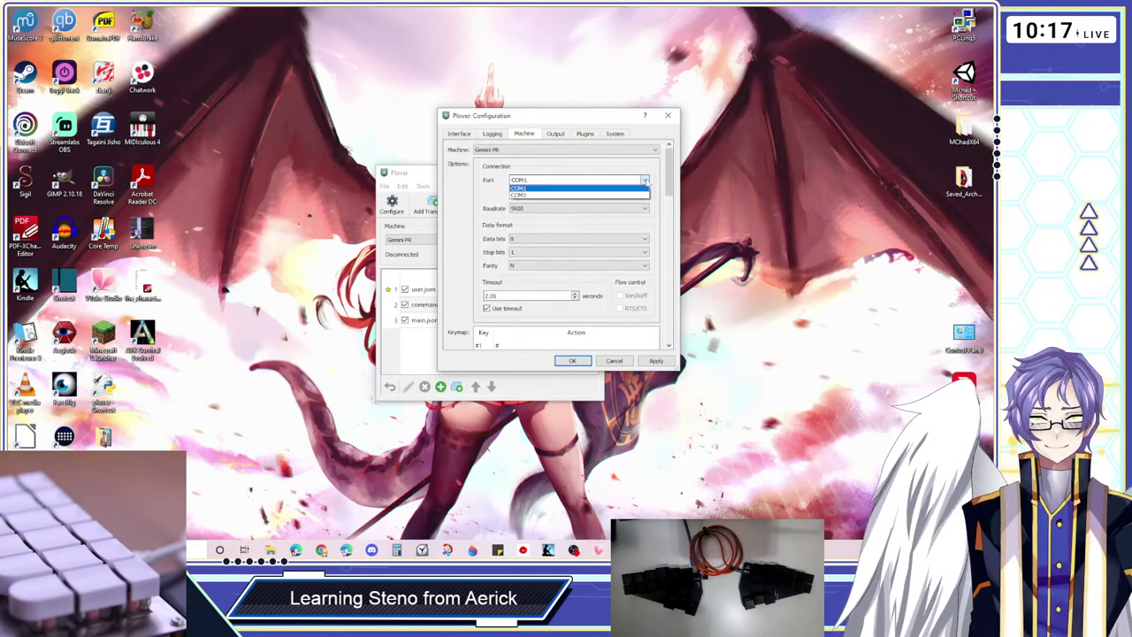
left_click(559, 180)
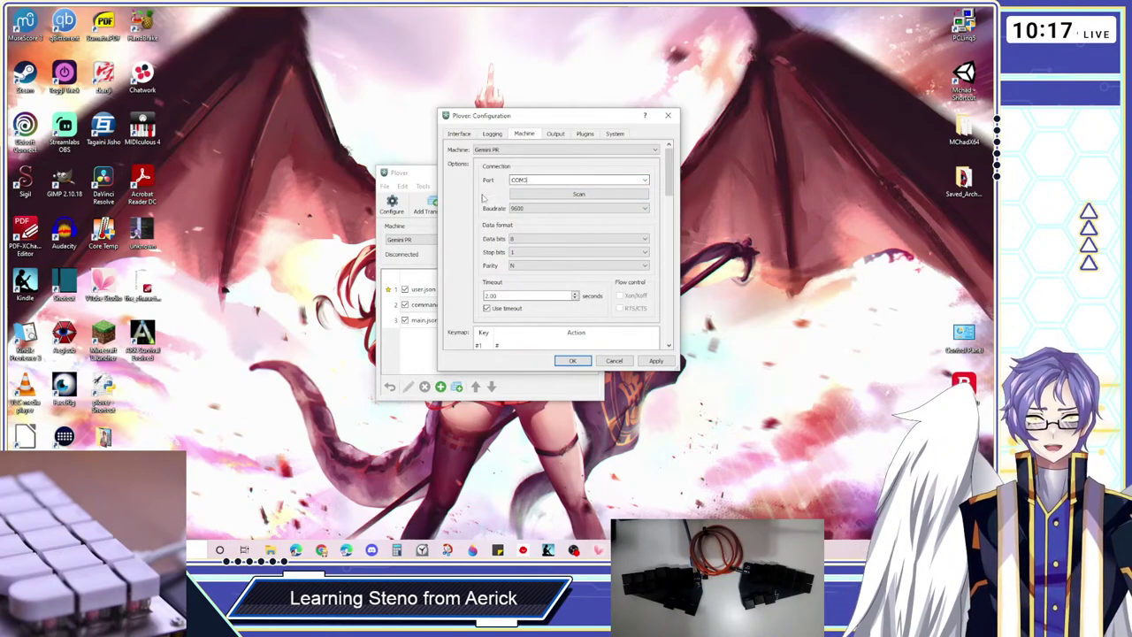
left_click(588, 196)
left_click(645, 180)
left_click(531, 186)
left_click(656, 361)
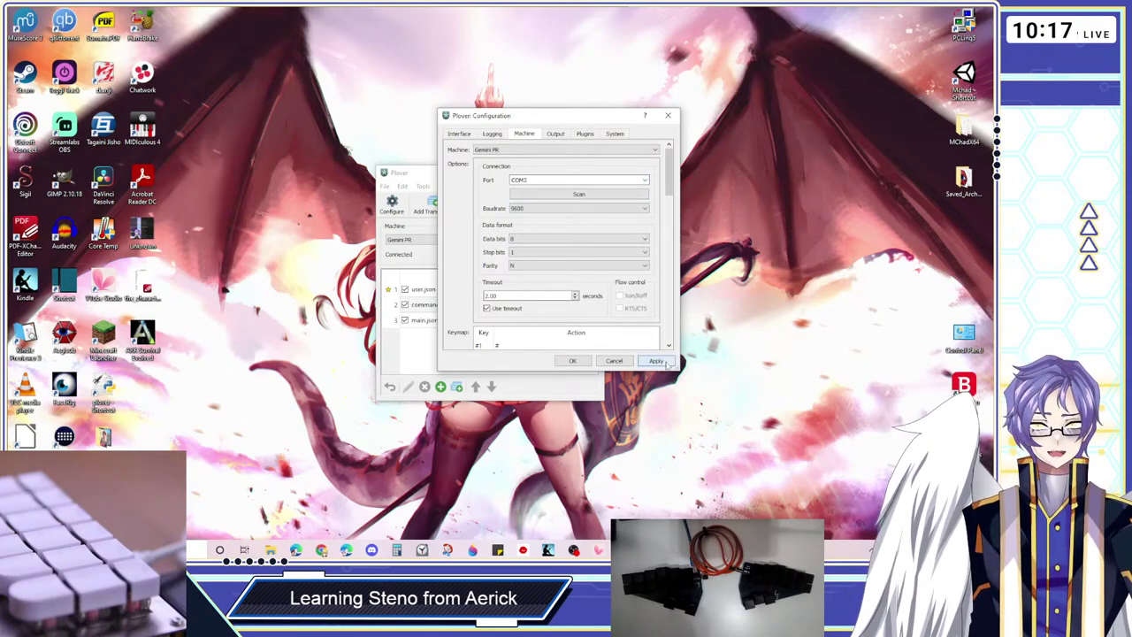
left_click(572, 362)
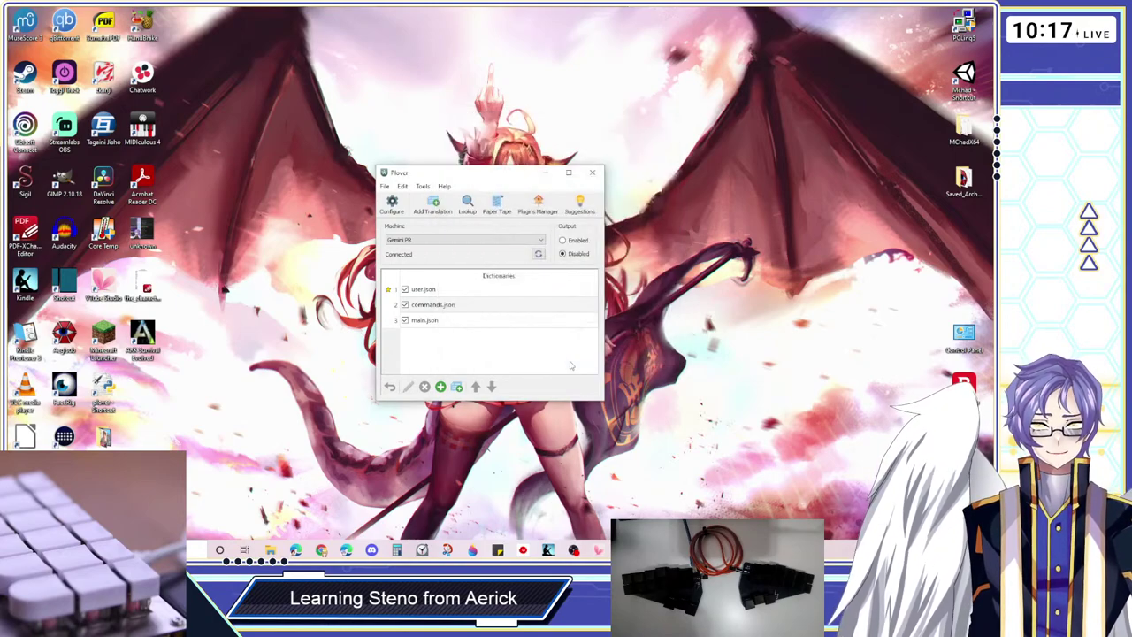
mouse_move(345, 551)
left_click(734, 503)
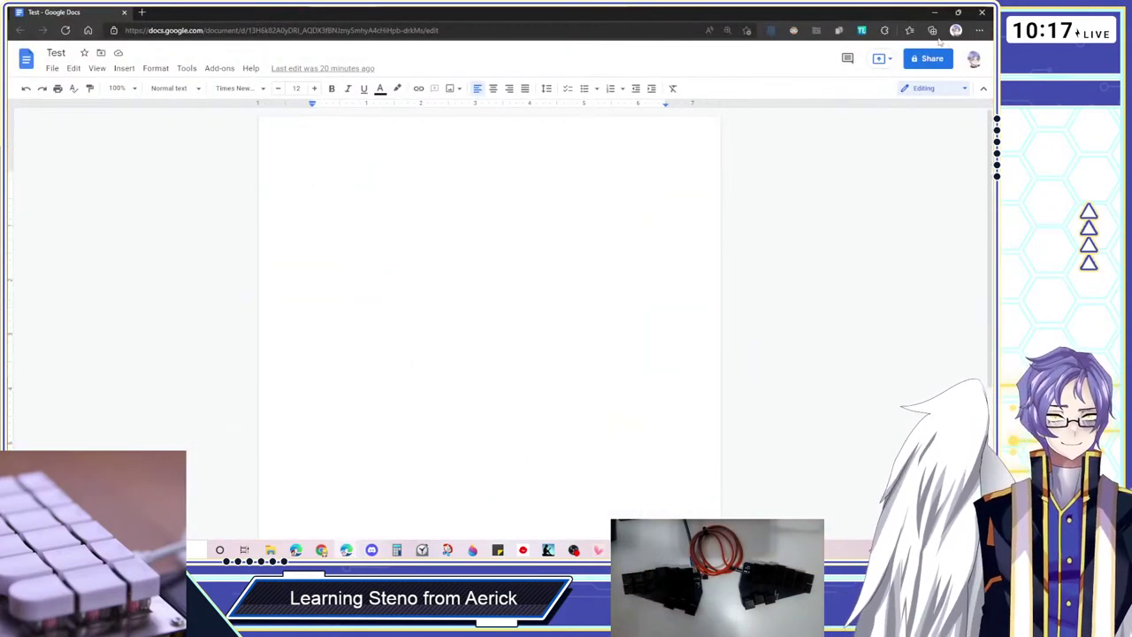
key("super+d")
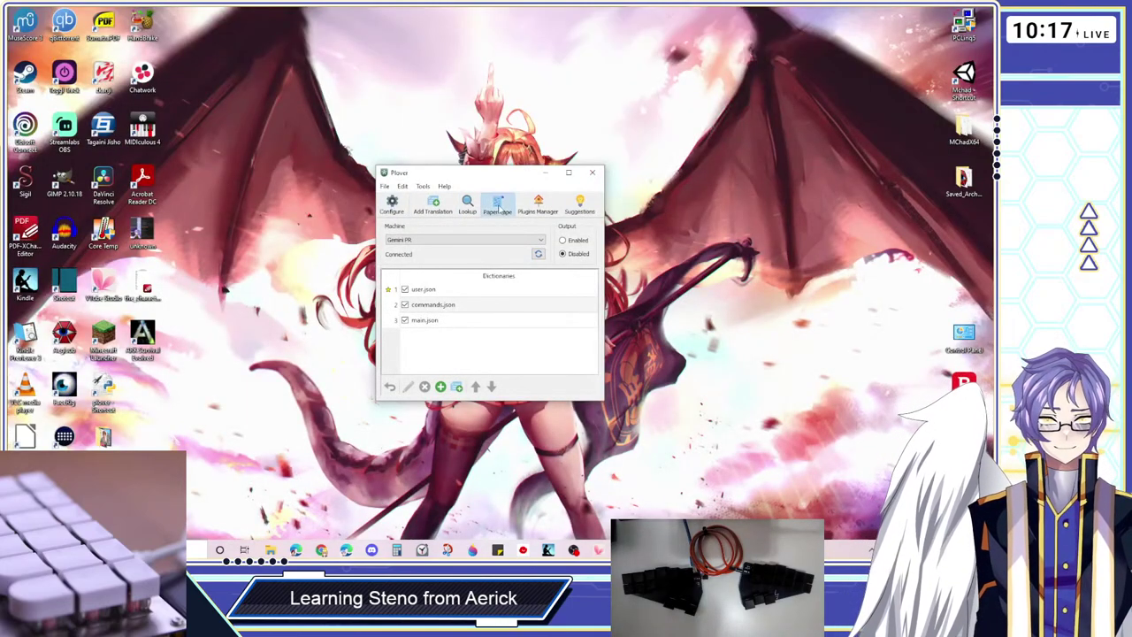
Open the Paper Tape beside the main Plover window and record test strokes such as S, T, K and FR
left_click(497, 204)
left_click_drag(99, 254, 686, 200)
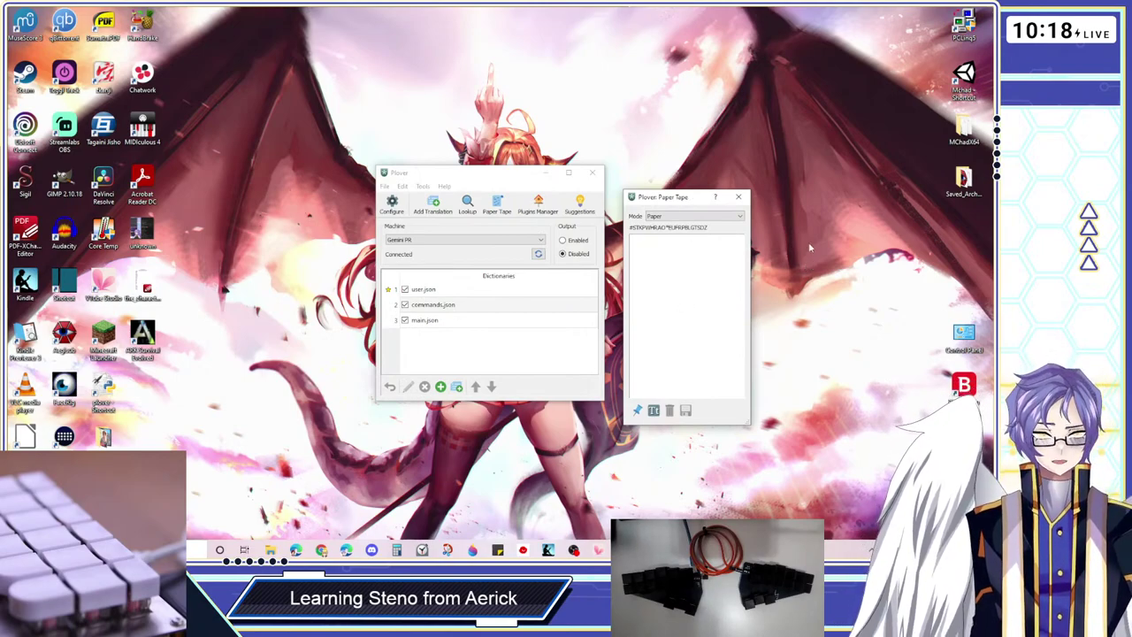
key("s")
key("s")
key("t")
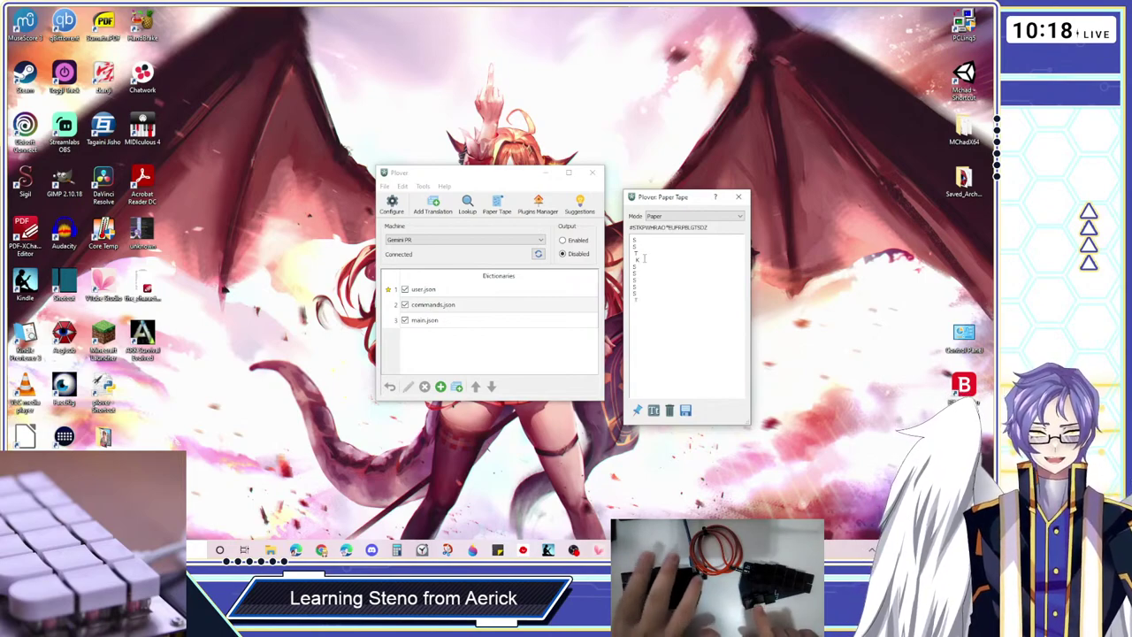
key("f+r")
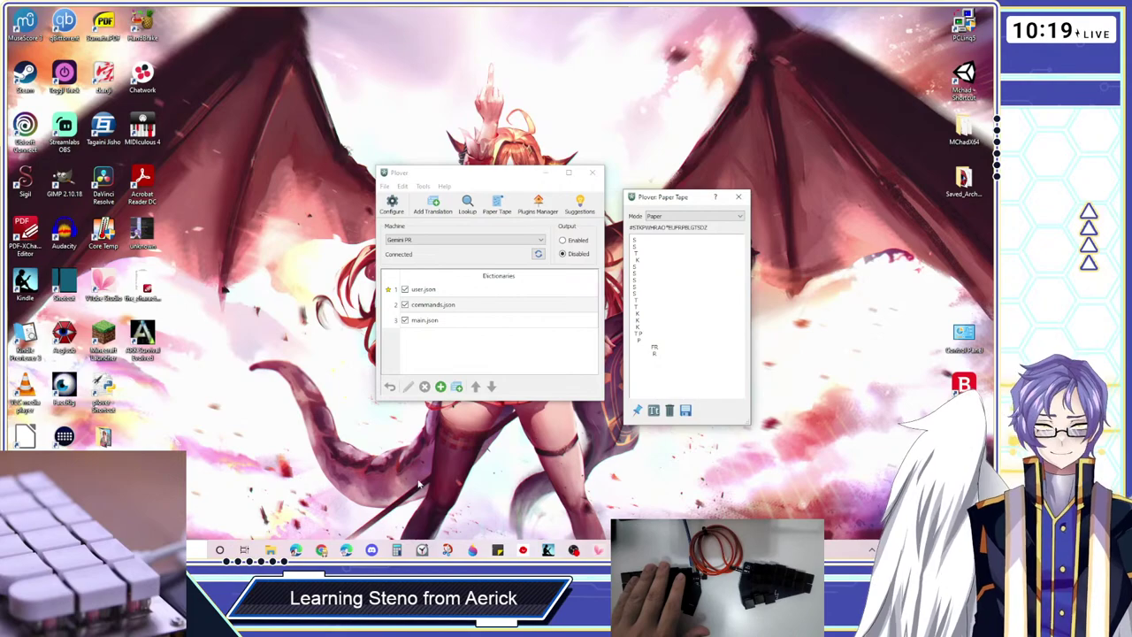
Switch to the Test document in Google Docs and snap it to half the screen, with Plover and its Paper Tape alongside
mouse_move(346, 550)
left_click(738, 495)
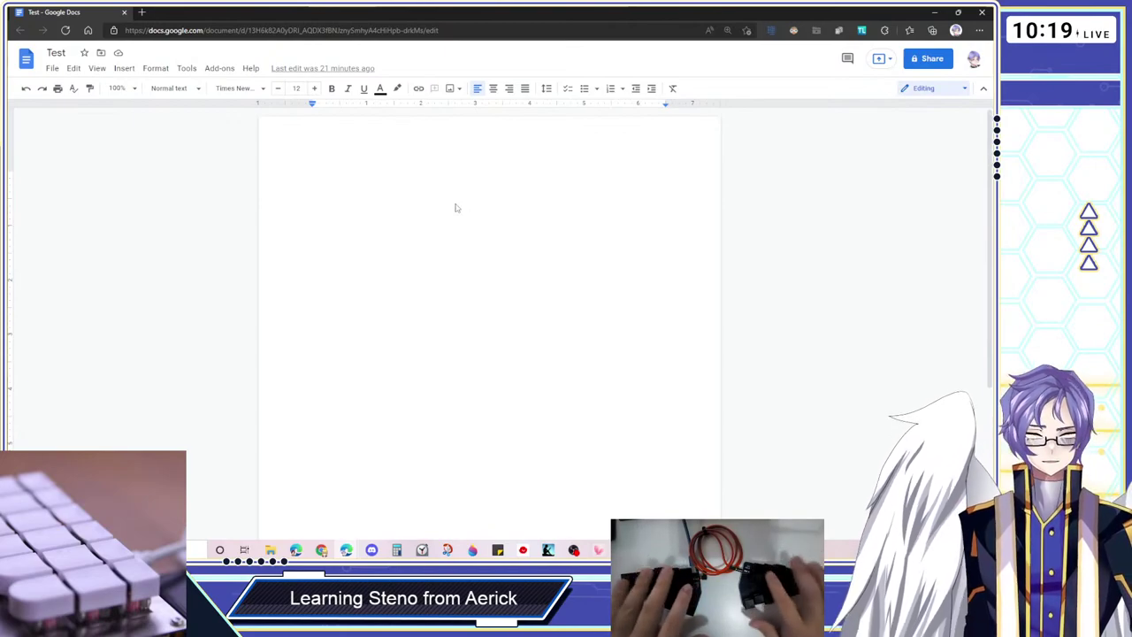
left_click_drag(545, 10, 782, 23)
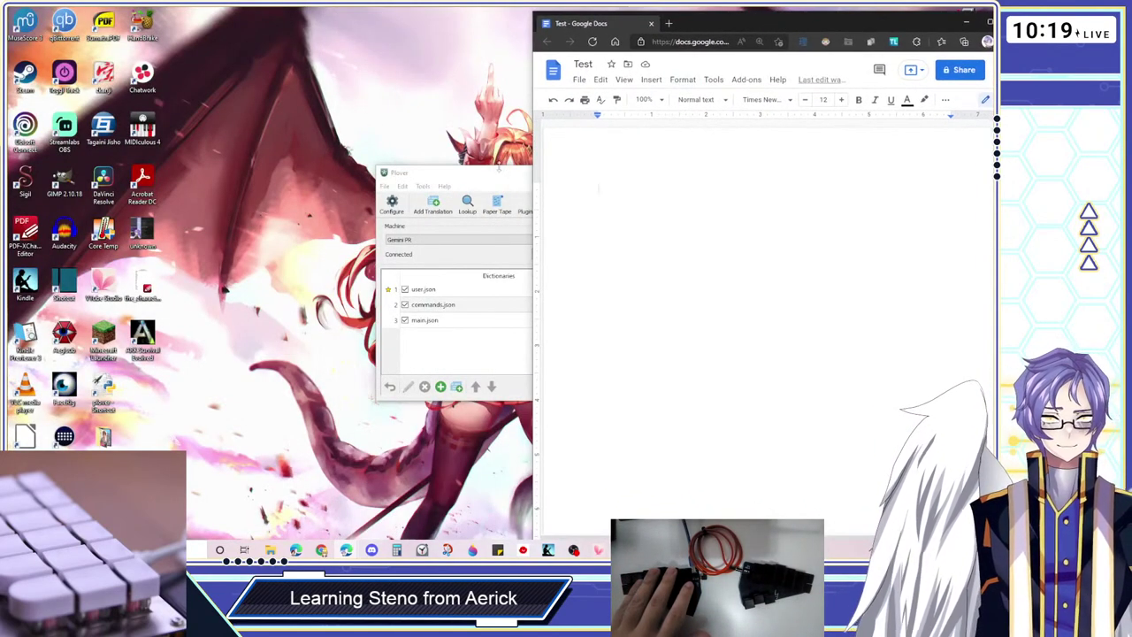
left_click_drag(485, 177, 168, 144)
left_click(926, 132)
key("super+Right")
key("Escape")
mouse_move(624, 550)
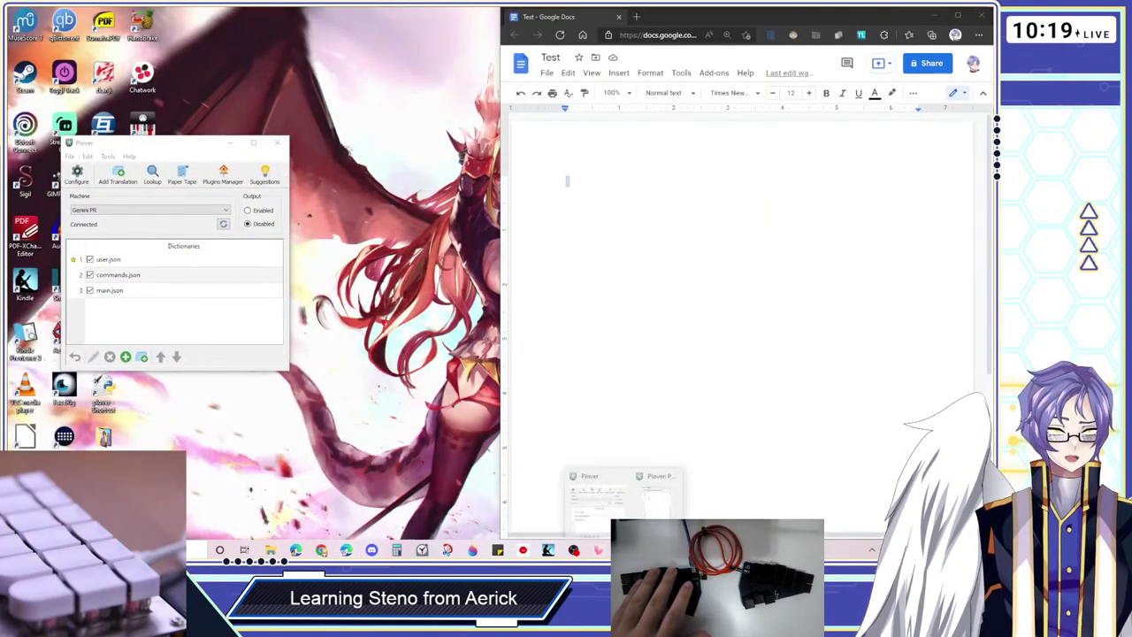
left_click(659, 493)
left_click_drag(674, 191, 386, 197)
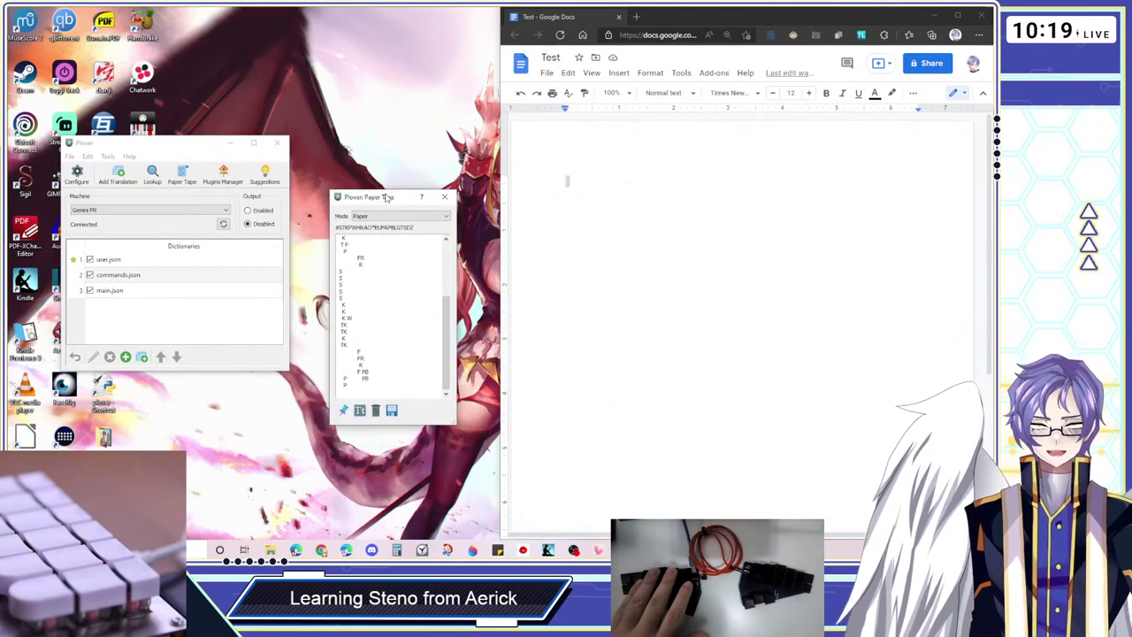
Enable Plover's output and write number-bar test strokes in the Test document, producing "171 1-7B8 # # # 1-8G 1-G"
left_click(259, 214)
left_click(682, 210)
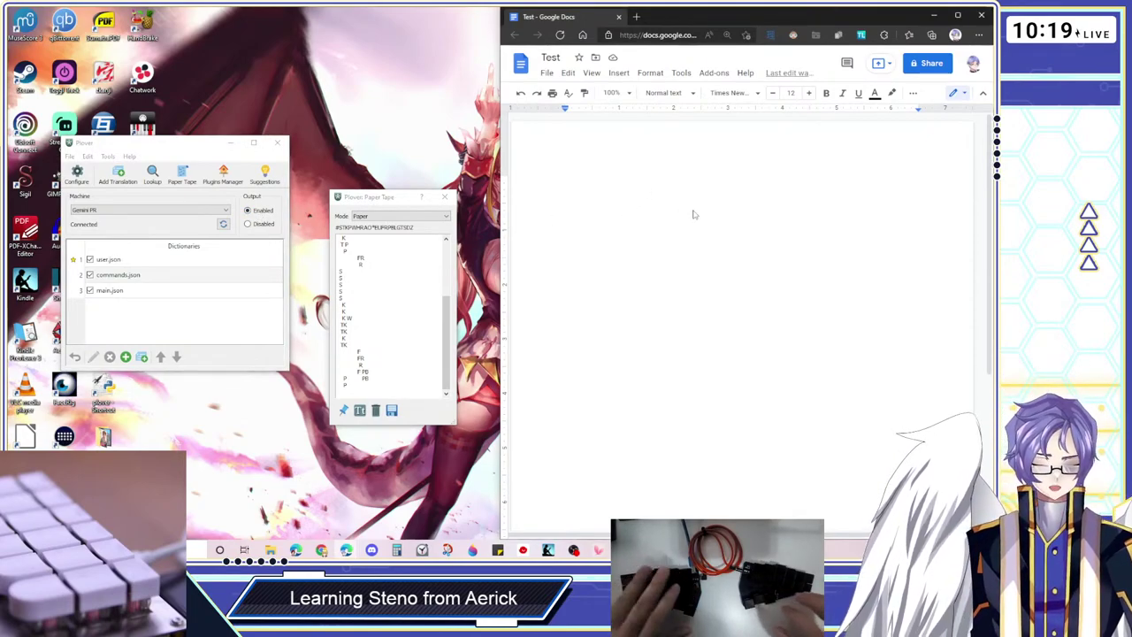
type("17")
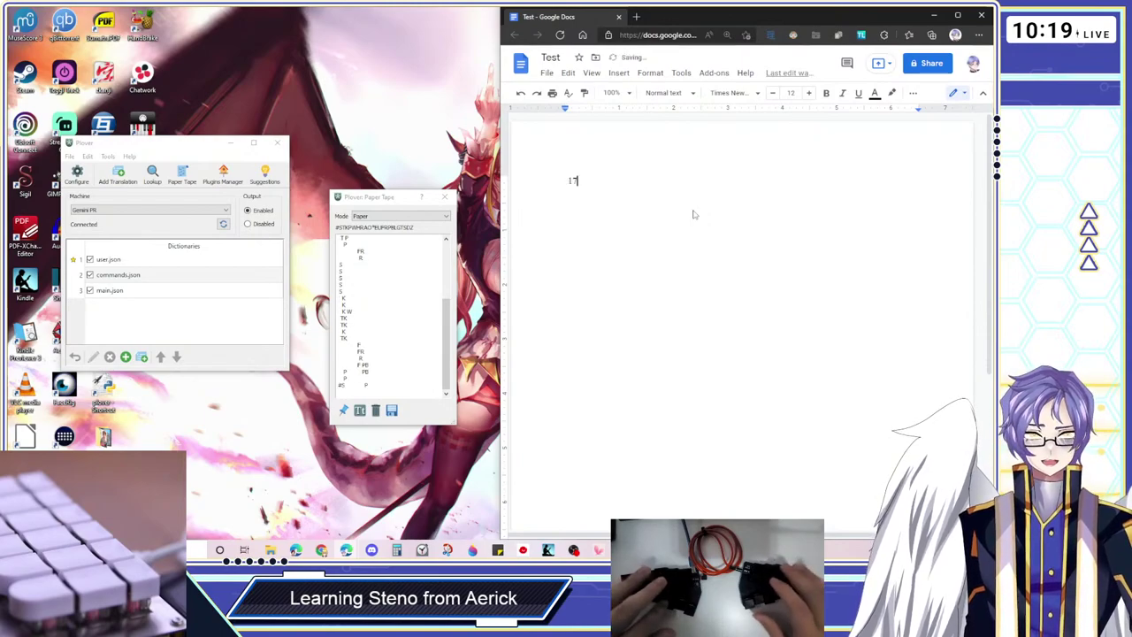
type("1")
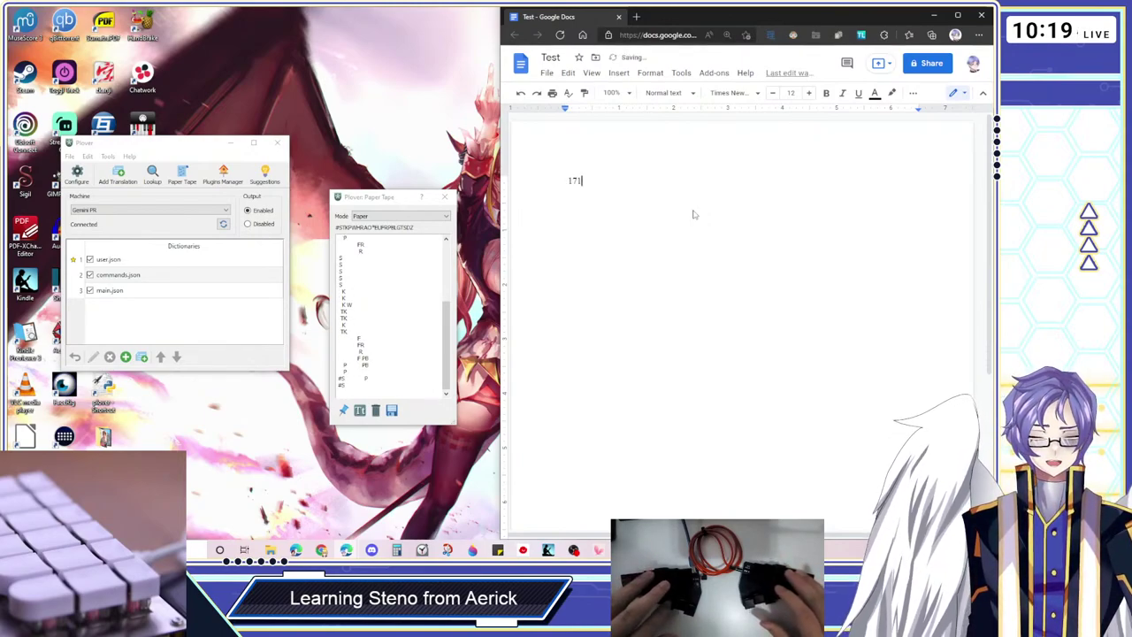
type(" 1-7B8")
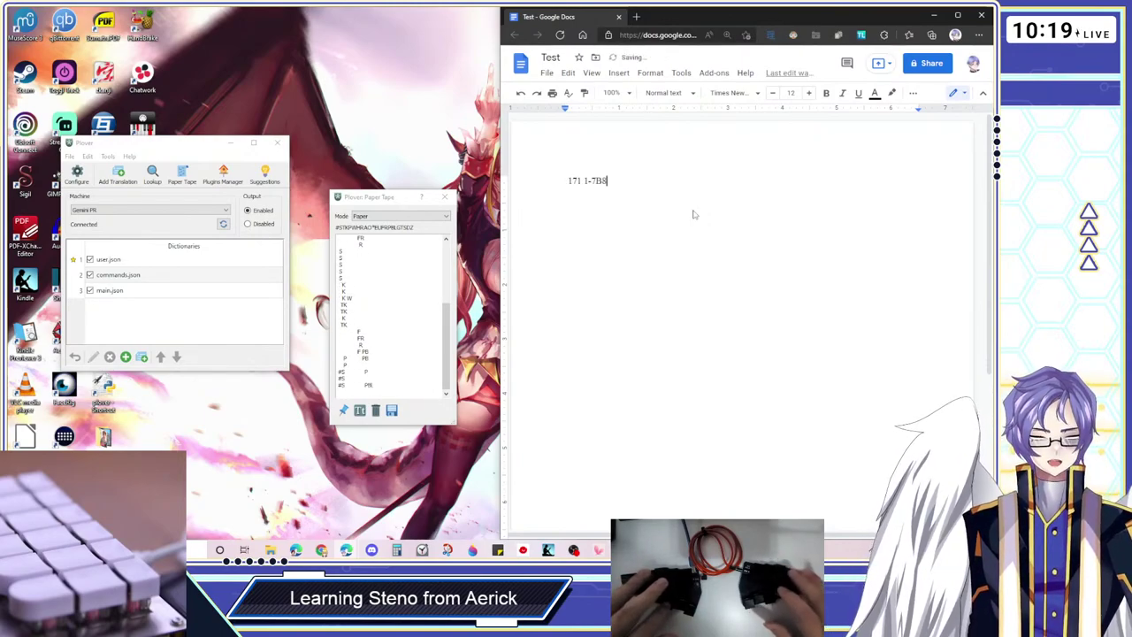
type(" # # # 1-8G")
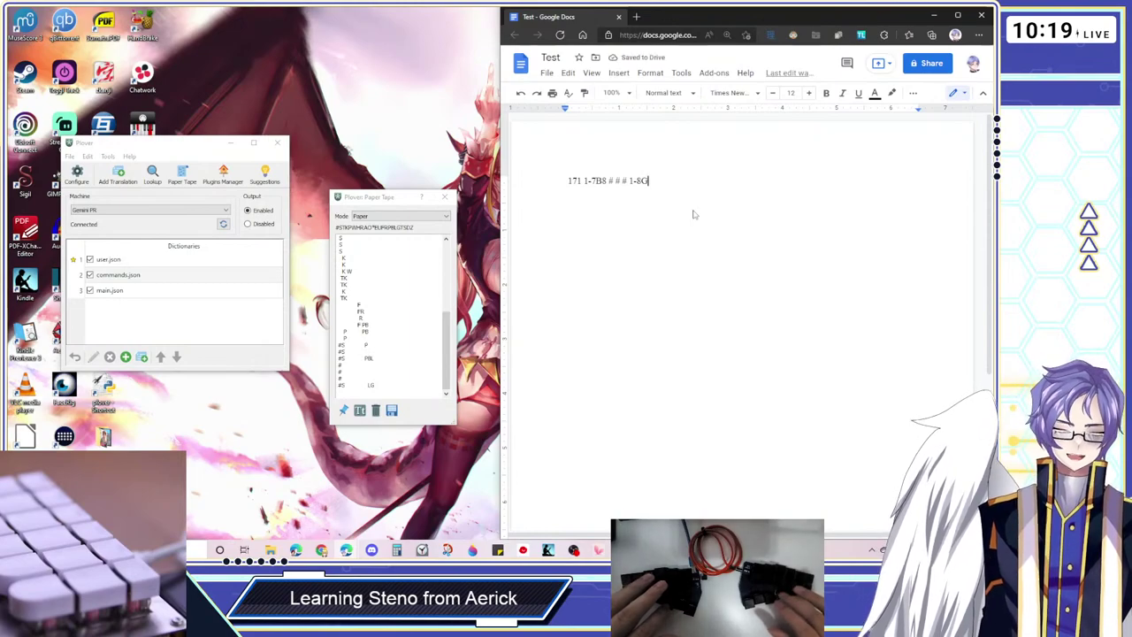
type(" 1-G")
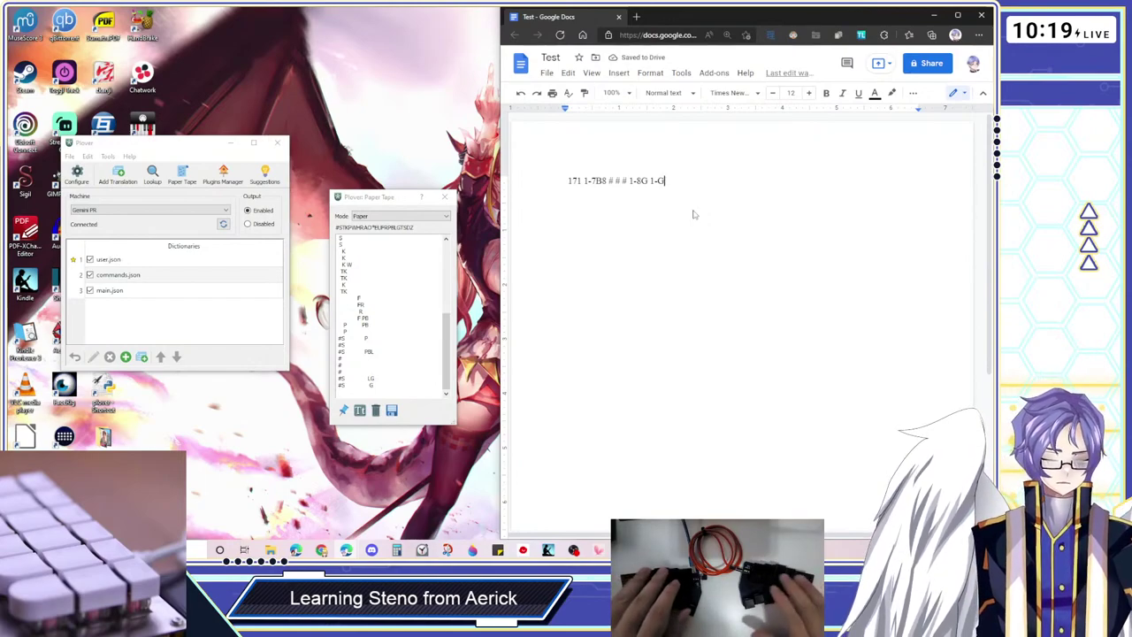
Write the strokes "son sol sog so the is it about had" in the document and remove the final "had"
type("son")
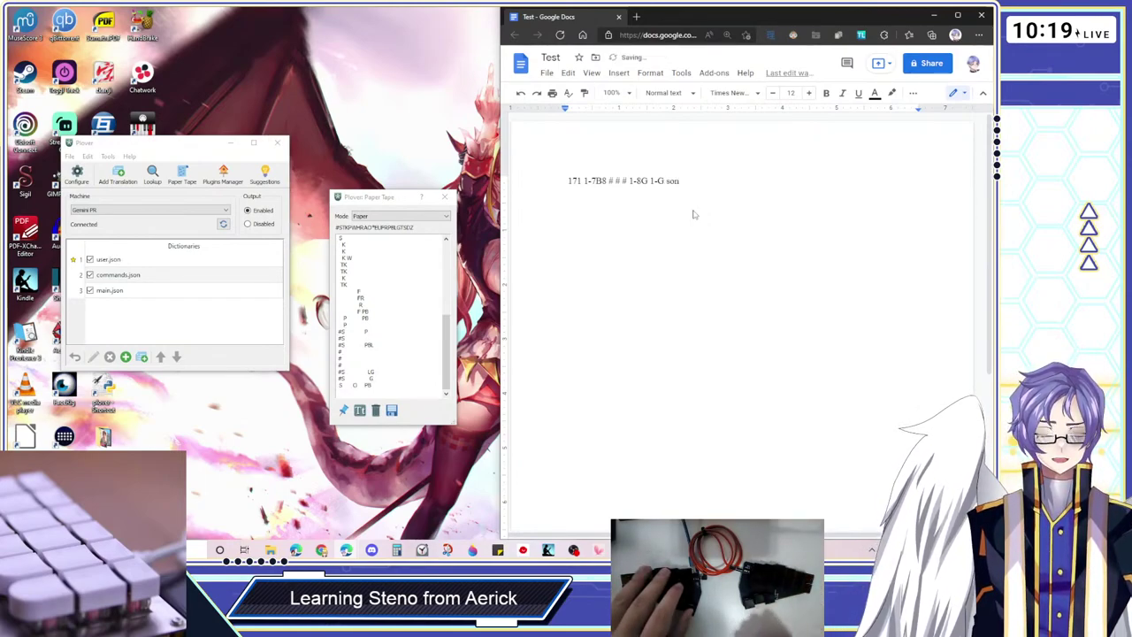
type(" sol sog so the")
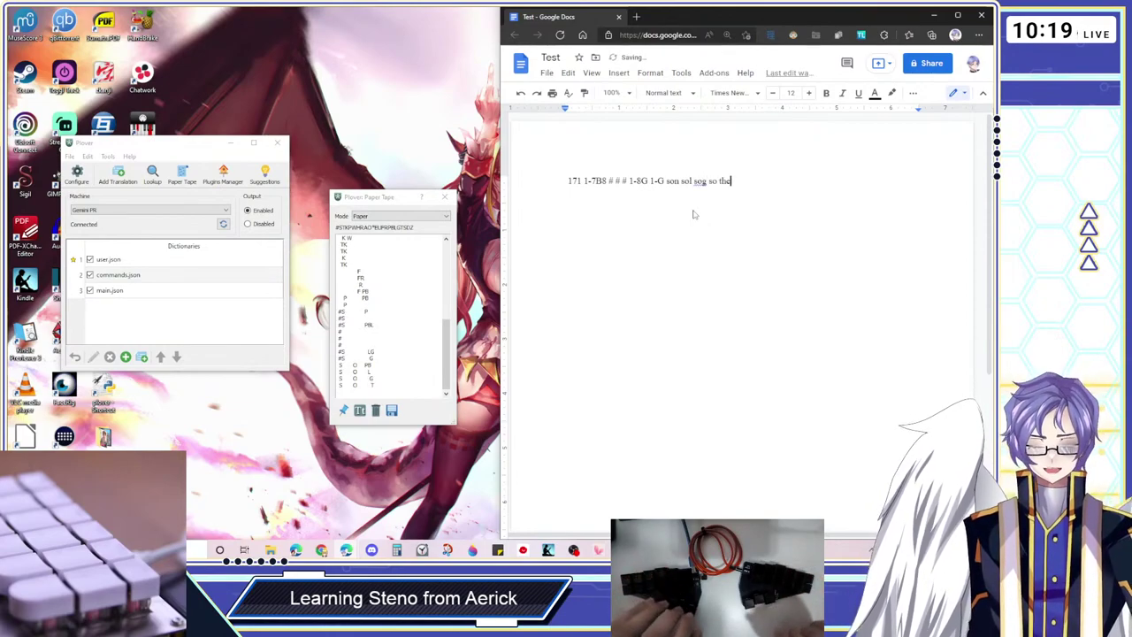
type(" is it about had")
key("BackSpace")
key("BackSpace")
key("BackSpace")
key("BackSpace")
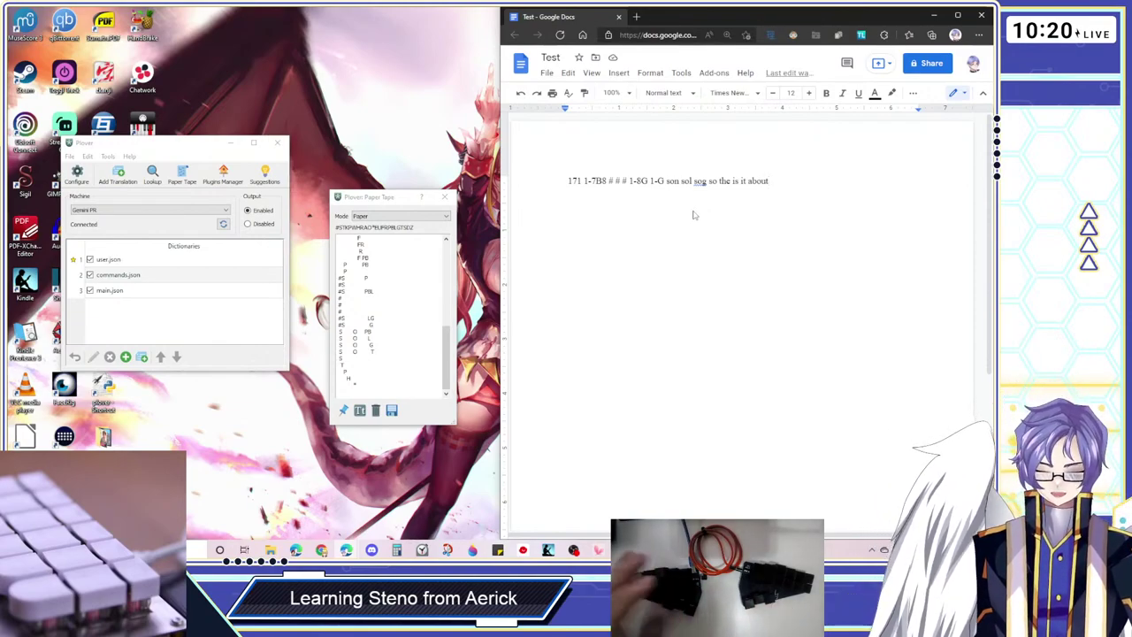
Continue the test line in the document with "11 sa sap Sal sat it about had"
type("1")
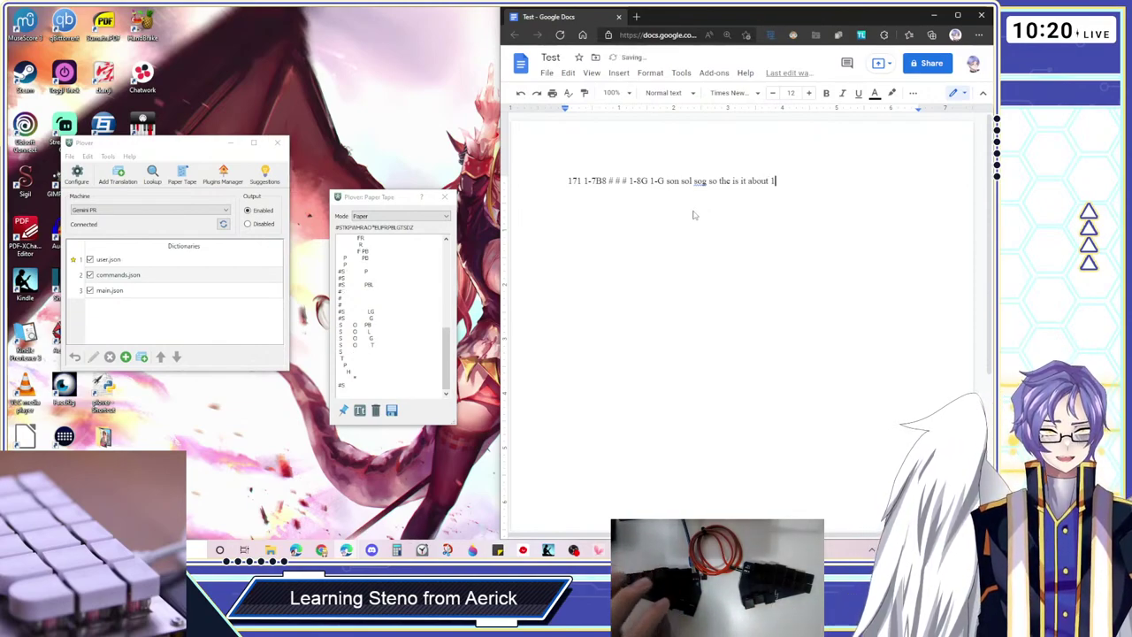
type("1 sa")
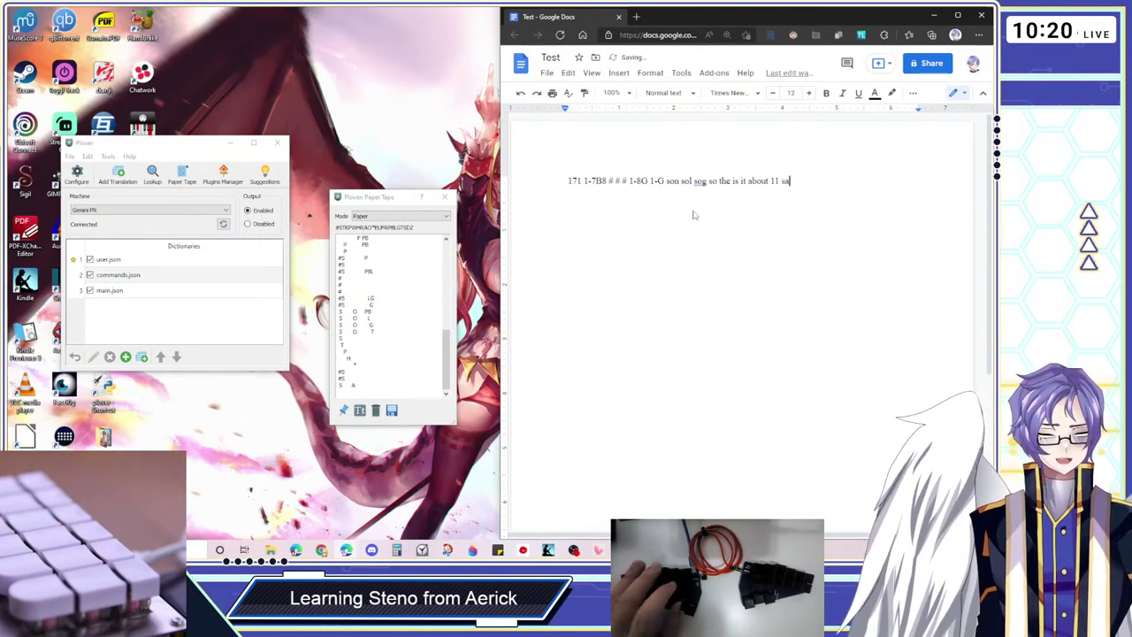
type(" sap")
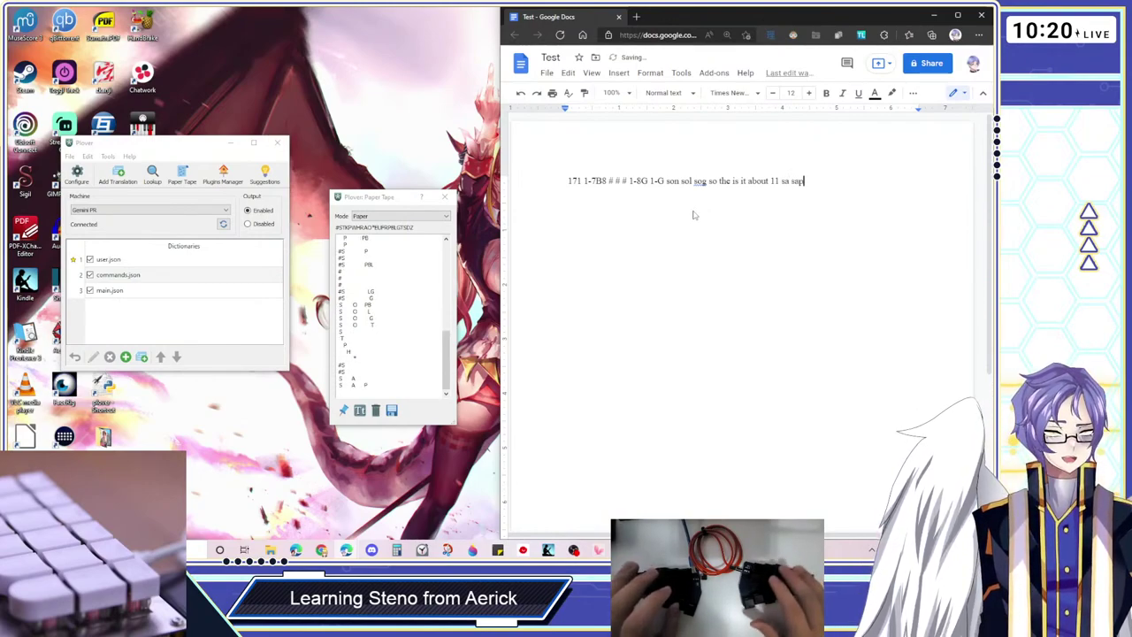
type(" Sal sat")
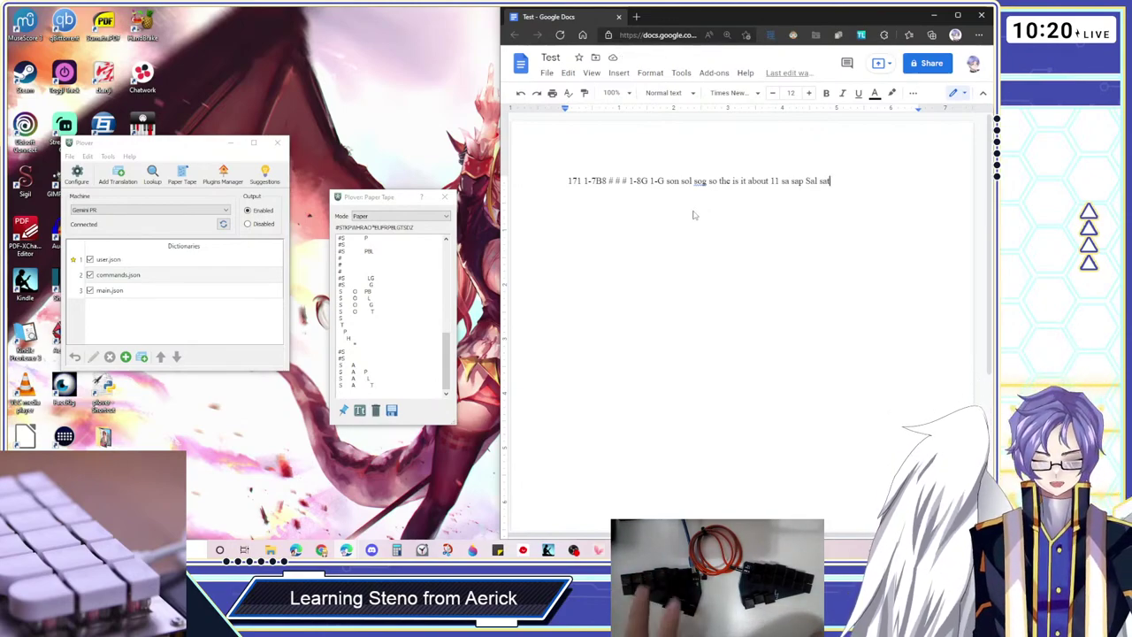
type("it")
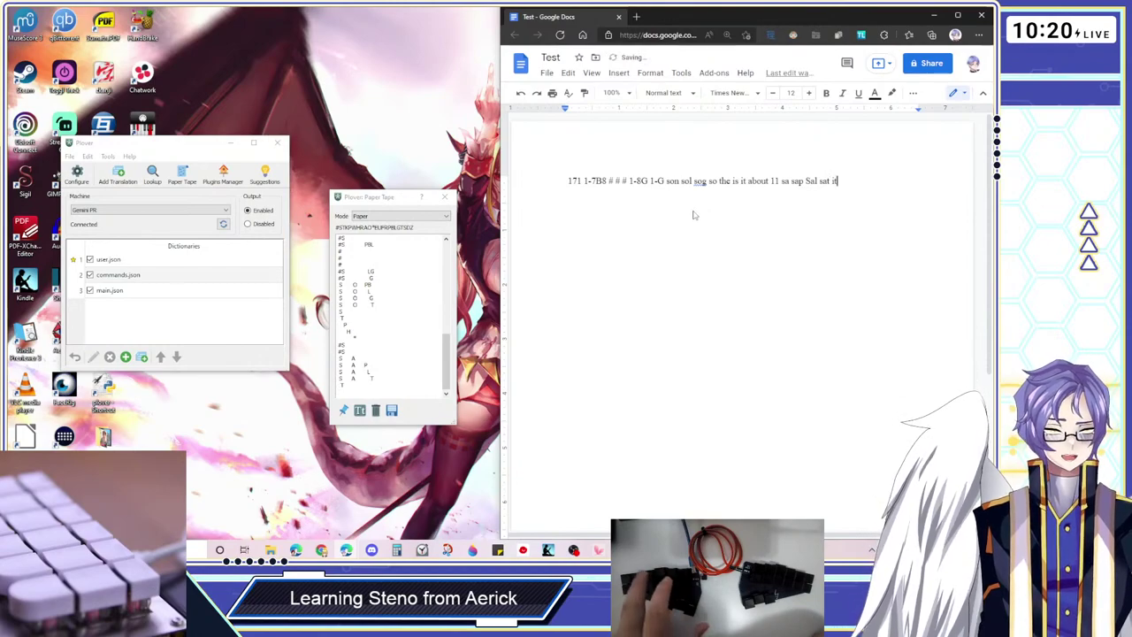
type(" about had")
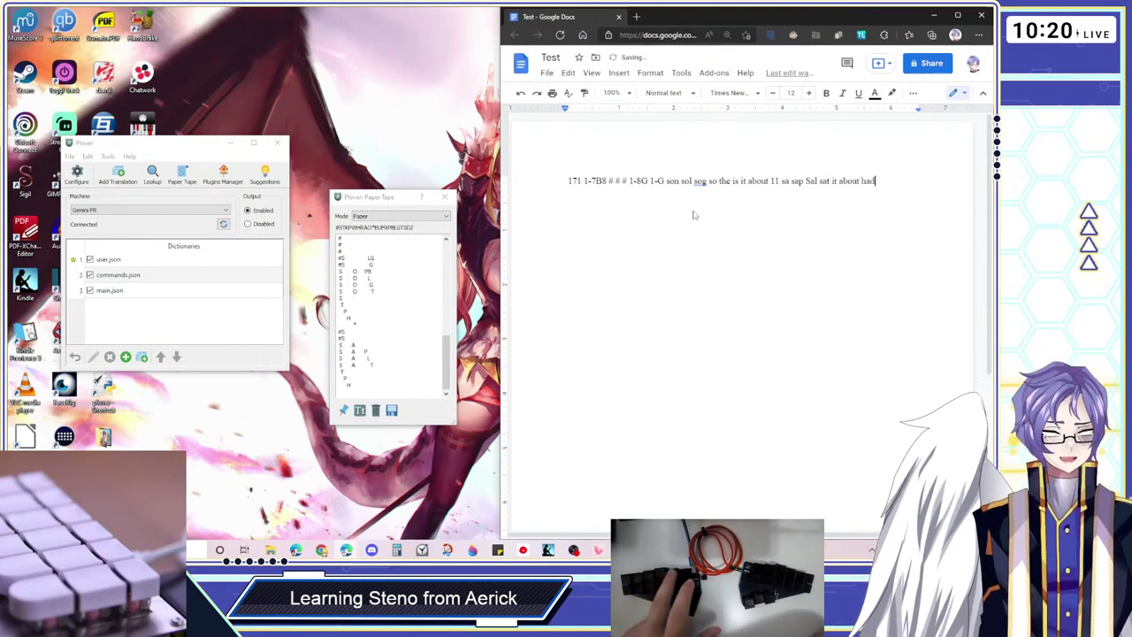
Remove the trailing words "about had" from the test line in the document
key("BackSpace")
key("BackSpace")
key("BackSpace")
key("BackSpace")
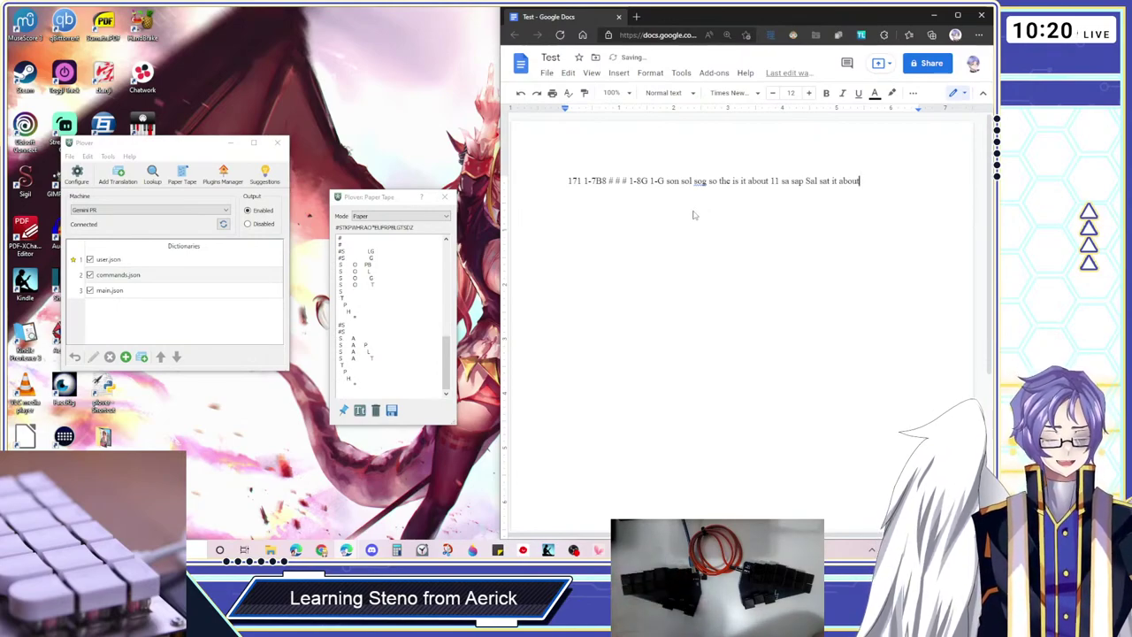
key("BackSpace")
key("BackSpace")
key("BackSpace")
key("BackSpace")
key("BackSpace")
key("BackSpace")
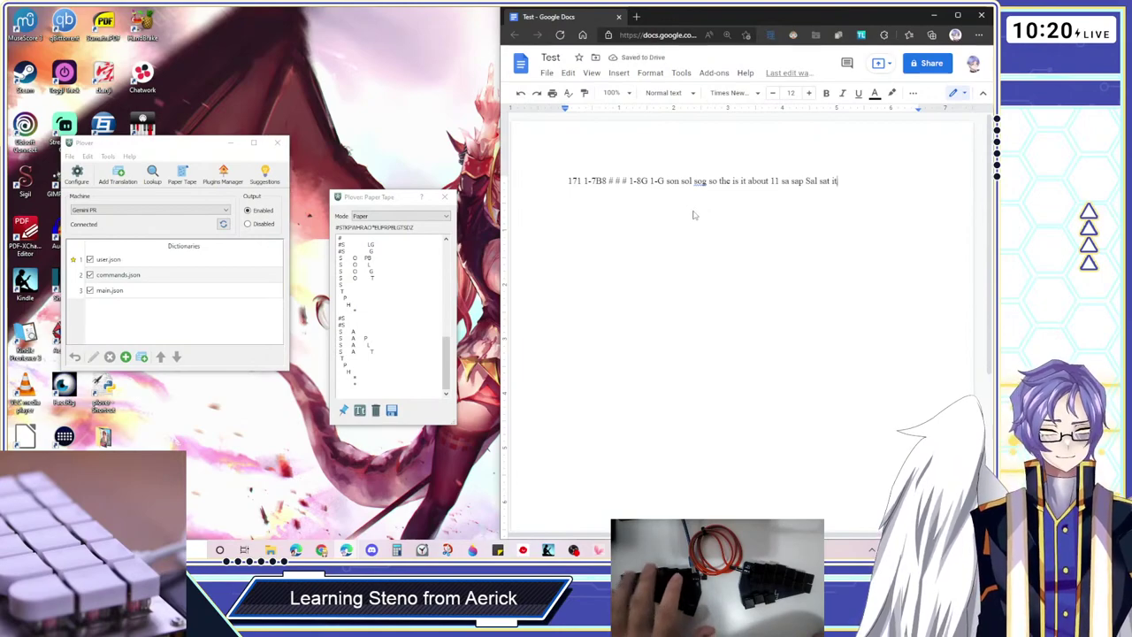
Continue the test line with "is it.'ll the of the the" and remove the stray "*R" at its end
type("is")
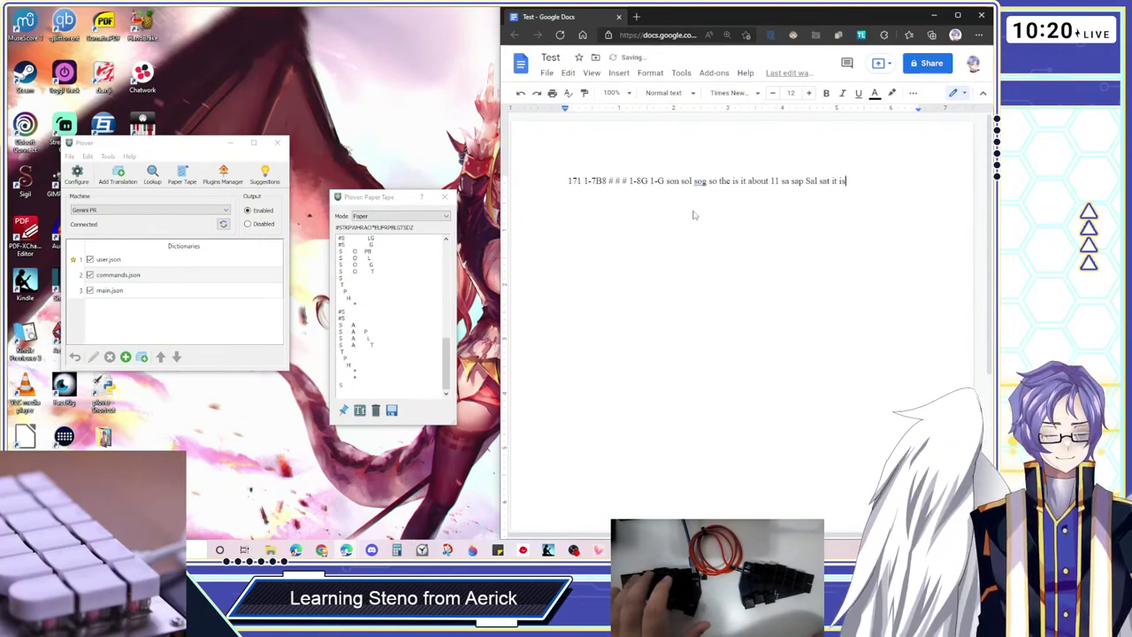
type(" it")
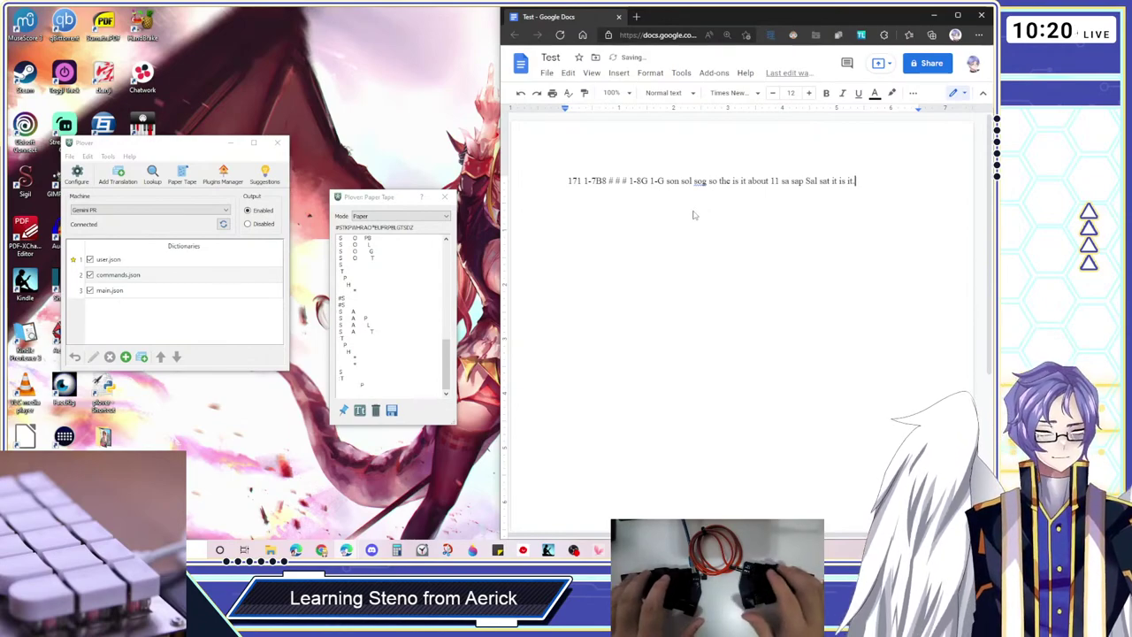
type(".'ll the")
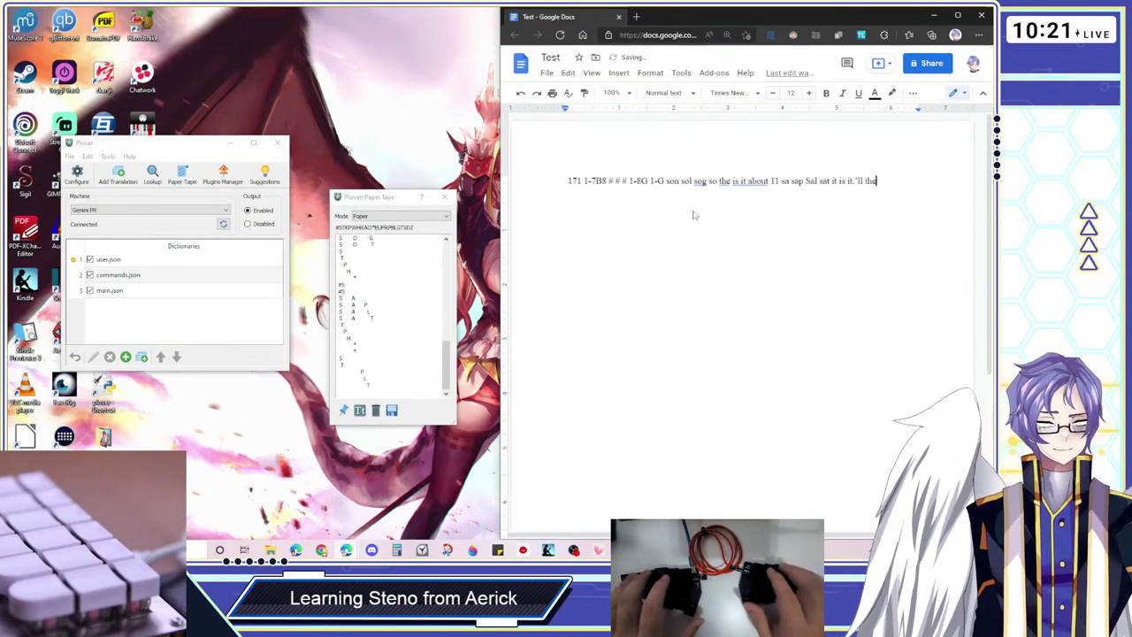
type(" of the the *R")
key("BackSpace")
key("BackSpace")
key("BackSpace")
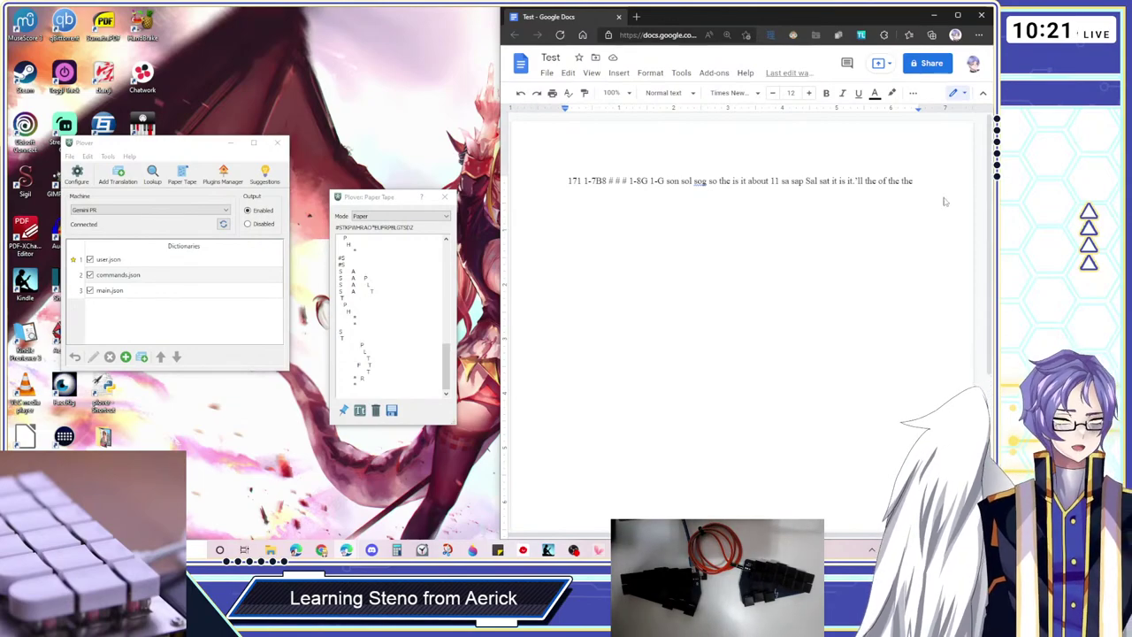
Minimize the document, start MChatX from the desktop, and find and select the user's own room in the translator login
left_click(934, 16)
double_click(964, 77)
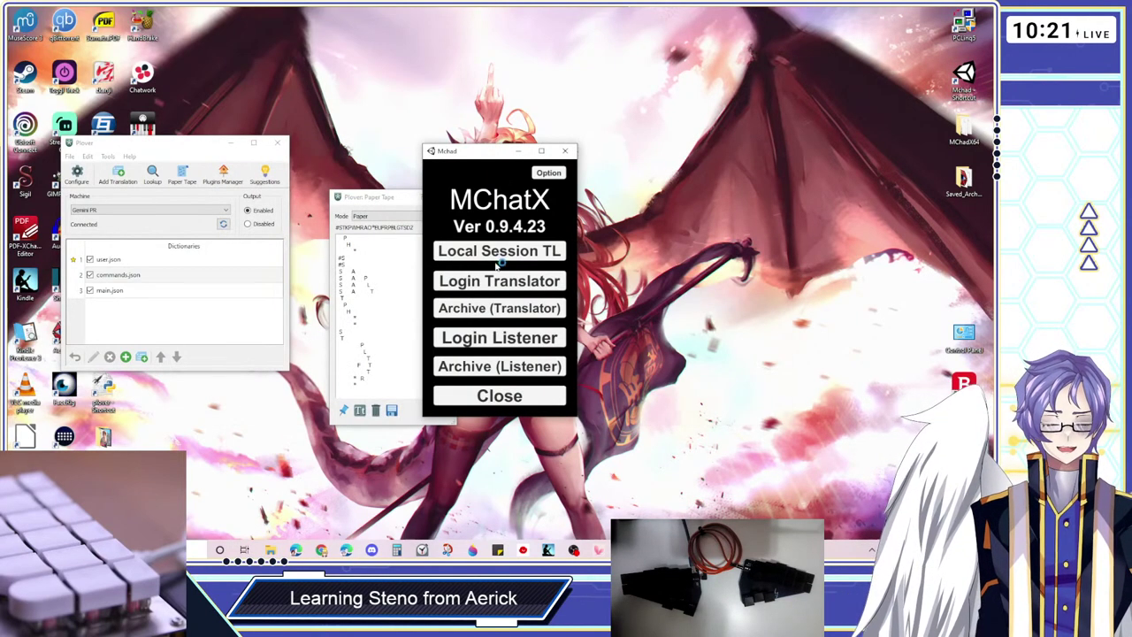
left_click(525, 311)
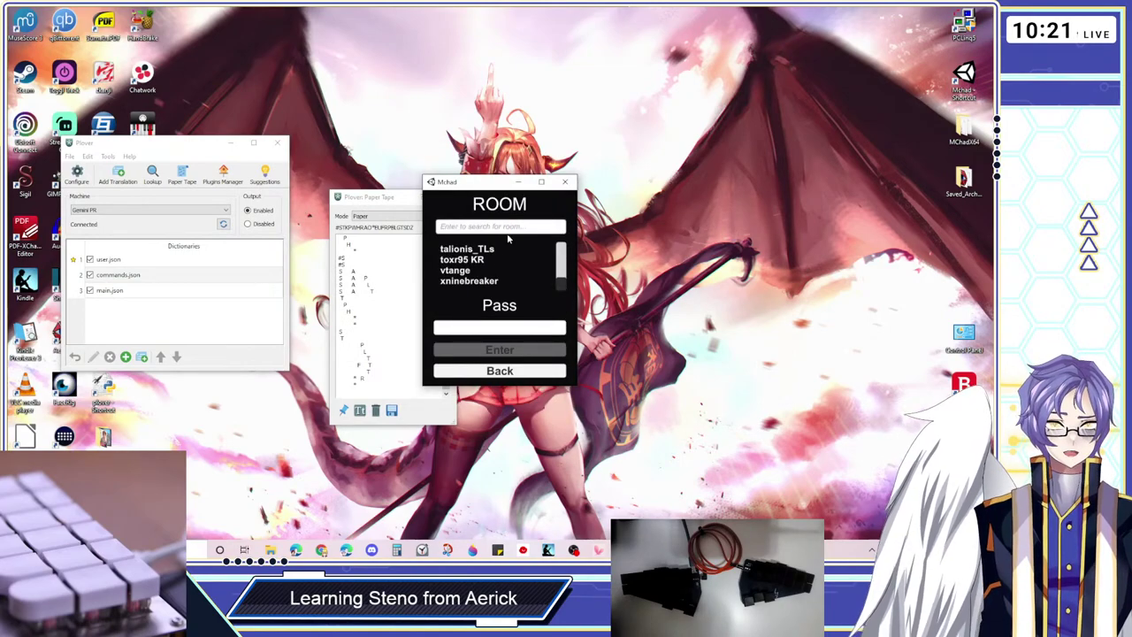
type("taishi")
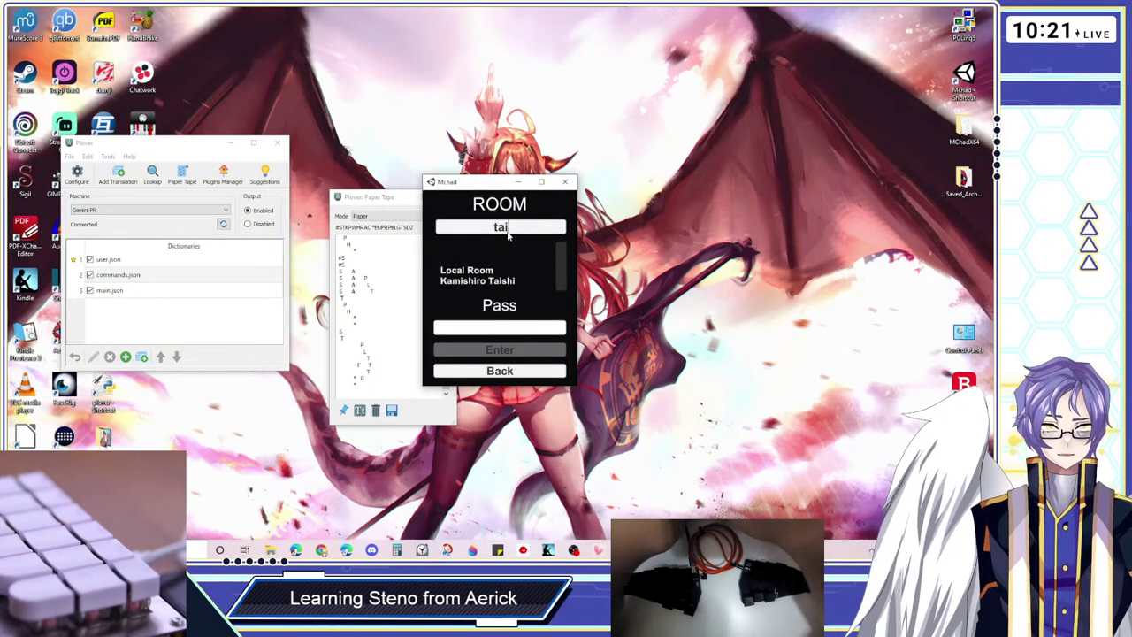
left_click(491, 281)
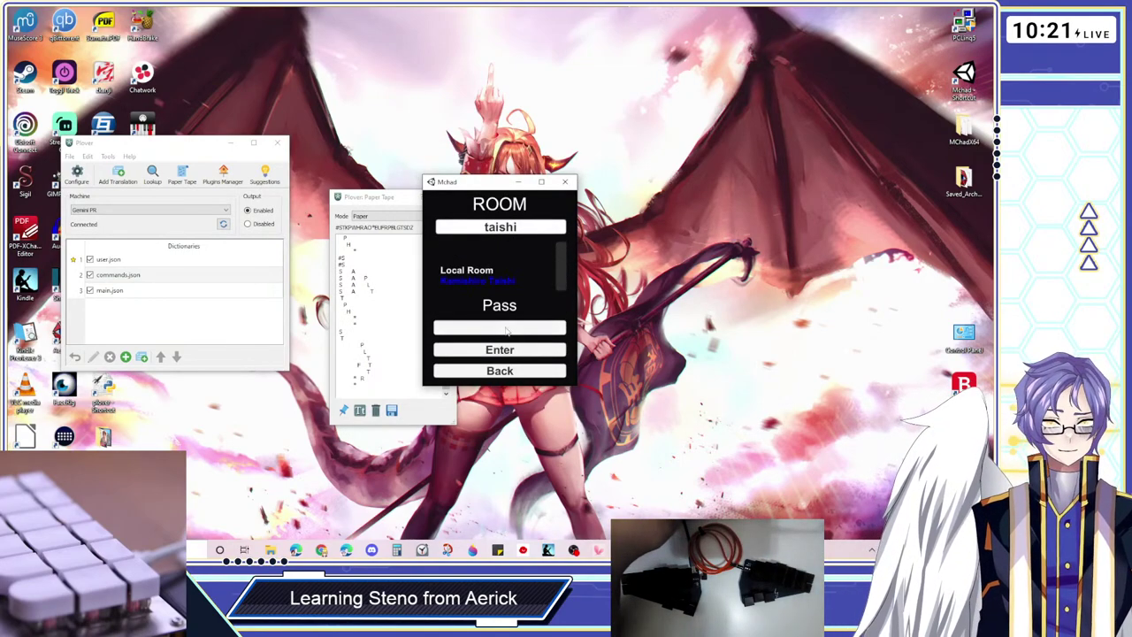
Enter the room password to log in, move the Mchad window beside the Paper Tape, and accept Room Setup with its fields empty
left_click(507, 330)
type("**************")
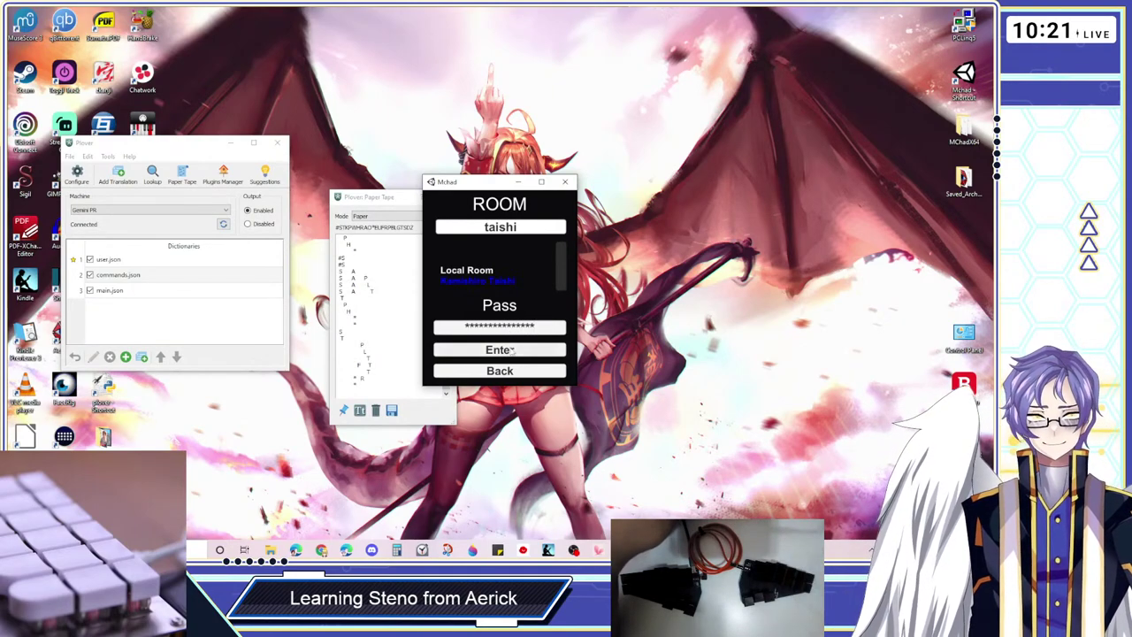
double_click(504, 287)
left_click_drag(508, 170, 725, 246)
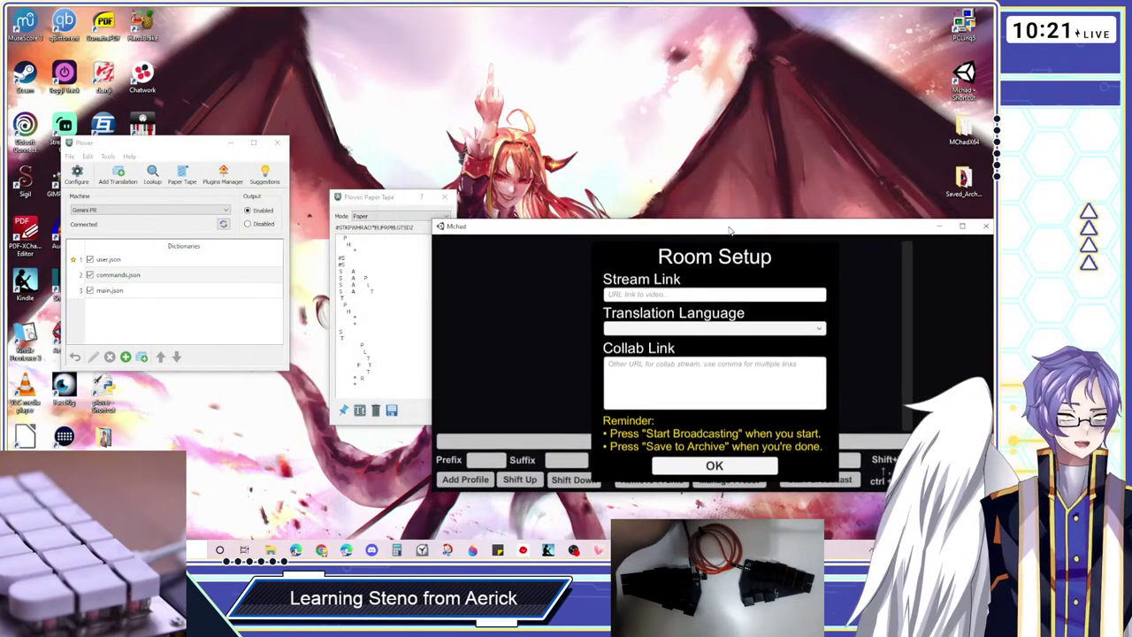
left_click(733, 470)
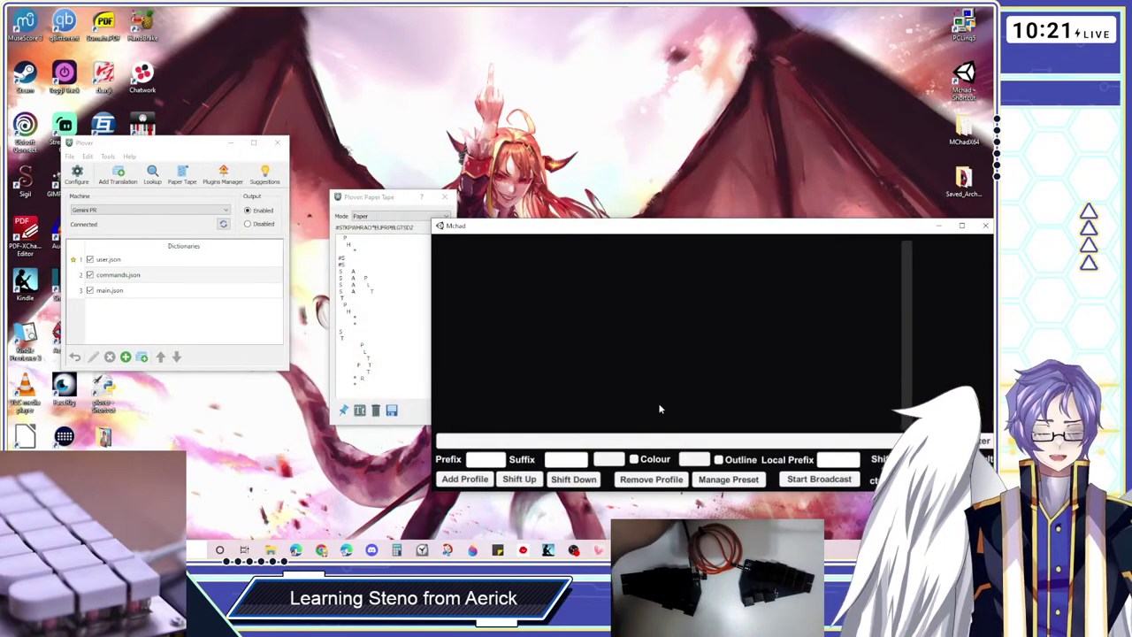
Write the steno strokes "about with had is is" in the Mchad message box
type("about")
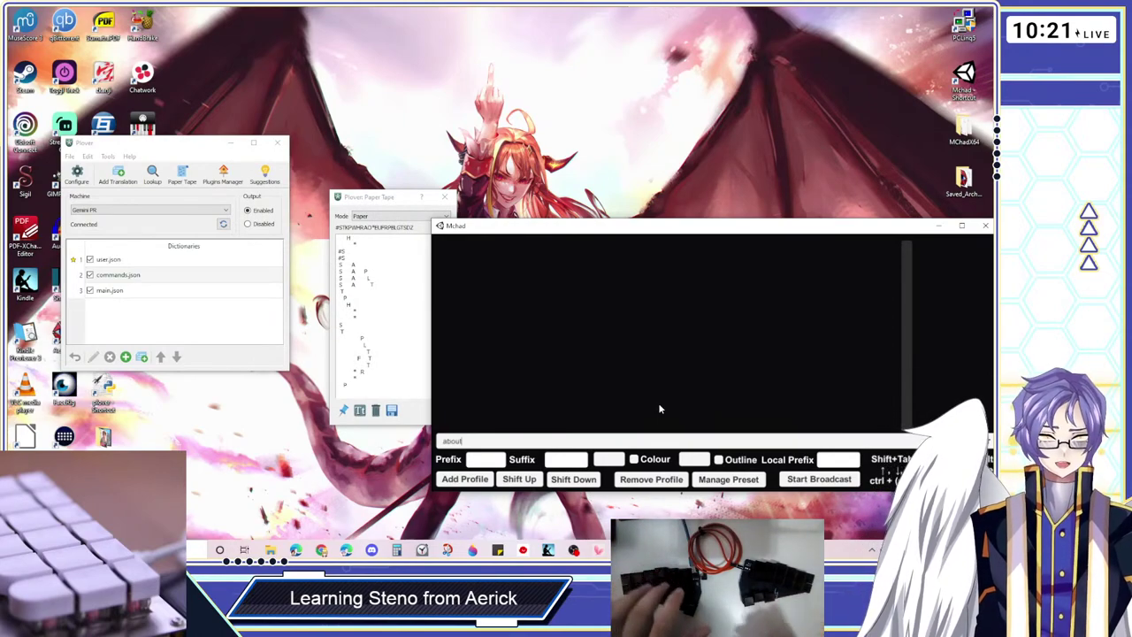
type(" with had is is")
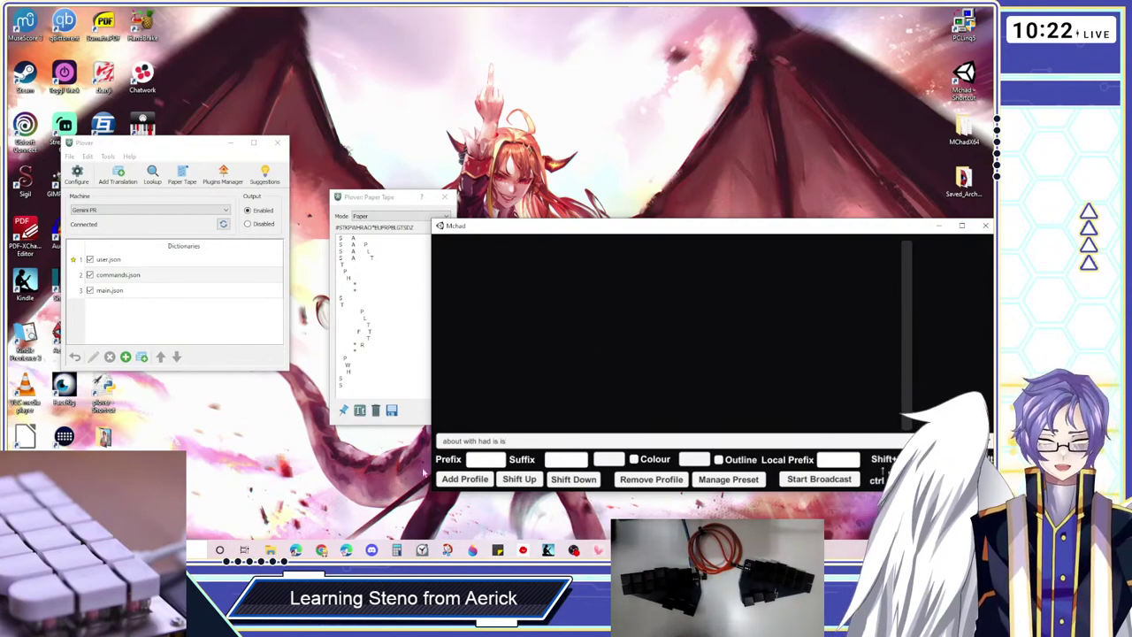
Switch to the browser's Art of Chording chorded keyboard page and examine the finger diagram for striking the bottom row
mouse_move(321, 549)
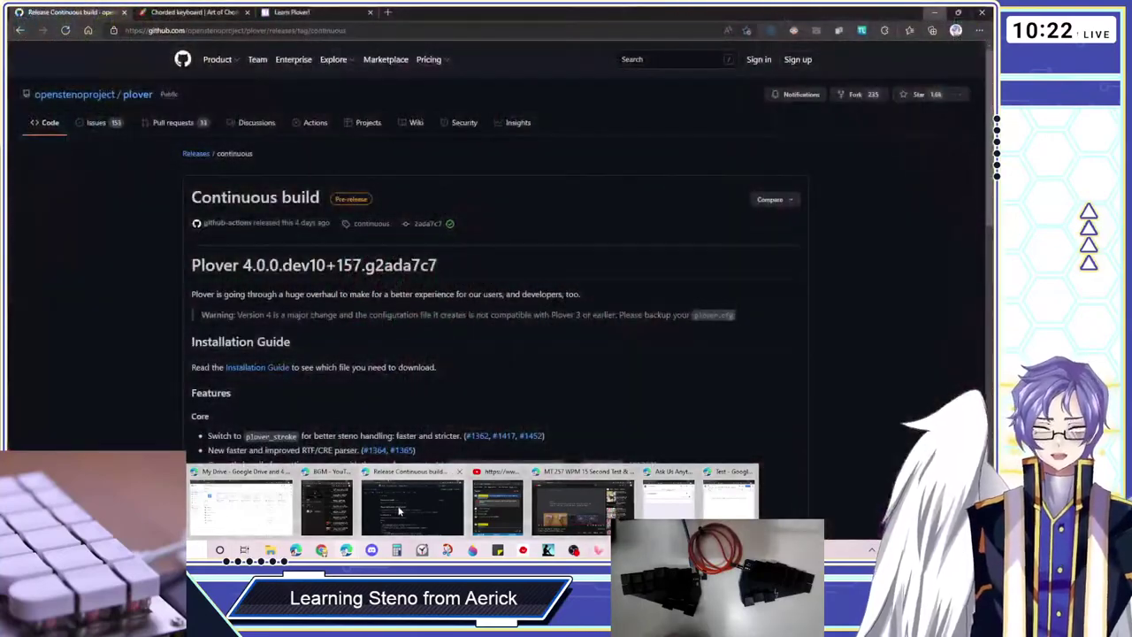
left_click(398, 512)
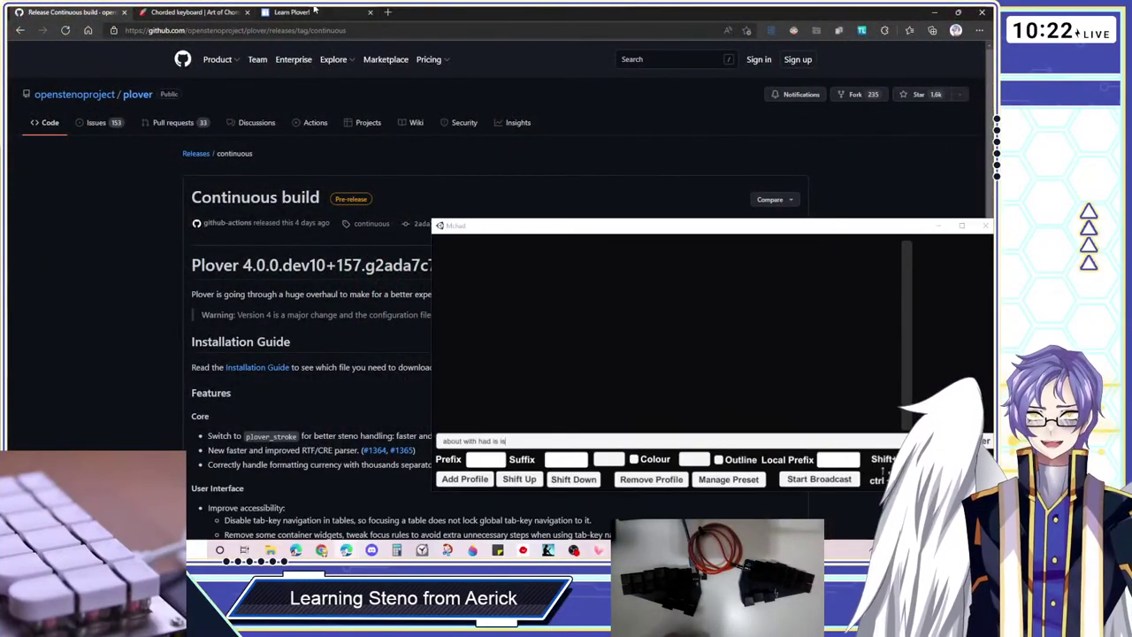
key("ctrl+Tab")
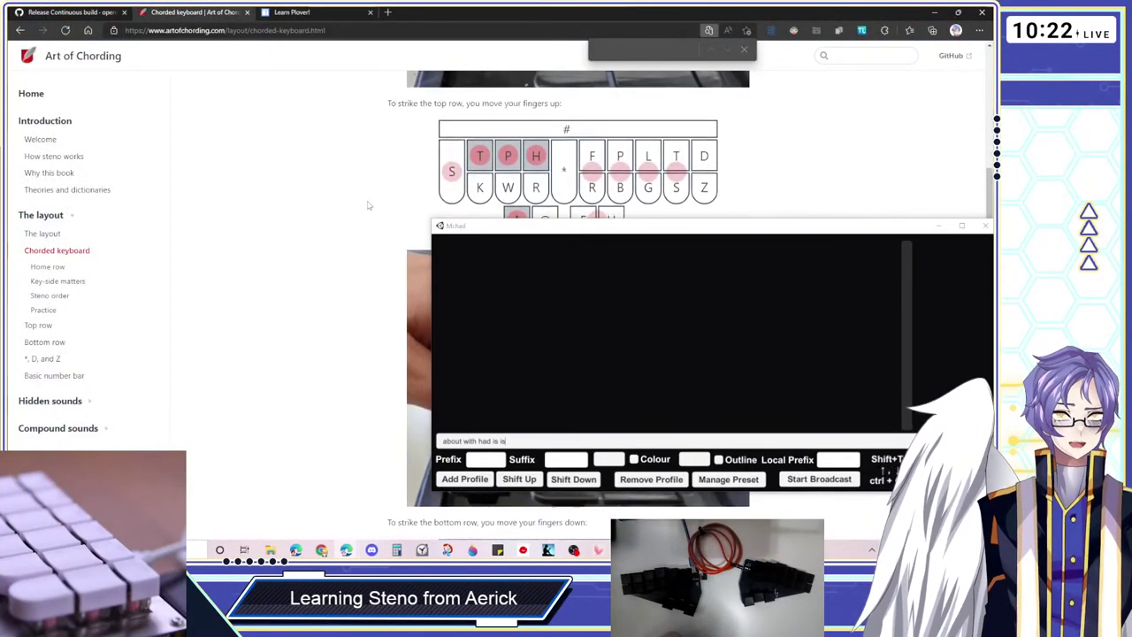
scroll(342, 210, "down", 1)
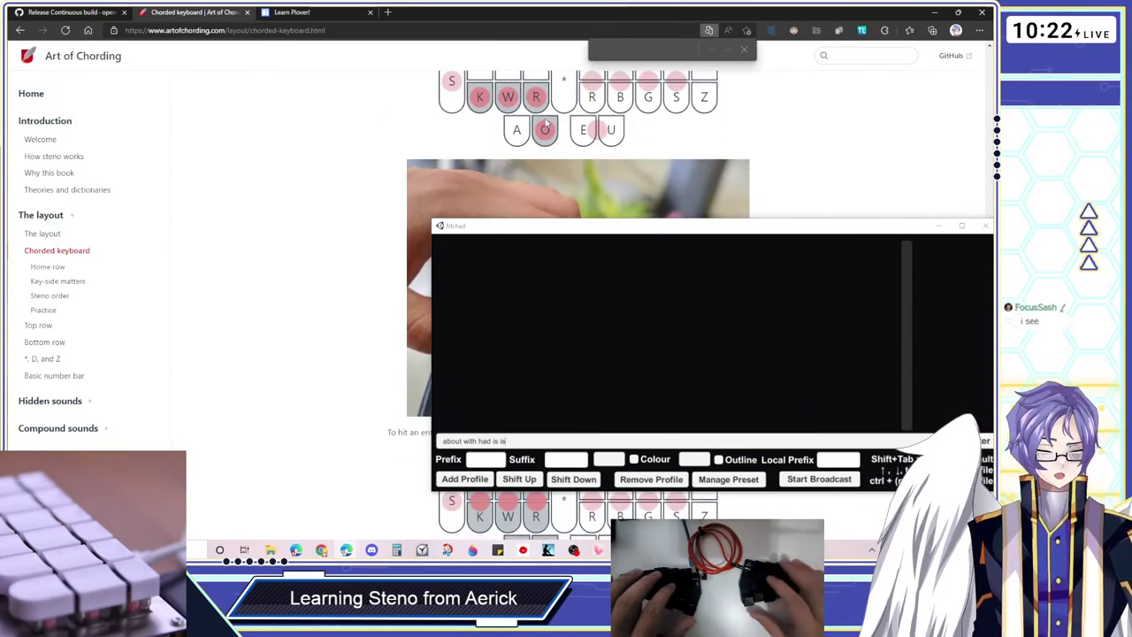
Send the test line in Mchad, then minimize the browser and move the Paper Tape clear of the Mchad window
left_click(574, 440)
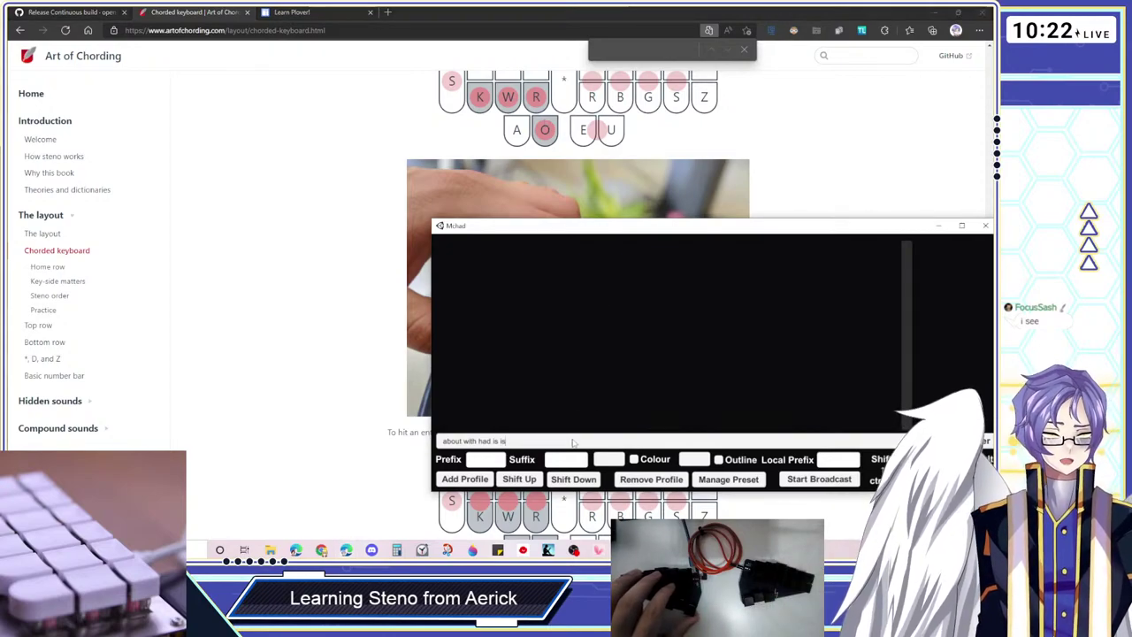
key("Return")
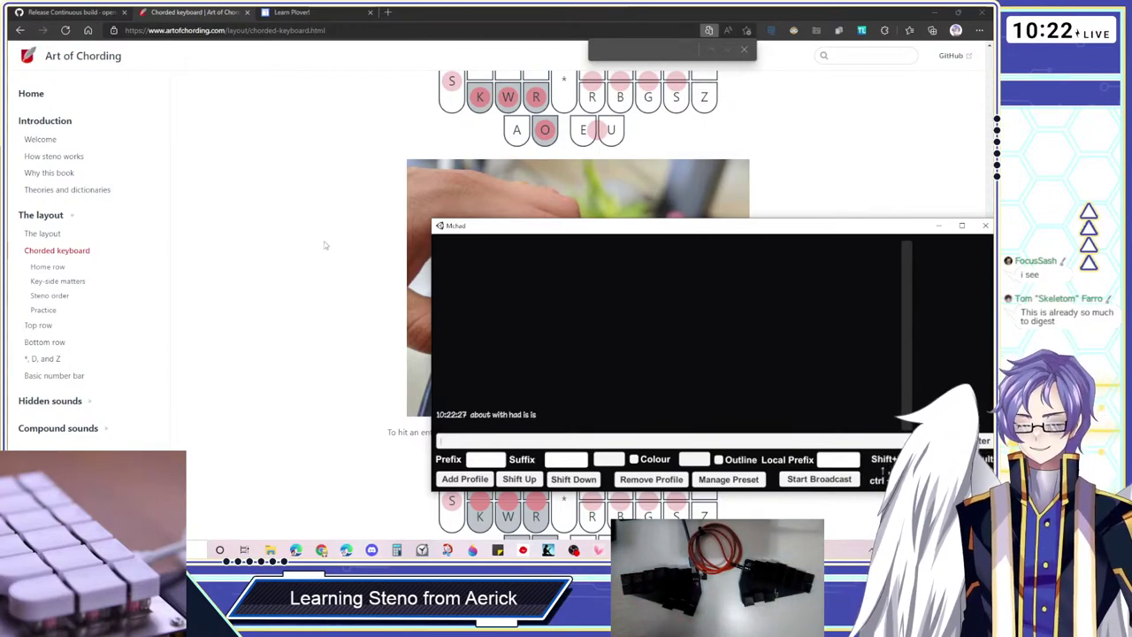
left_click(936, 11)
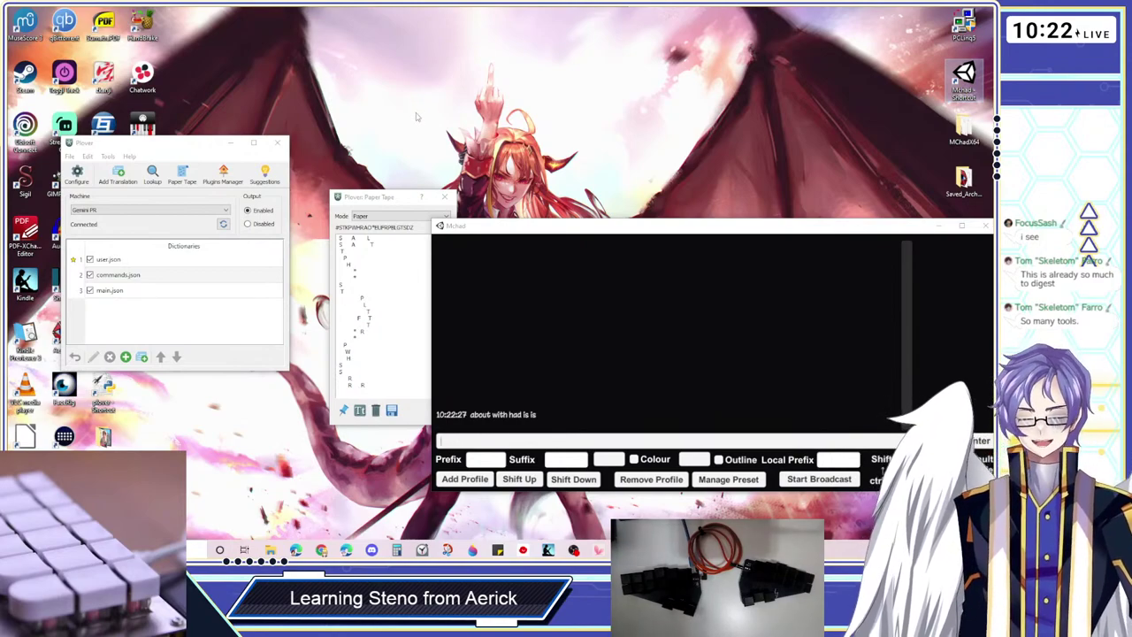
left_click_drag(385, 199, 354, 179)
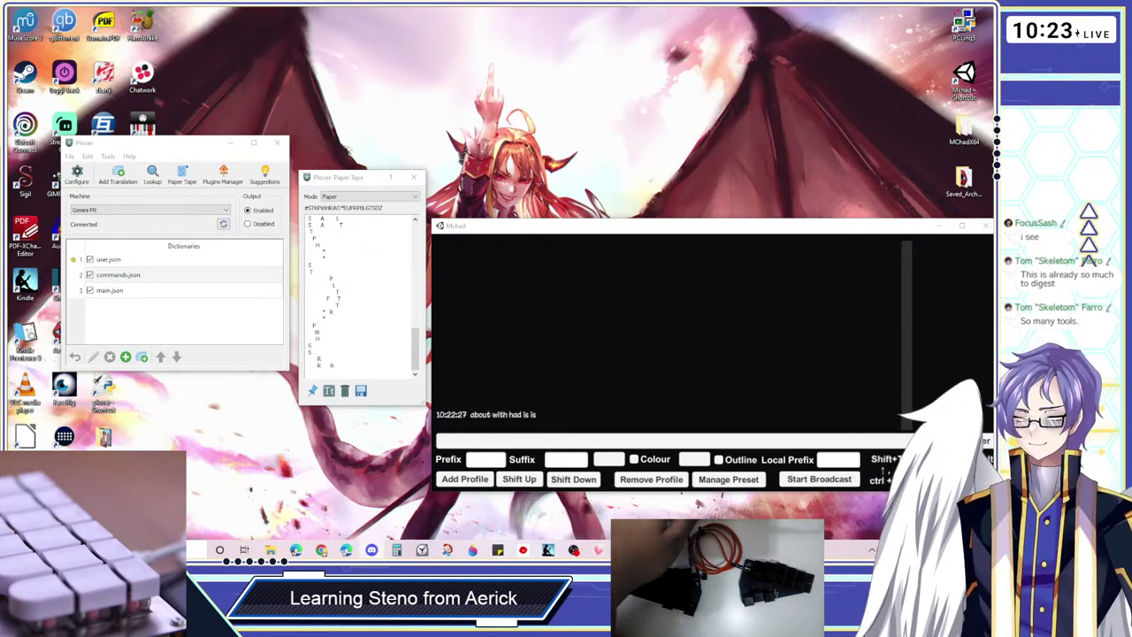
key("alt+Tab")
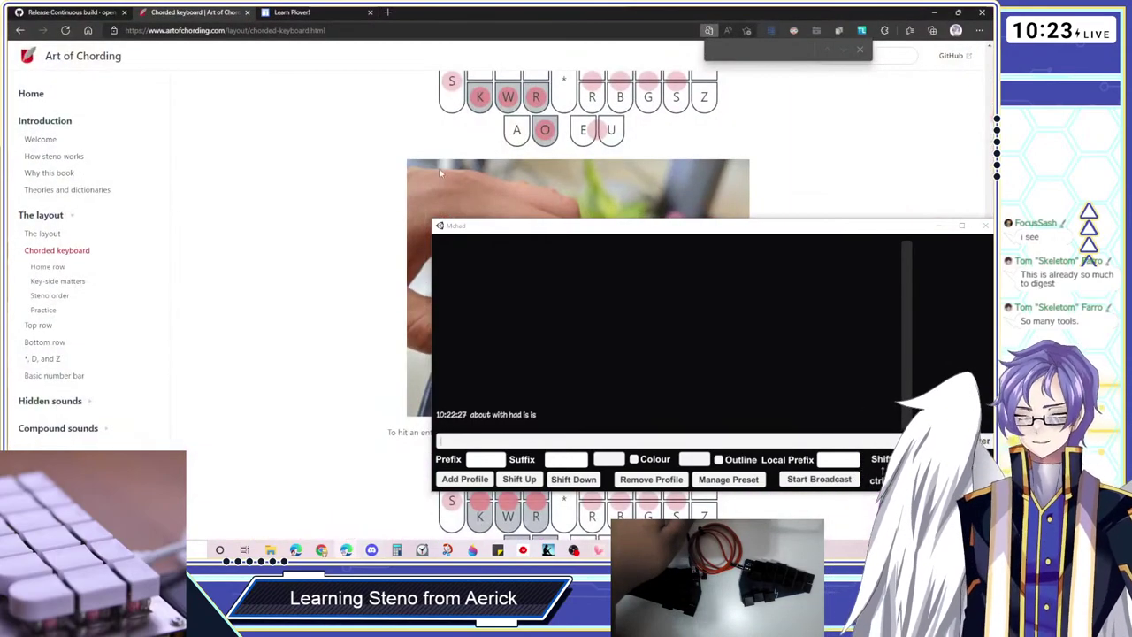
left_click(389, 13)
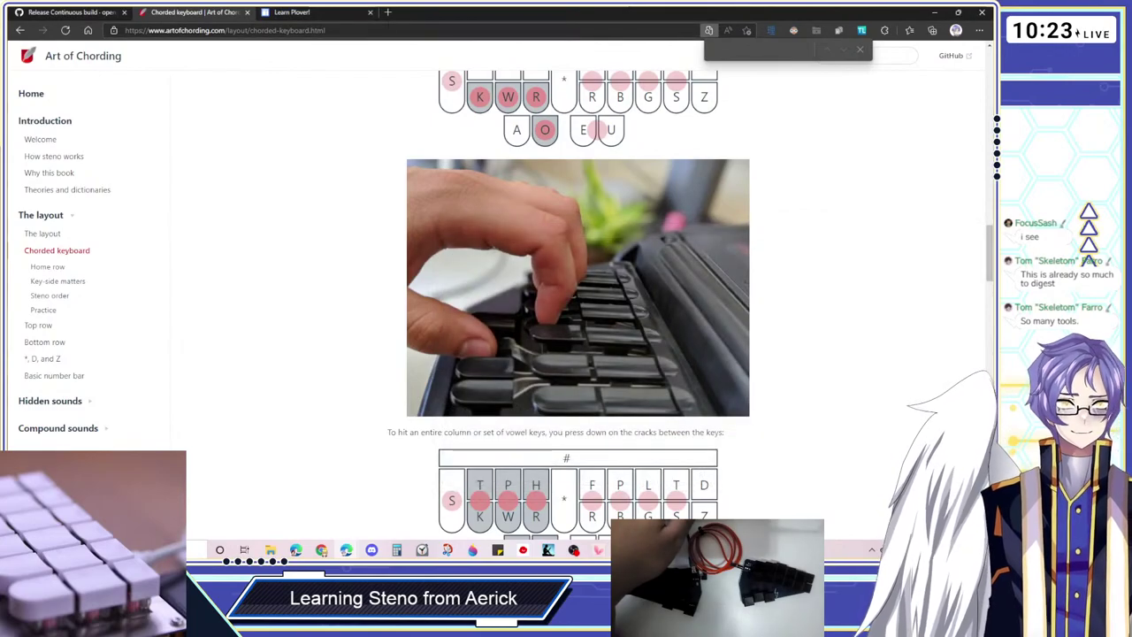
left_click(390, 12)
type("https://github.com/openstenoproject/plover/wiki/Supported-Hardware")
key("Return")
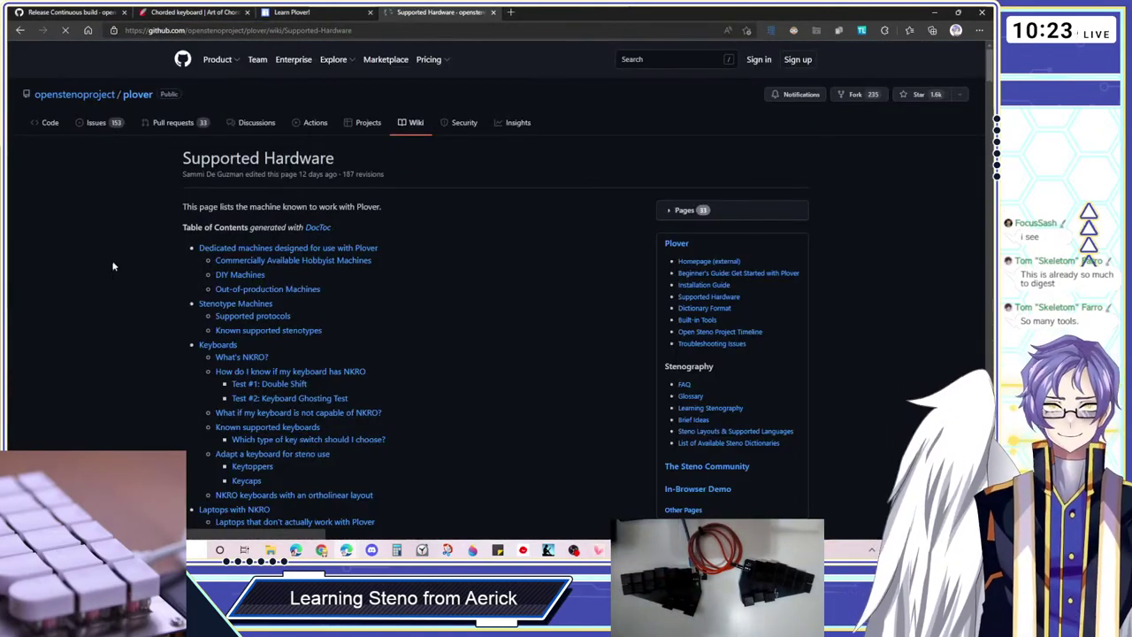
Review the commercially available hobbyist machines on the Supported Hardware page, comparing their descriptions and prices
scroll(556, 288, "down", 2)
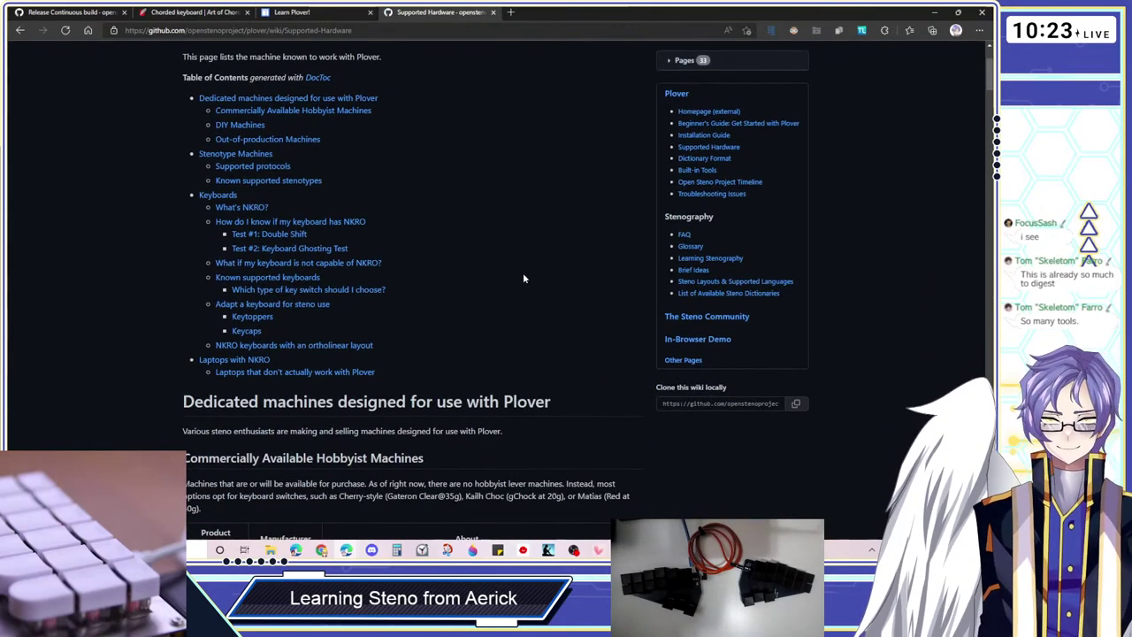
scroll(523, 273, "down", 1)
scroll(522, 278, "down", 3)
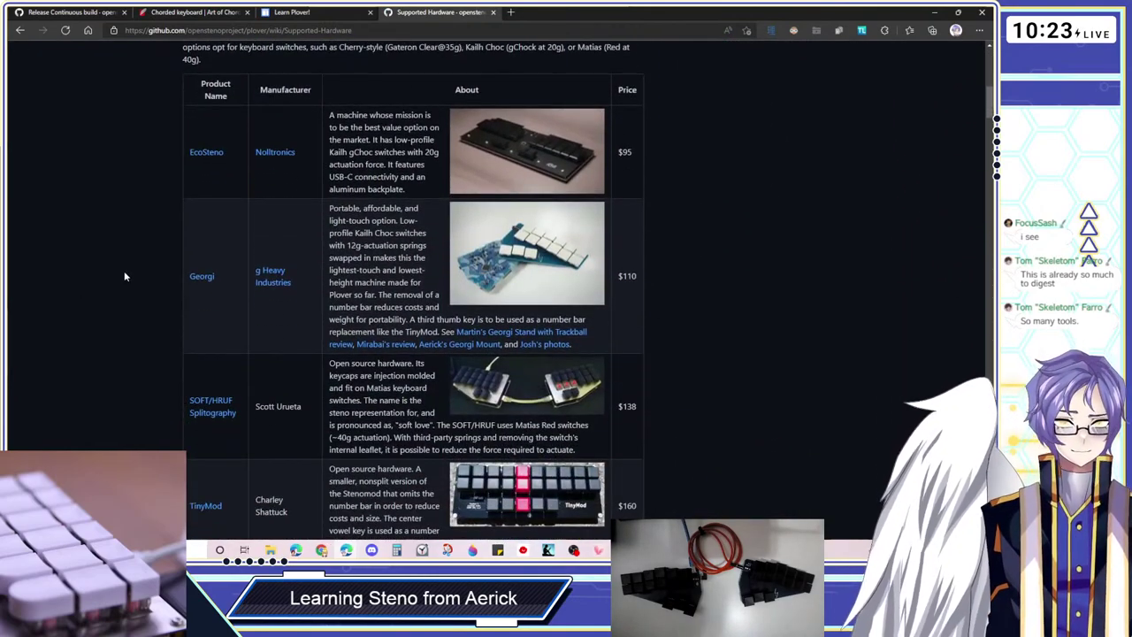
scroll(124, 271, "down", 1)
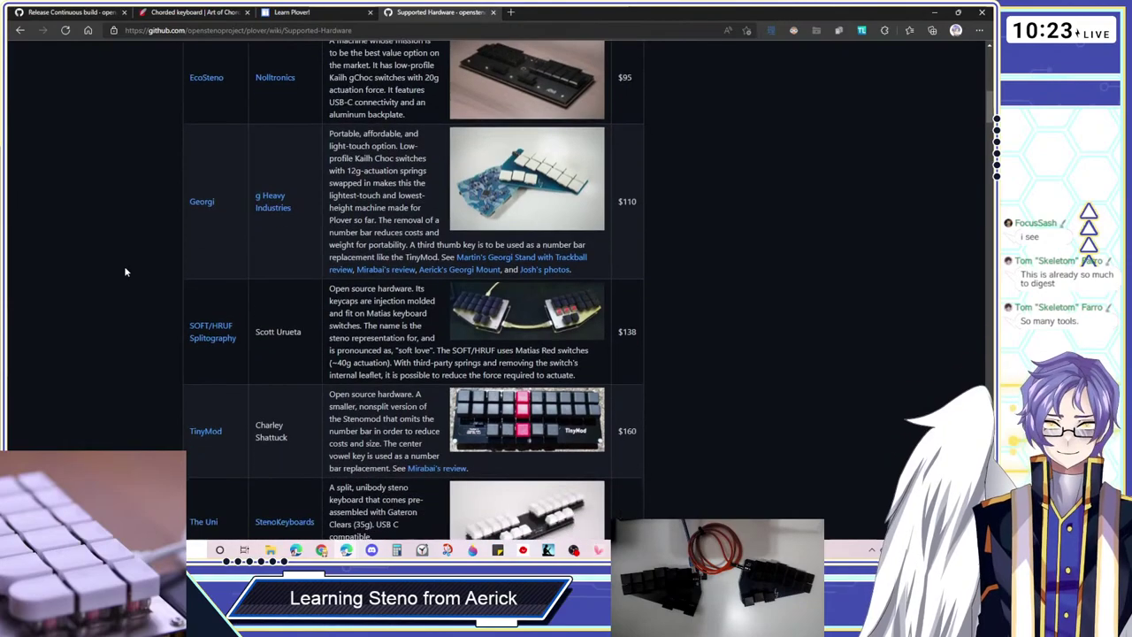
scroll(125, 271, "down", 2)
scroll(125, 271, "down", 3)
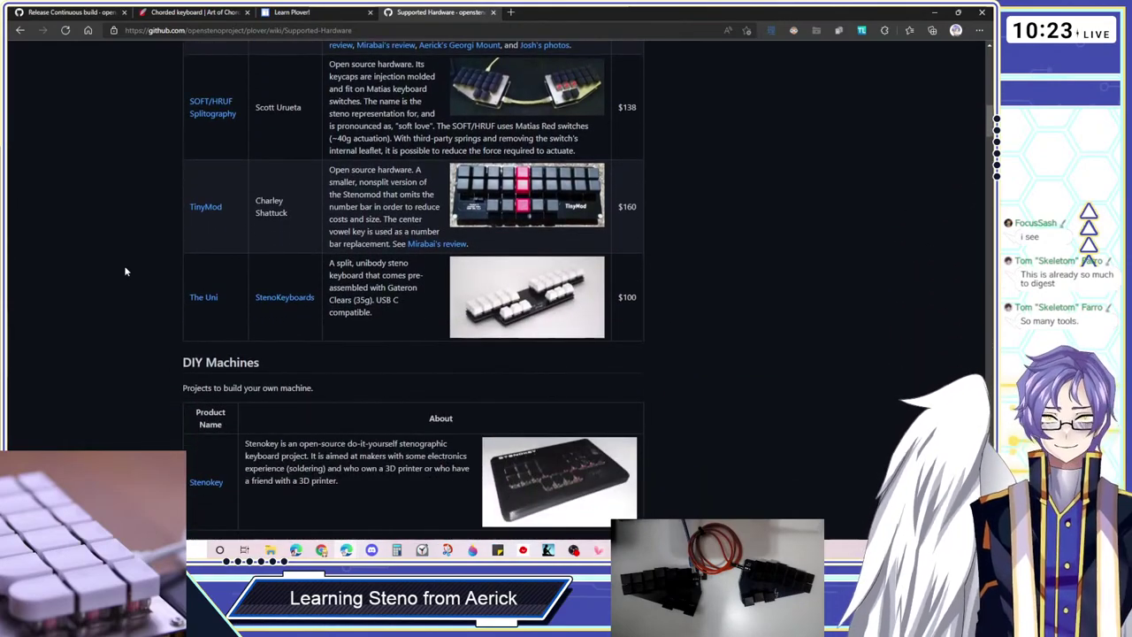
scroll(125, 272, "up", 5)
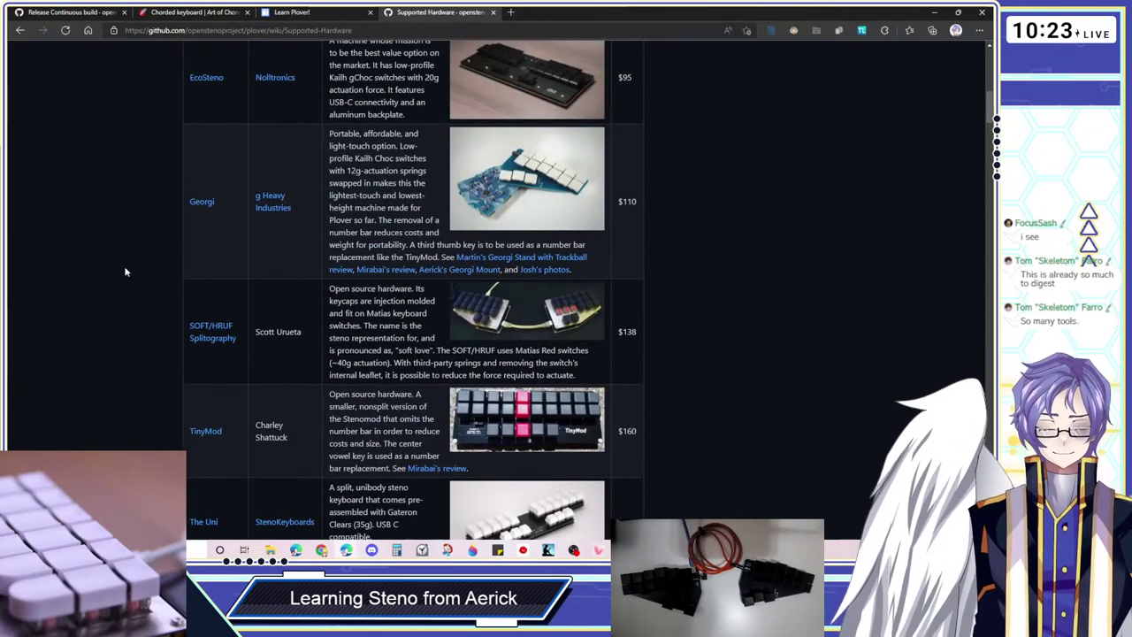
scroll(125, 271, "up", 2)
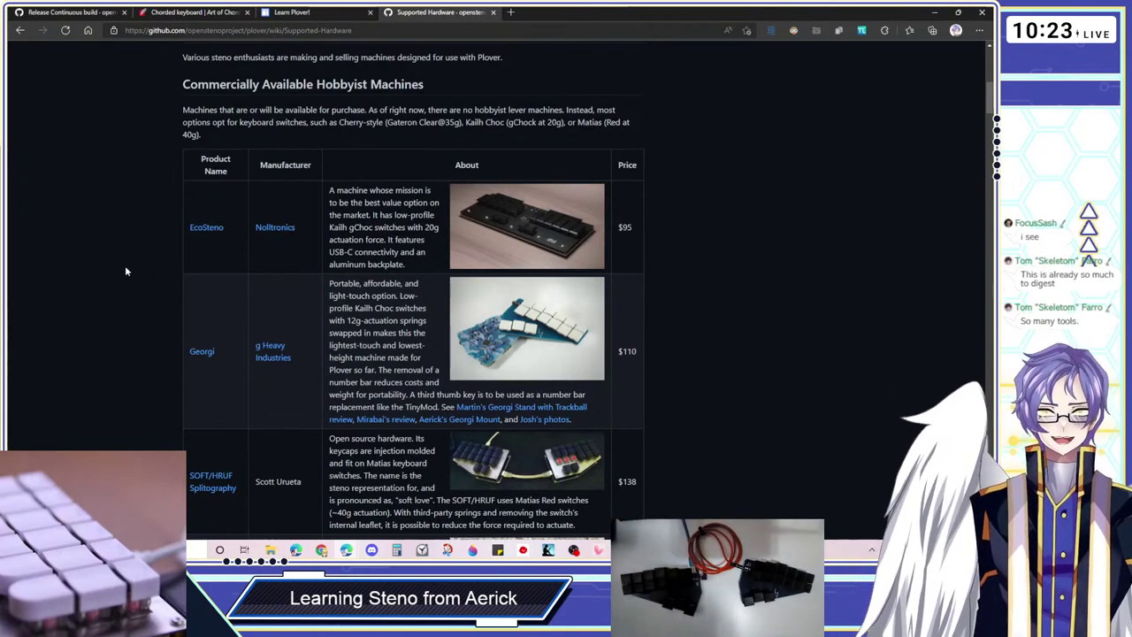
scroll(126, 271, "down", 4)
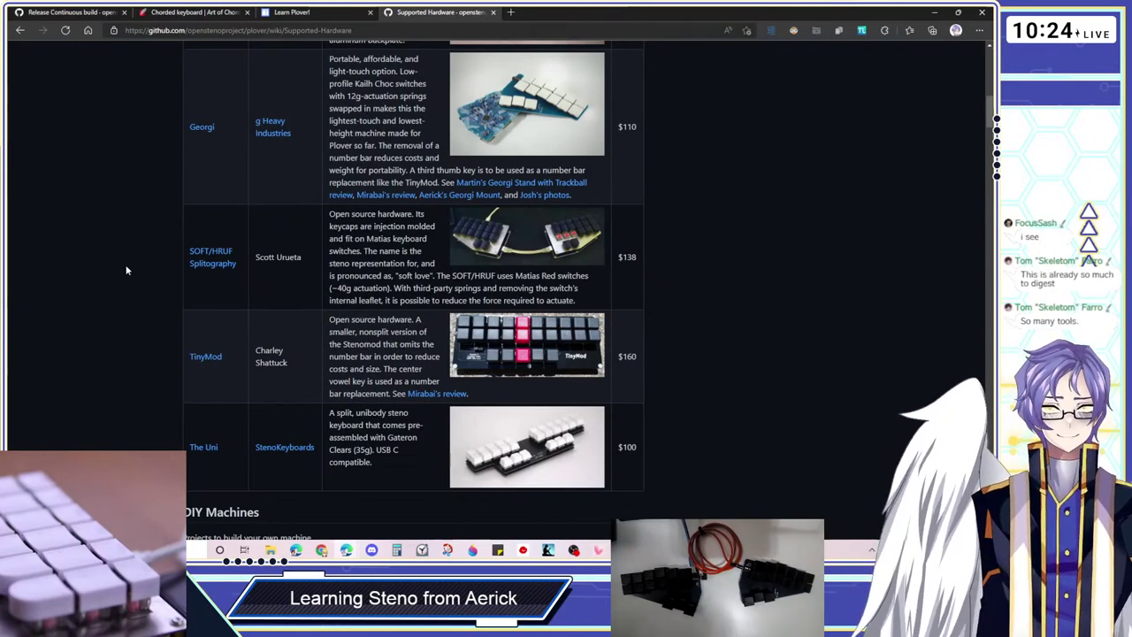
scroll(125, 271, "up", 1)
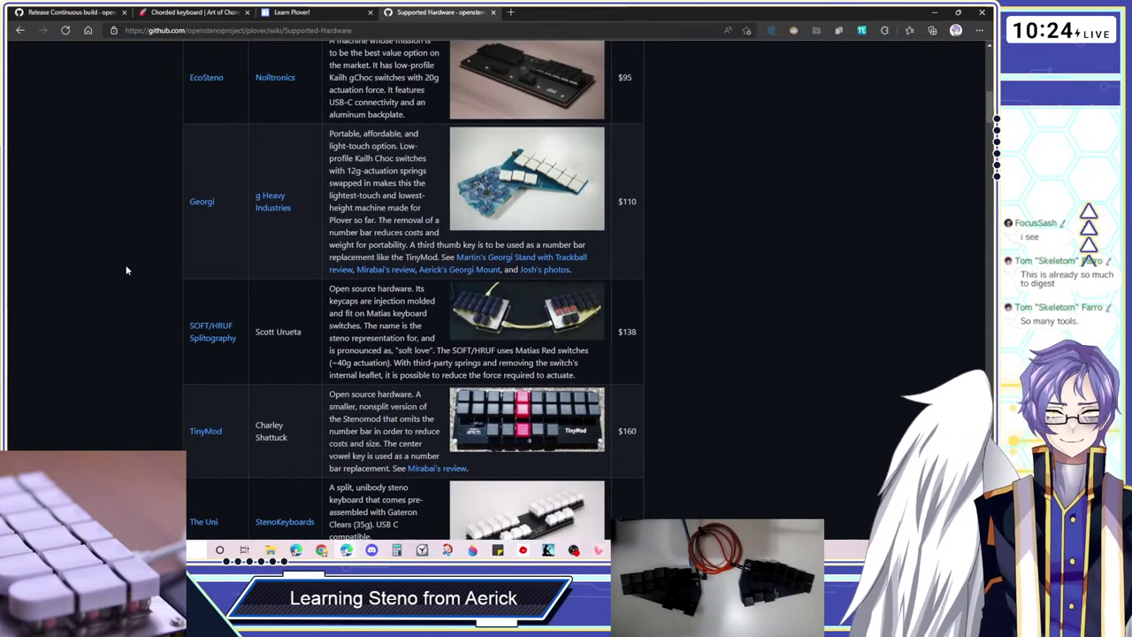
scroll(125, 271, "up", 1)
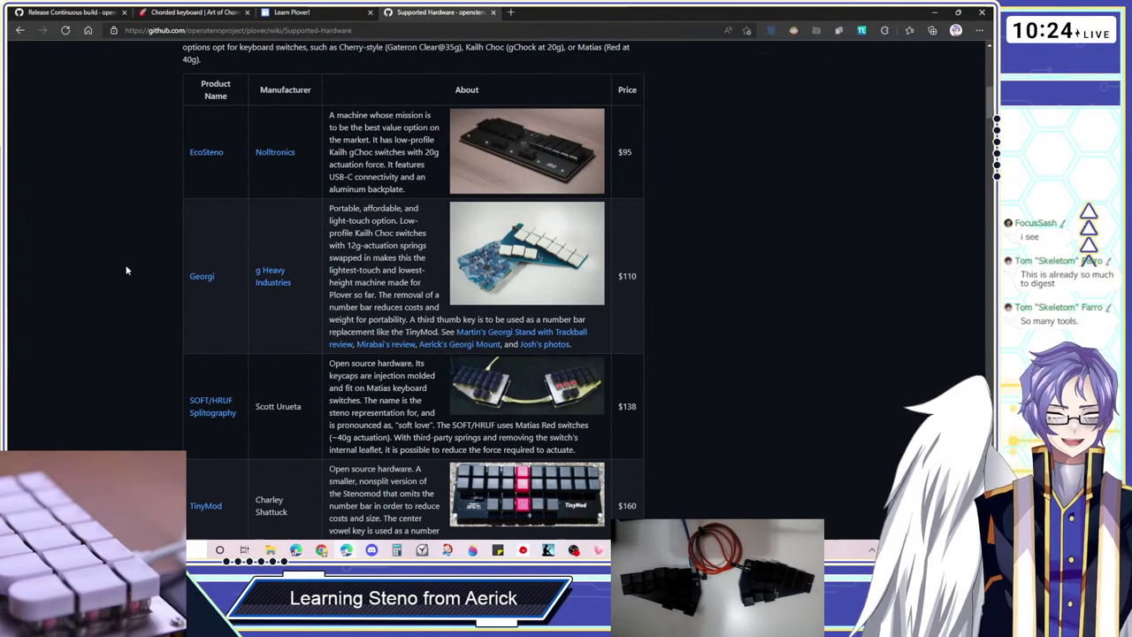
Compare the EcoSteno, Georgi, SOFT/HRUF, TinyMod and The Uni entries in the hobbyist machines table
scroll(125, 271, "down", 1)
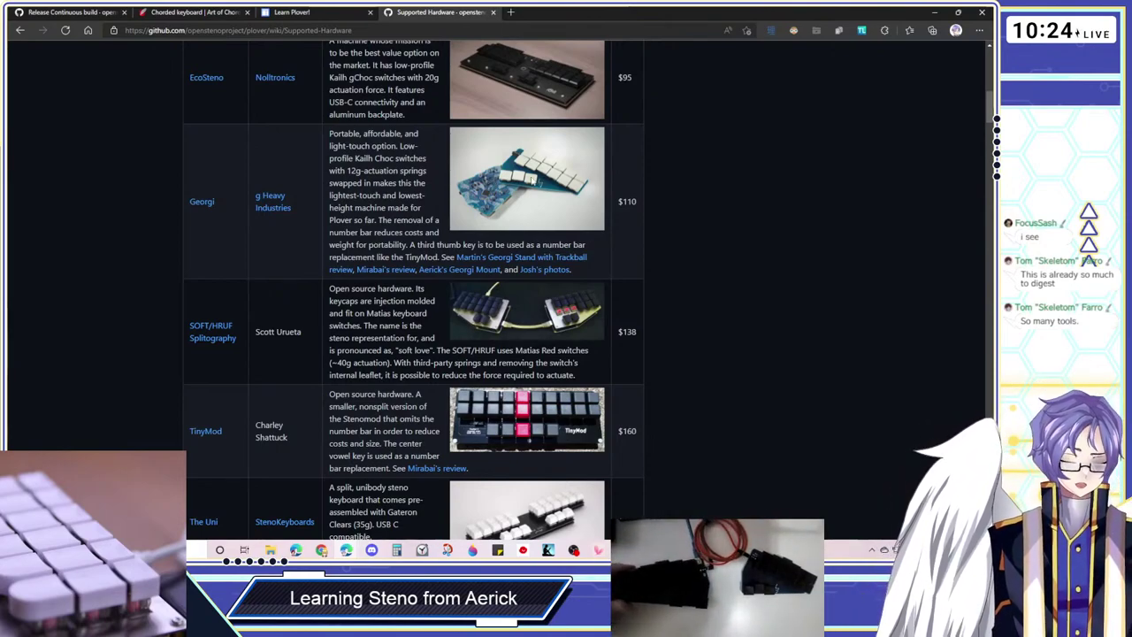
scroll(203, 203, "up", 1)
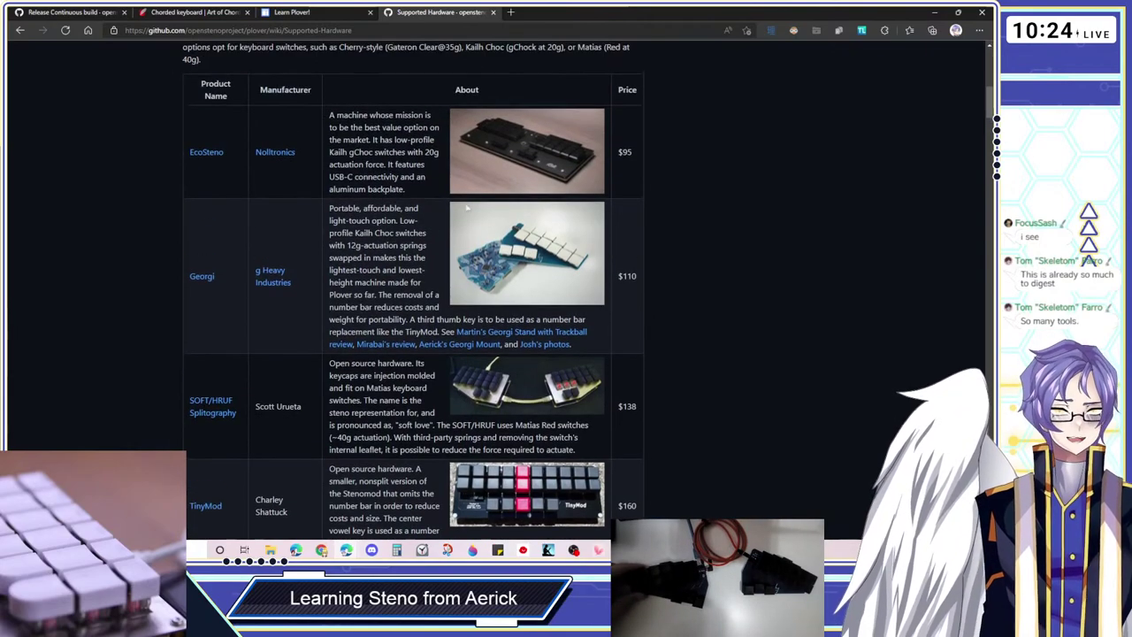
scroll(378, 205, "down", 1)
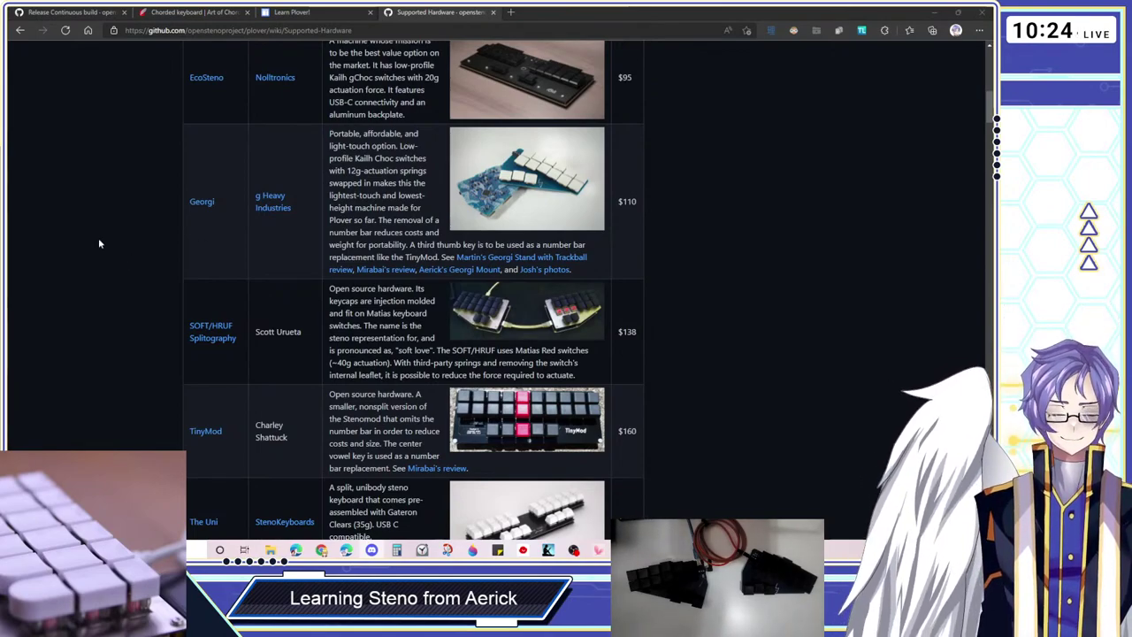
scroll(99, 245, "up", 1)
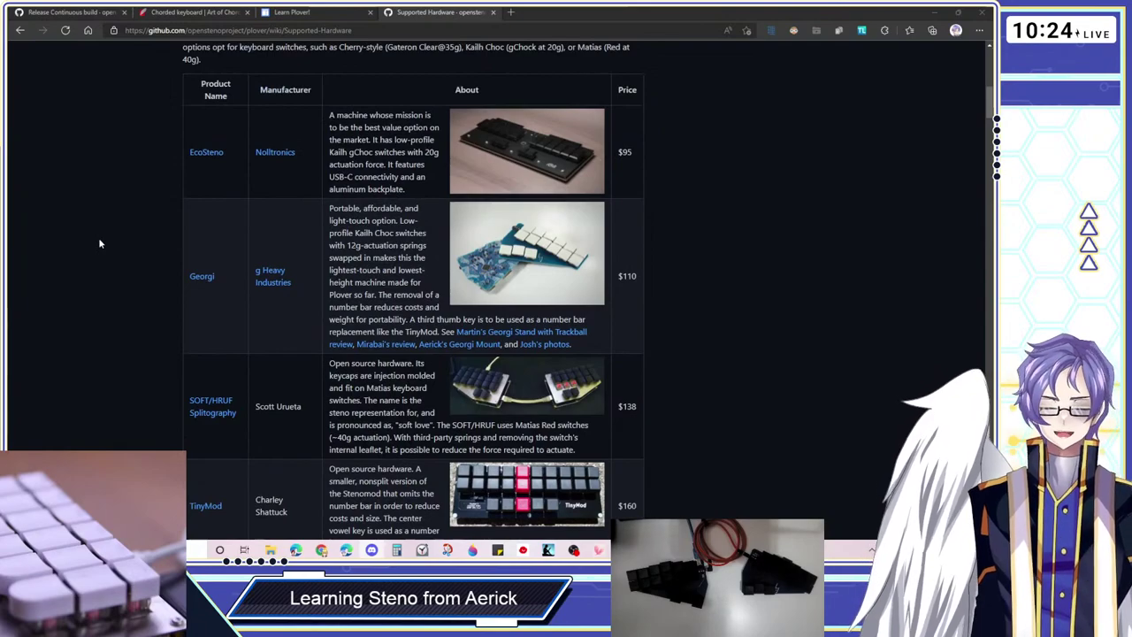
scroll(100, 240, "down", 2)
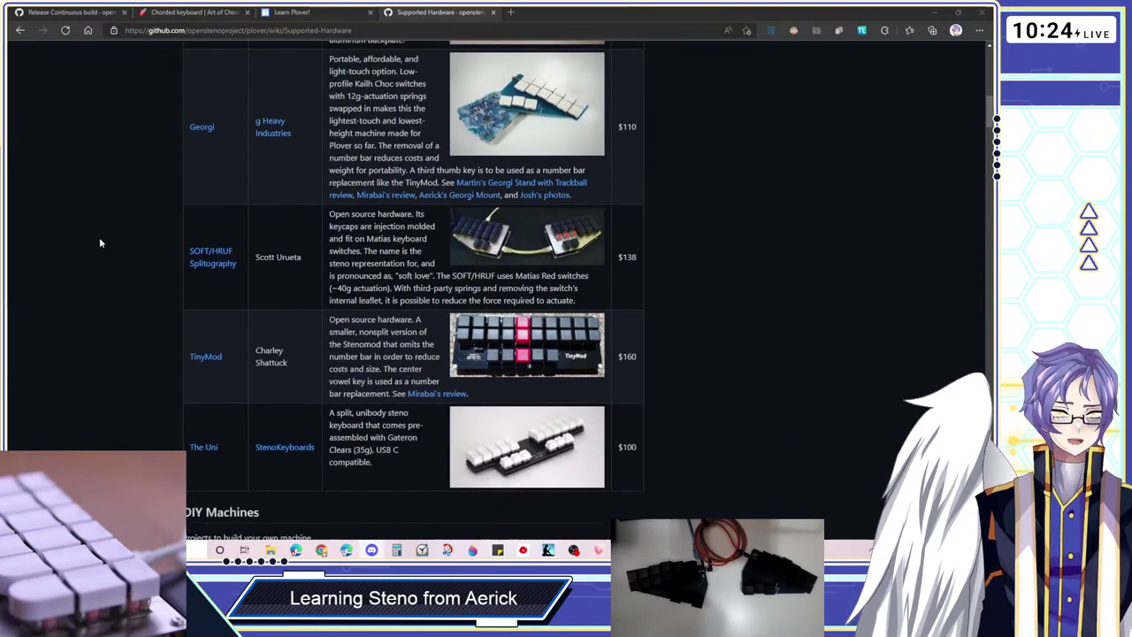
scroll(100, 242, "up", 2)
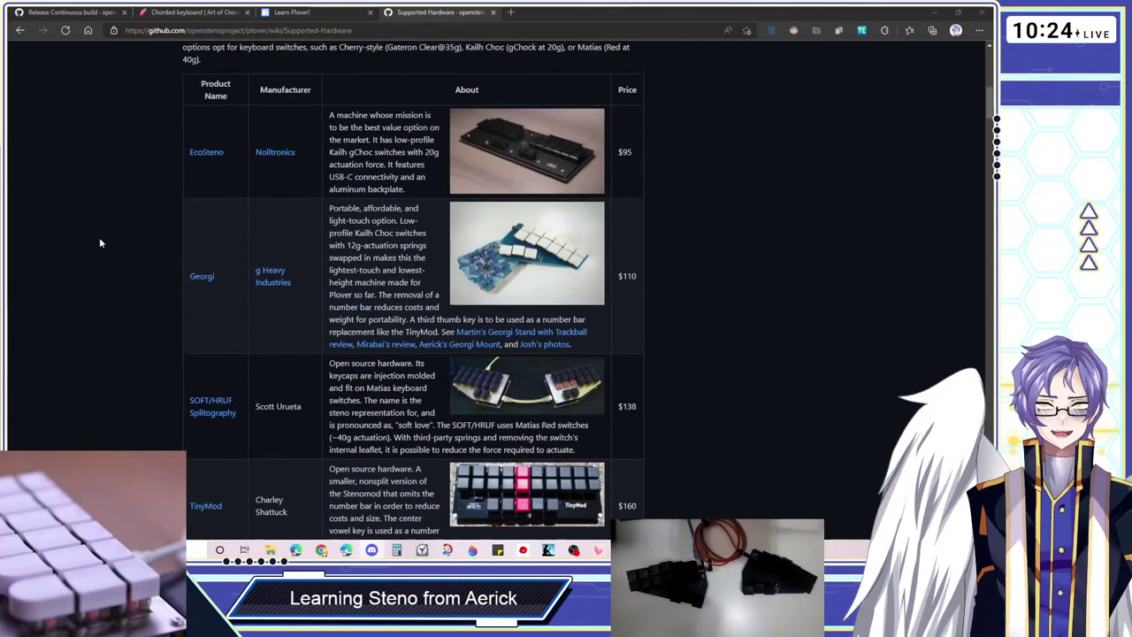
scroll(100, 242, "down", 1)
scroll(100, 242, "up", 1)
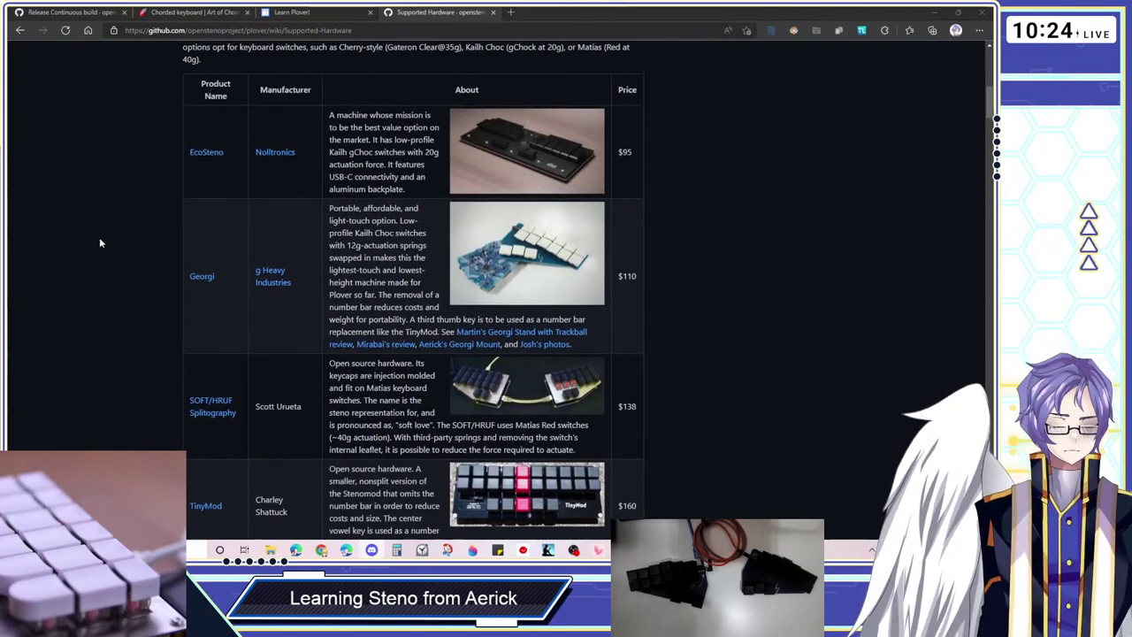
scroll(99, 242, "down", 1)
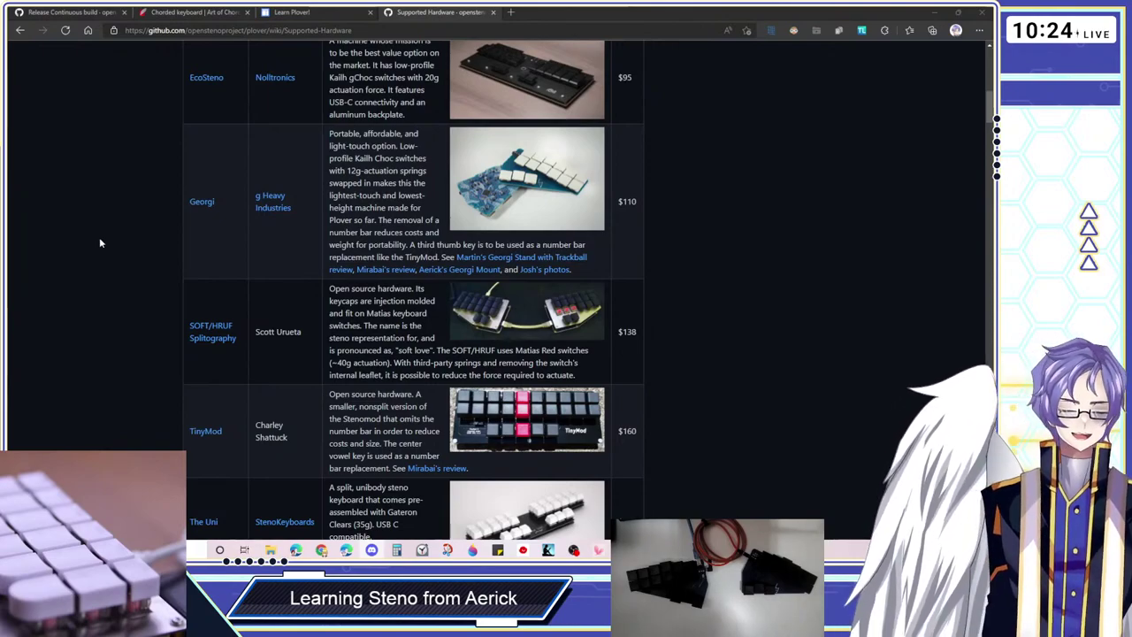
scroll(99, 238, "up", 1)
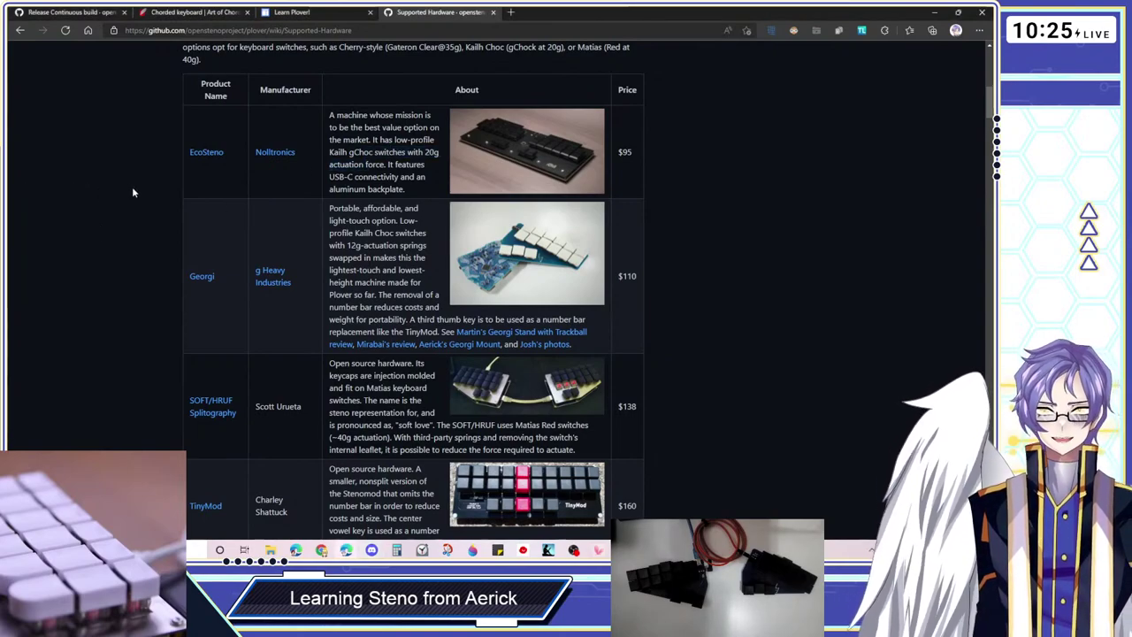
Open the SOFT/HRUF Splitography product site in a new tab, look over its home page, and close the tab
scroll(132, 186, "down", 1)
scroll(414, 290, "down", 1)
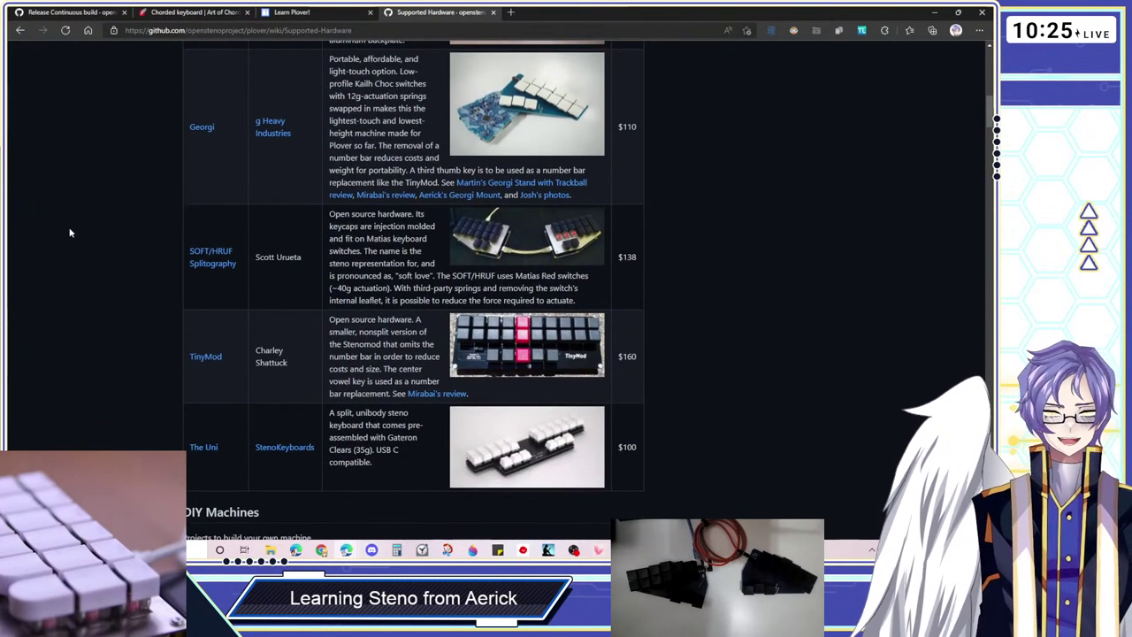
right_click(215, 270)
left_click(234, 275)
key("ctrl+Tab")
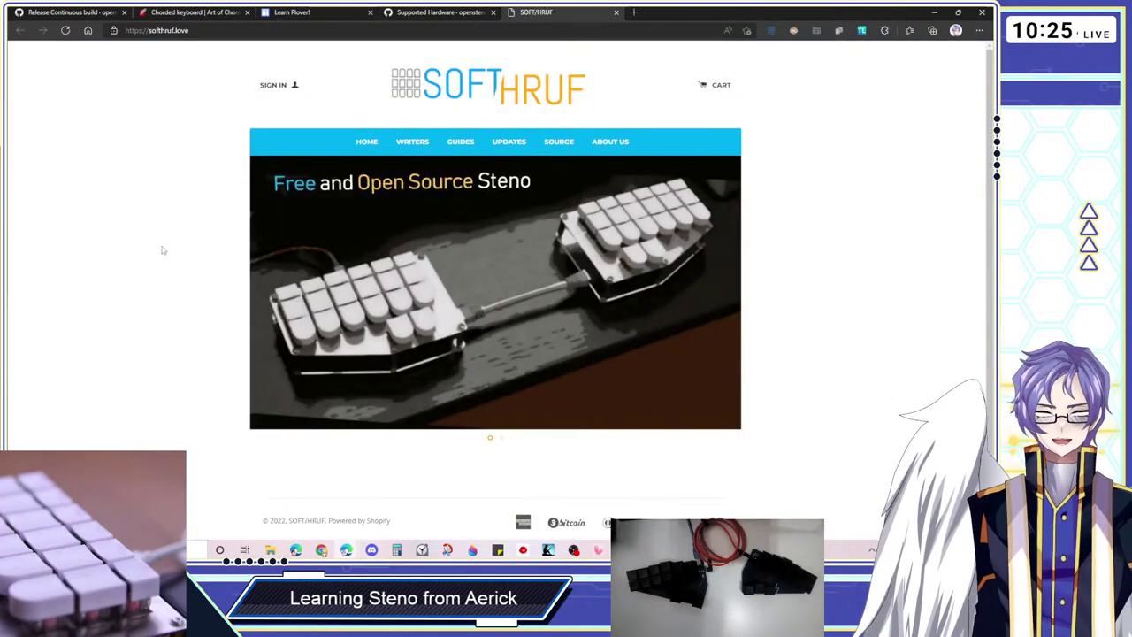
scroll(577, 192, "down", 1)
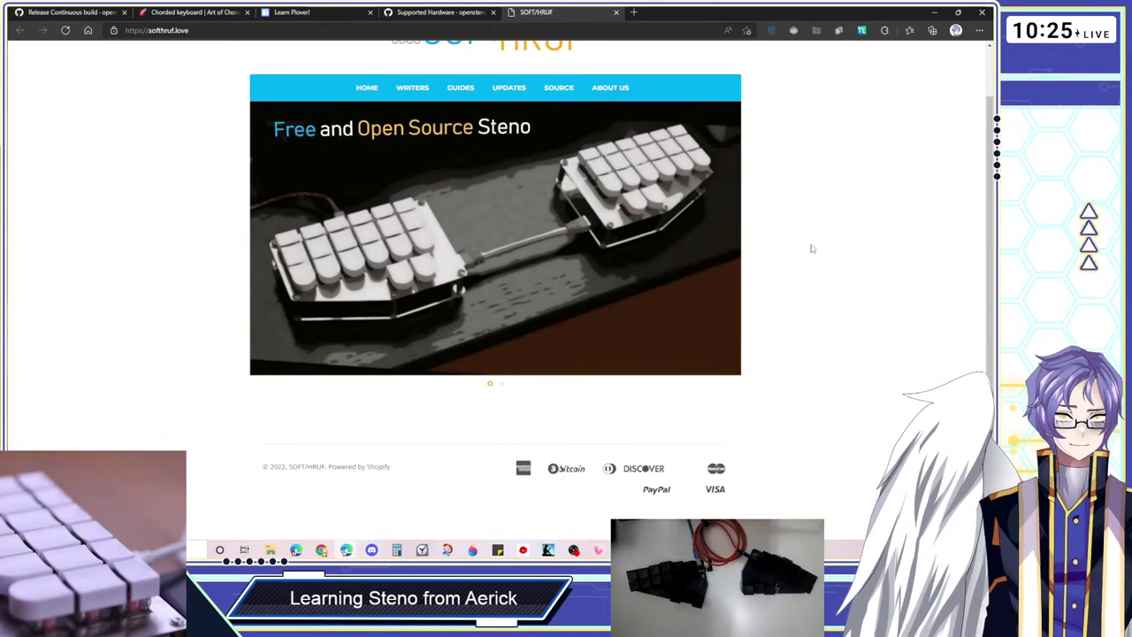
scroll(761, 246, "up", 1)
scroll(766, 369, "down", 1)
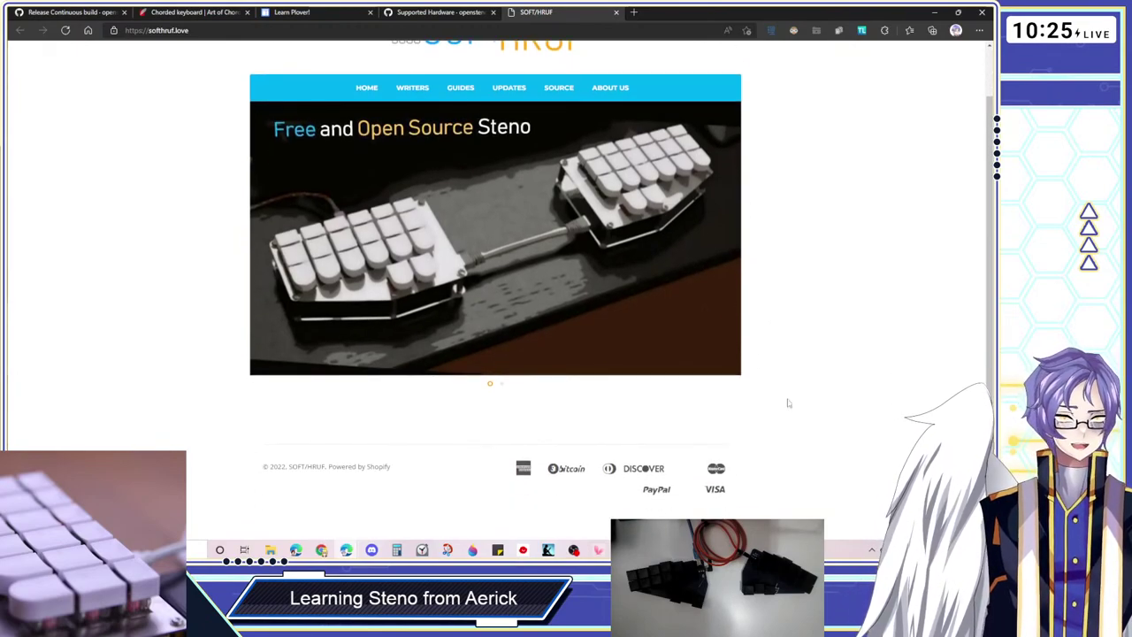
left_click(617, 13)
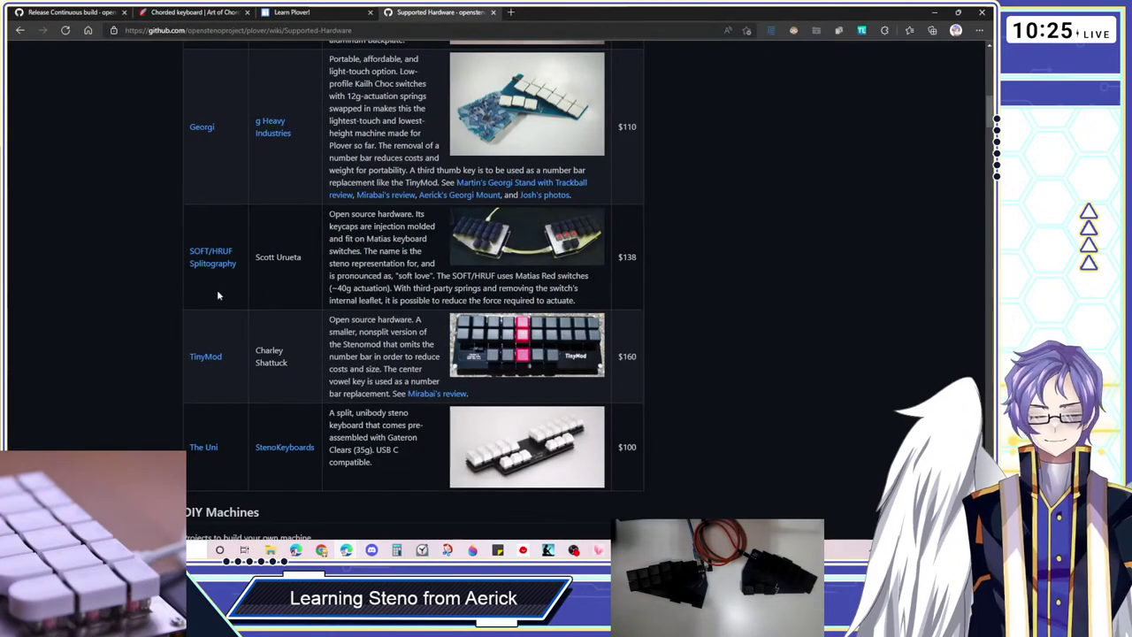
Examine the SOFT/HRUF's actuation force in its description, highlighting "~40g", and compare it with the neighbouring machines
scroll(93, 285, "up", 1)
scroll(93, 285, "down", 1)
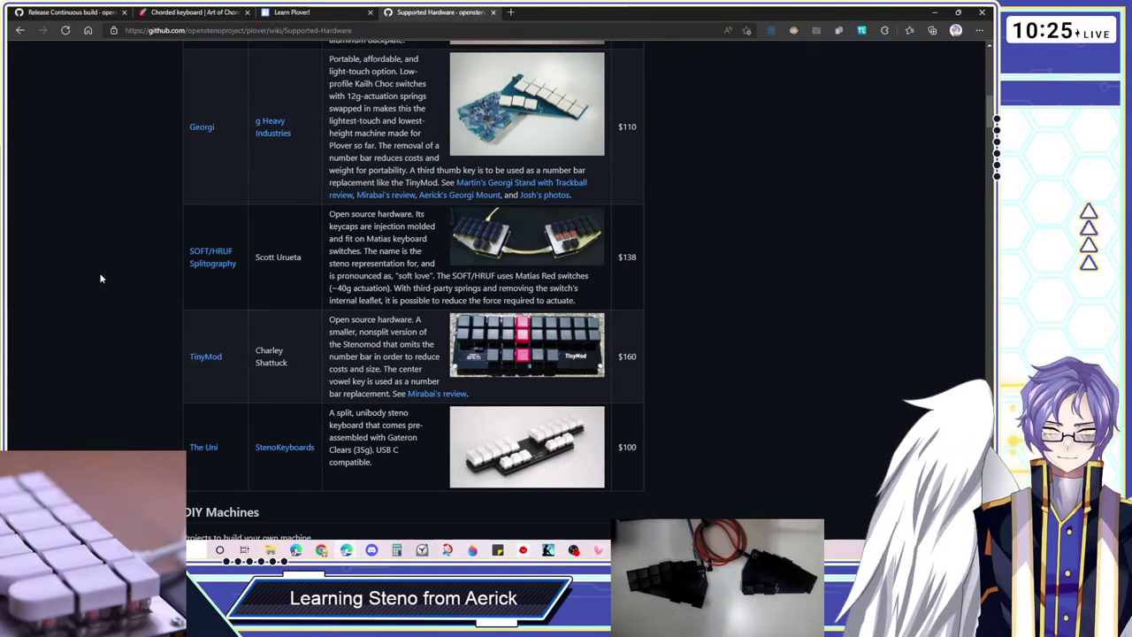
scroll(100, 279, "up", 2)
scroll(100, 278, "up", 1)
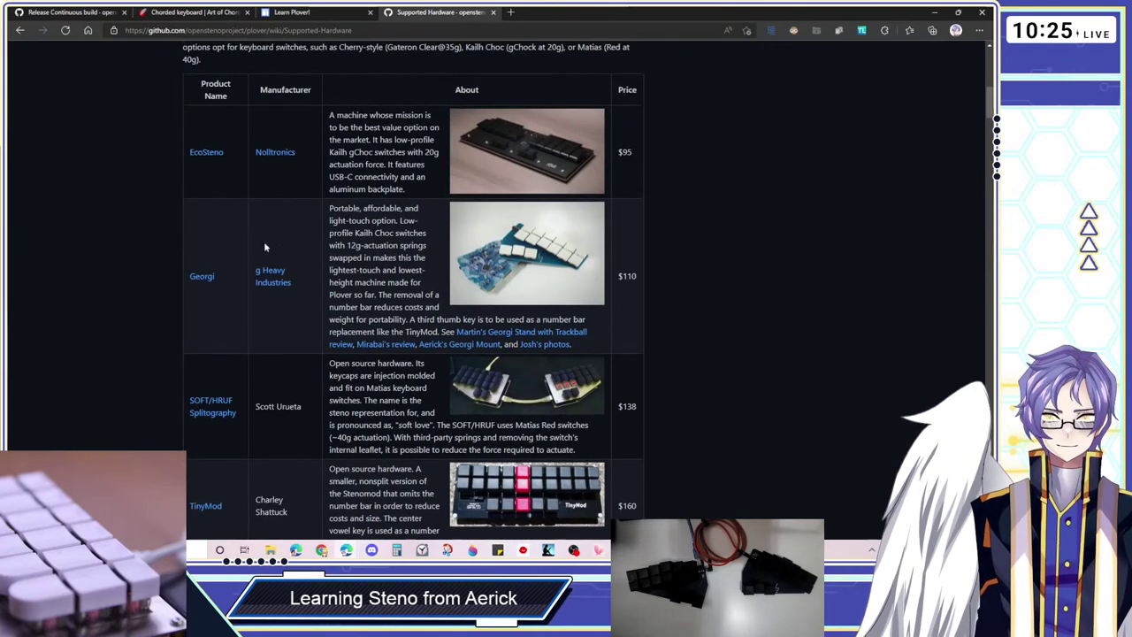
scroll(425, 200, "down", 2)
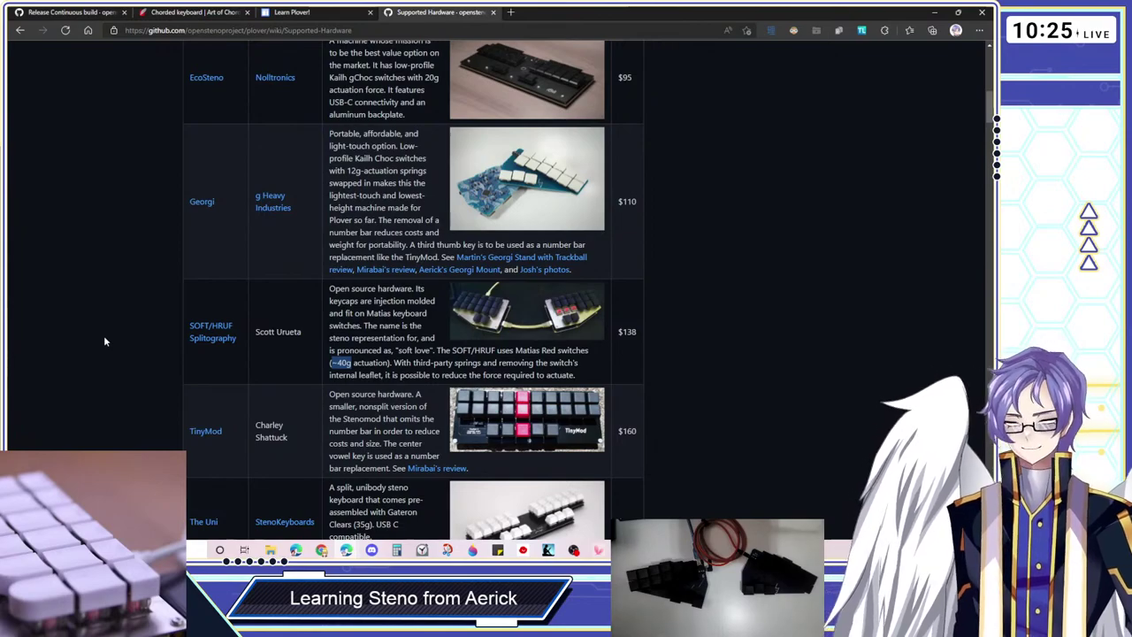
scroll(103, 341, "down", 1)
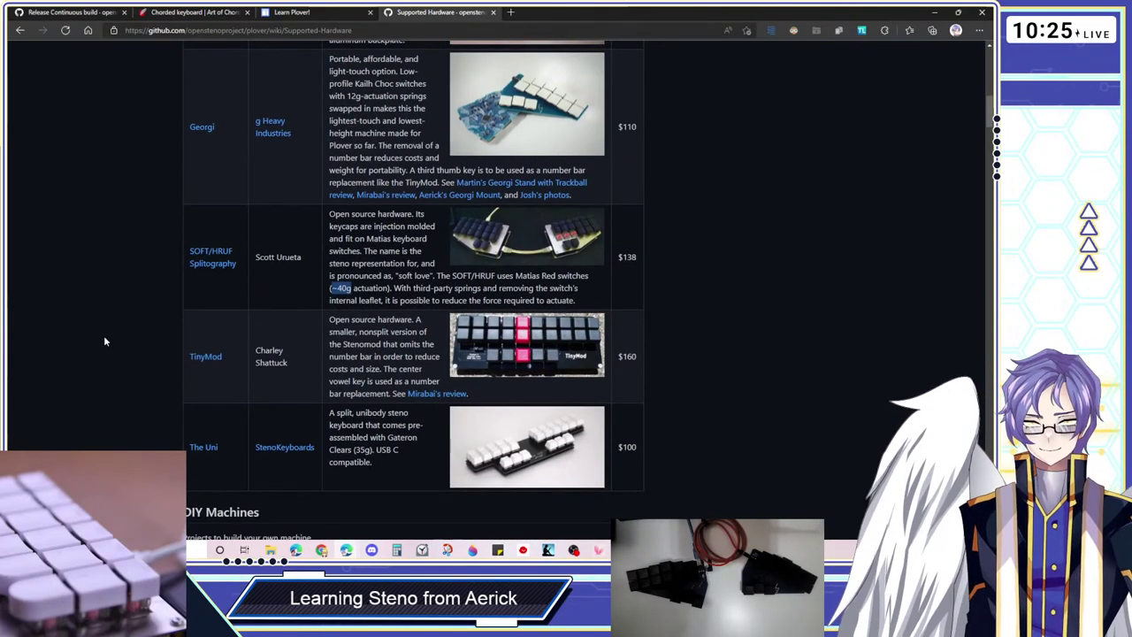
scroll(104, 341, "up", 1)
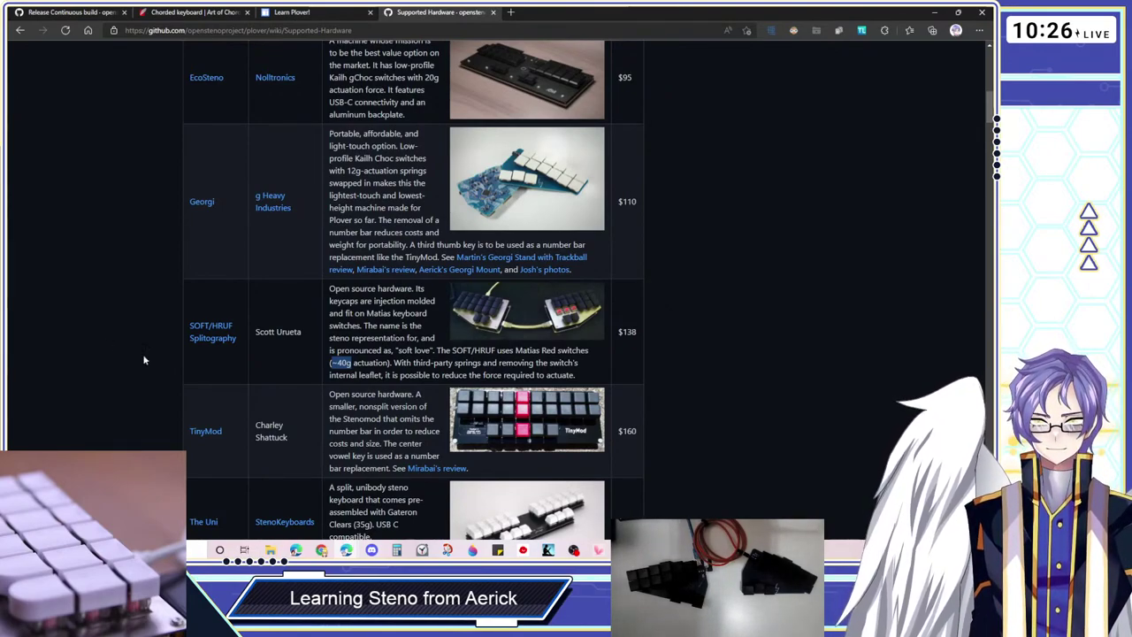
Highlight the product names SOFT/HRUF Splitography and The Uni in turn in the hobbyist machines table, clearing each selection
left_click_drag(237, 336, 182, 322)
left_click(113, 319)
scroll(112, 309, "up", 3)
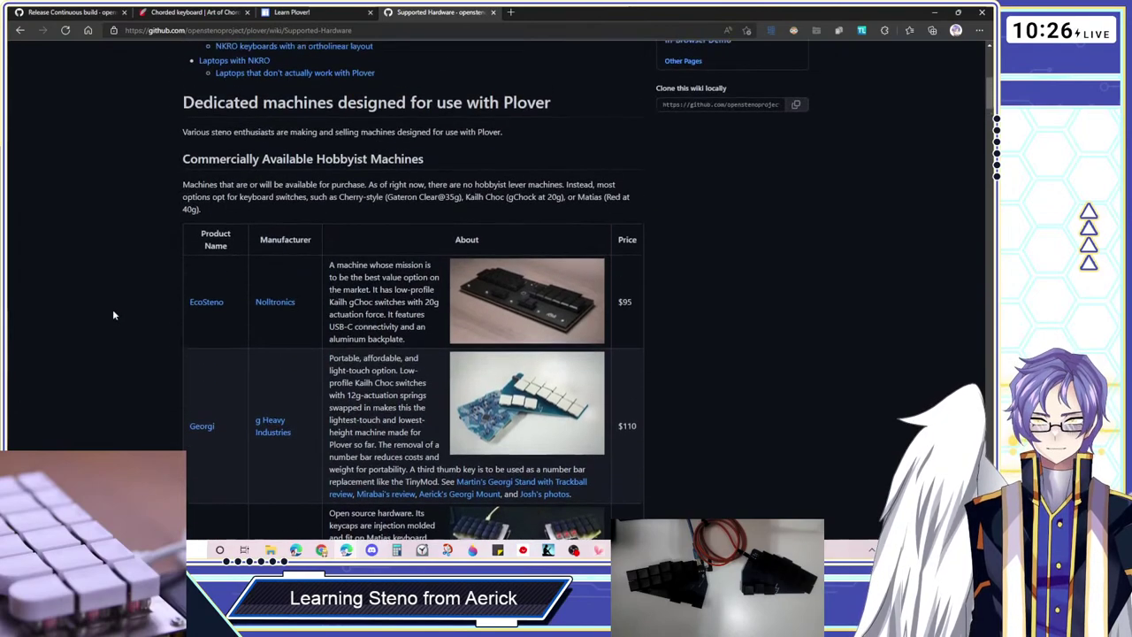
scroll(113, 308, "down", 4)
left_click_drag(223, 448, 168, 448)
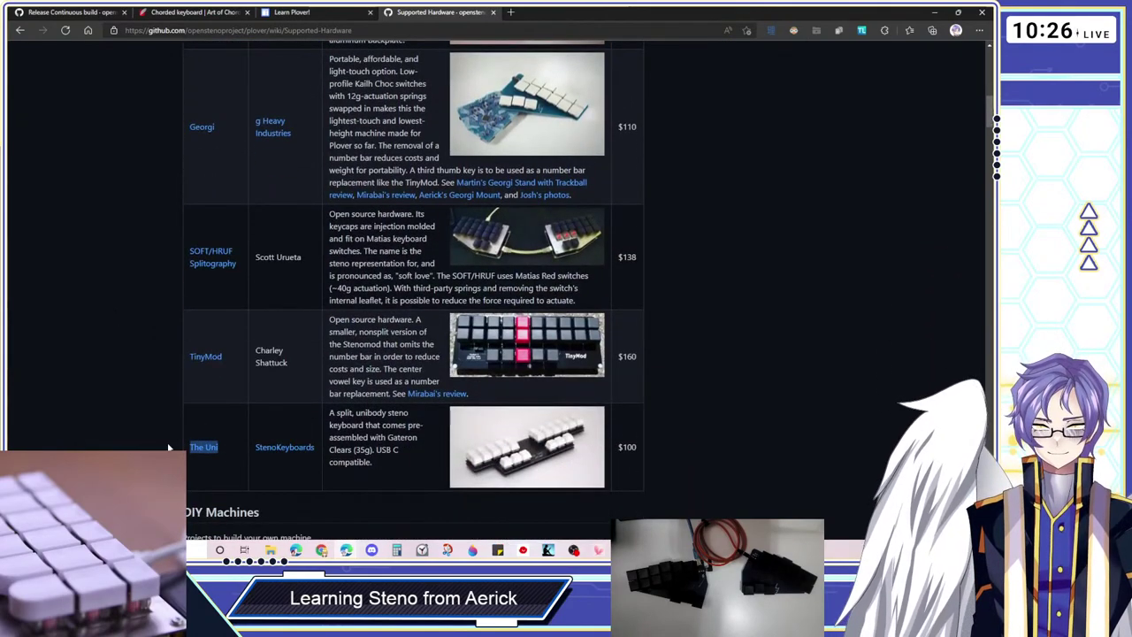
left_click(124, 415)
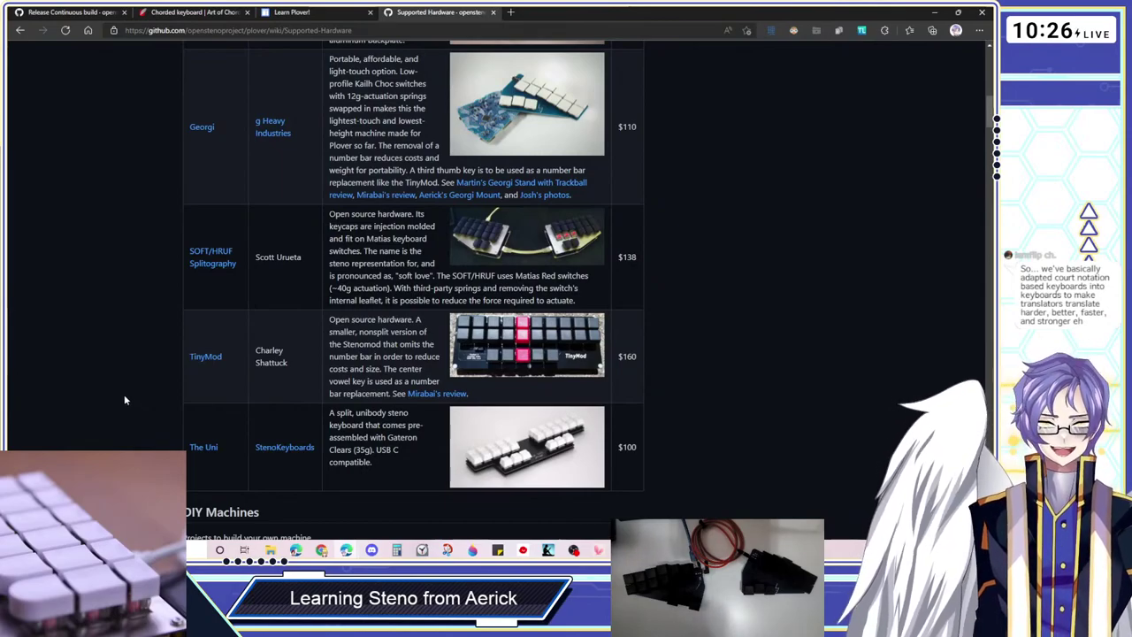
Review the hobbyist machines section again, from its introduction through the product photos and prices to The Uni
scroll(124, 399, "up", 5)
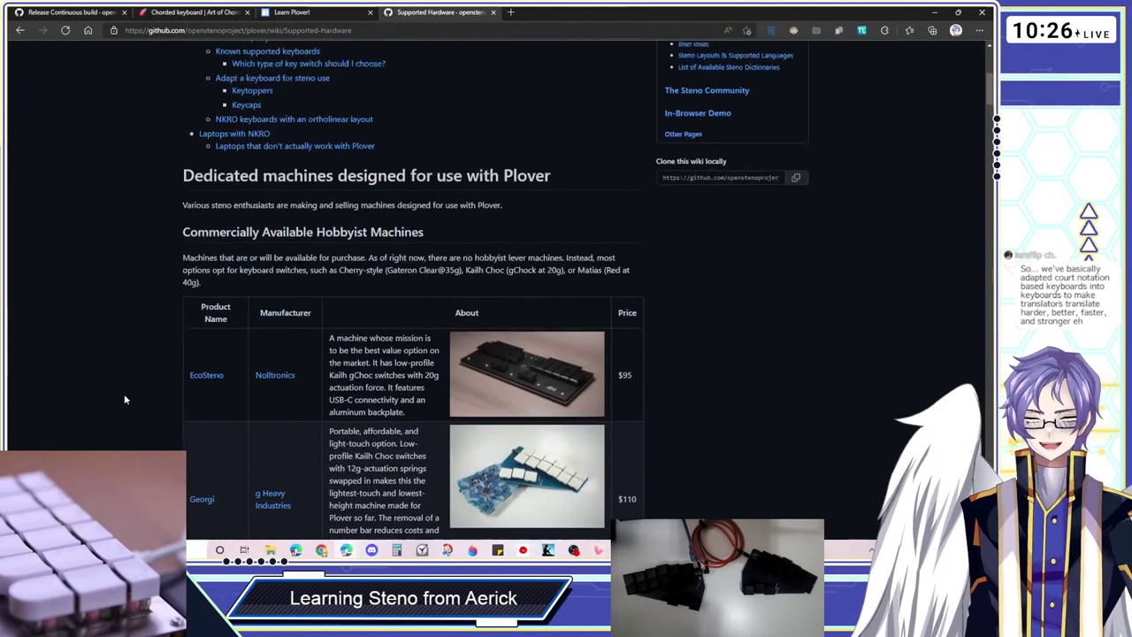
scroll(124, 399, "down", 2)
scroll(625, 87, "down", 2)
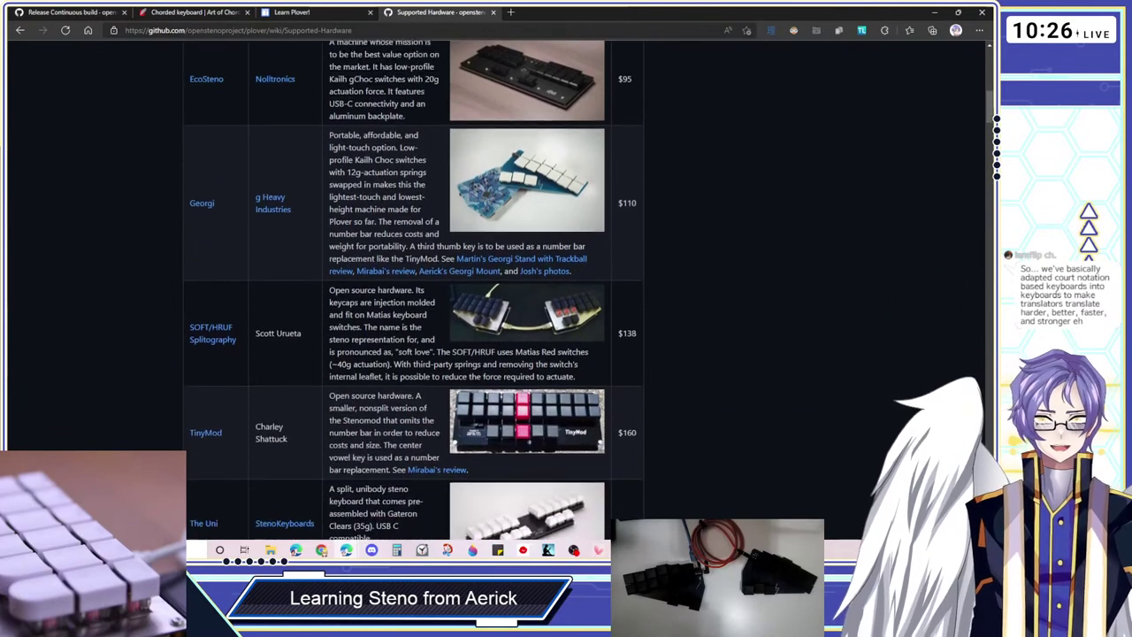
scroll(710, 168, "up", 1)
left_click(696, 203)
scroll(714, 269, "down", 2)
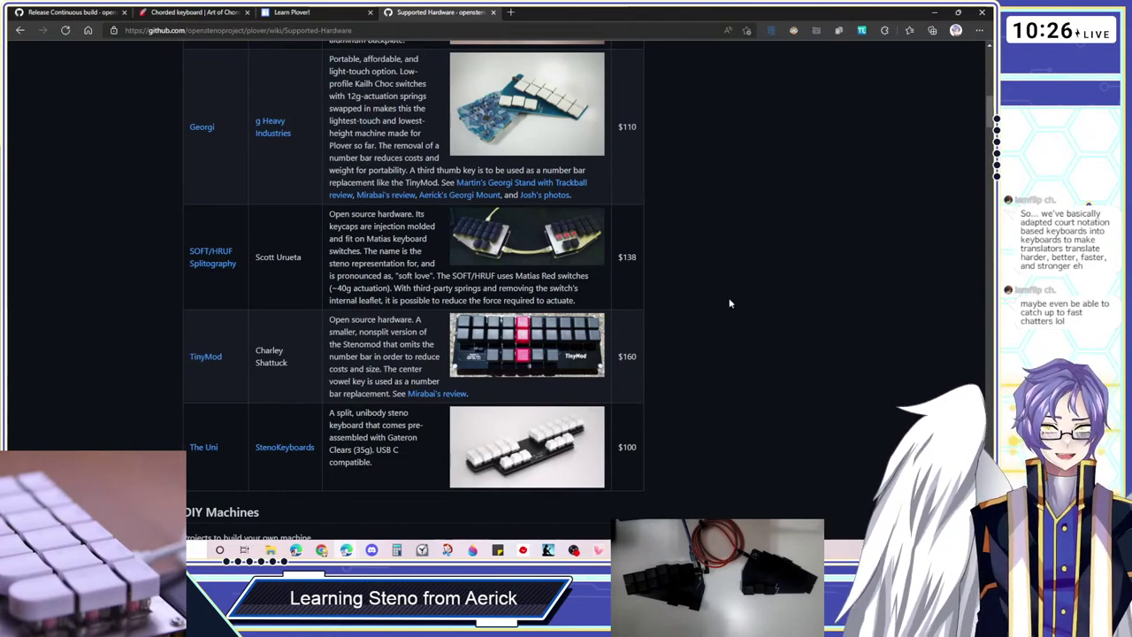
scroll(729, 303, "up", 1)
scroll(730, 303, "up", 1)
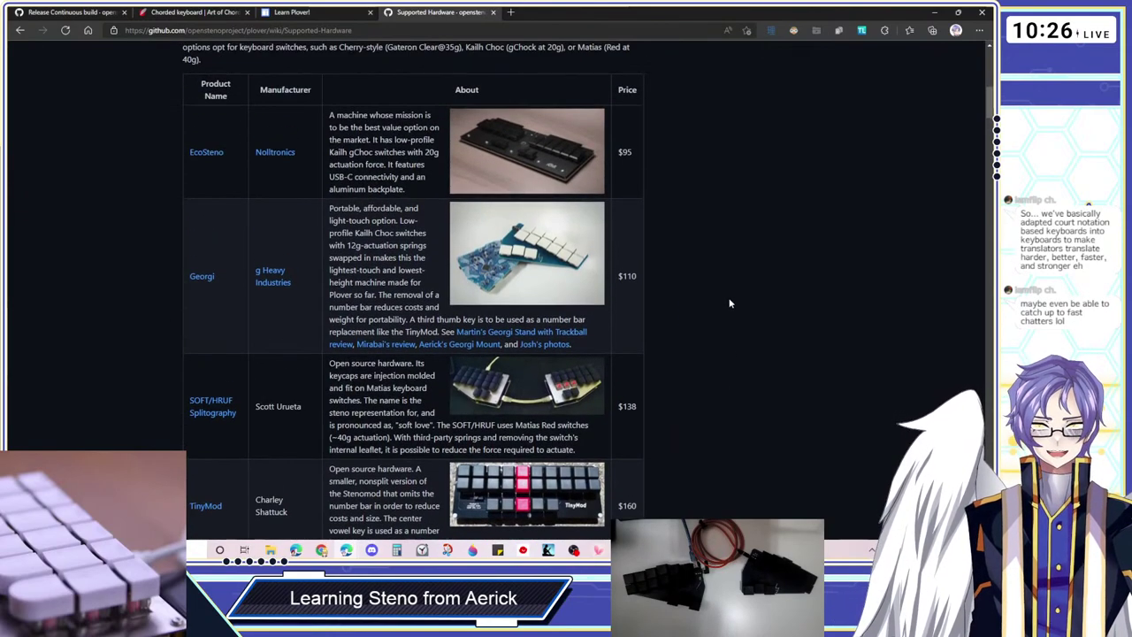
scroll(730, 304, "down", 1)
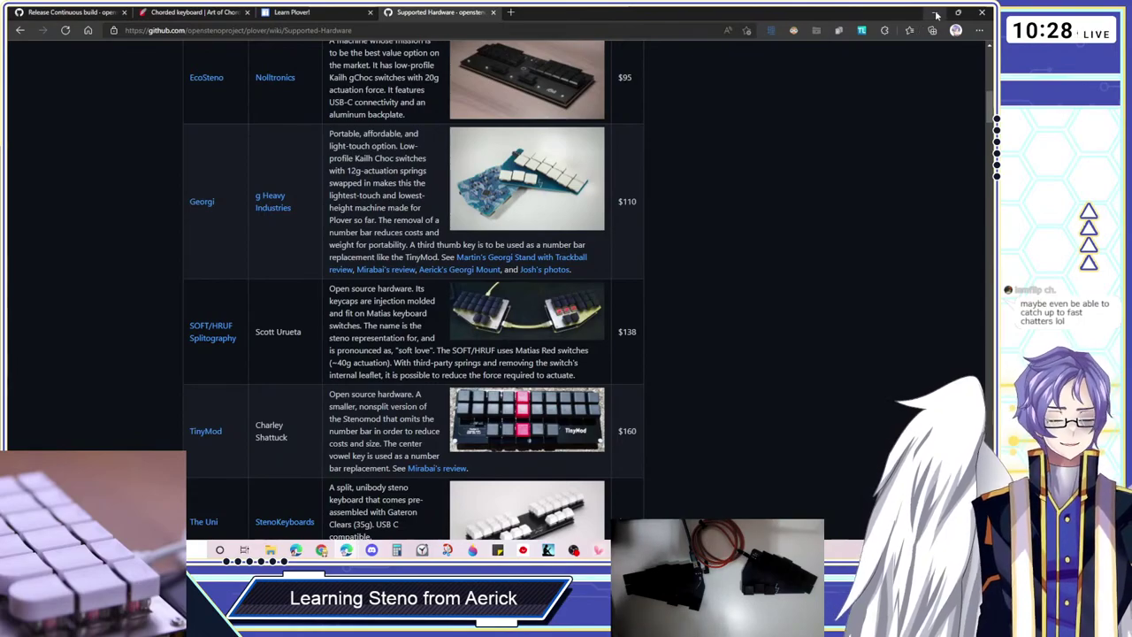
Switch from the browser to Plover, move its main window beside the Paper Tape, and open the Plugins Manager
key("super+d")
left_click_drag(180, 147, 551, 165)
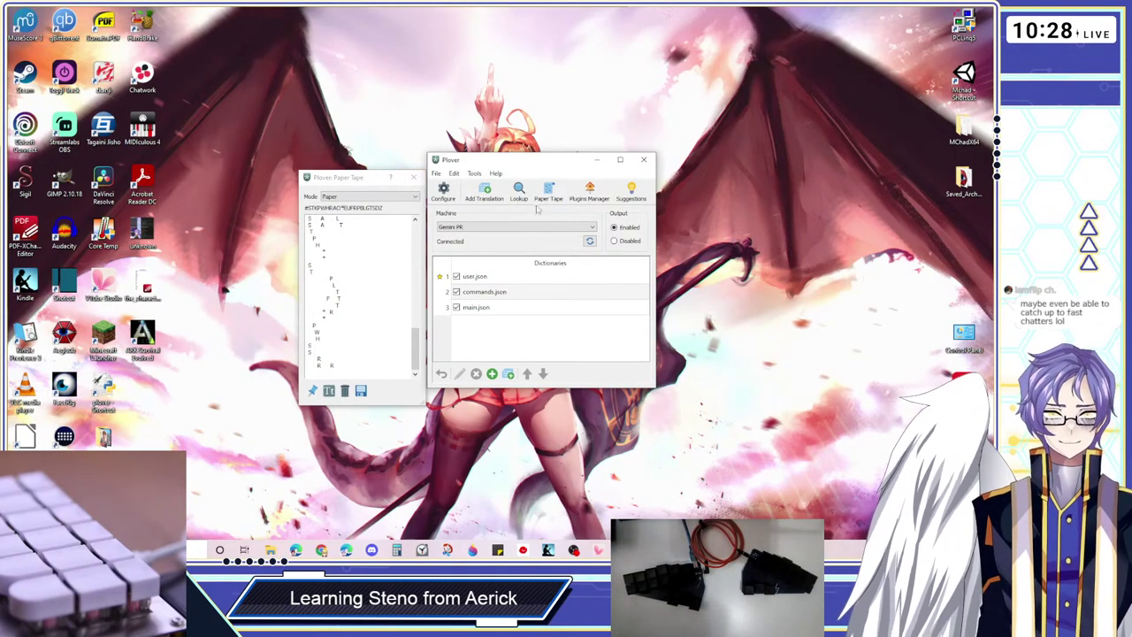
left_click(589, 191)
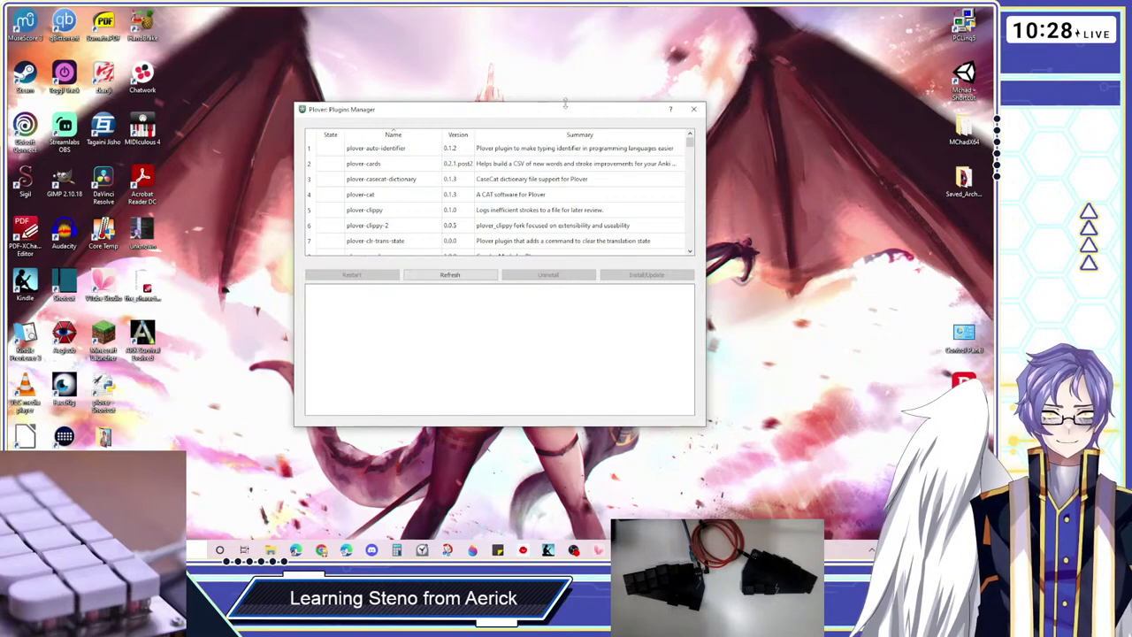
Browse the plugin list to its end and examine the description and screenshot of spectra-lexer
scroll(535, 188, "down", 4)
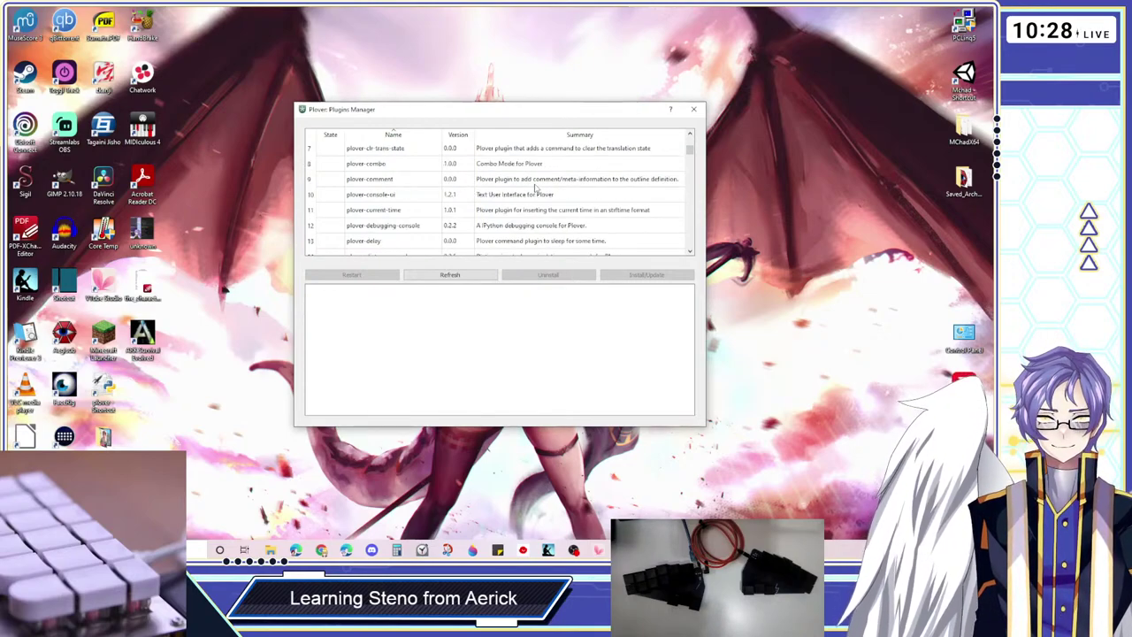
scroll(535, 187, "down", 7)
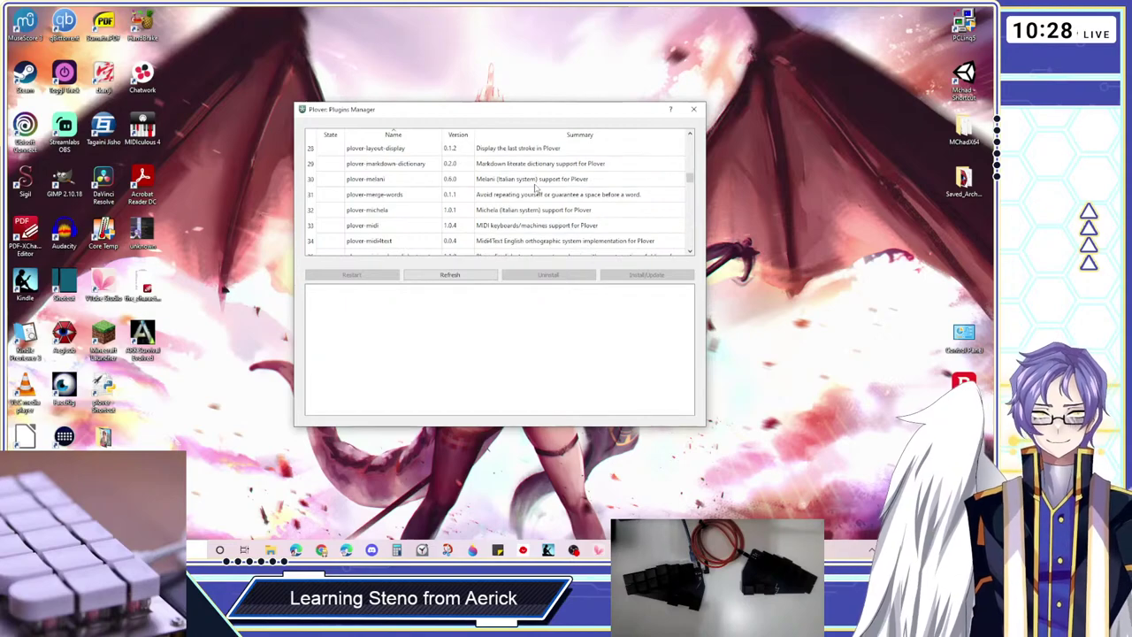
scroll(535, 187, "down", 10)
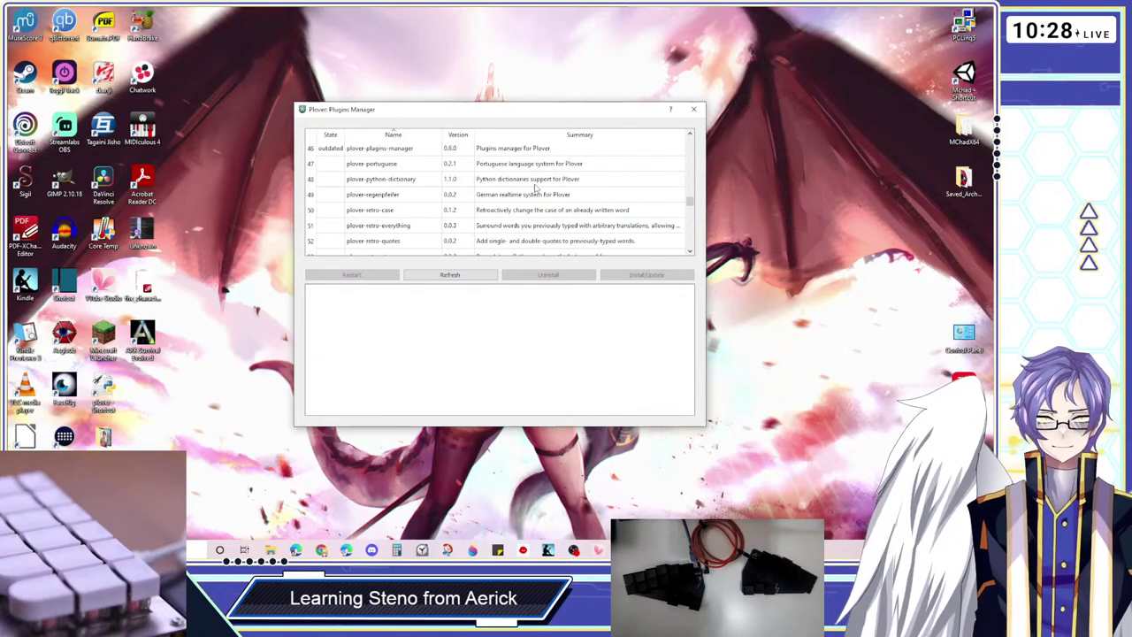
scroll(535, 188, "down", 4)
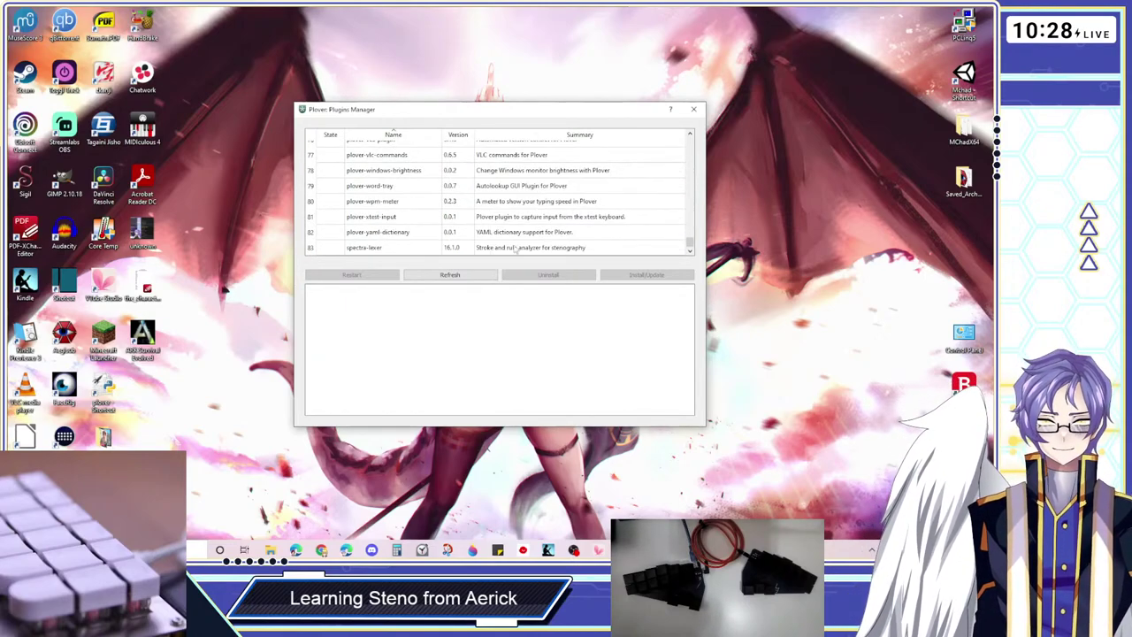
left_click(510, 249)
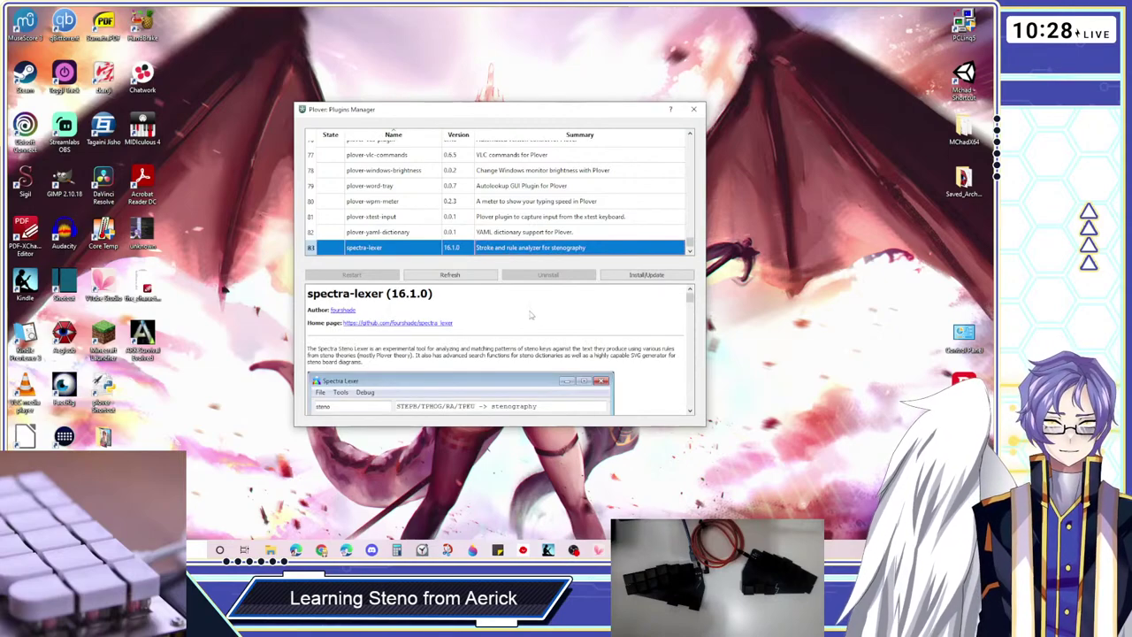
scroll(621, 315, "down", 3)
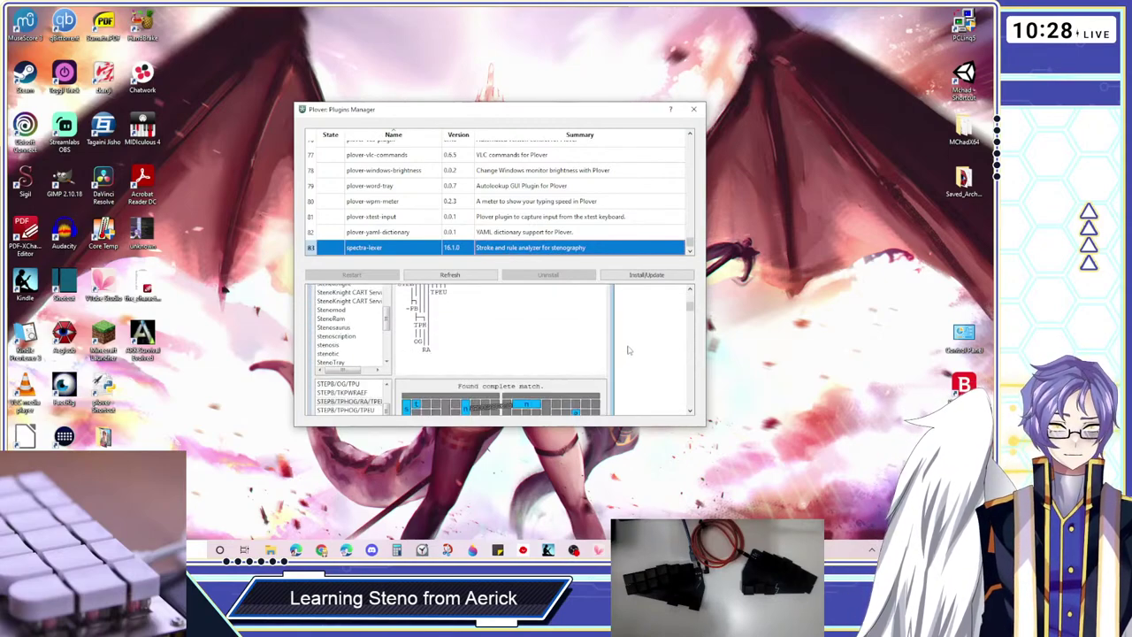
Review the remaining spectra-lexer screenshots, install the plugin despite its security risk, and restart Plover
scroll(628, 349, "down", 2)
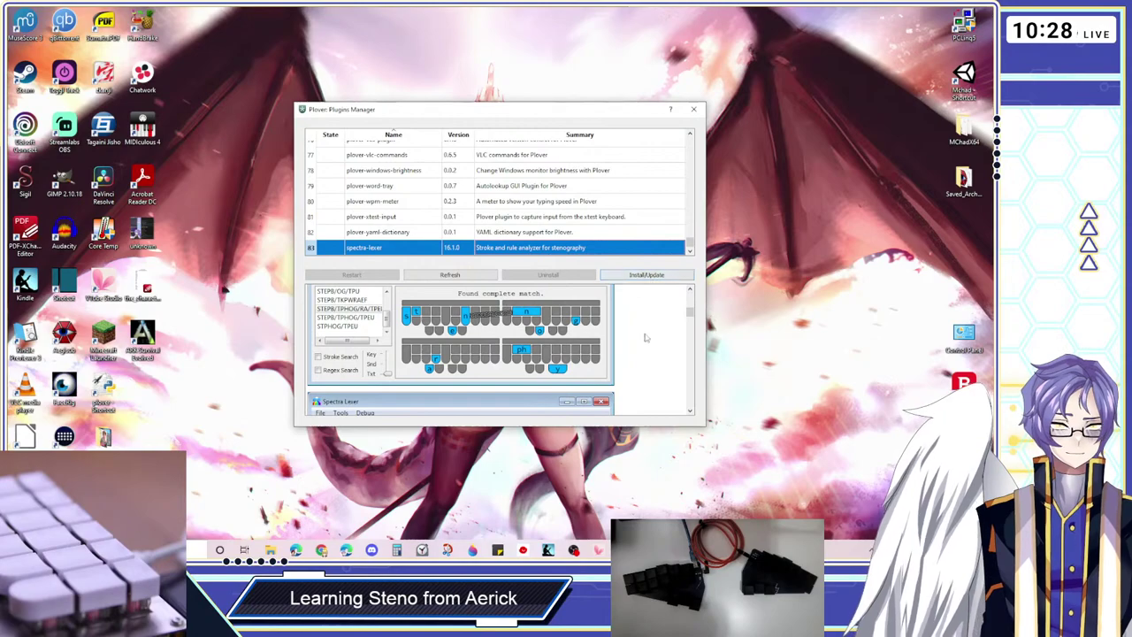
scroll(646, 337, "down", 2)
scroll(646, 337, "up", 1)
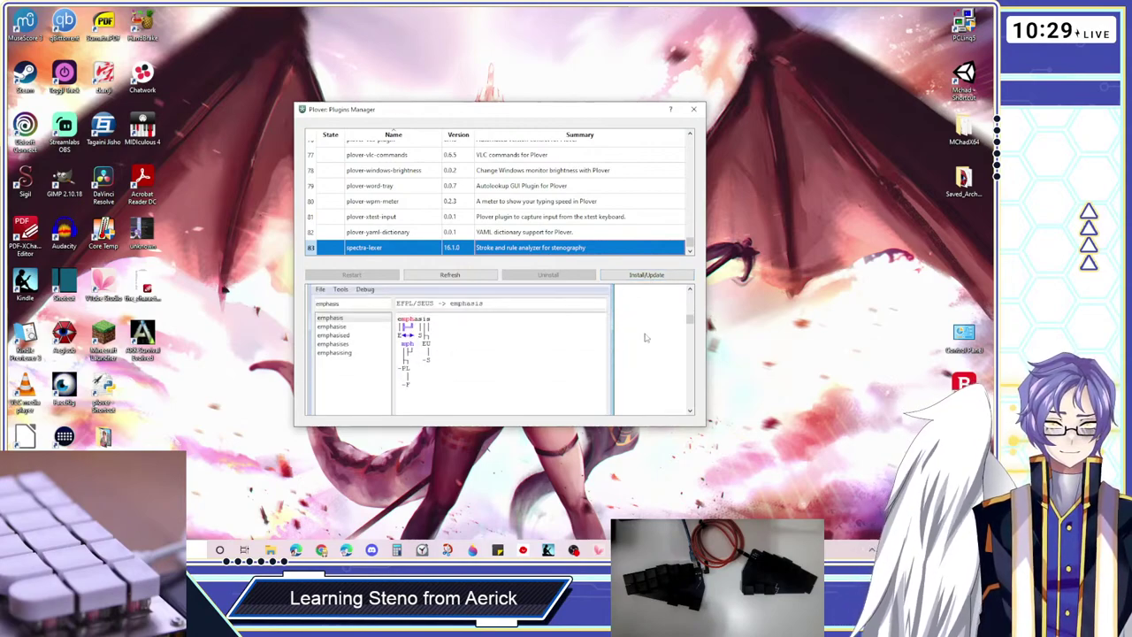
scroll(646, 337, "down", 1)
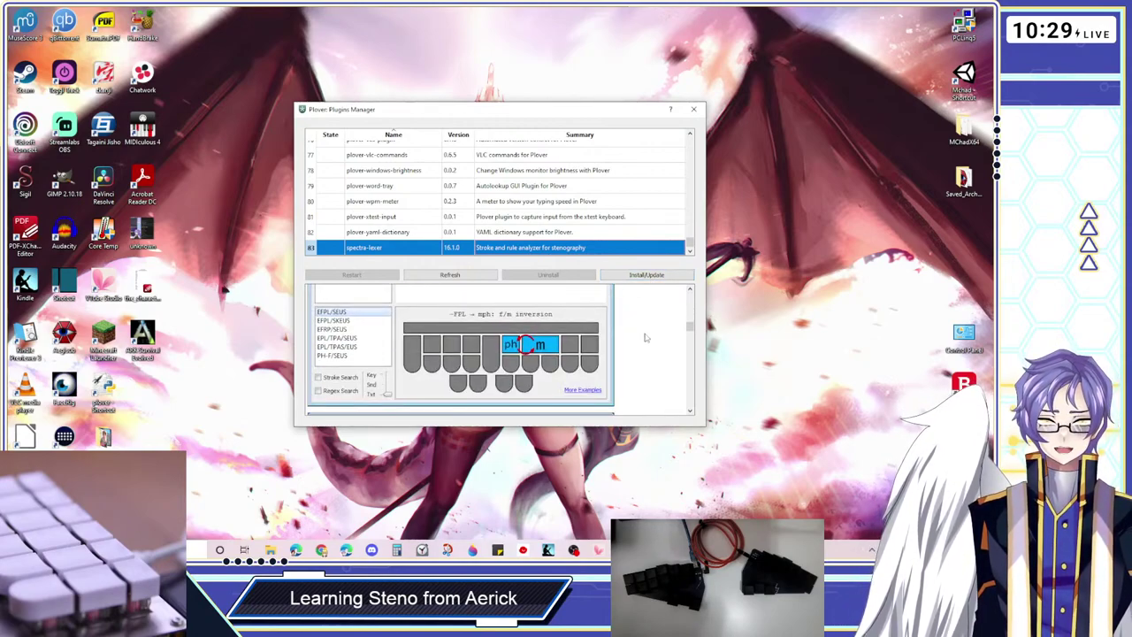
left_click(649, 275)
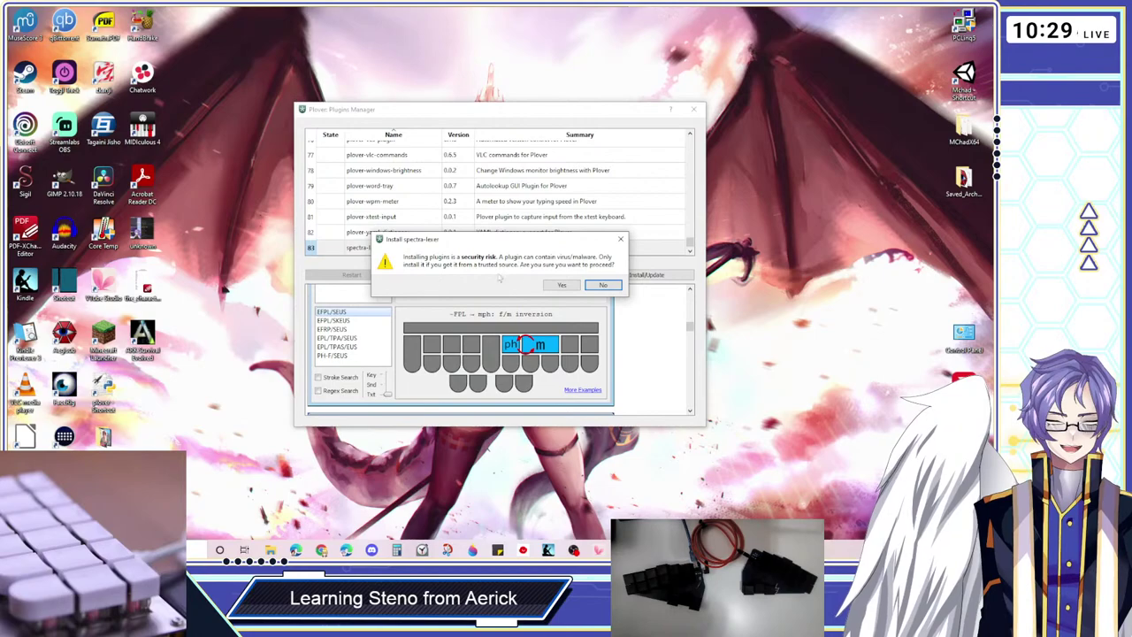
left_click(561, 284)
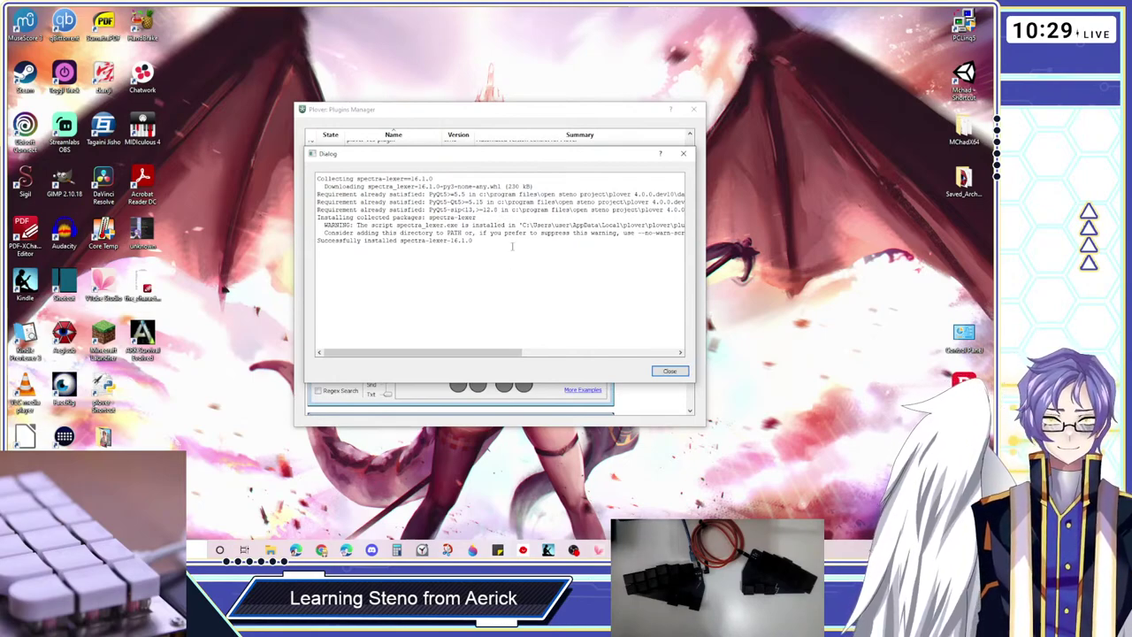
mouse_move(476, 353)
left_mouse_down()
mouse_move(601, 362)
mouse_move(475, 354)
left_mouse_up()
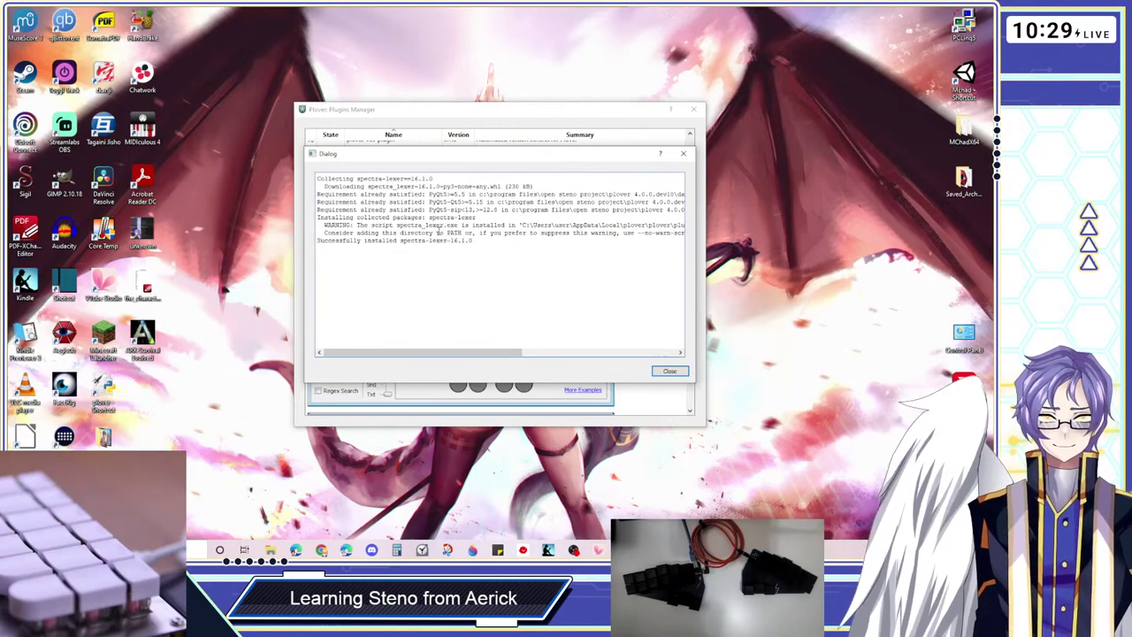
left_click(670, 371)
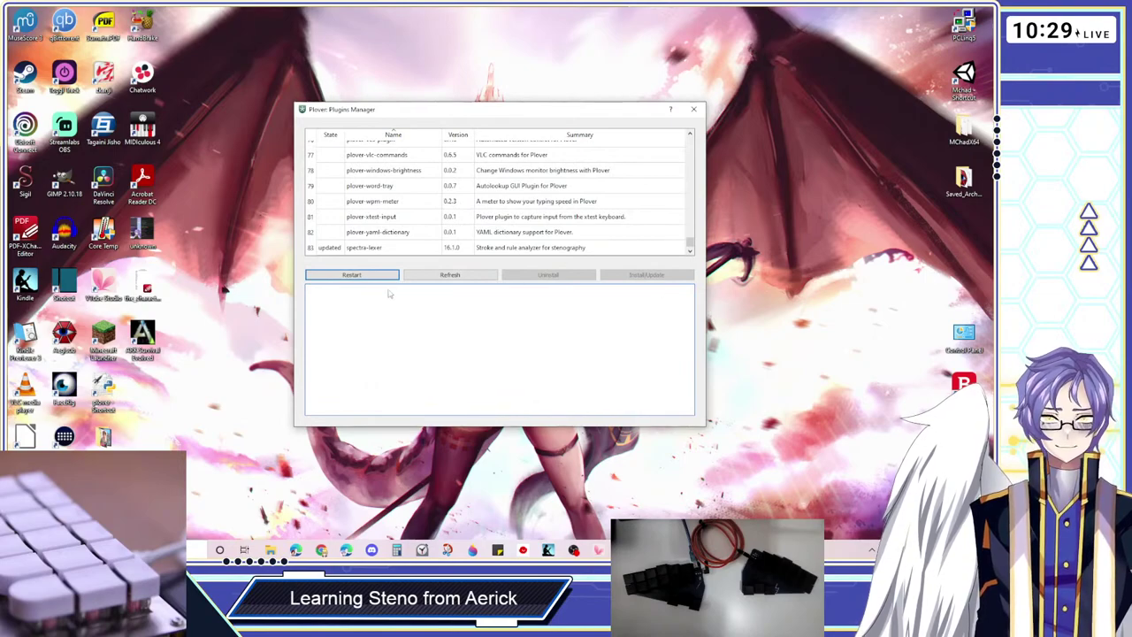
left_click(352, 275)
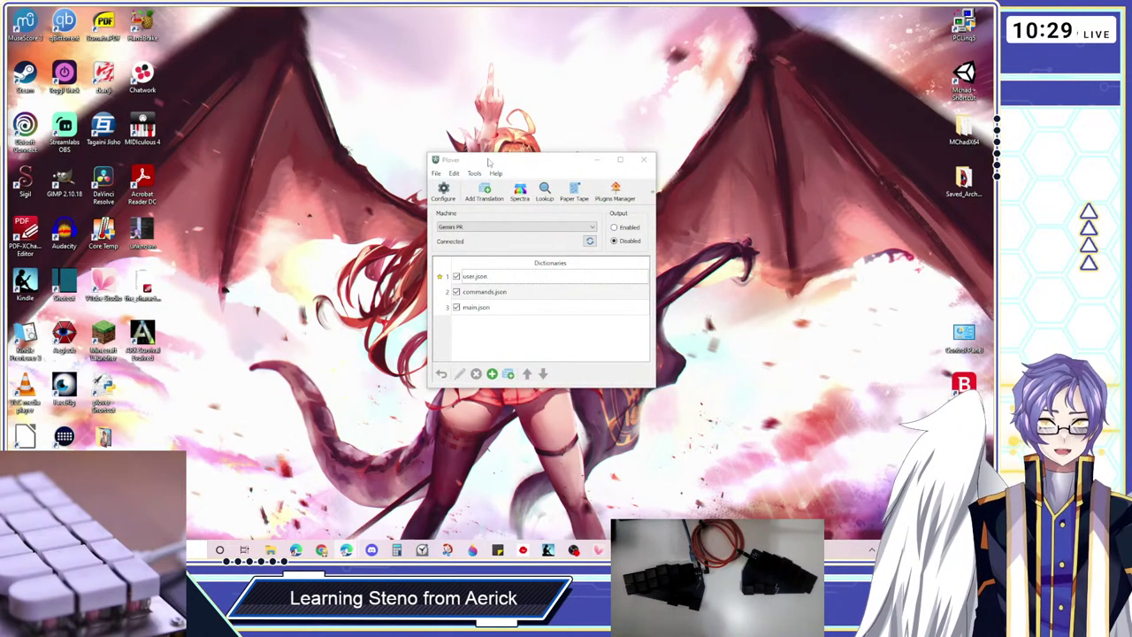
Reposition the Plover main window and enlarge it until every toolbar tool, including Suggestions, fits
left_click_drag(489, 162, 400, 166)
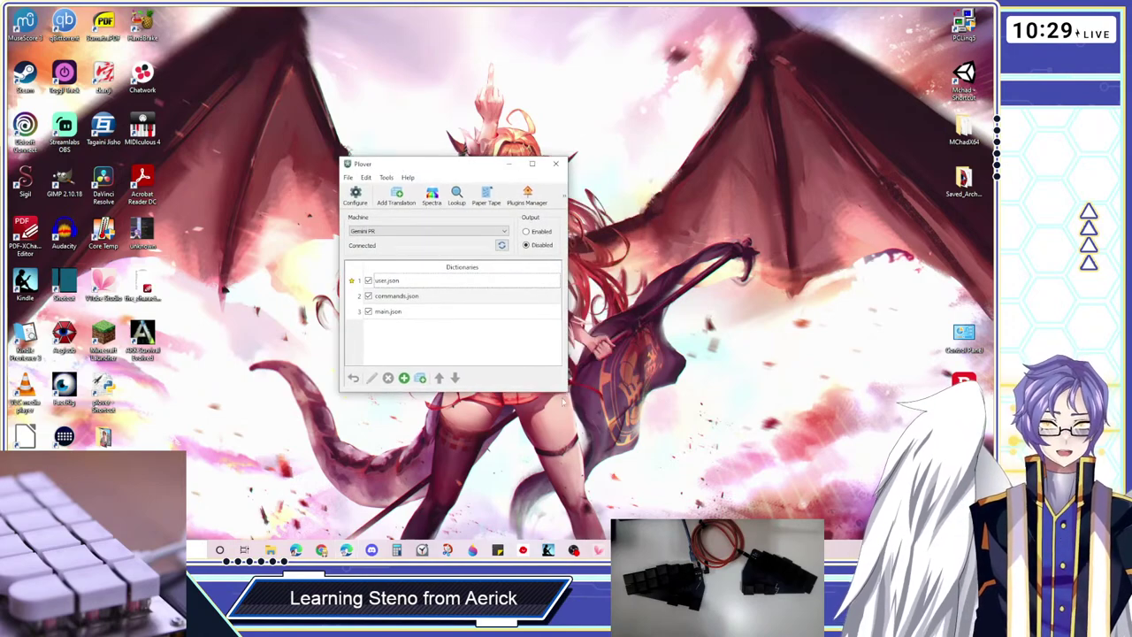
left_click_drag(565, 388, 658, 409)
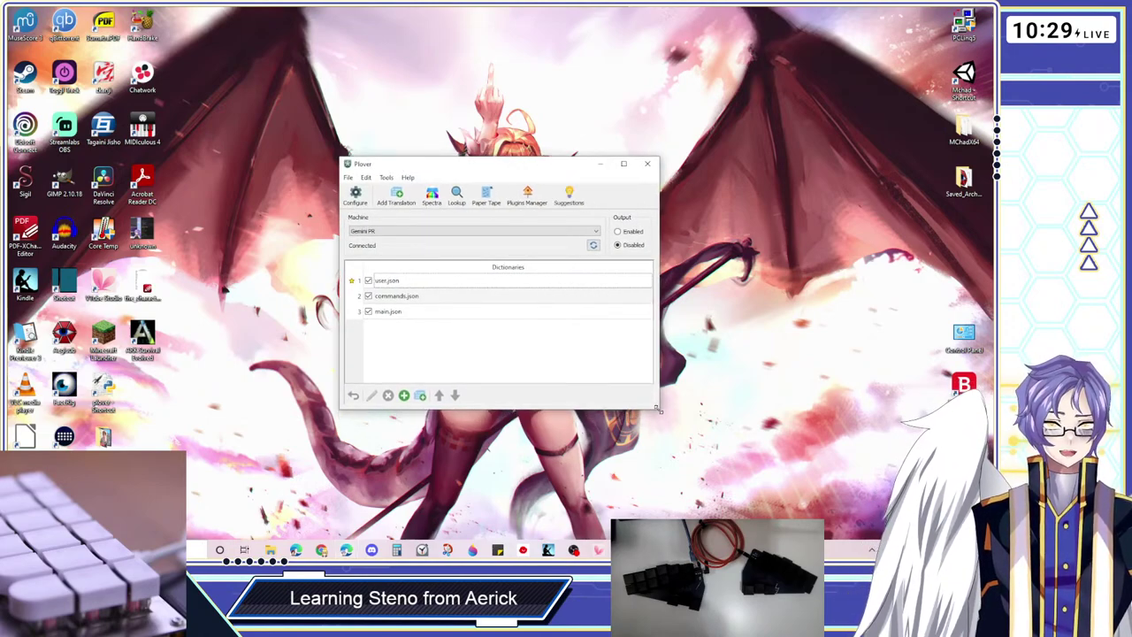
left_click_drag(462, 171, 444, 156)
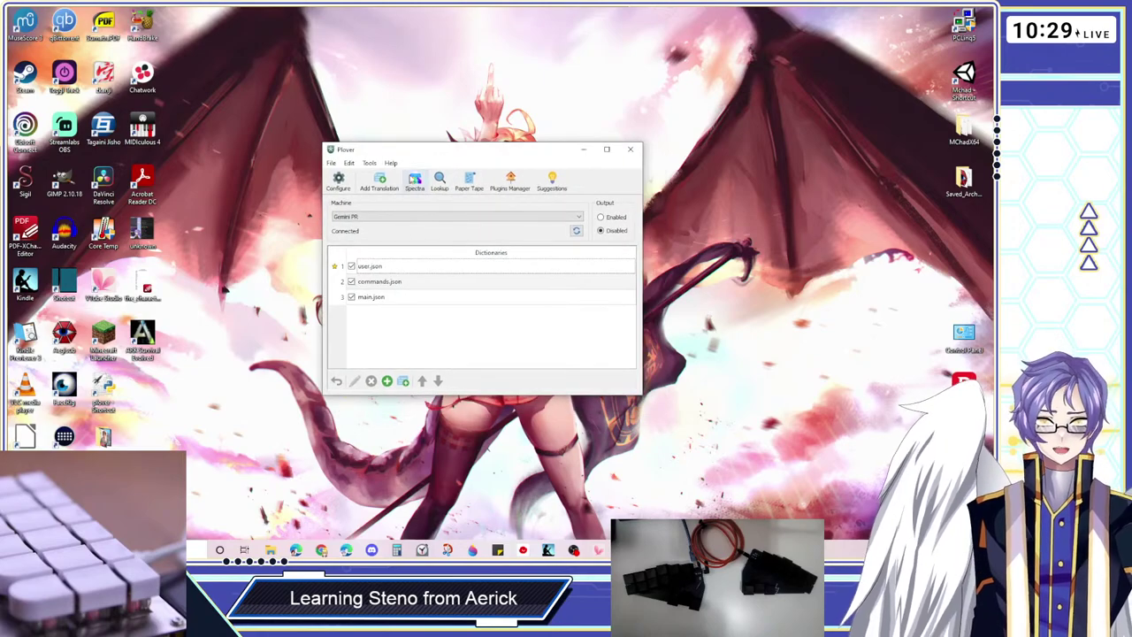
Open Spectra Lexer, create its example index from the Plover dictionary, and place its window over the lower part of Plover
left_click(415, 183)
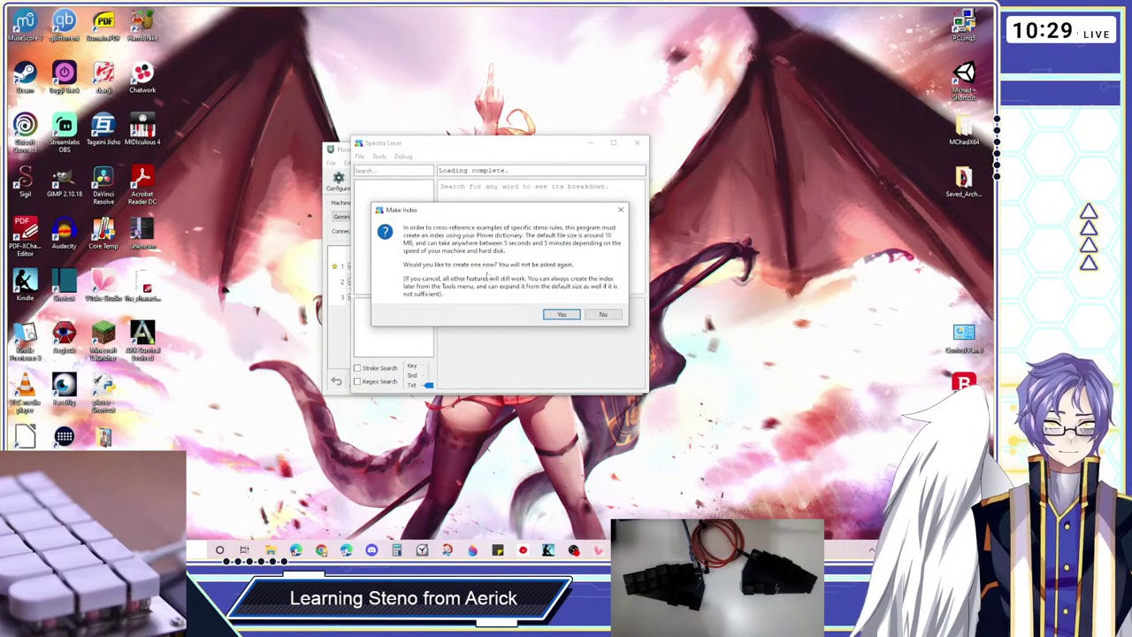
left_click(558, 314)
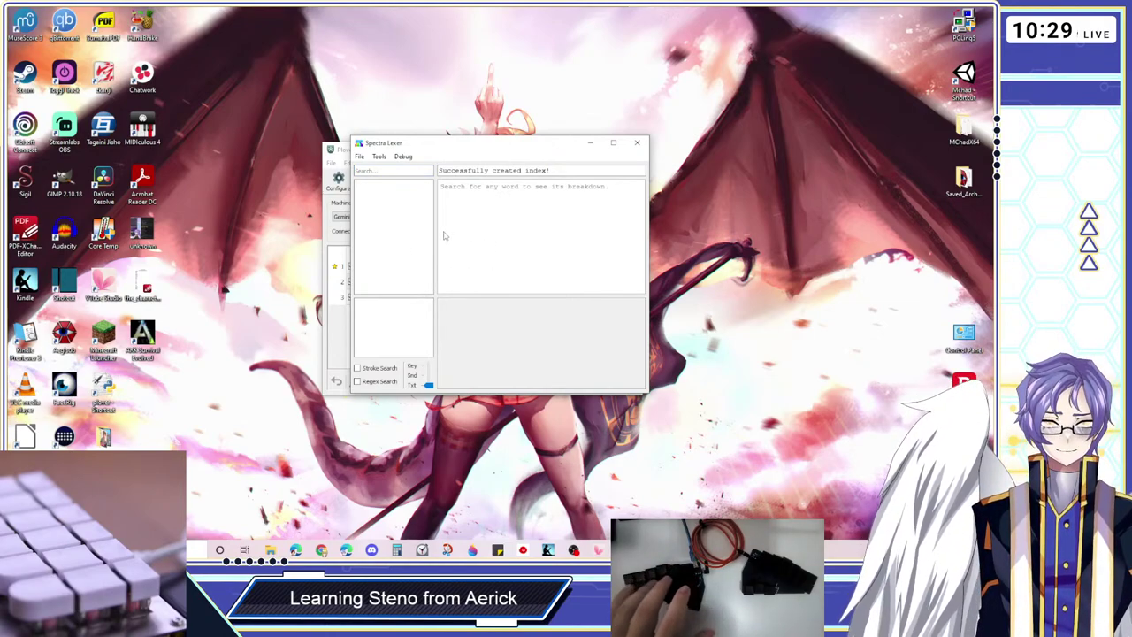
left_click_drag(479, 147, 562, 222)
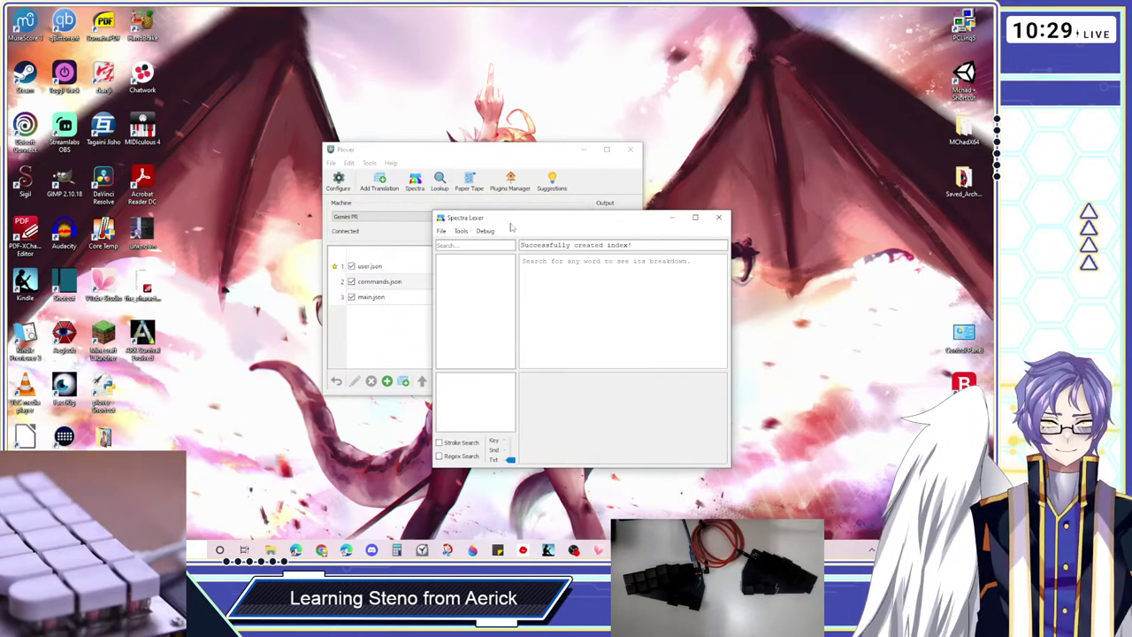
left_click_drag(511, 224, 496, 211)
left_click_drag(497, 210, 490, 212)
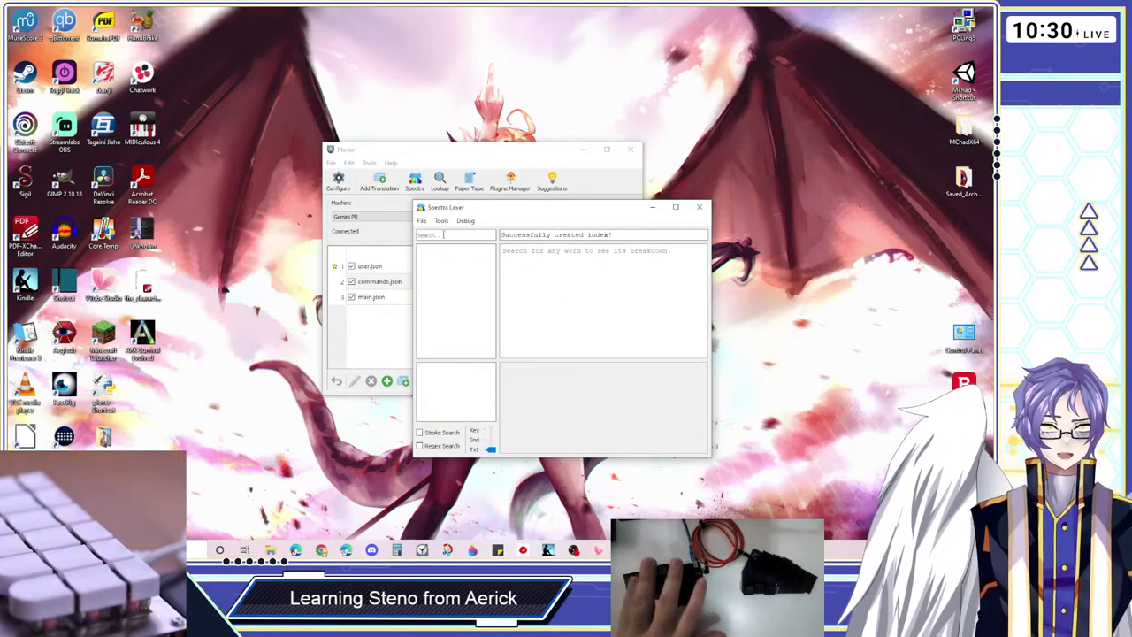
left_click_drag(483, 214, 488, 203)
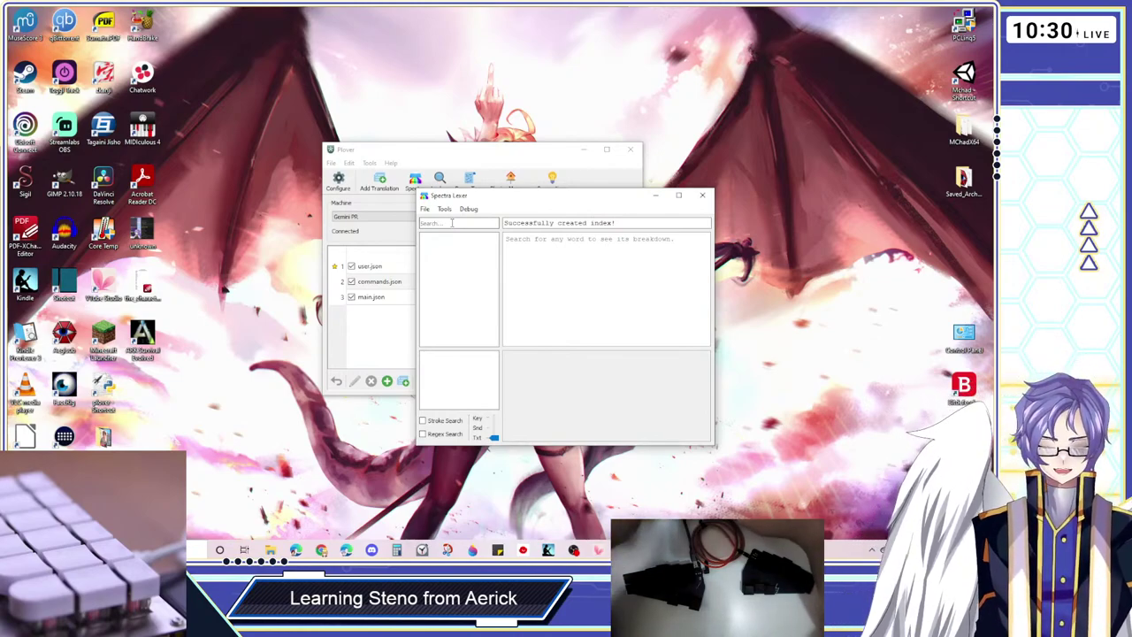
Look up the word compensate in Spectra Lexer and display its stroke breakdown
type("compen")
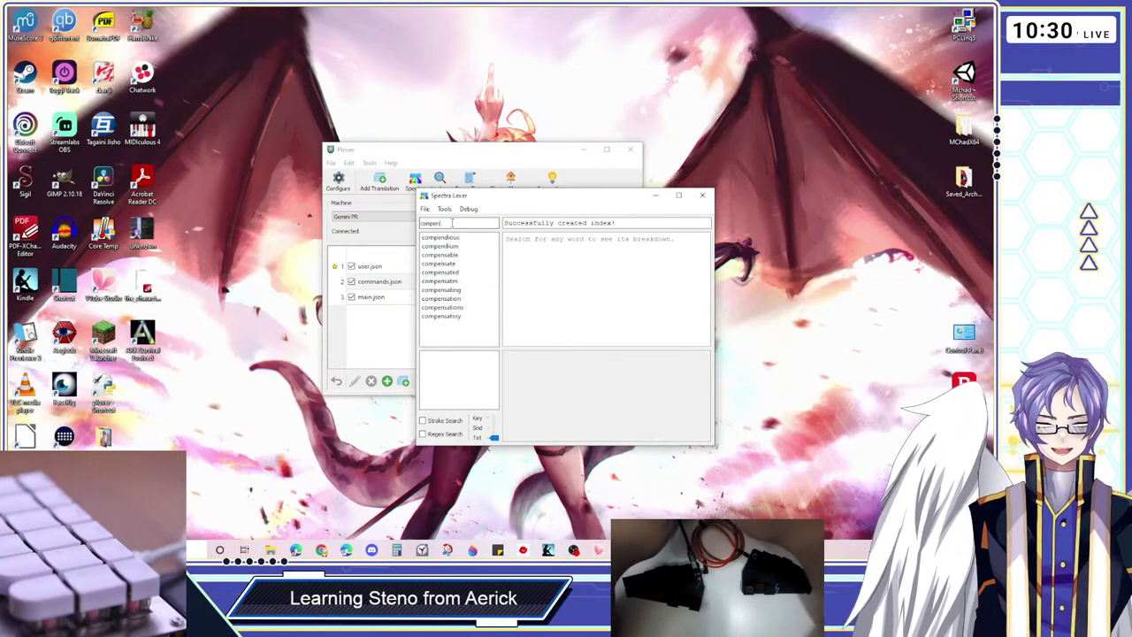
type("sate")
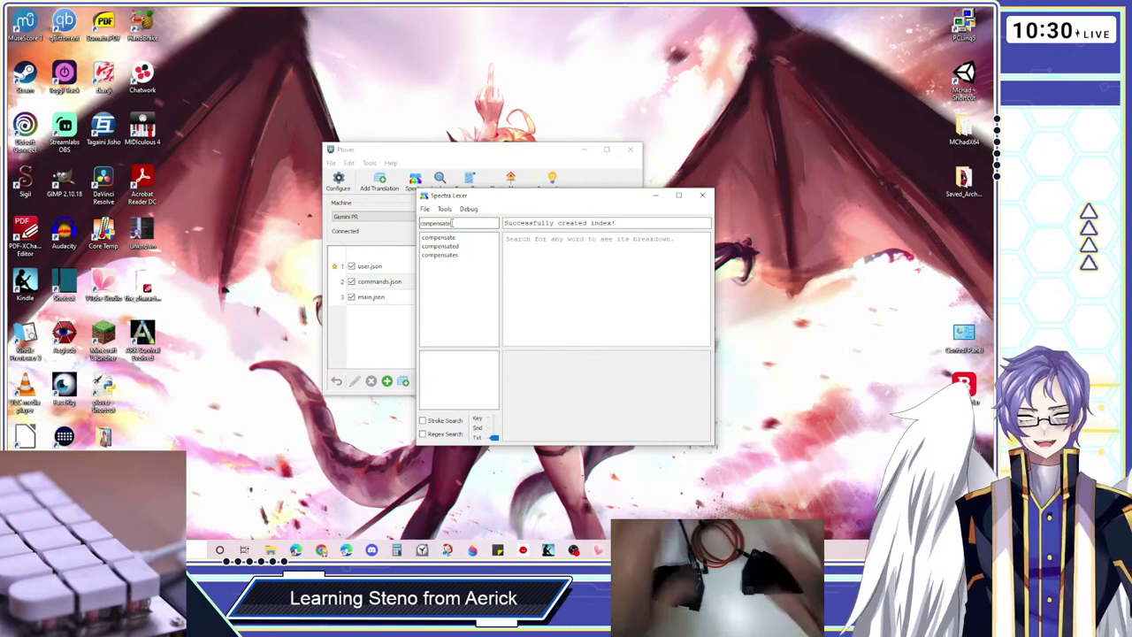
left_click(454, 239)
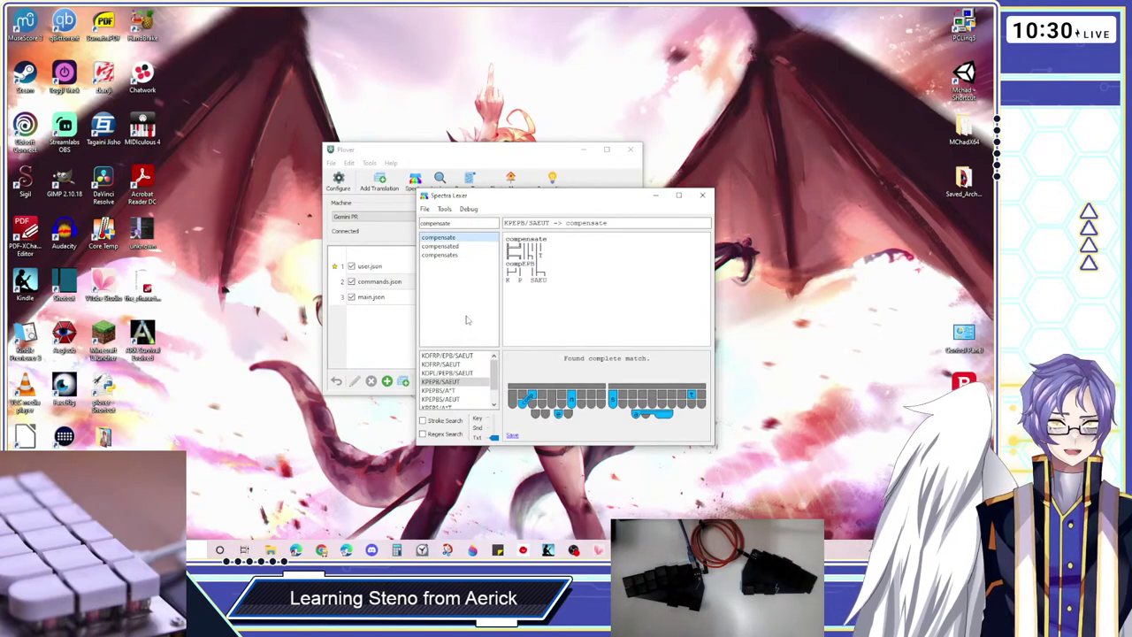
Inspect individual rules in the KPEPB/SAEUT breakdown of compensate, including the P and AEU parts
mouse_move(515, 260)
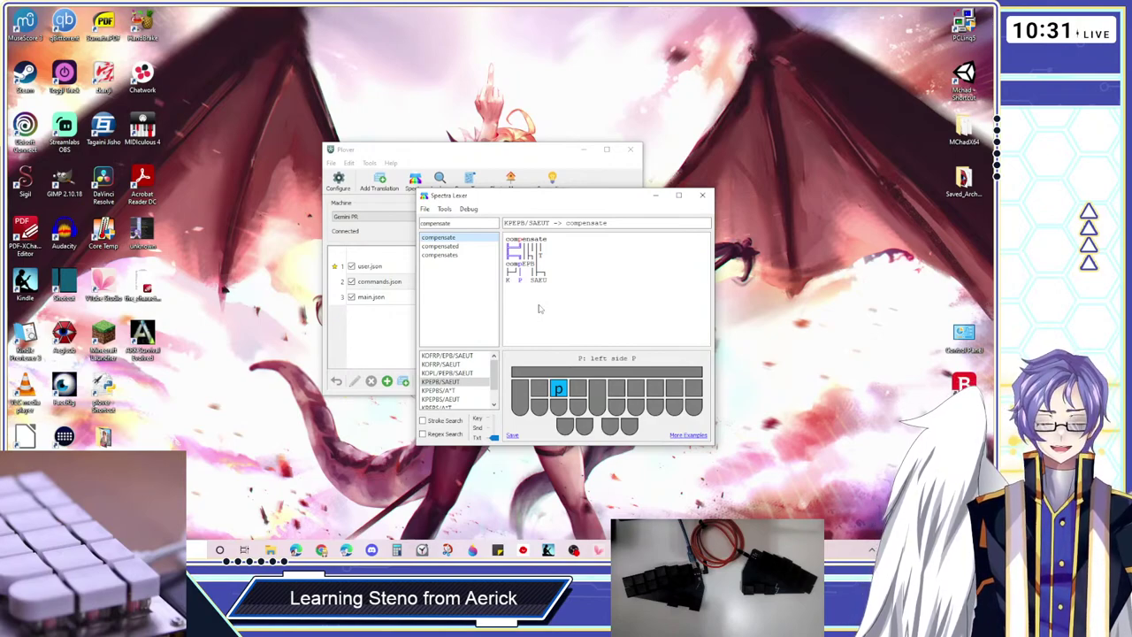
left_click_drag(560, 202, 570, 211)
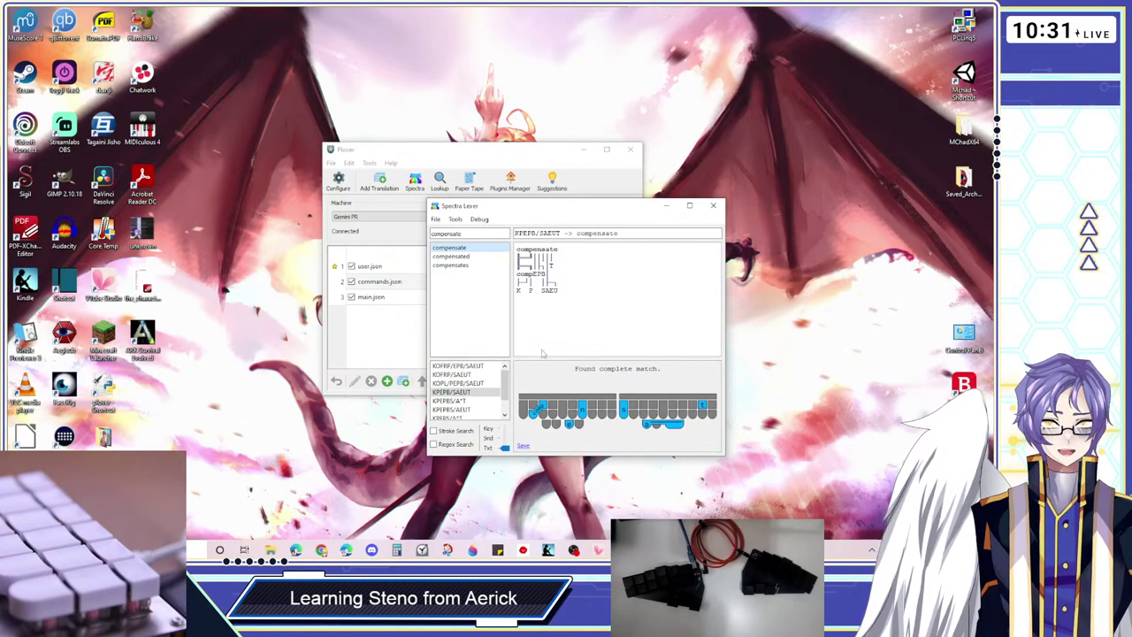
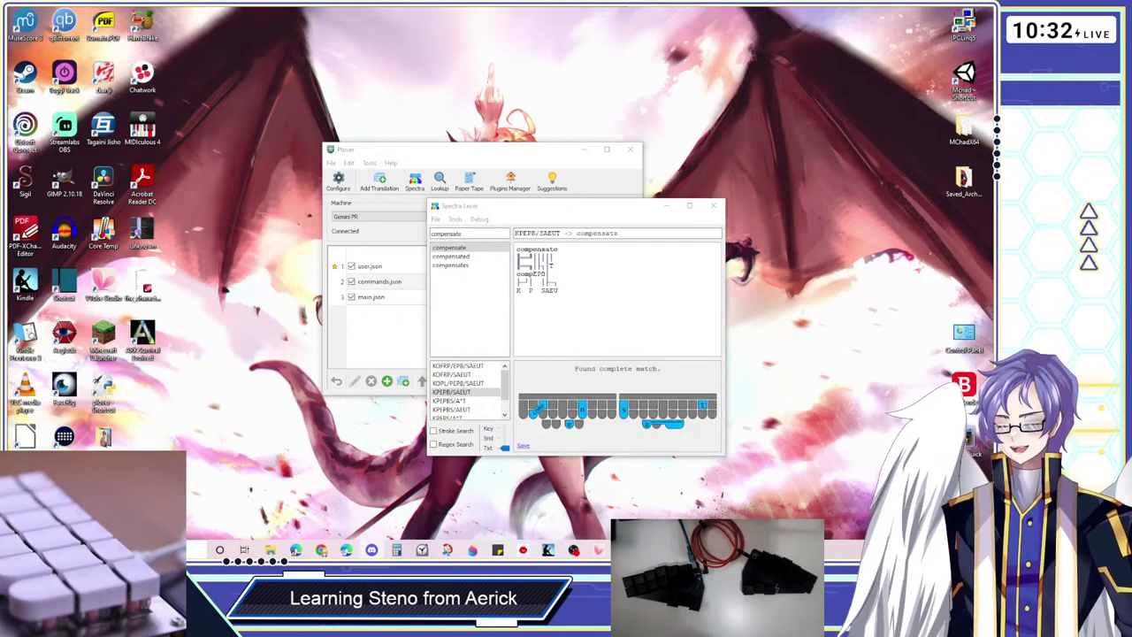
left_click(549, 290)
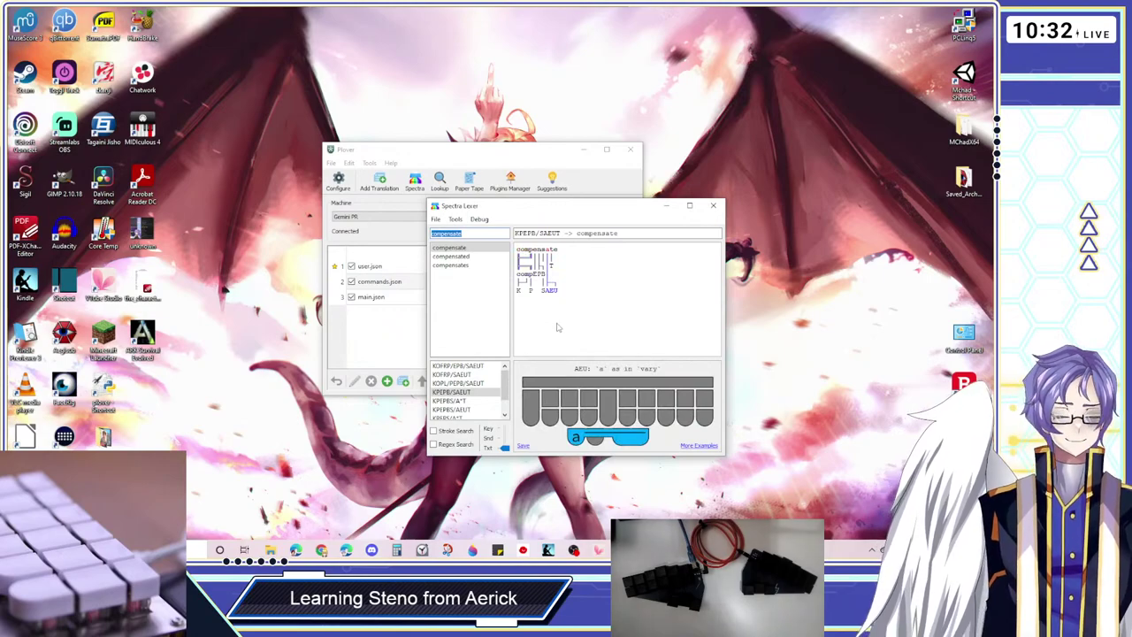
left_click(525, 262)
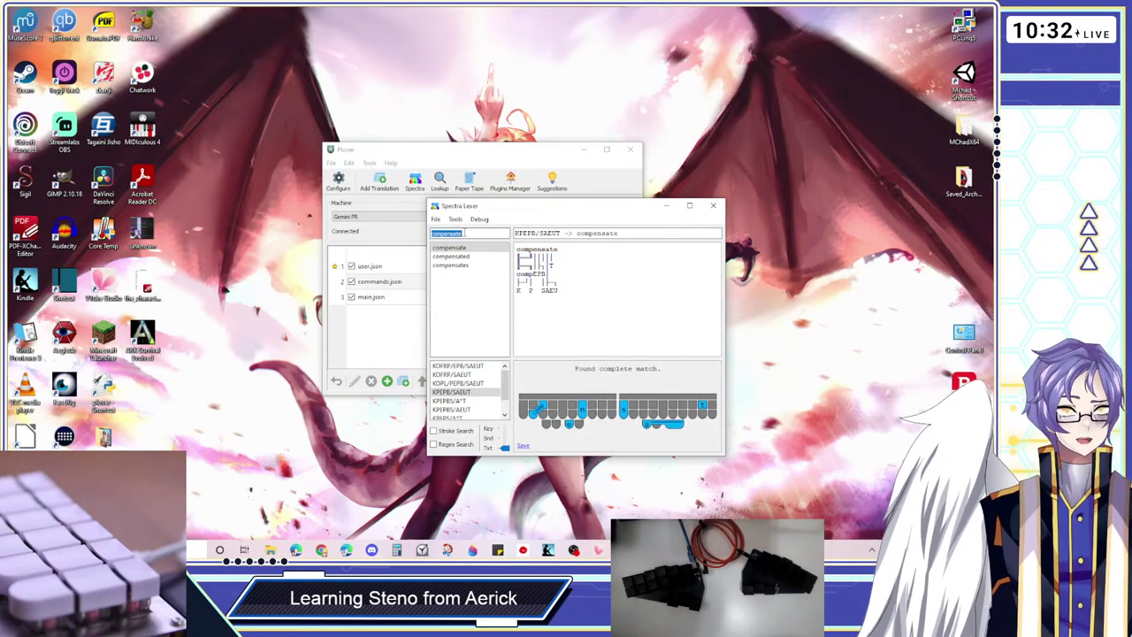
mouse_move(498, 211)
left_mouse_down()
mouse_move(547, 168)
mouse_move(487, 176)
mouse_move(491, 222)
left_mouse_up()
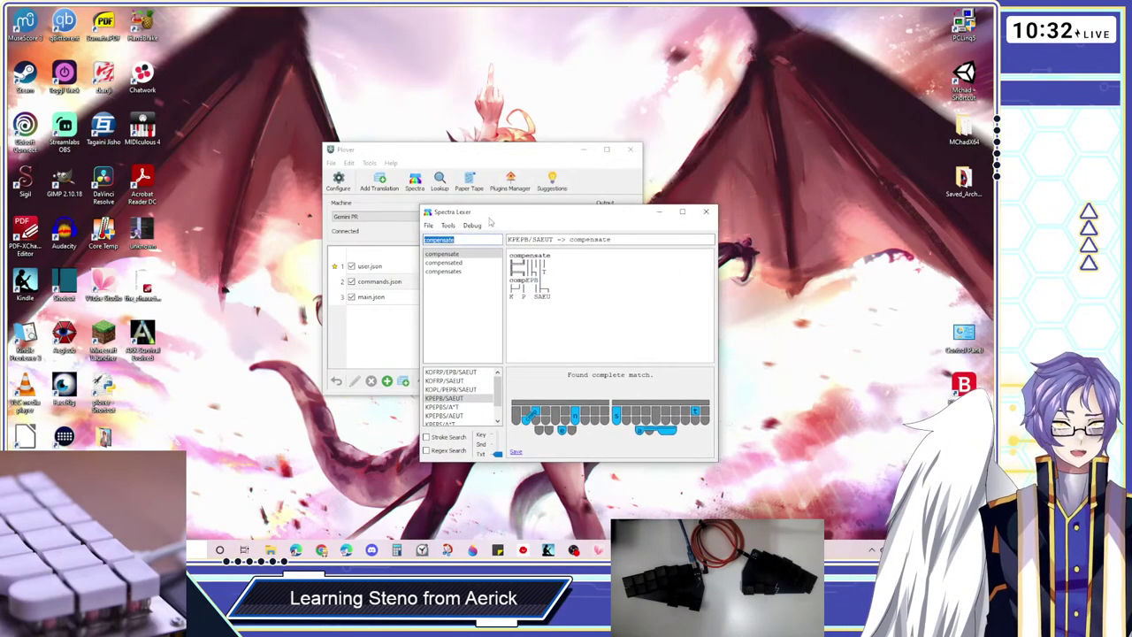
Compare the alternative outlines for compensate in a taller Spectra Lexer window, from KOPL/PEPB/SAEUT to KPEPS/A*T, and return to KPEPB/SAEUT
left_click(453, 390)
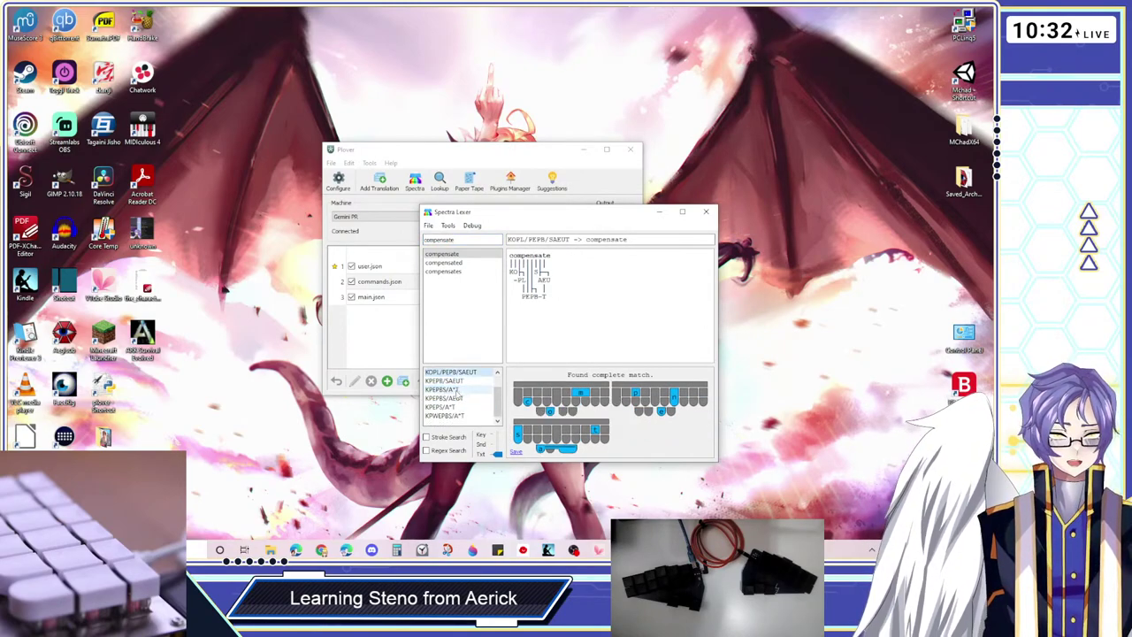
left_click_drag(485, 212, 487, 163)
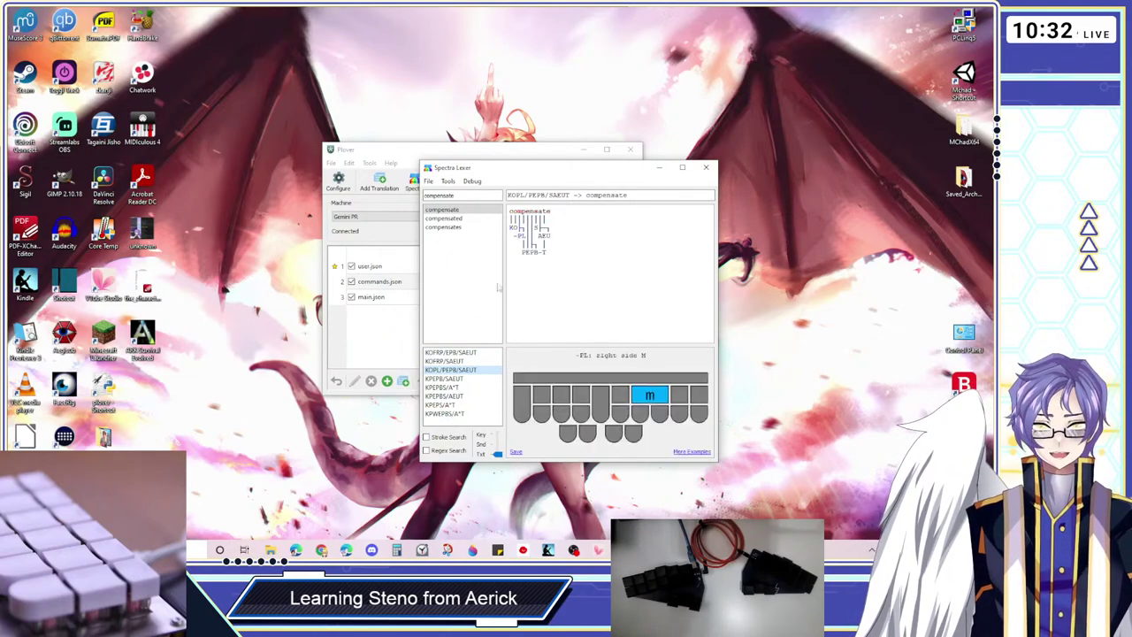
left_click(452, 352)
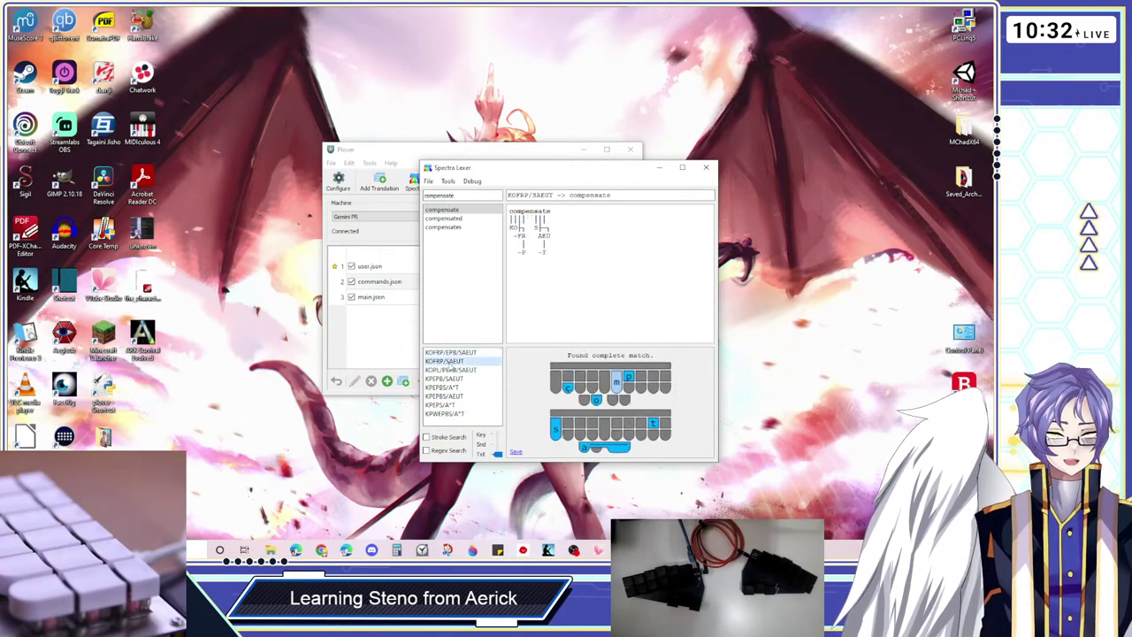
left_click(449, 370)
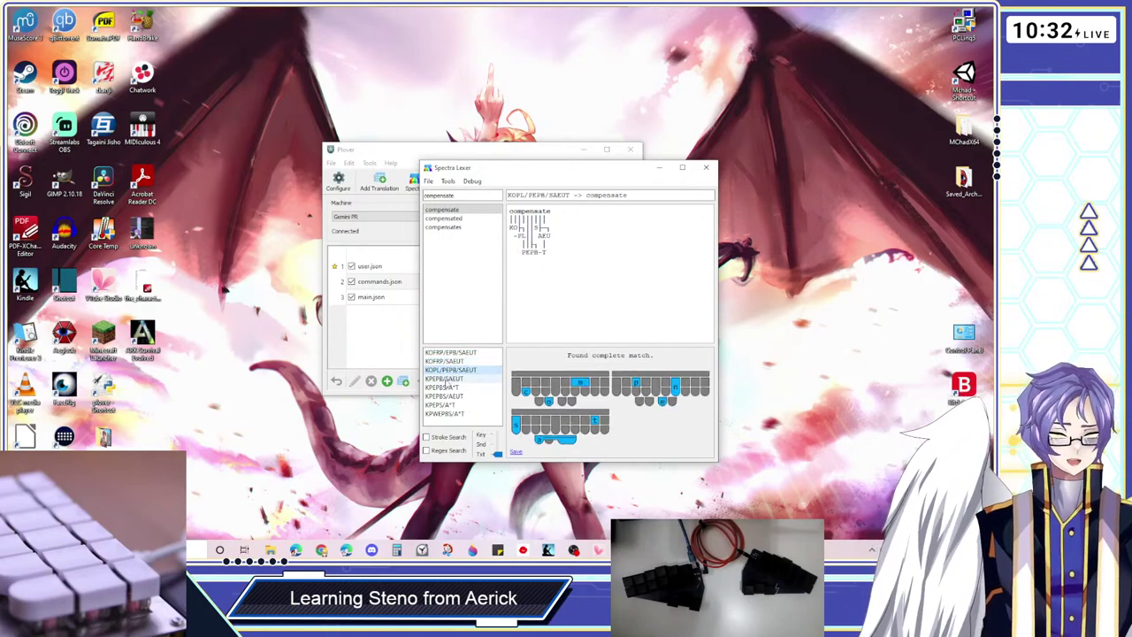
left_click(444, 380)
left_click(442, 388)
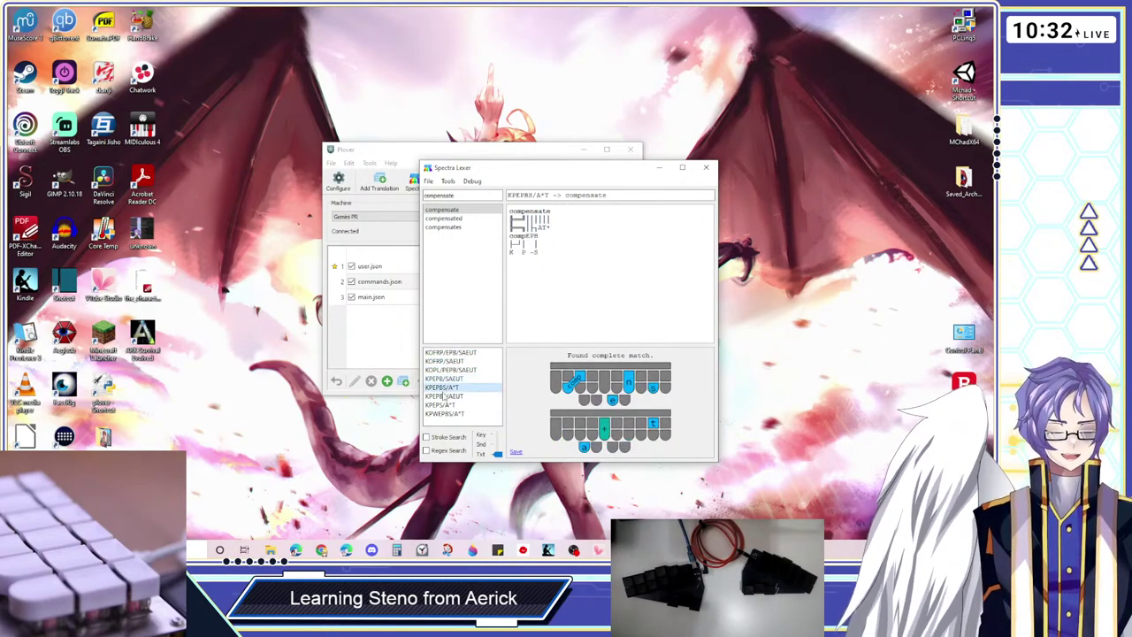
left_click(442, 395)
left_click(446, 405)
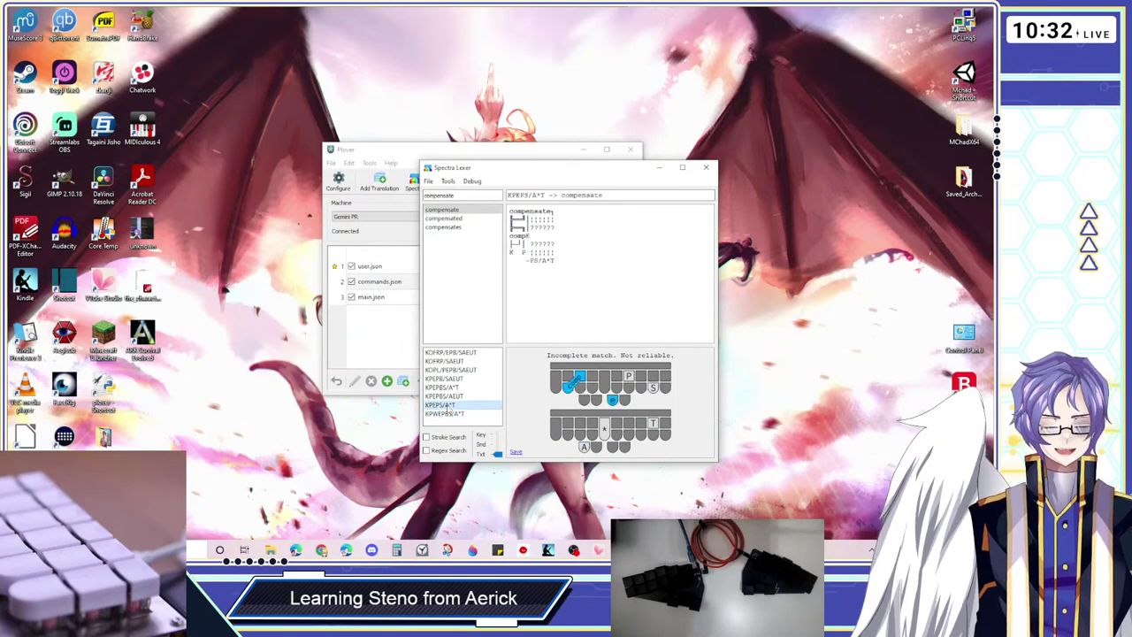
left_click(445, 379)
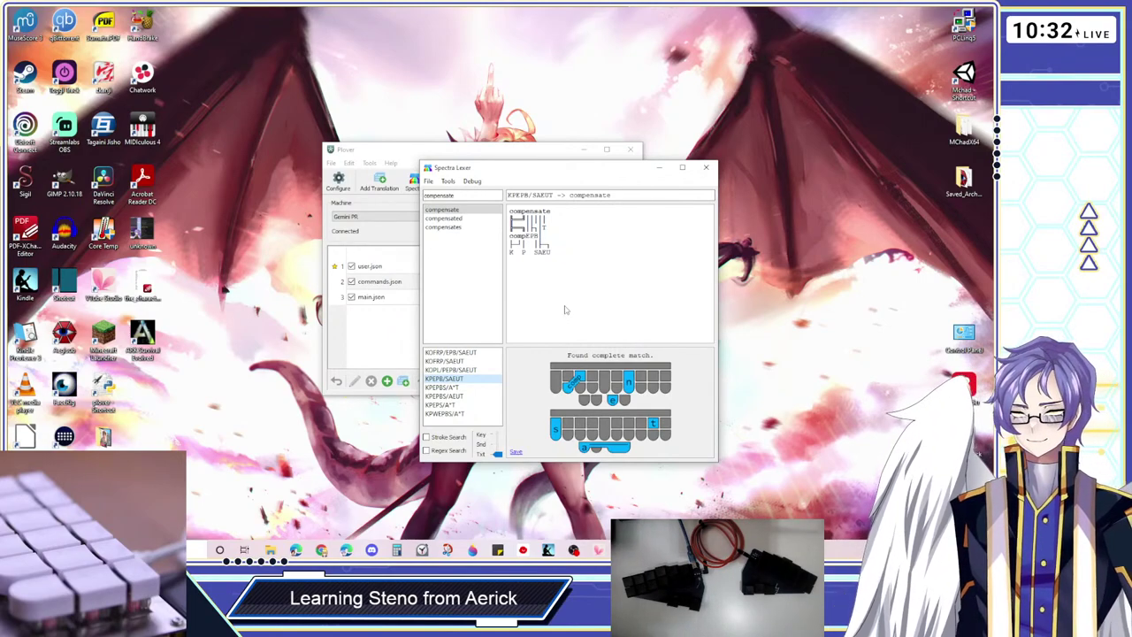
Move the Plover main window clear of Spectra Lexer and bring the compensate breakdown back to the front
left_click_drag(549, 174, 557, 180)
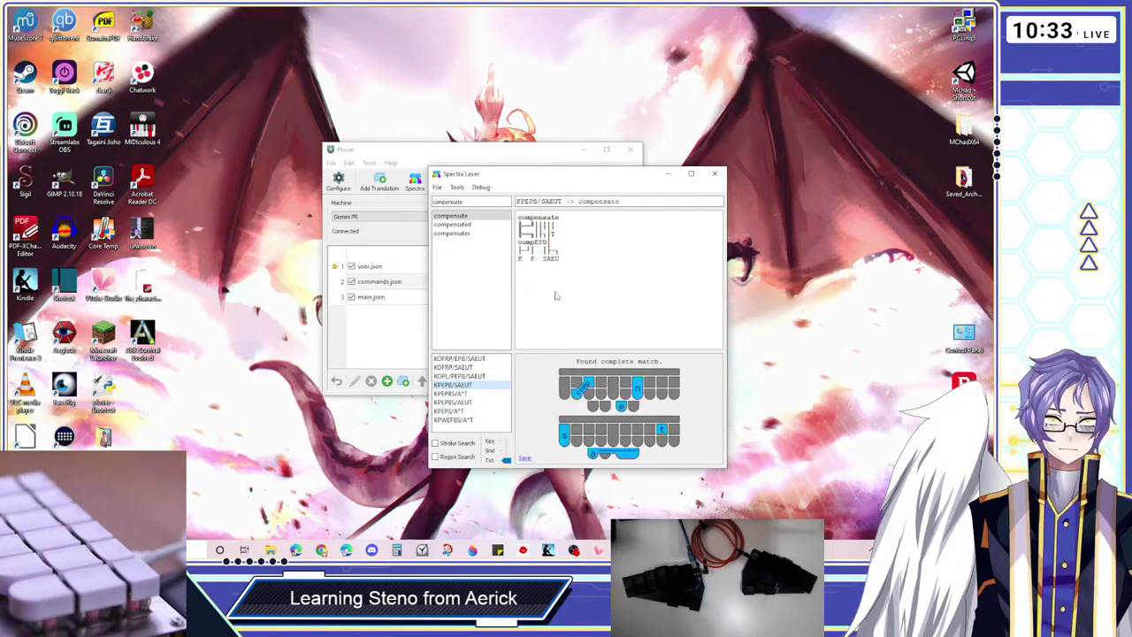
left_click(404, 152)
left_click_drag(404, 153, 311, 126)
left_click(624, 293)
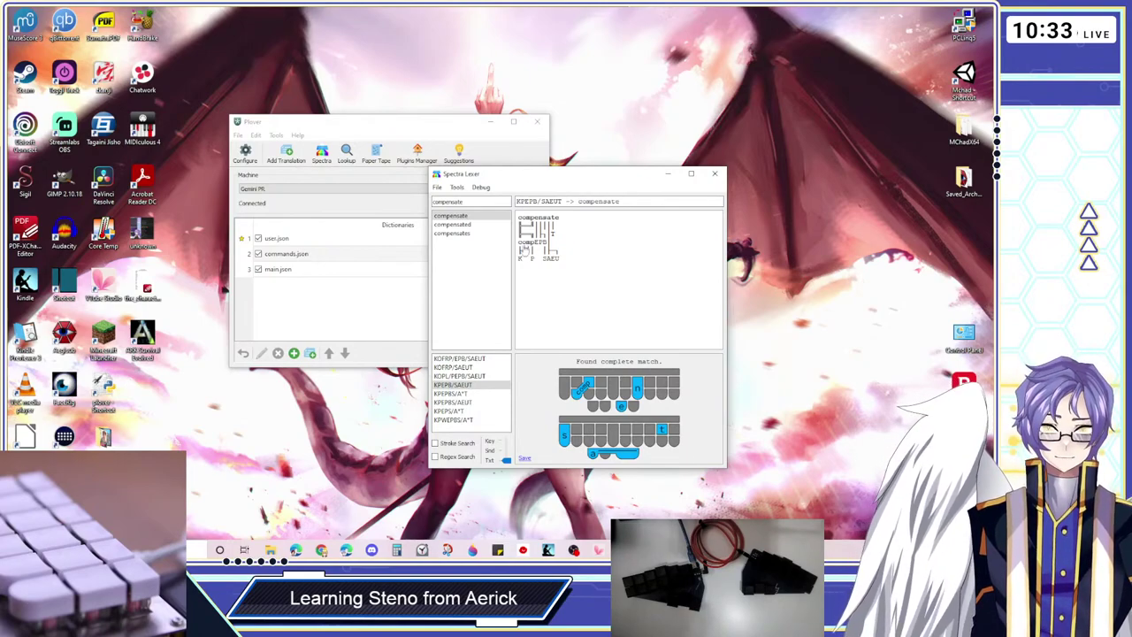
mouse_move(558, 180)
left_mouse_down()
mouse_move(576, 183)
mouse_move(563, 177)
left_mouse_up()
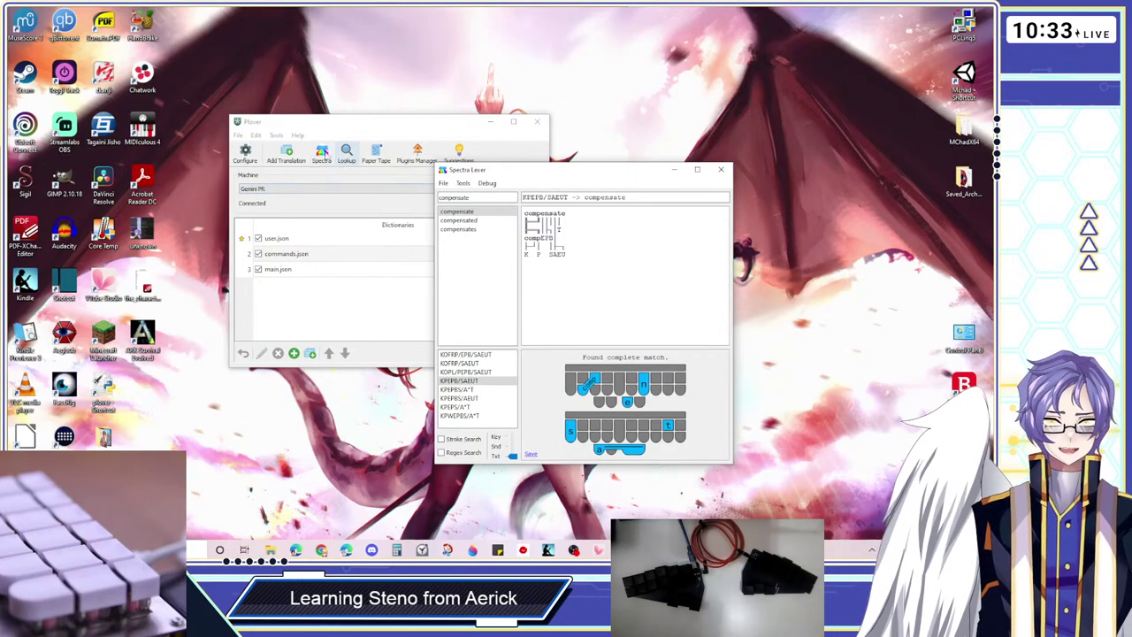
Open the Plugins Manager and look through the available Plover plugins down to spectra-lexer at the end of the list
left_click(416, 152)
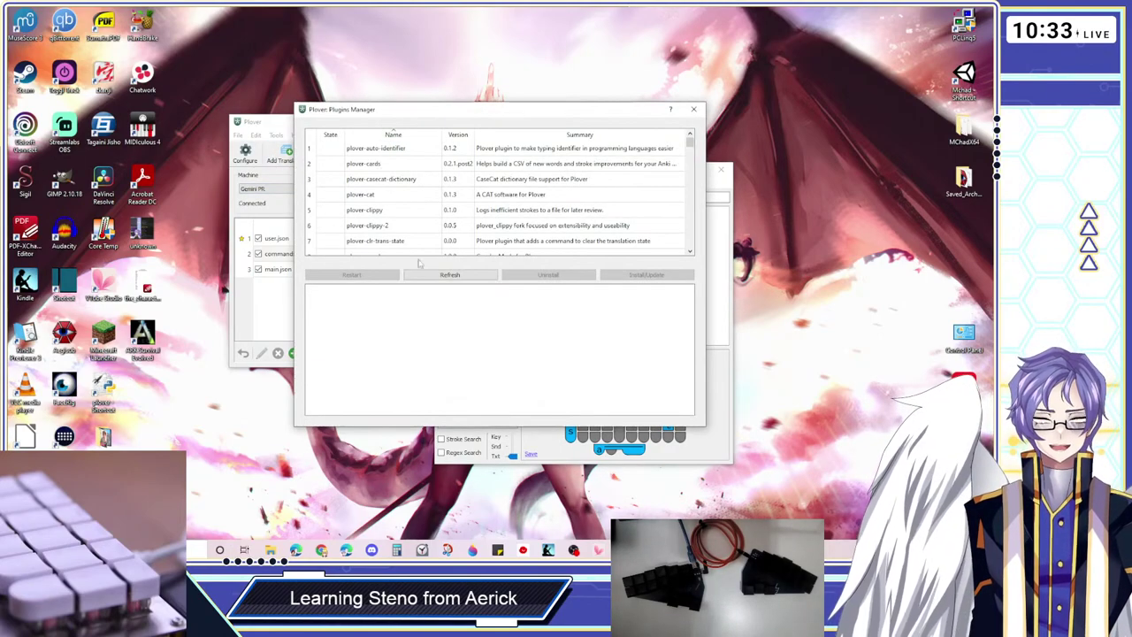
scroll(482, 210, "down", 6)
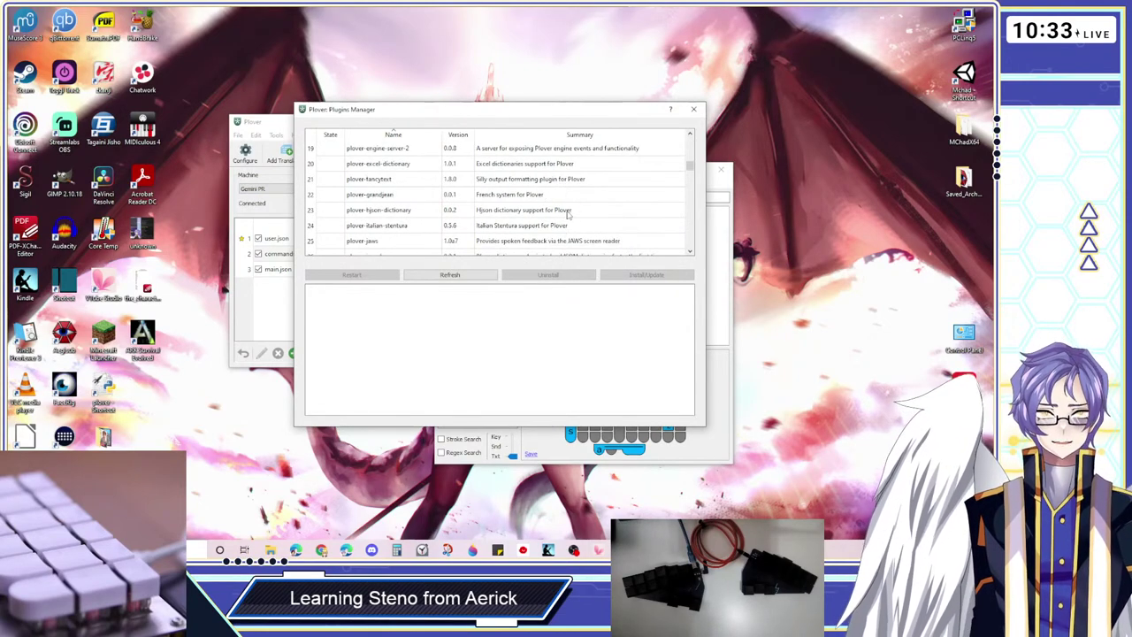
scroll(575, 204, "down", 4)
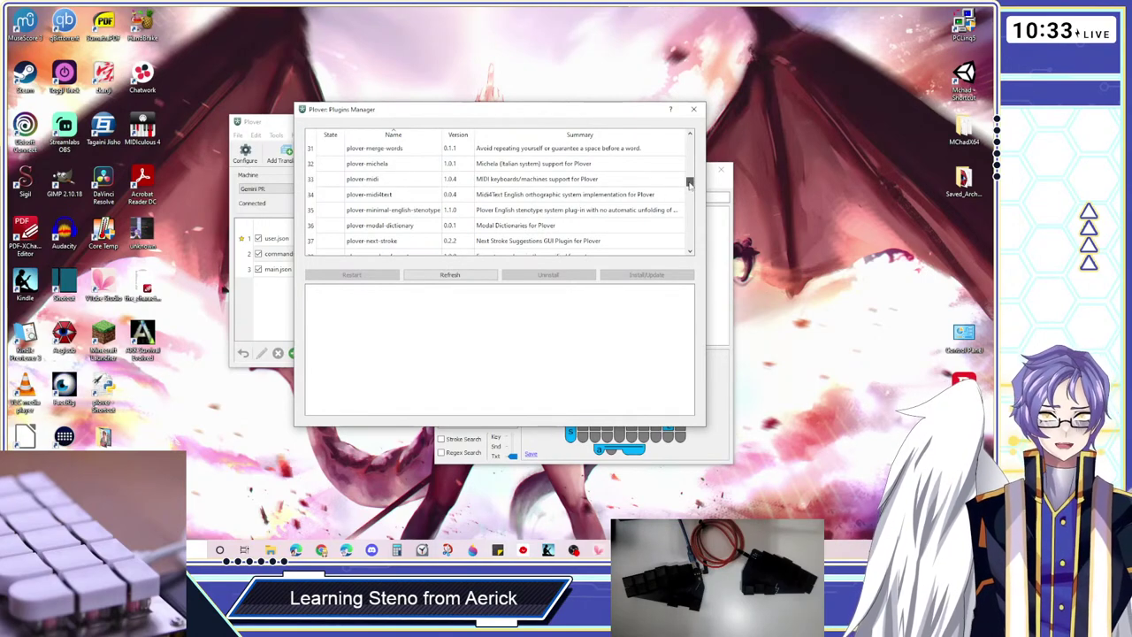
left_click_drag(690, 182, 690, 140)
scroll(576, 196, "down", 6)
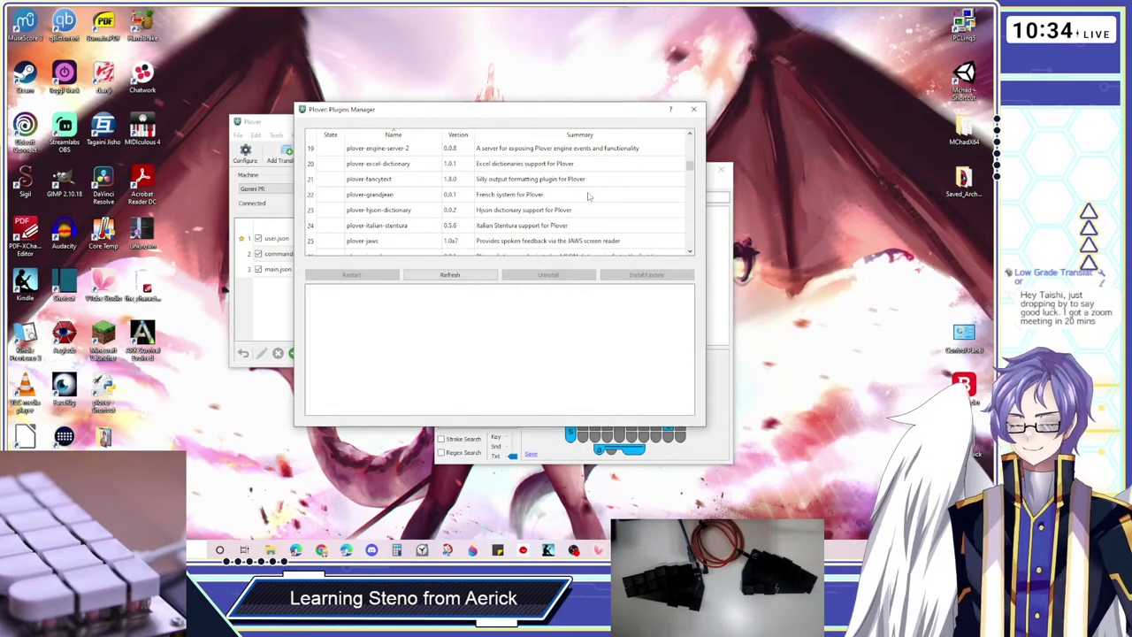
scroll(588, 196, "down", 1)
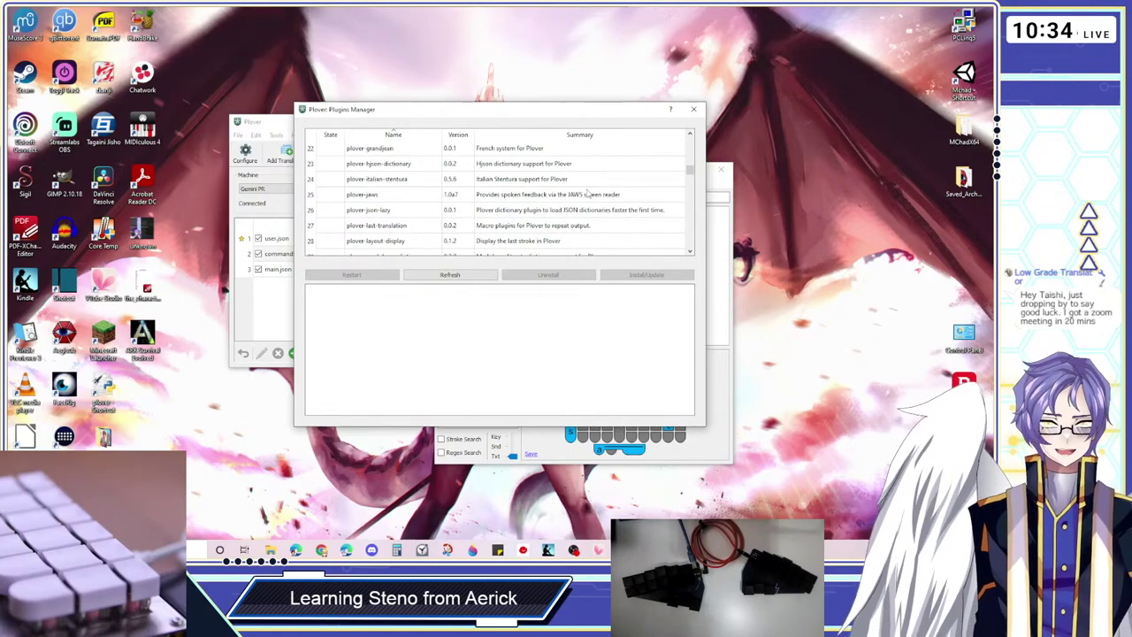
scroll(588, 194, "up", 1)
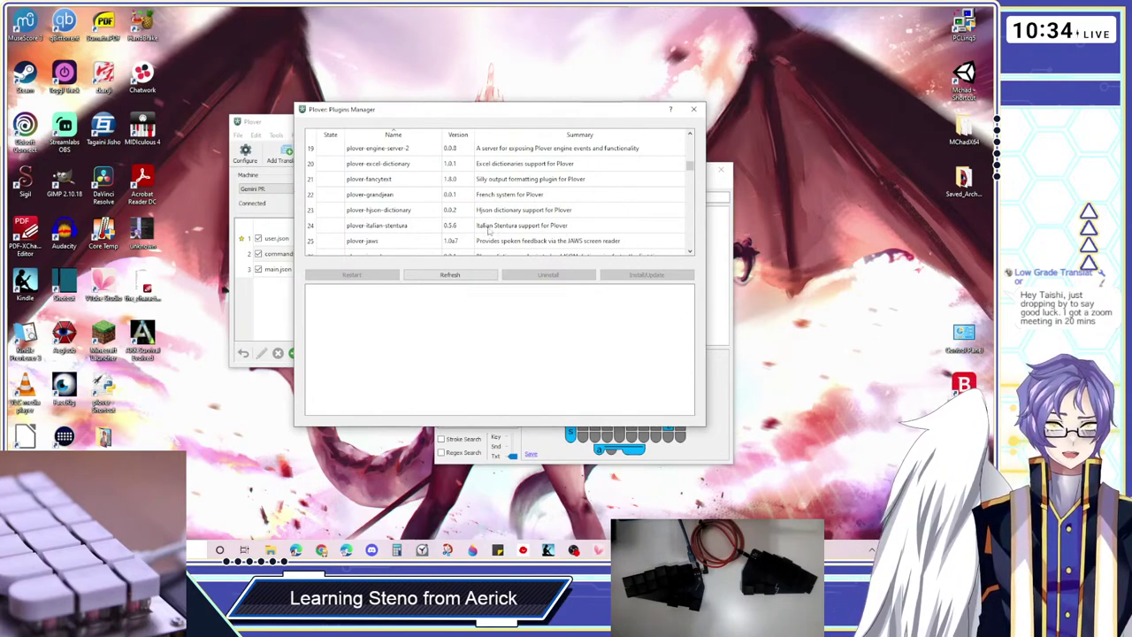
scroll(630, 227, "down", 3)
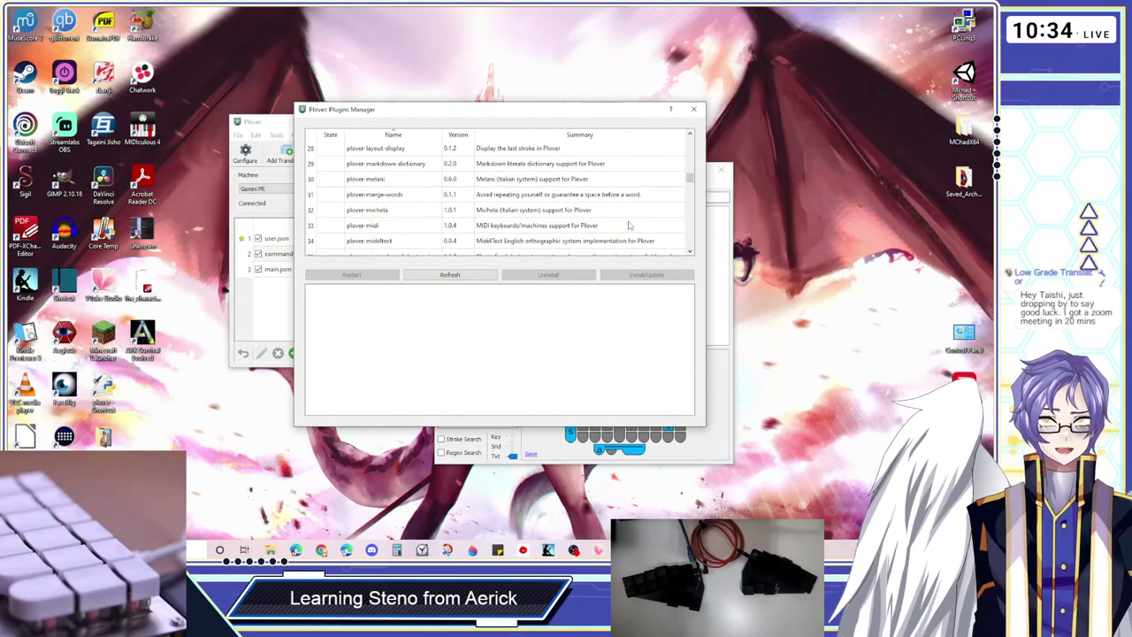
scroll(630, 226, "down", 3)
scroll(630, 227, "down", 2)
scroll(630, 225, "down", 4)
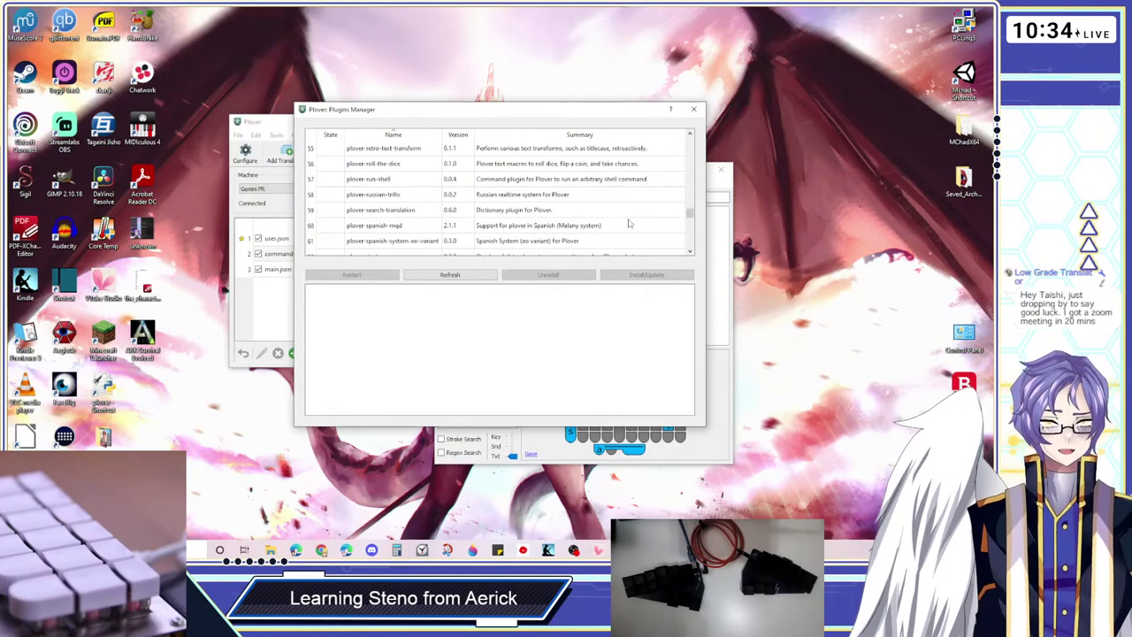
scroll(630, 225, "down", 4)
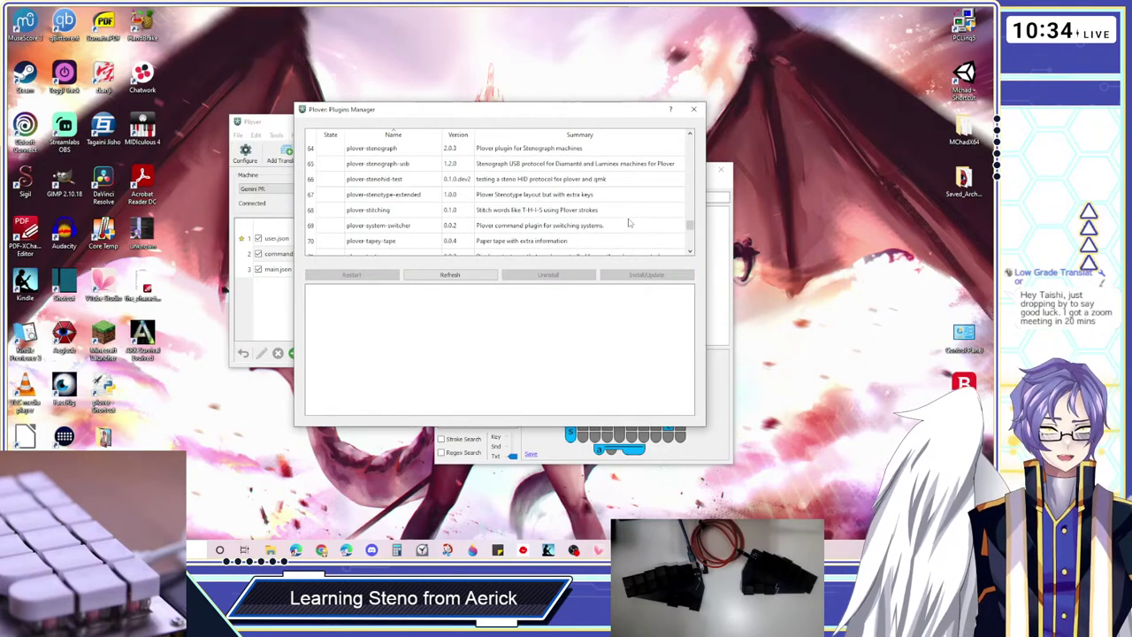
scroll(630, 225, "down", 3)
scroll(630, 225, "down", 1)
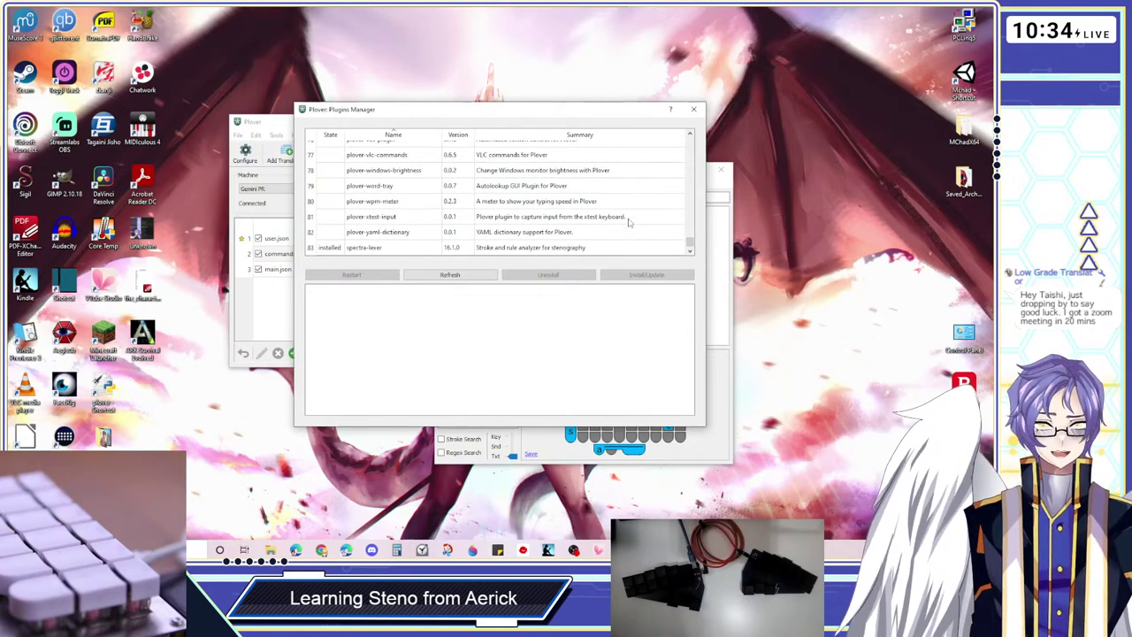
Review the plugin list backwards from the stenograph plugins through the retro and language-system plugins to plover-minimal-english-stenotype
scroll(630, 223, "up", 4)
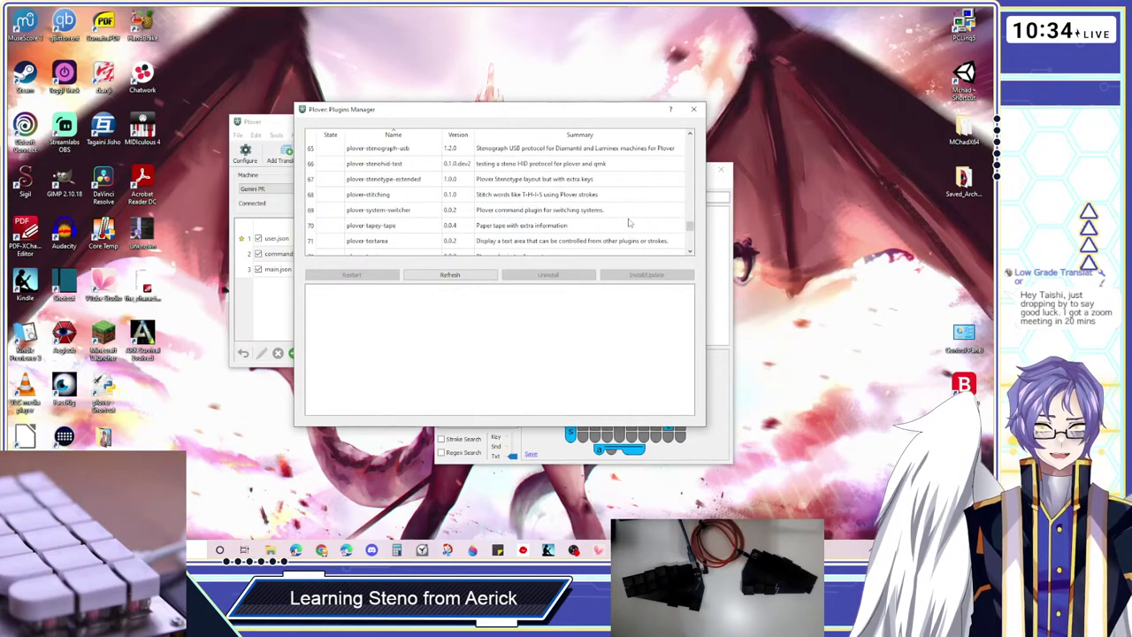
scroll(630, 223, "up", 1)
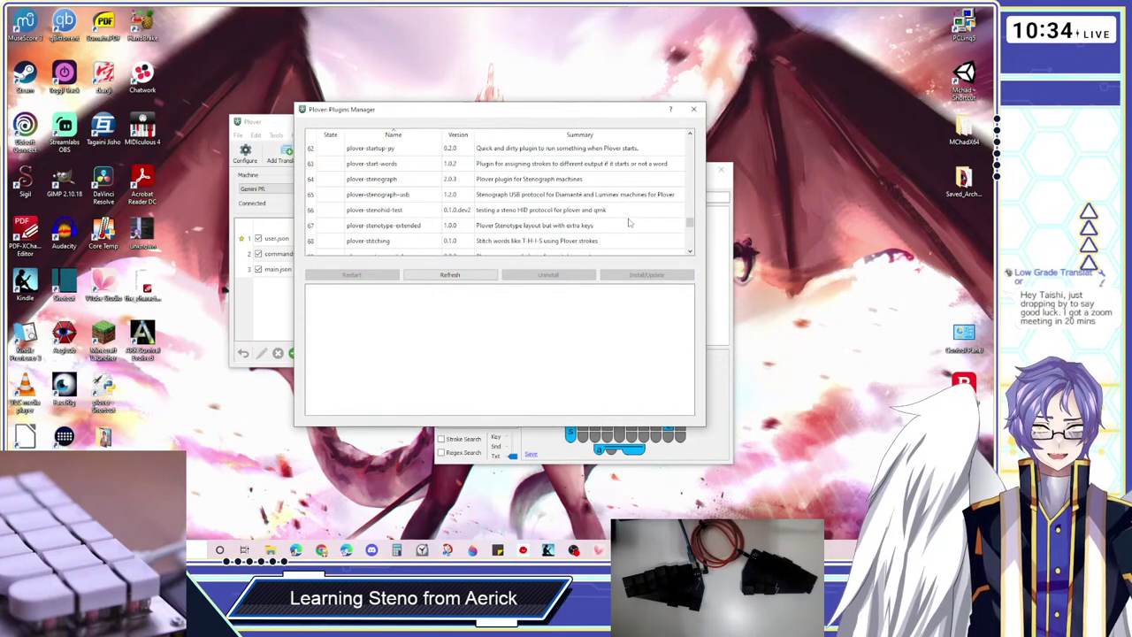
scroll(630, 222, "up", 2)
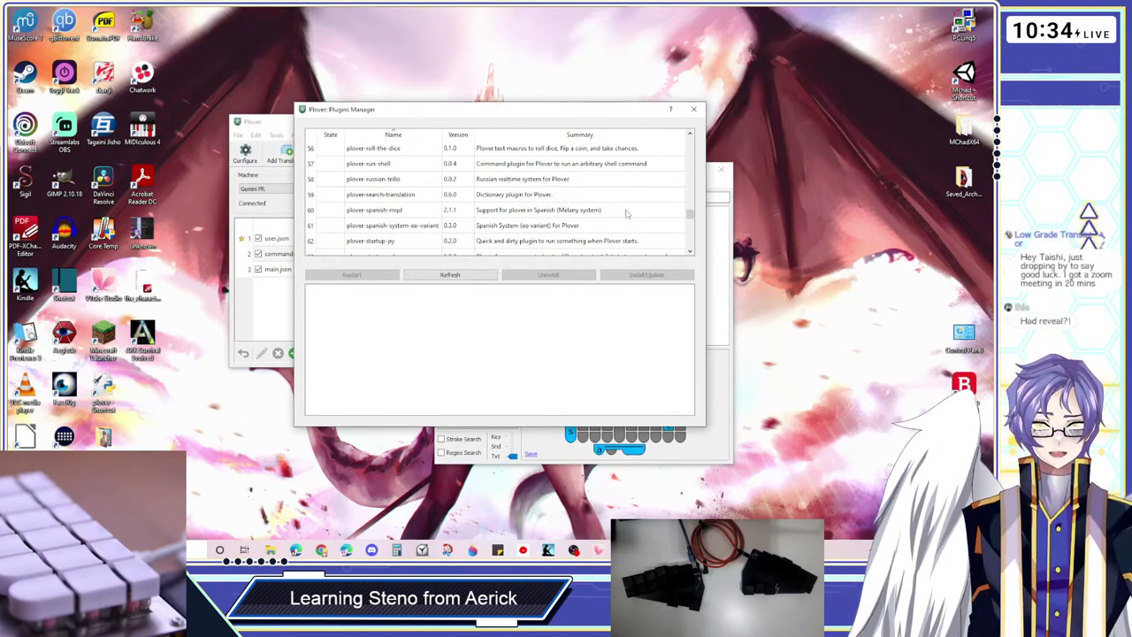
scroll(627, 213, "up", 1)
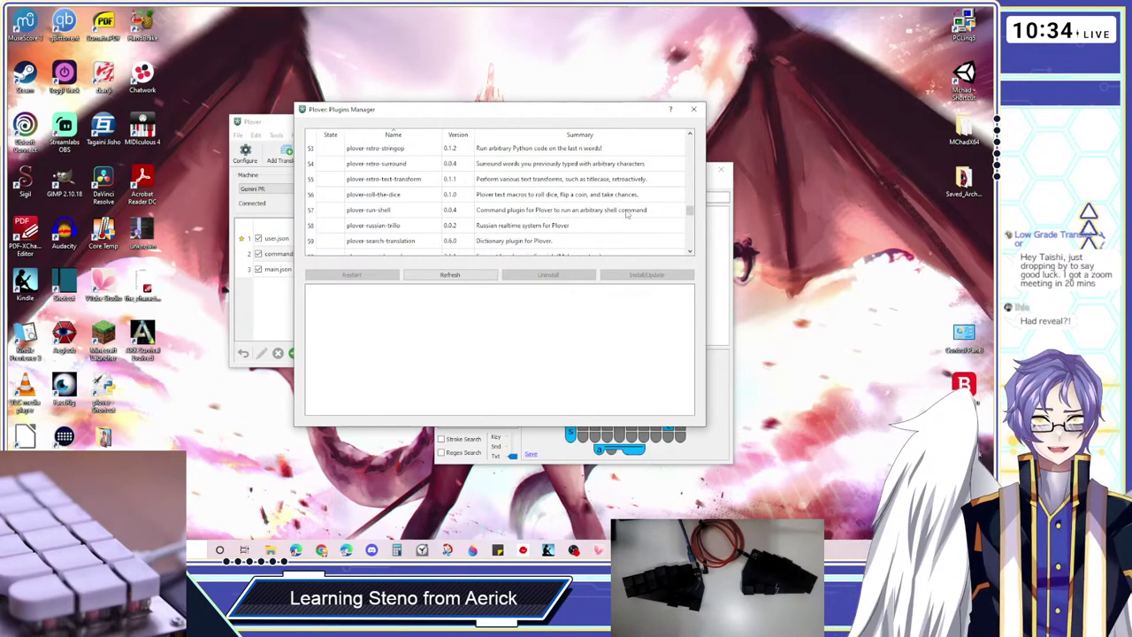
scroll(626, 213, "up", 1)
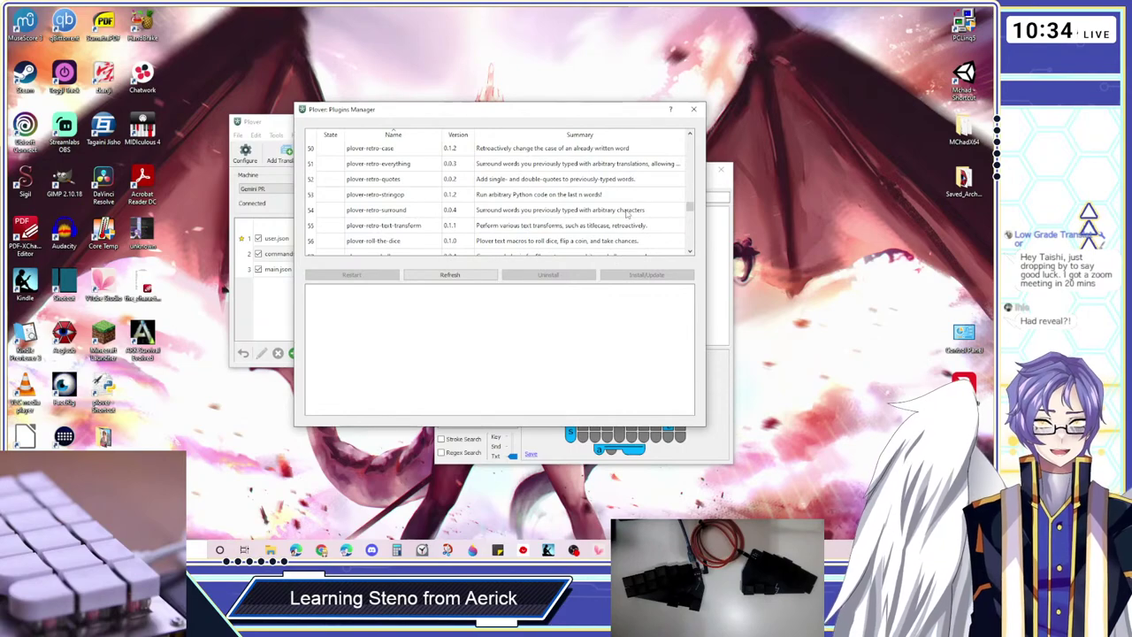
scroll(627, 214, "up", 1)
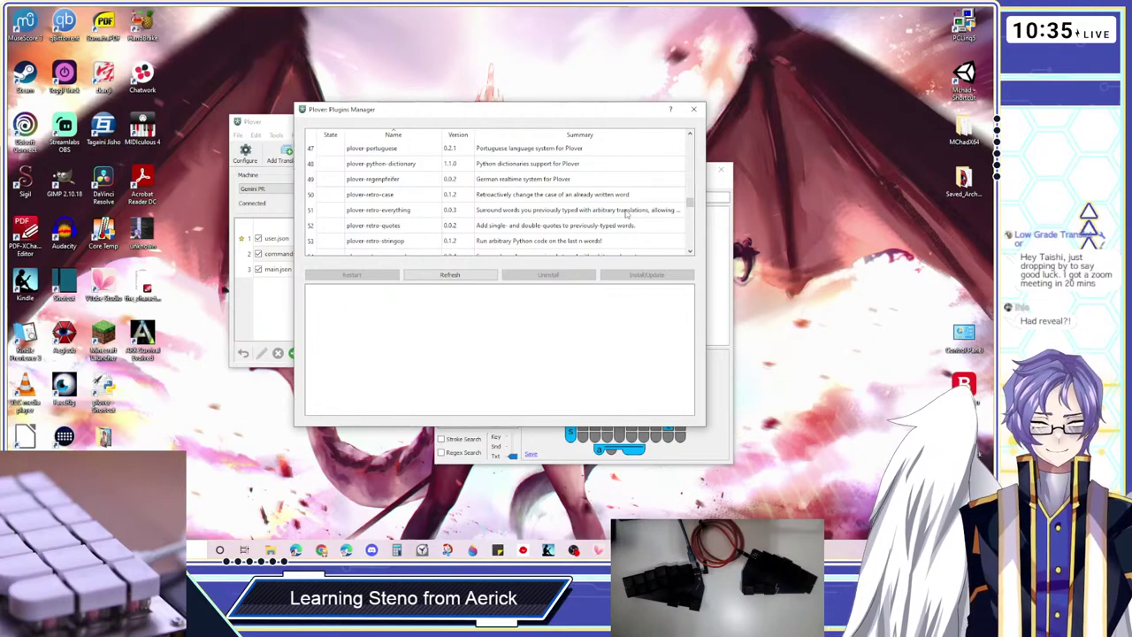
scroll(626, 213, "up", 1)
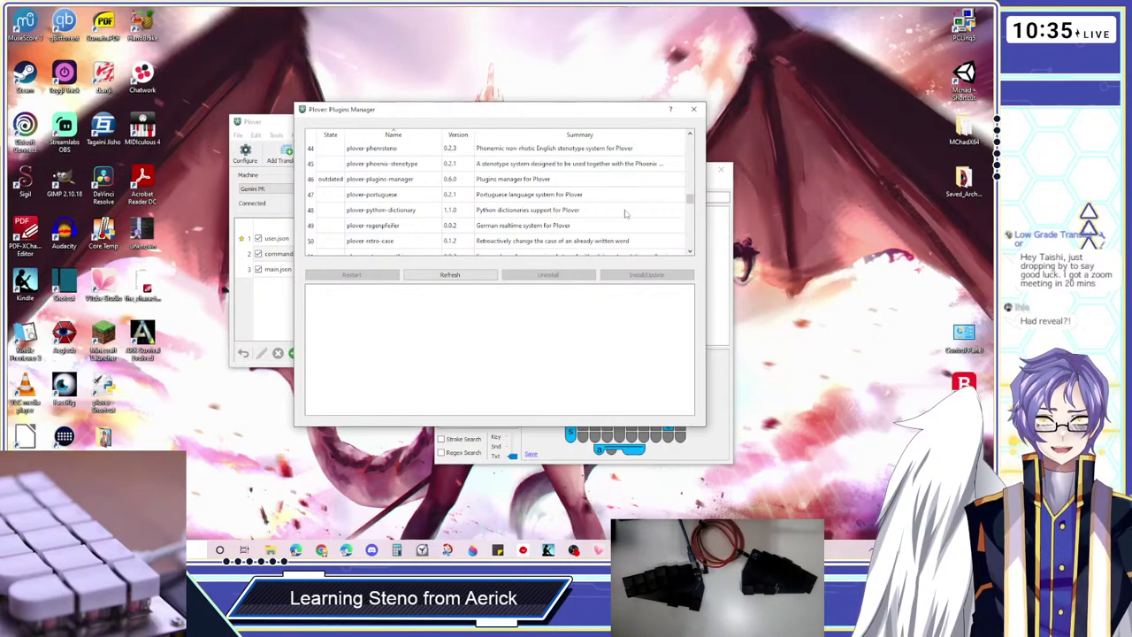
scroll(626, 213, "up", 2)
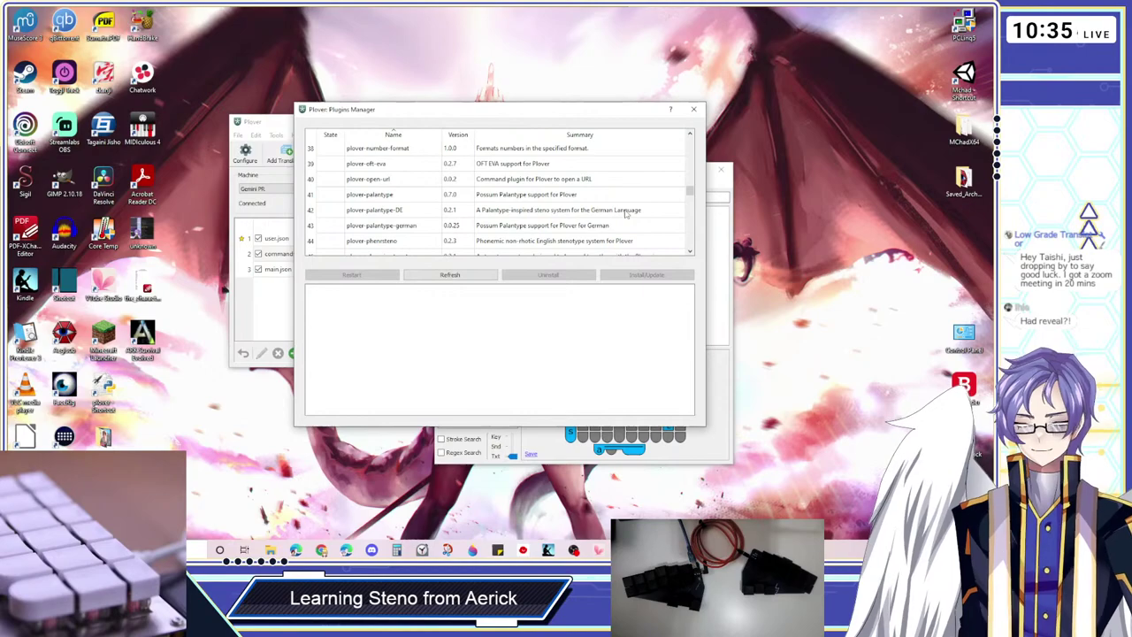
scroll(625, 213, "up", 1)
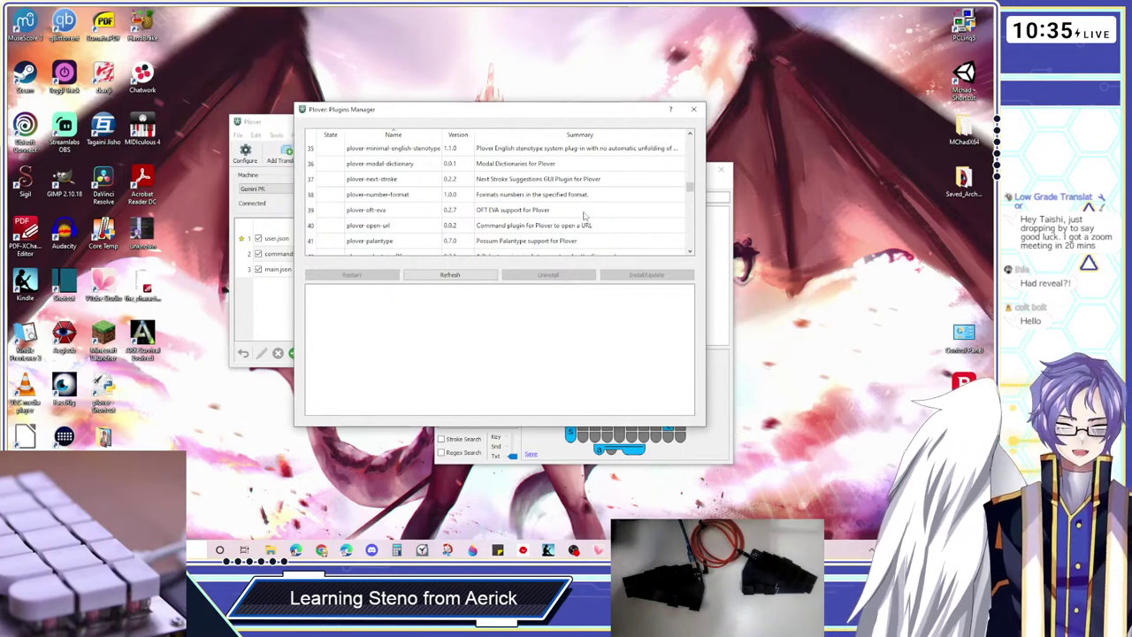
Spread out the Plugins Manager, Spectra Lexer and Plover windows so the compensate breakdown and the dictionary list are both uncovered
left_click_drag(516, 119, 464, 87)
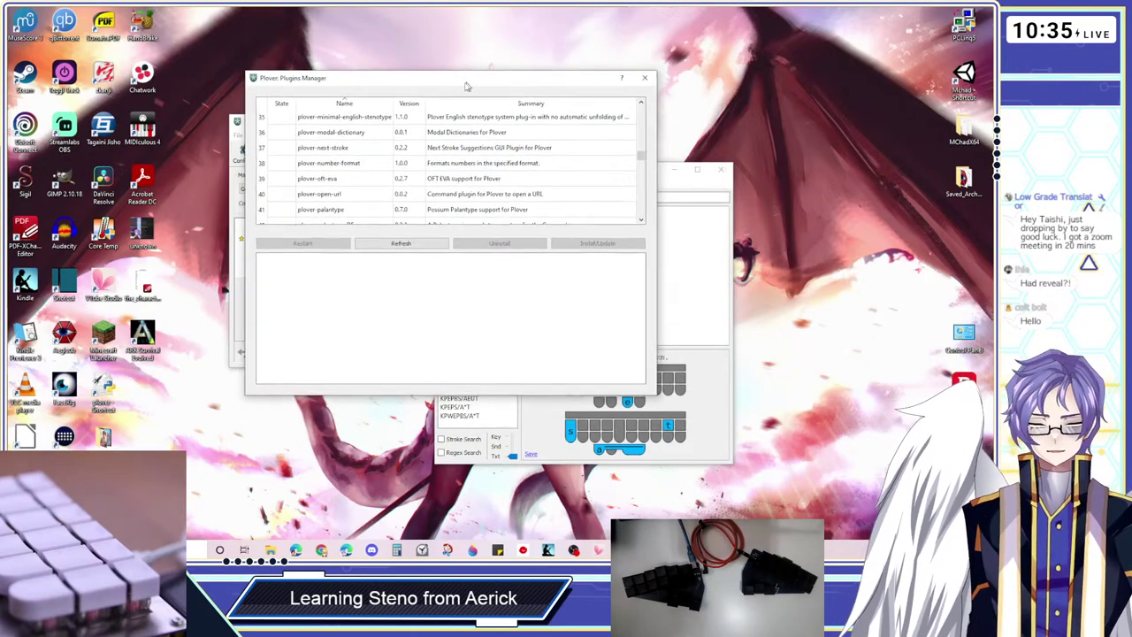
left_click(688, 284)
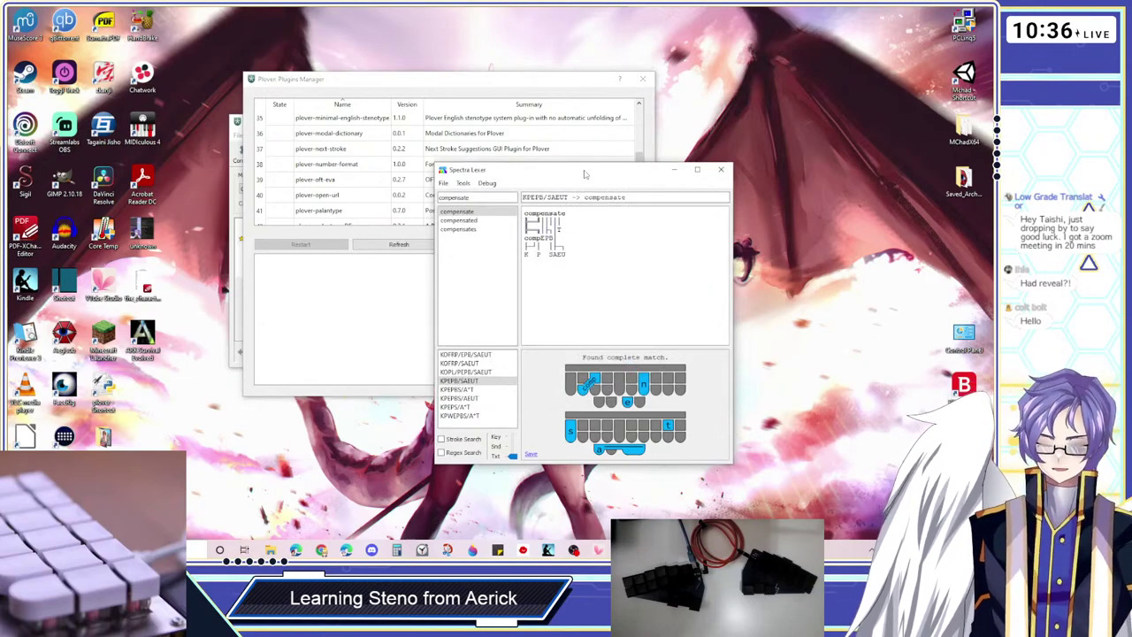
left_click_drag(581, 174, 688, 200)
left_click_drag(489, 82, 548, 84)
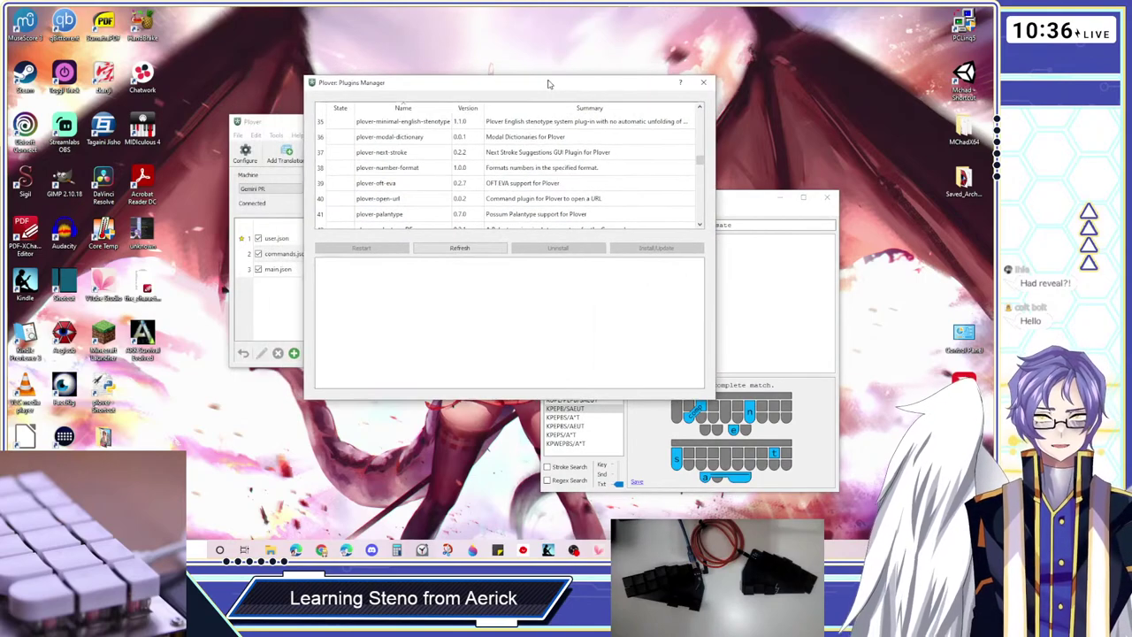
left_click(743, 202)
left_click_drag(280, 126, 233, 172)
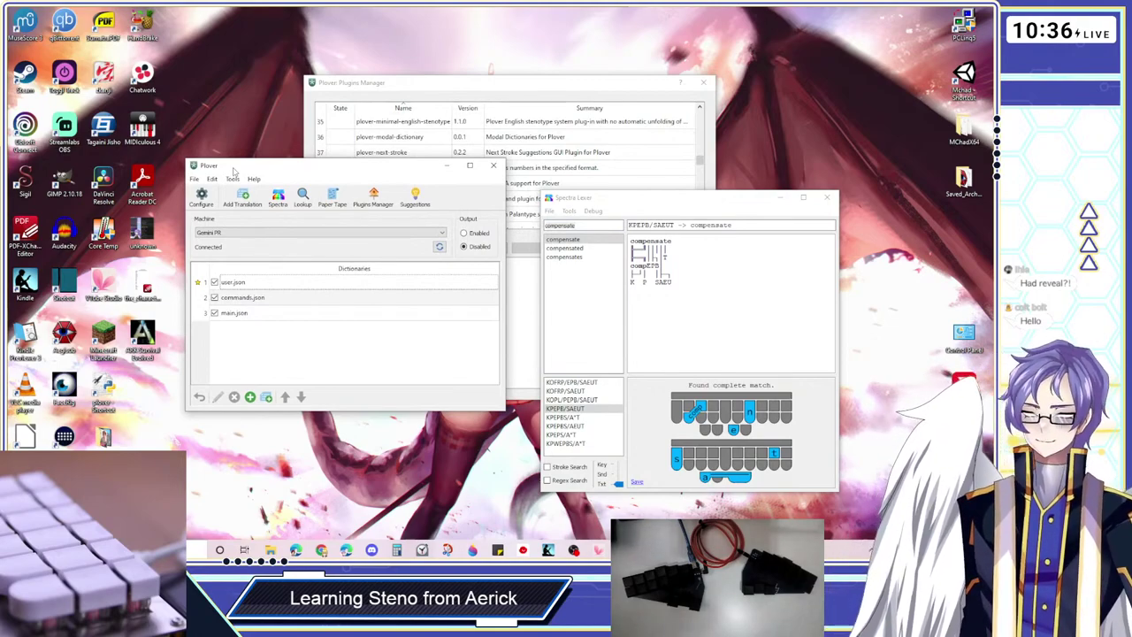
left_click_drag(351, 171, 345, 198)
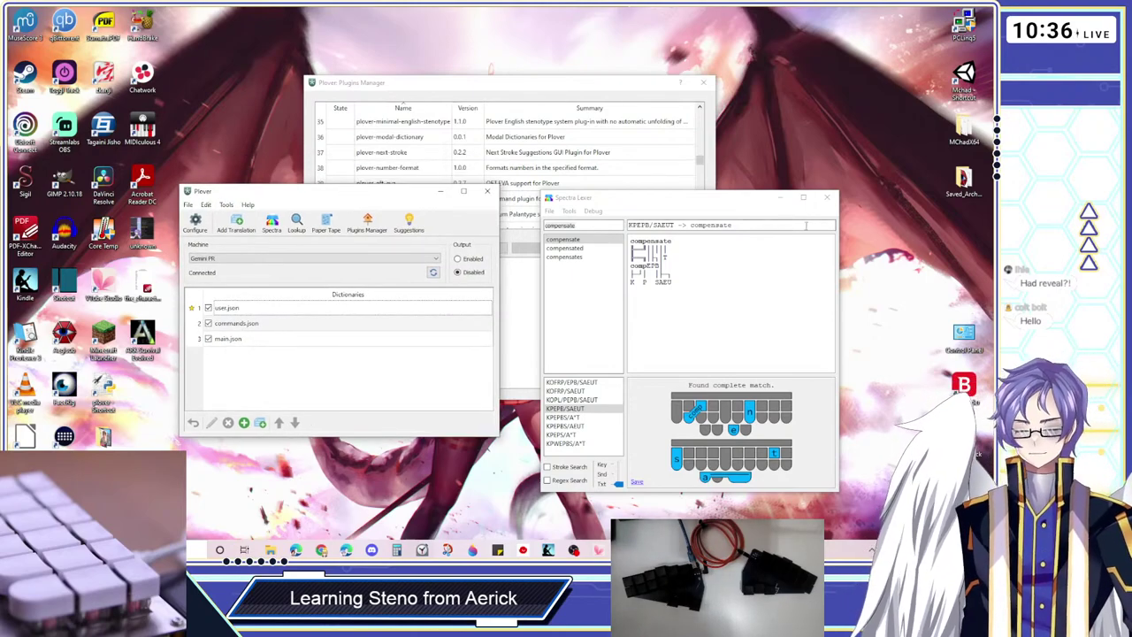
Close Spectra Lexer and the Plugins Manager, and reposition the Plover main window on the desktop
left_click(827, 197)
left_click_drag(340, 195, 371, 194)
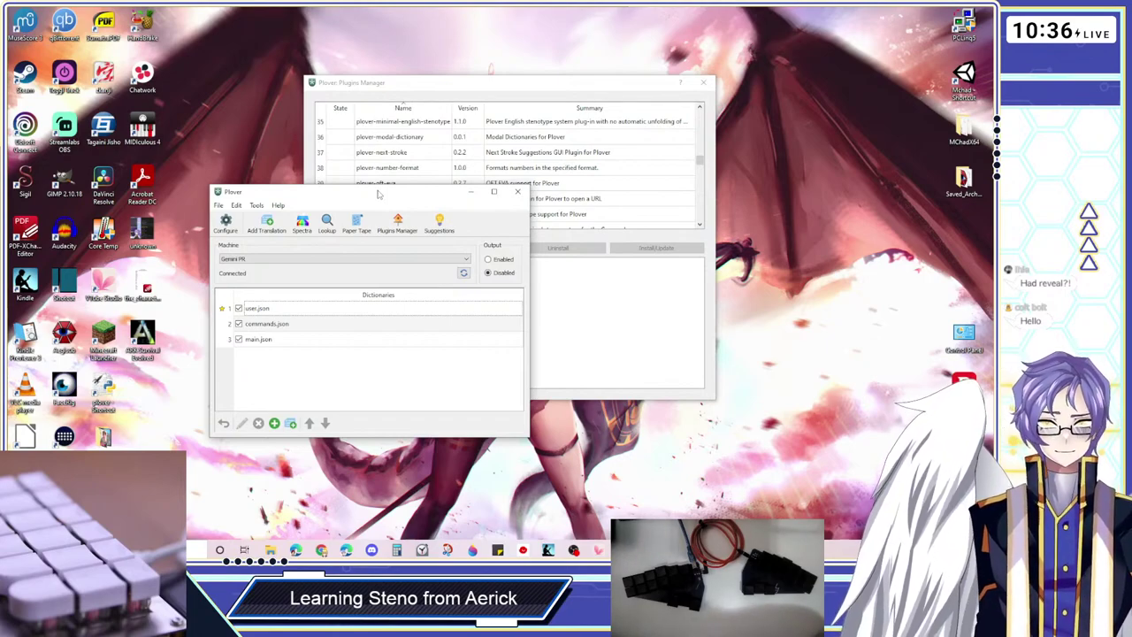
left_click(703, 83)
left_click_drag(407, 197, 433, 200)
left_click_drag(401, 230, 363, 236)
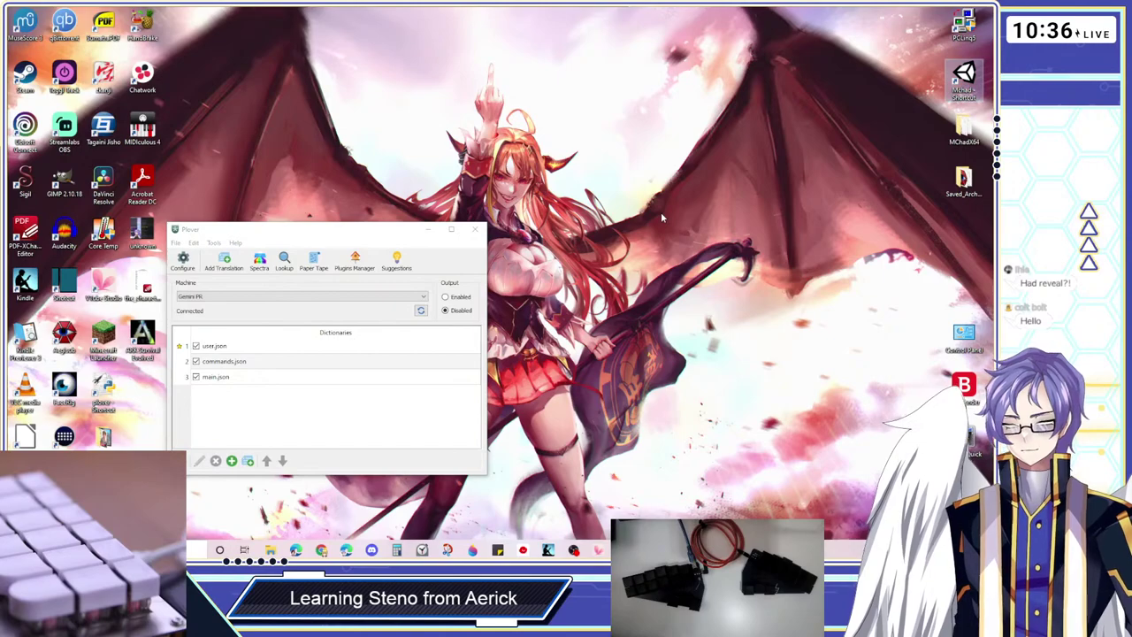
left_click(644, 248)
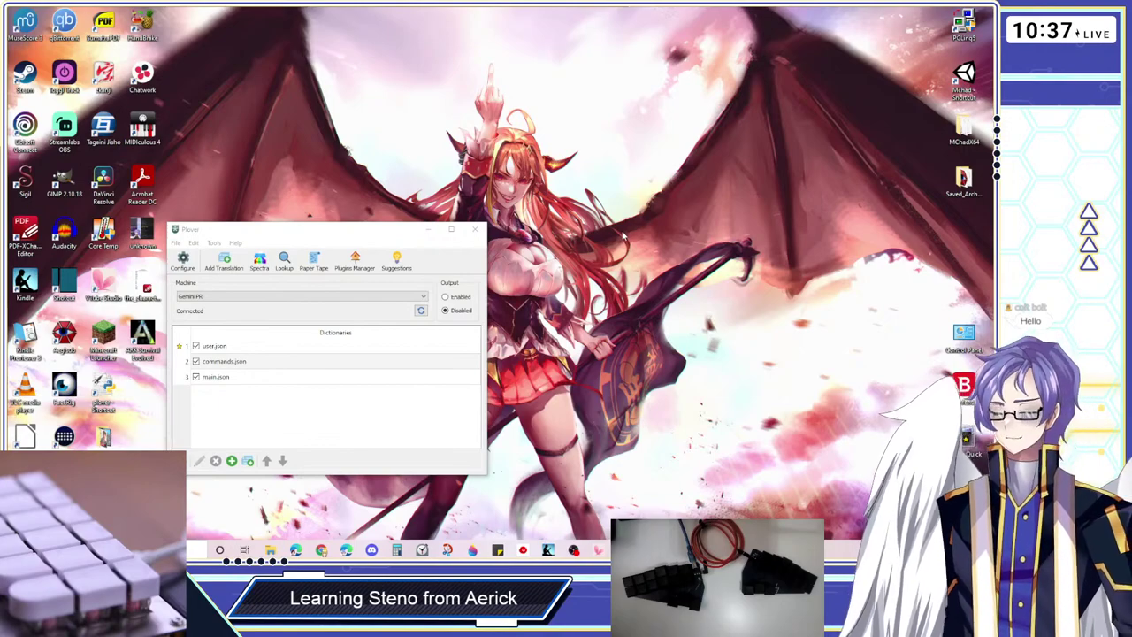
Reopen Spectra Lexer from Plover and arrange the two windows so the dictionaries and the compensate breakdown can be seen
left_click_drag(342, 229, 572, 220)
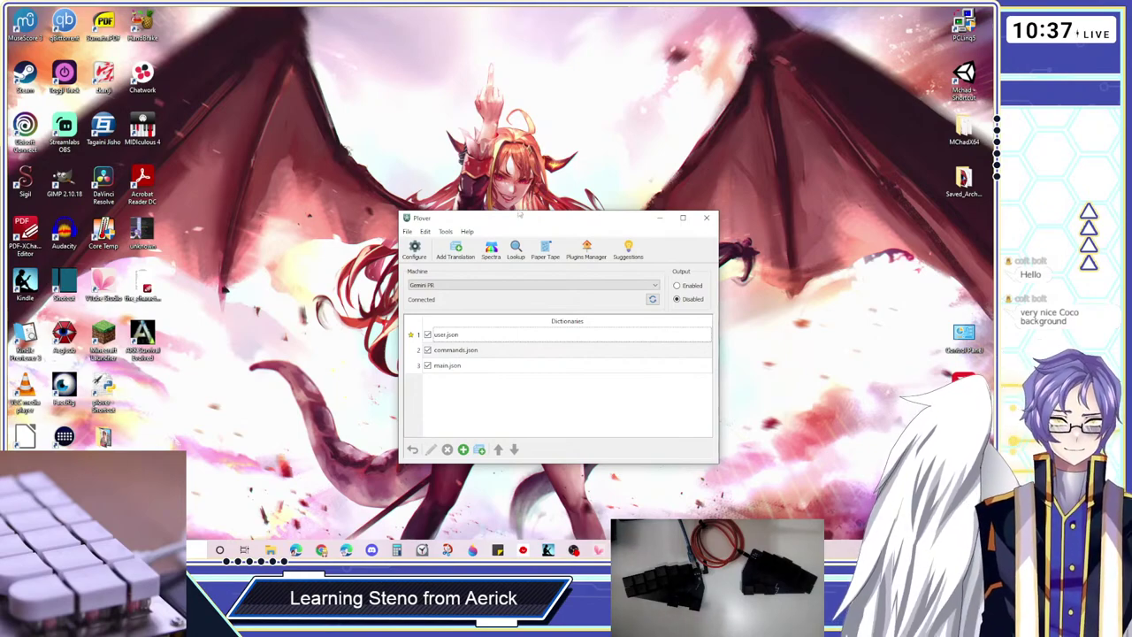
left_click_drag(526, 227, 403, 222)
left_click(369, 248)
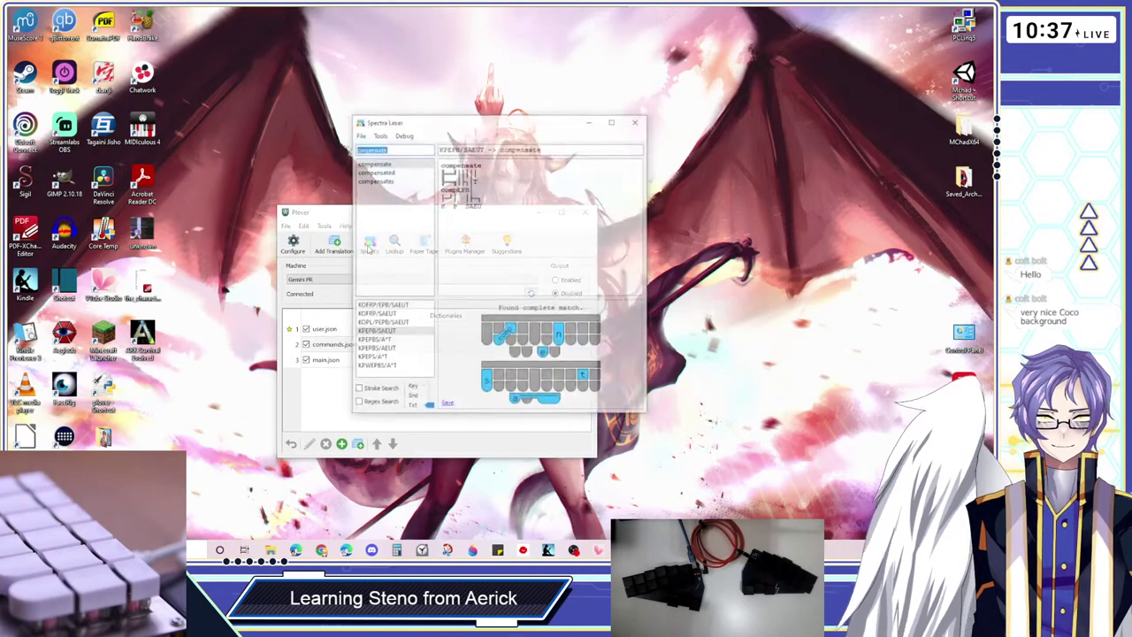
left_click_drag(510, 126, 627, 170)
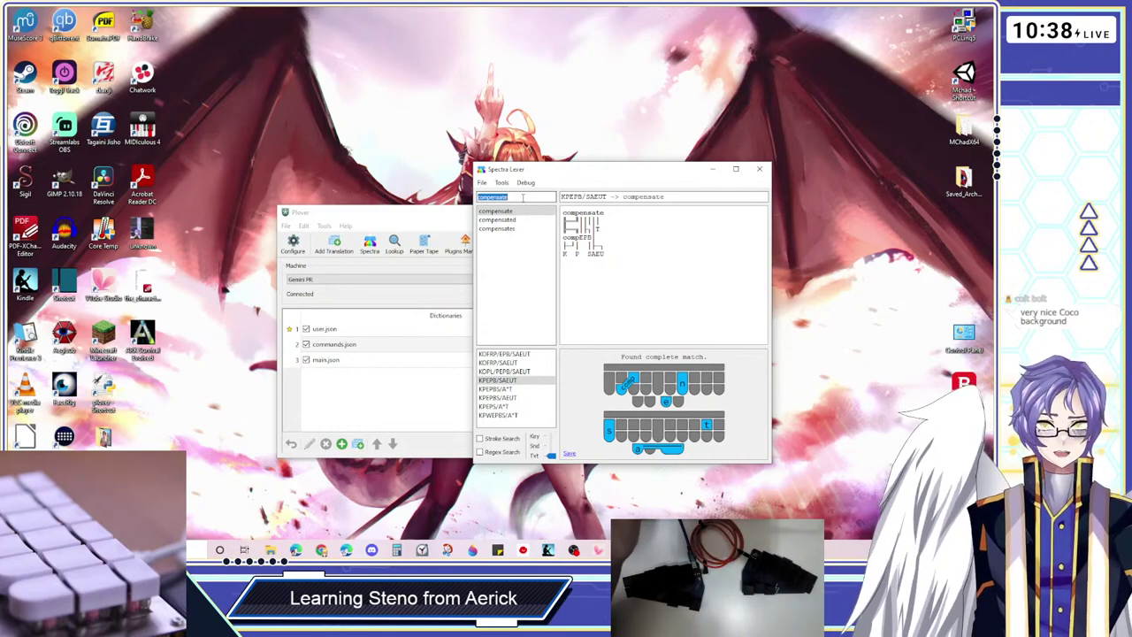
Compare the compensate outlines KOFRP/SAEUT, KPEPB/SAEUT, KPEPBS/AEUT, KPEPS/A*T and KOPL/PEPB/SAEUT in Spectra Lexer
left_click(517, 364)
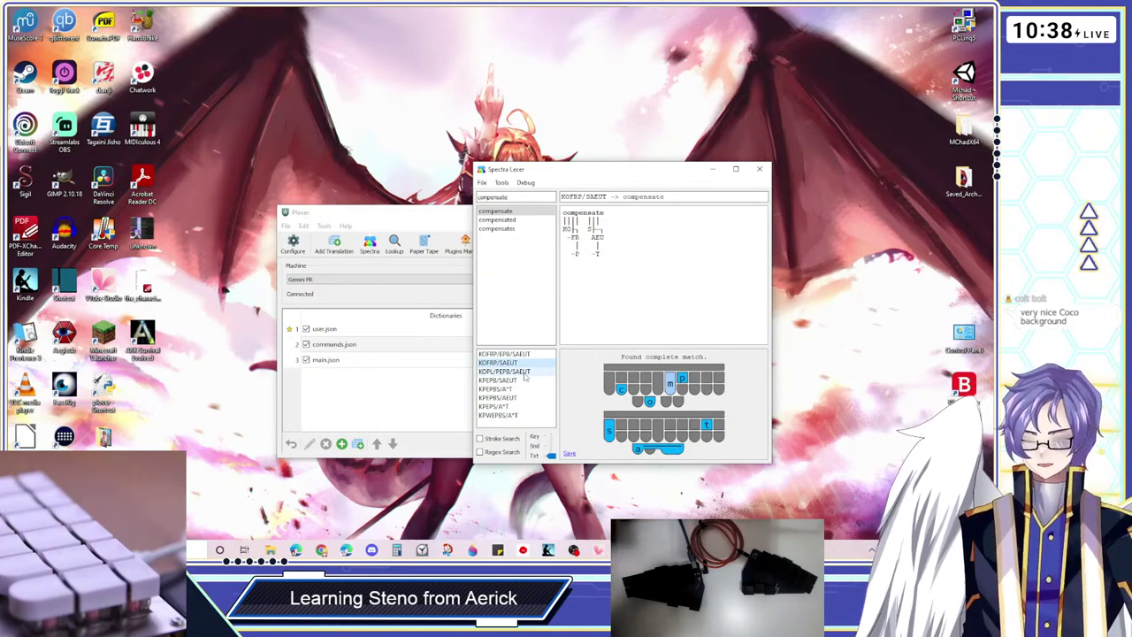
left_click(525, 380)
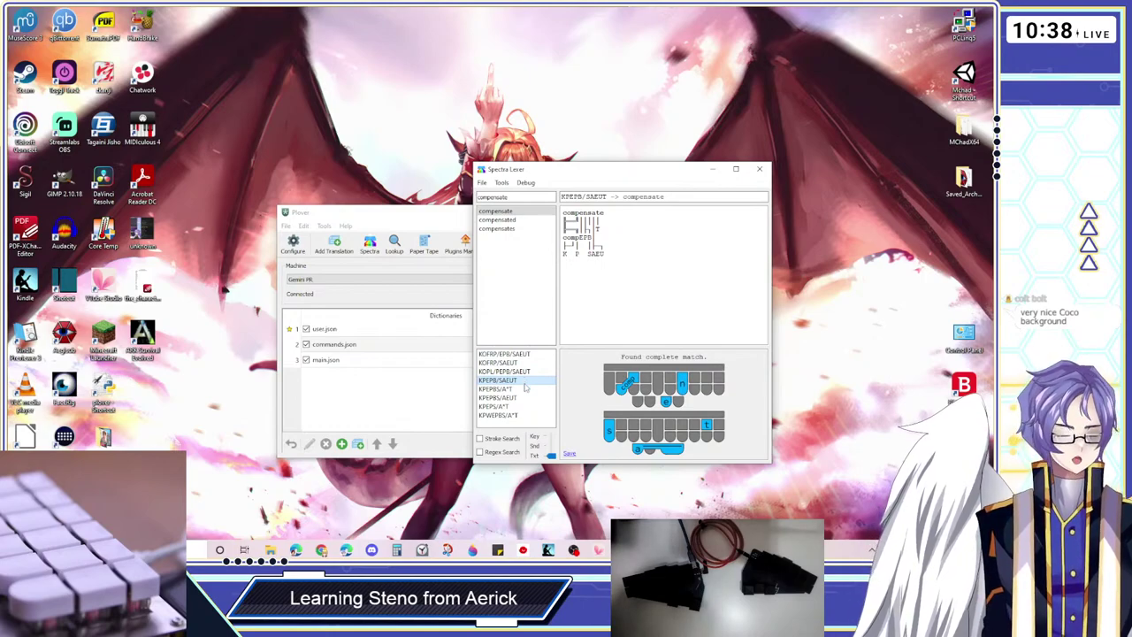
left_click(527, 398)
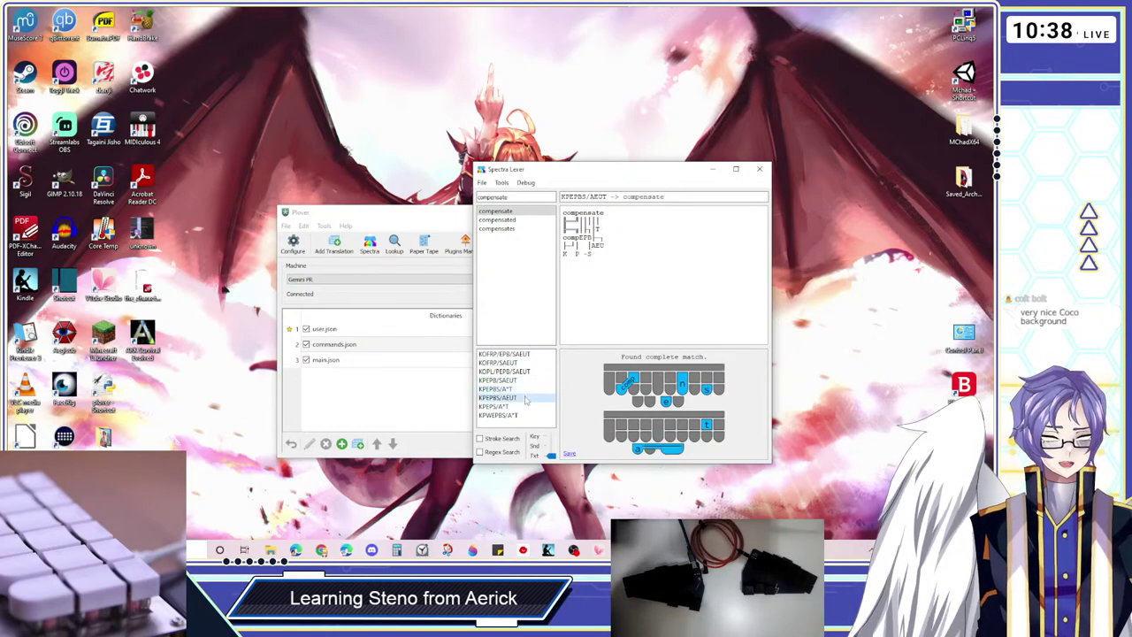
left_click(528, 407)
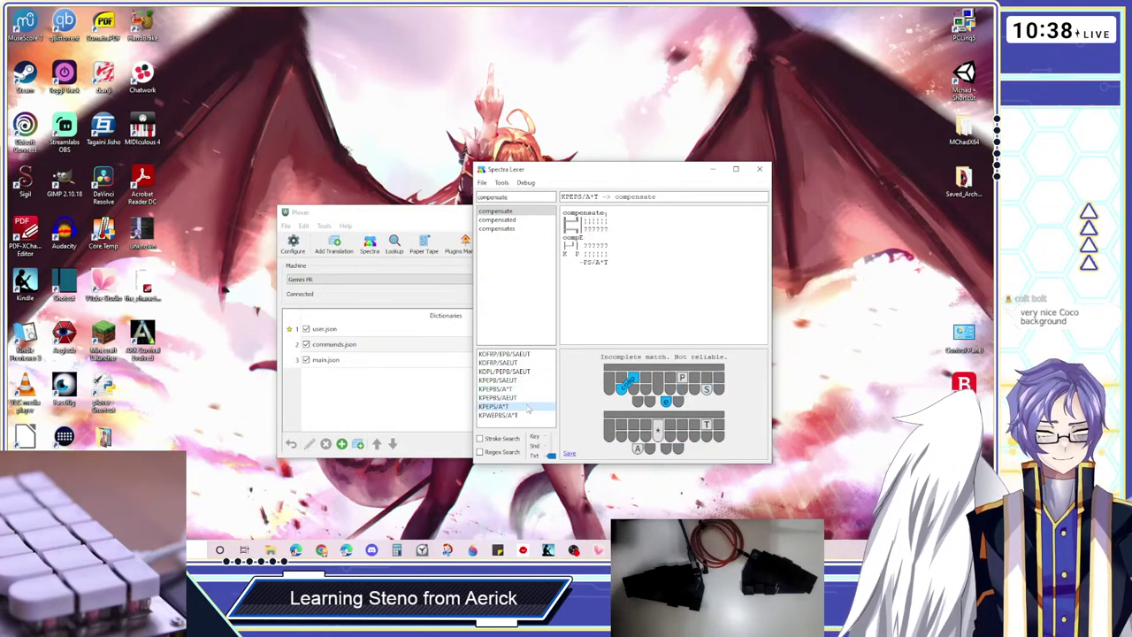
left_click(531, 374)
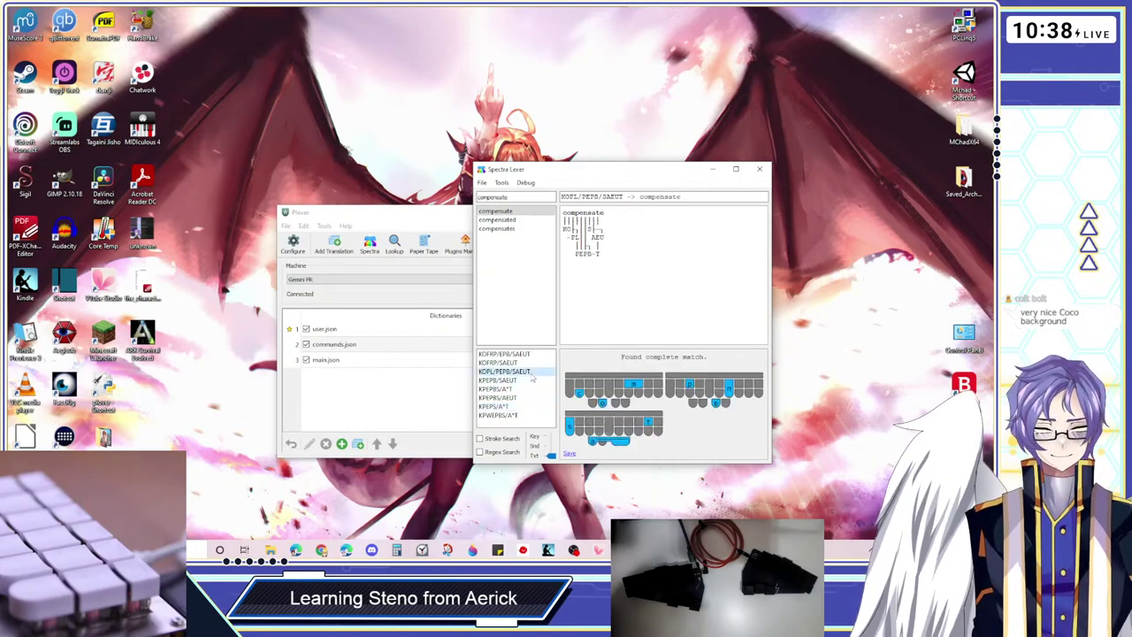
Compare the compensate outlines KOFRP/SAEUT, KPEPBS/A*T and KPEPB/SAEUT in Spectra Lexer
left_click(531, 363)
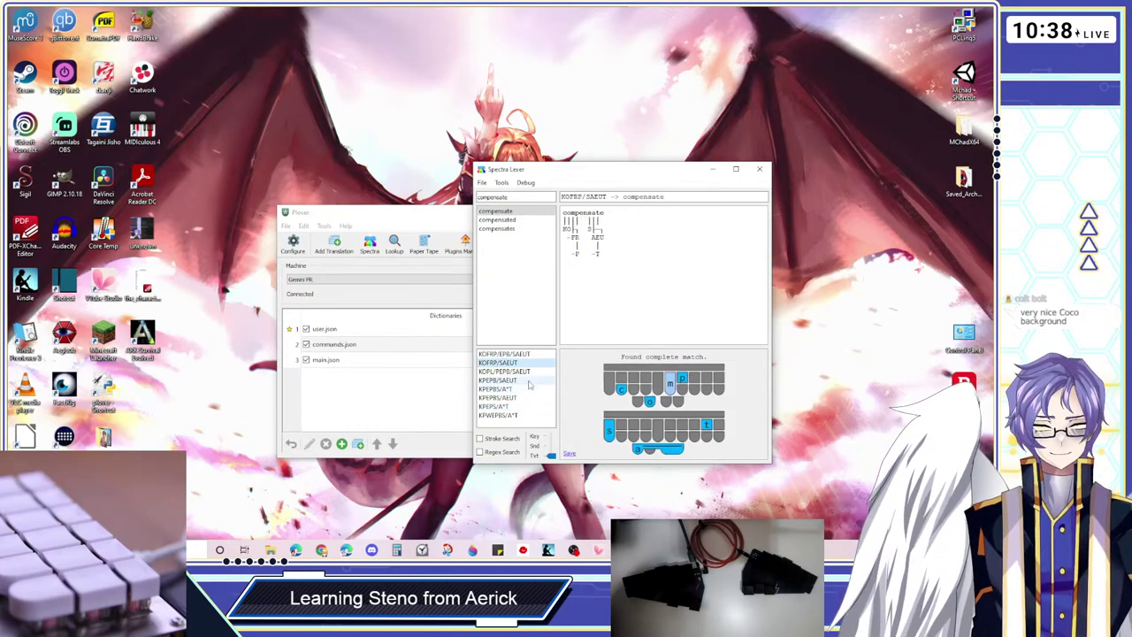
left_click(528, 390)
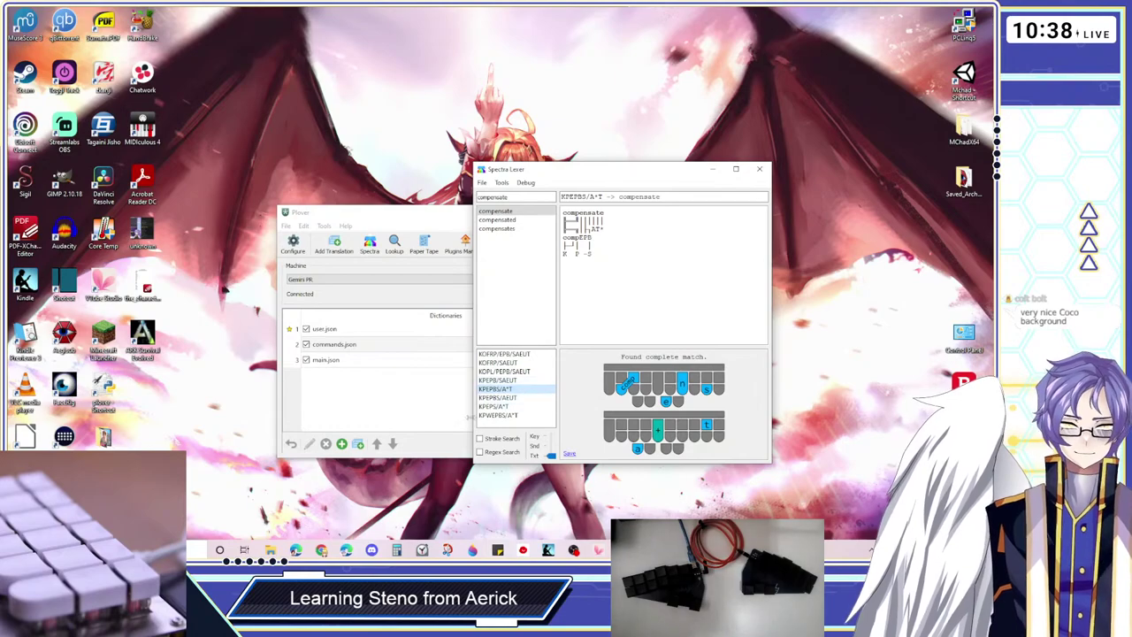
left_click(524, 380)
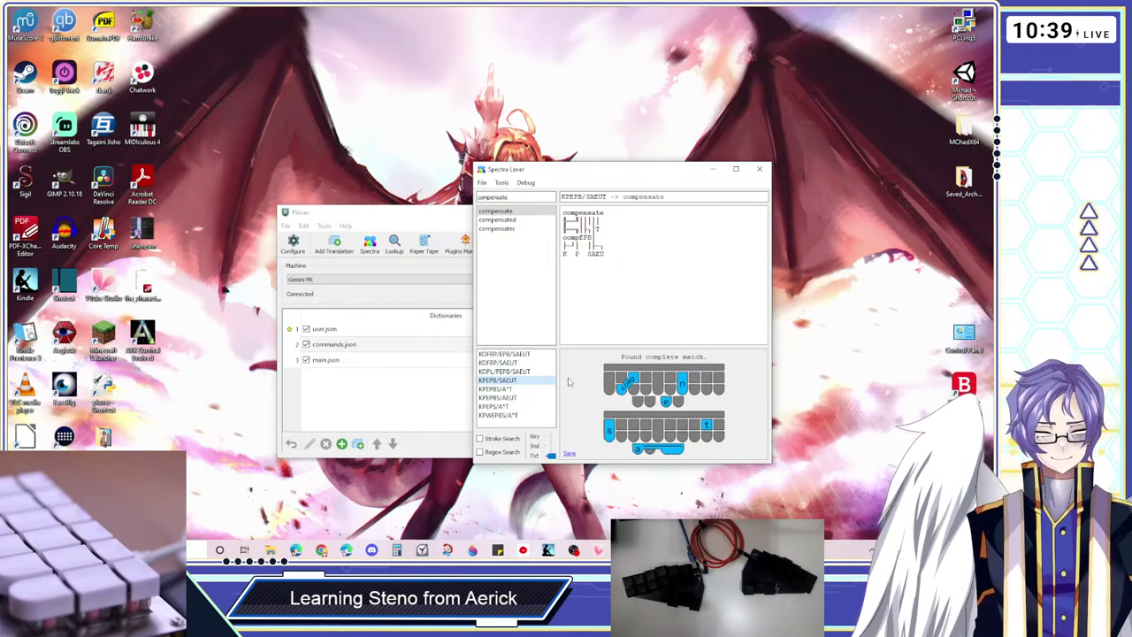
Move the Plover main window further away from Spectra Lexer and bring Spectra Lexer back to the front
left_click(369, 397)
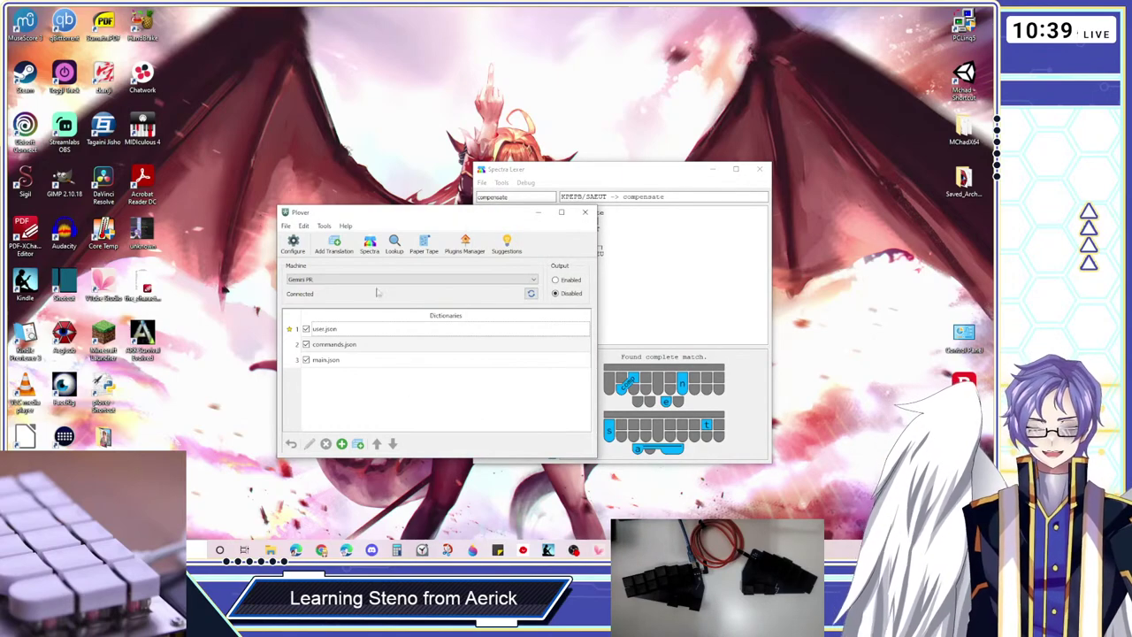
left_click_drag(402, 213, 364, 191)
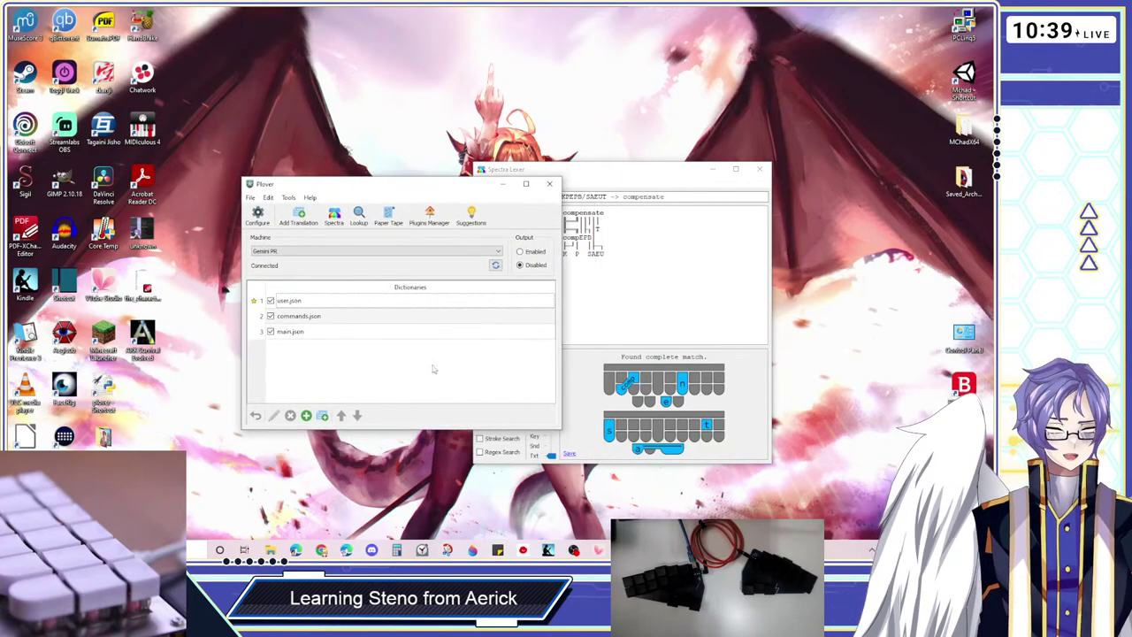
left_click(620, 312)
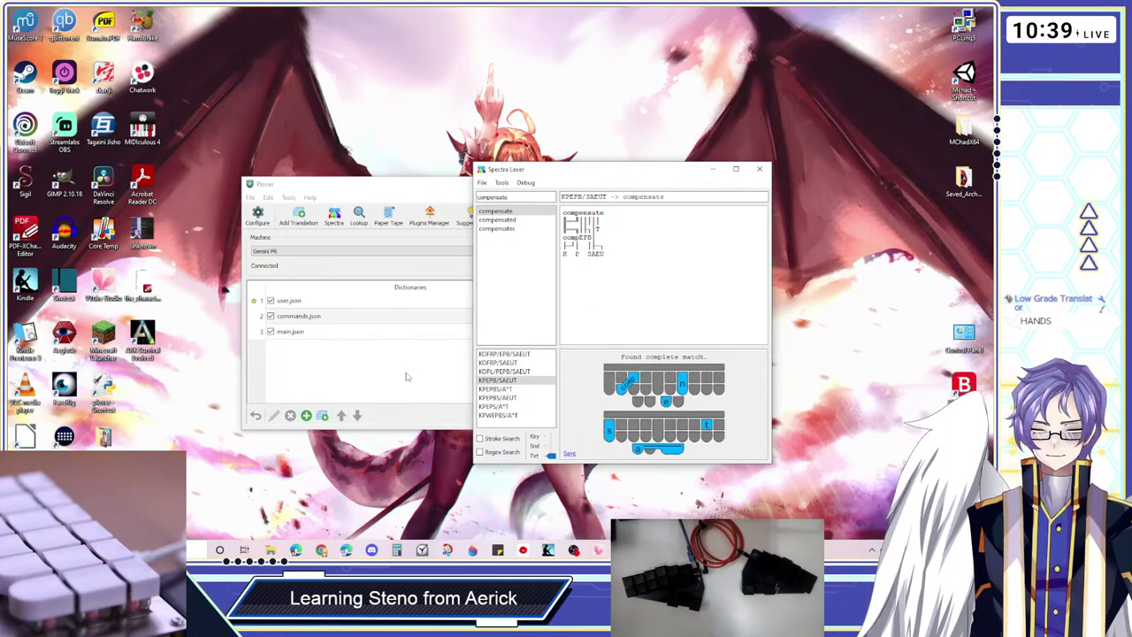
Switch to the browser window with the YouTube steno typing video, view it briefly and minimize it
mouse_move(346, 550)
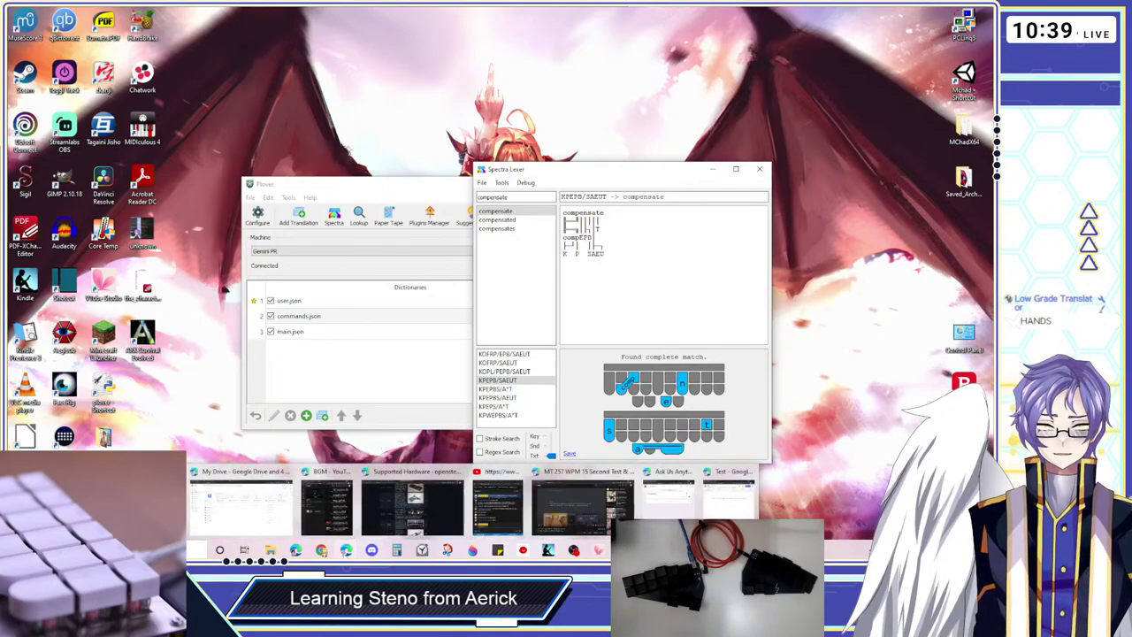
left_click(354, 495)
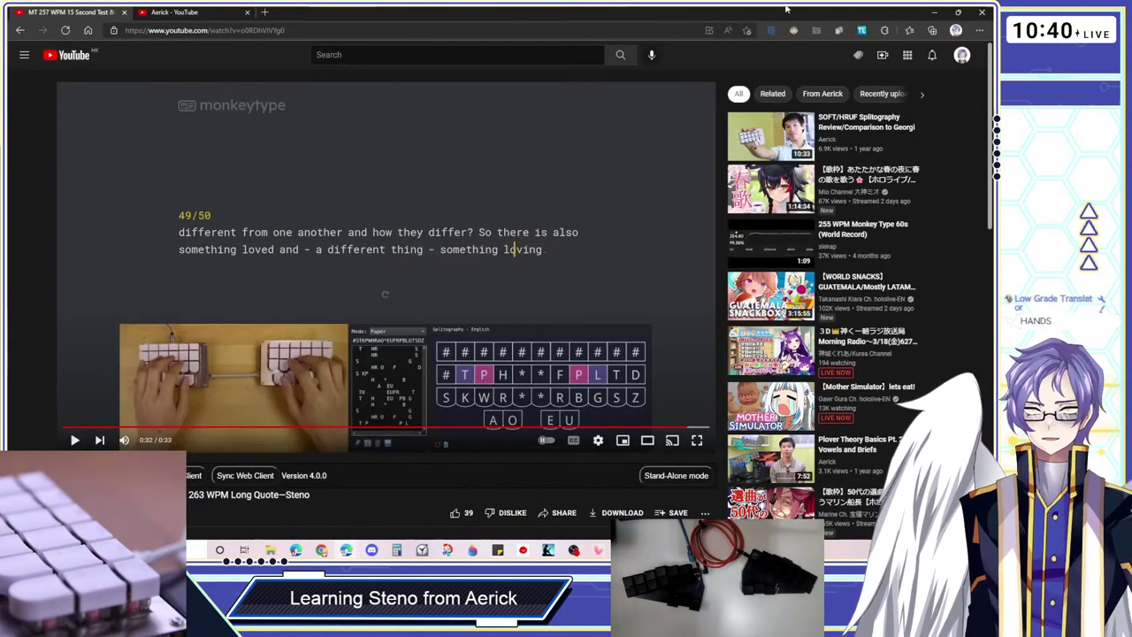
left_click(935, 13)
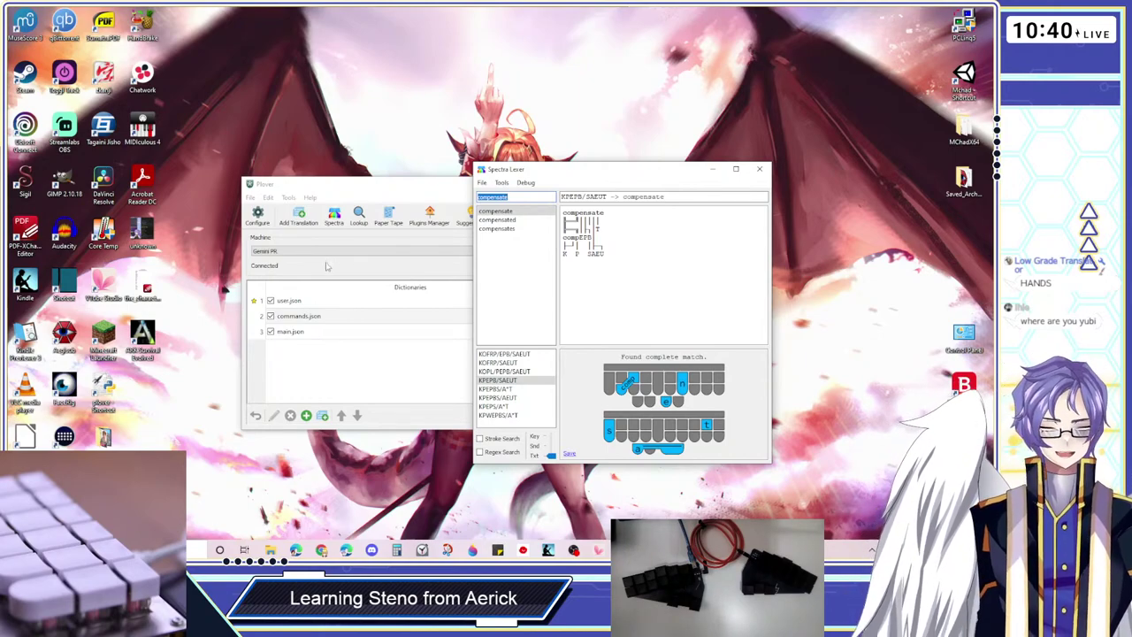
Reposition the Plover main window on the desktop and close Spectra Lexer
left_click(386, 186)
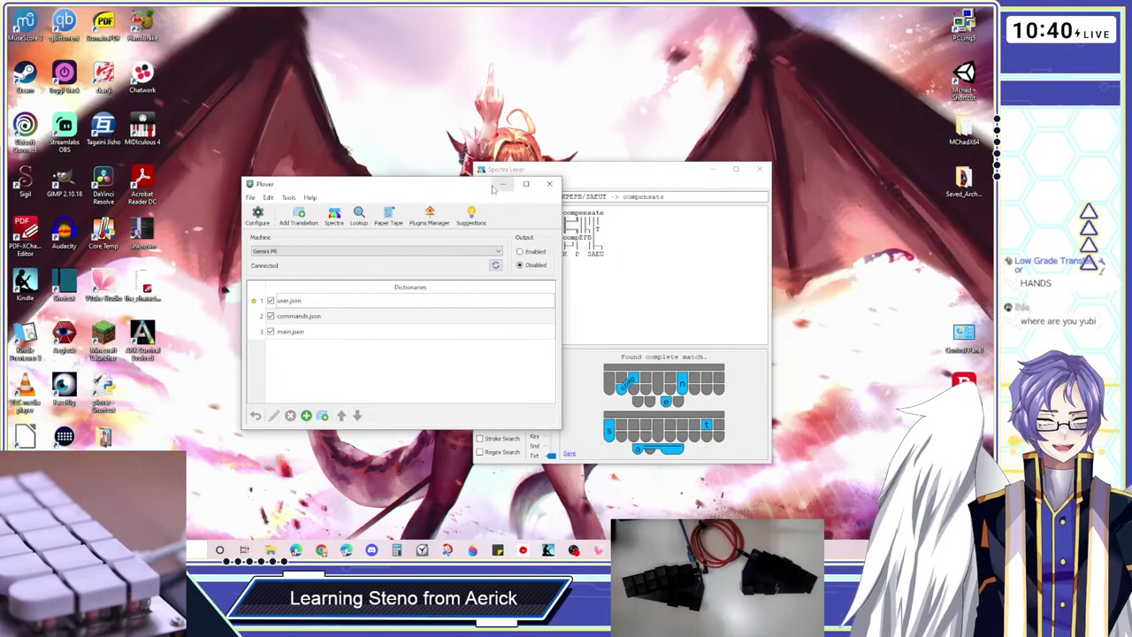
left_click_drag(448, 188, 402, 207)
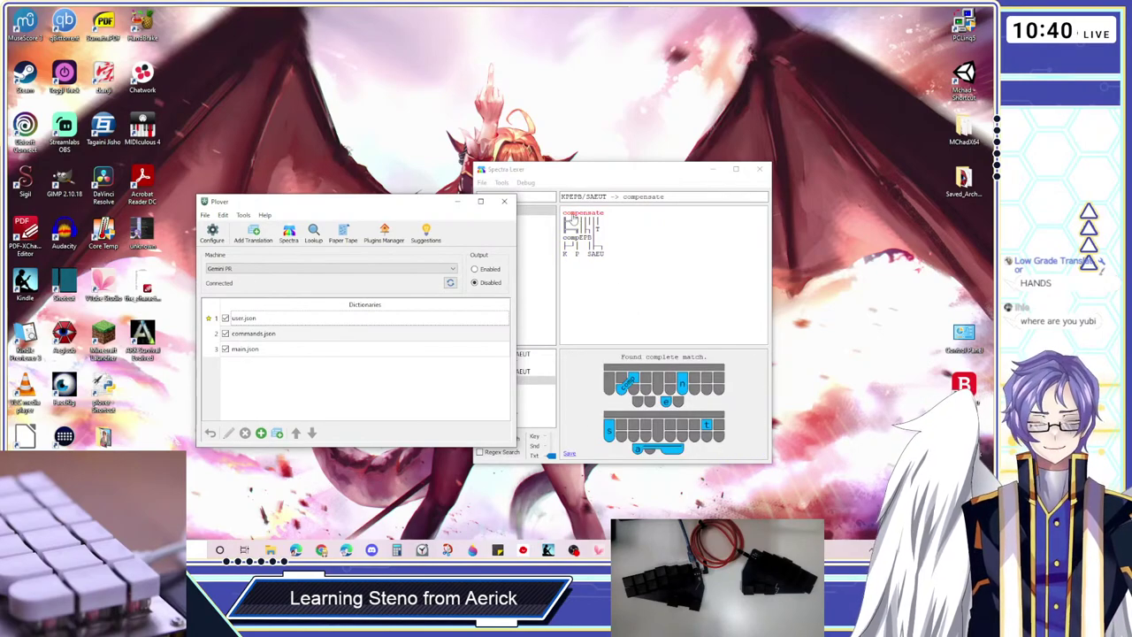
left_click(577, 254)
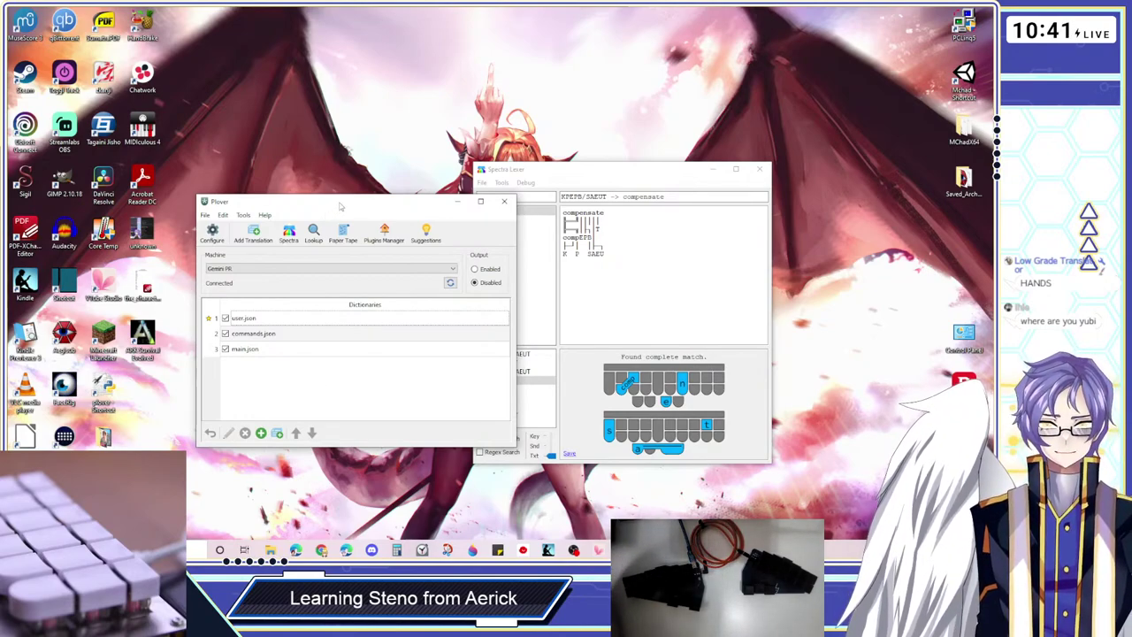
left_click_drag(341, 205, 330, 237)
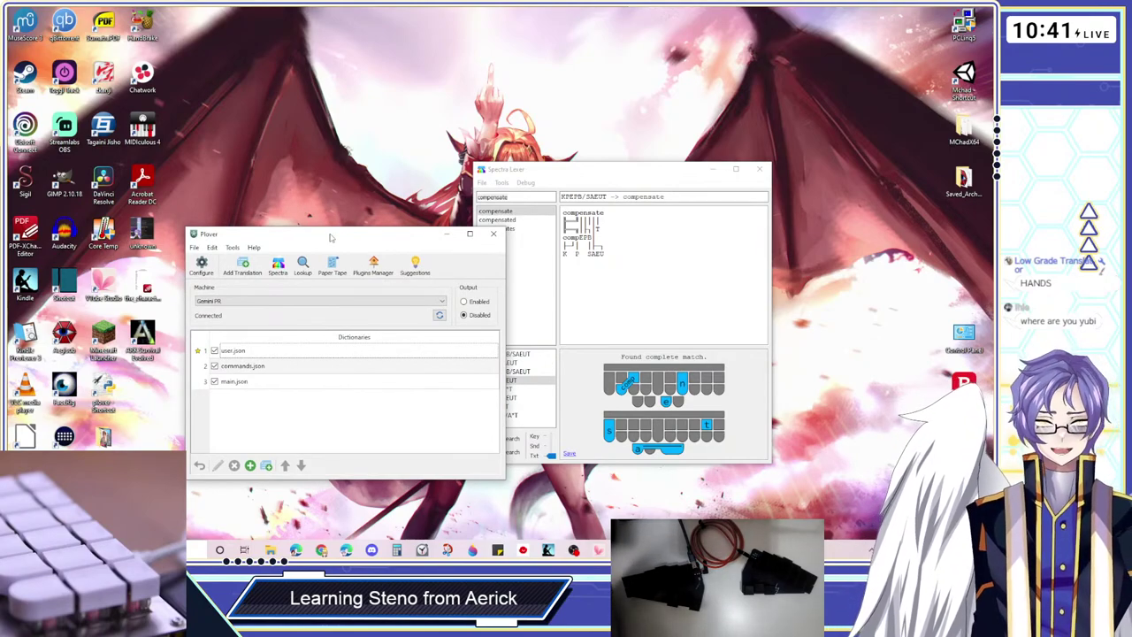
left_click_drag(330, 237, 326, 199)
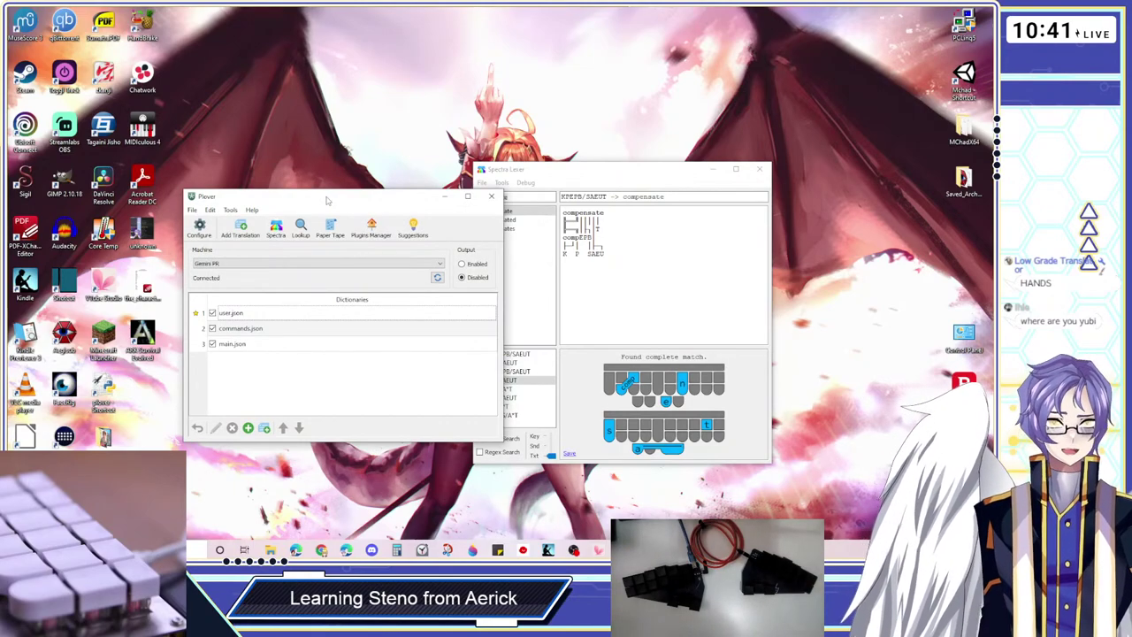
left_click(759, 168)
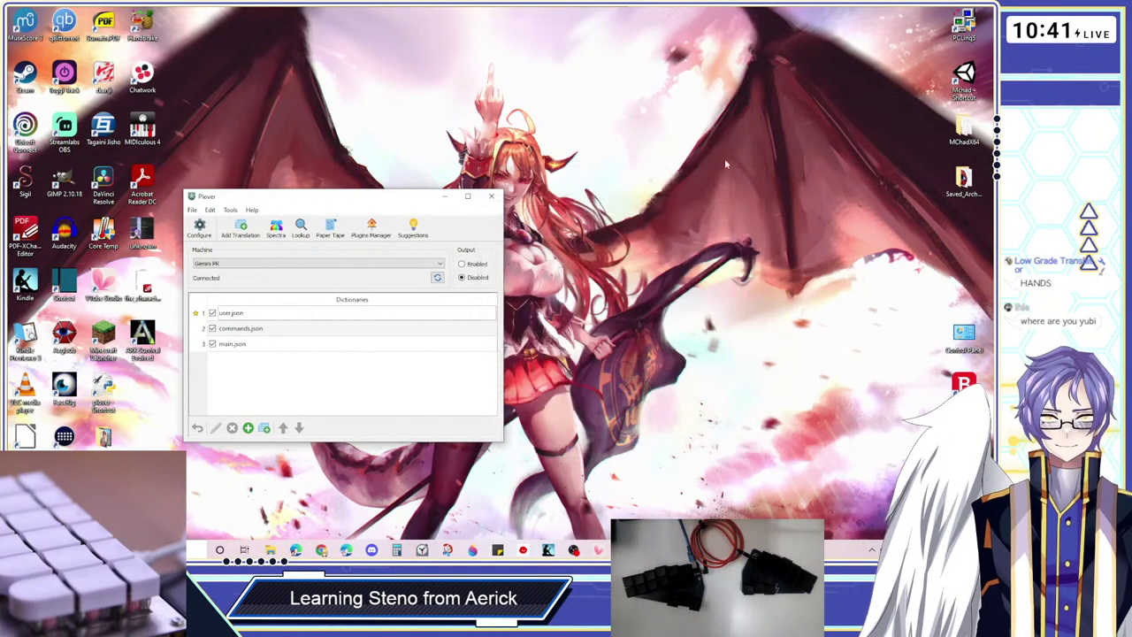
left_click_drag(335, 200, 357, 190)
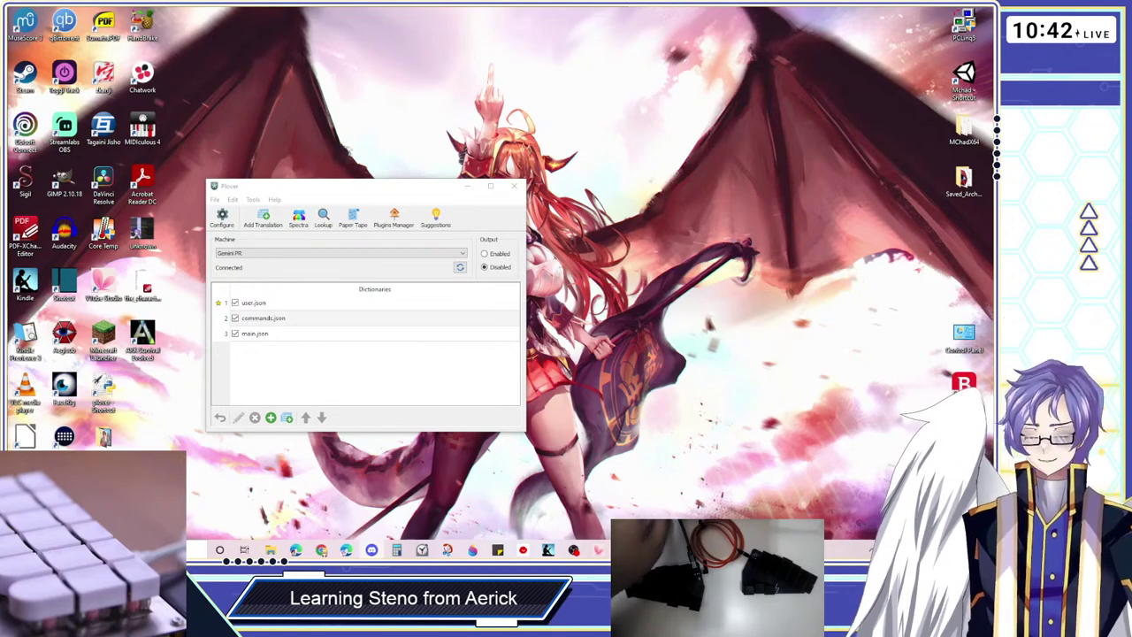
mouse_move(341, 553)
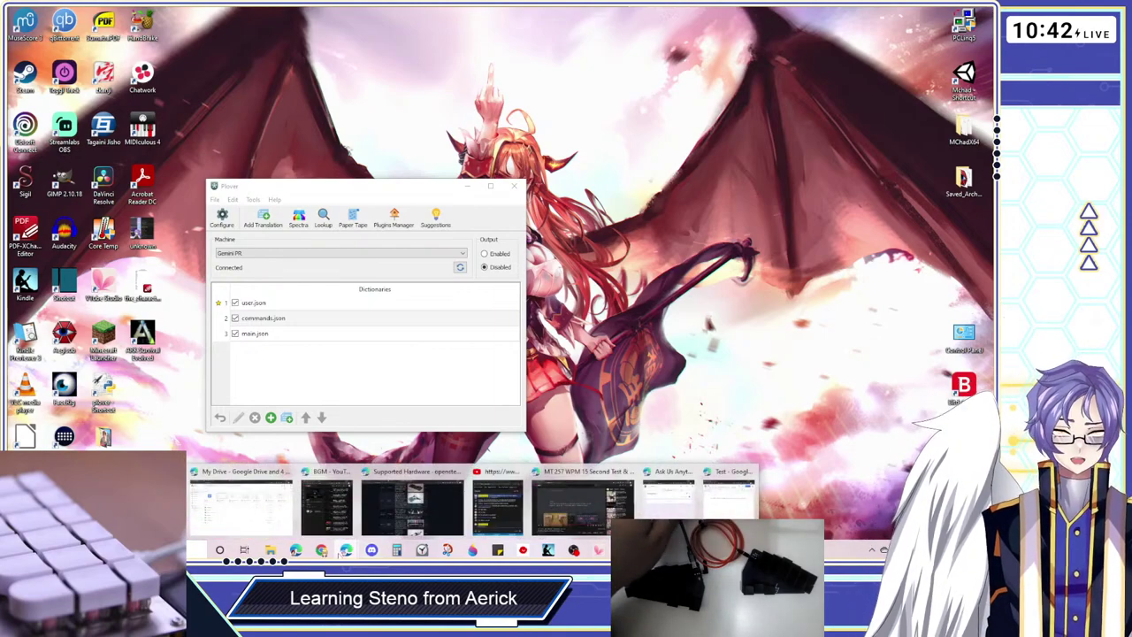
left_click(390, 511)
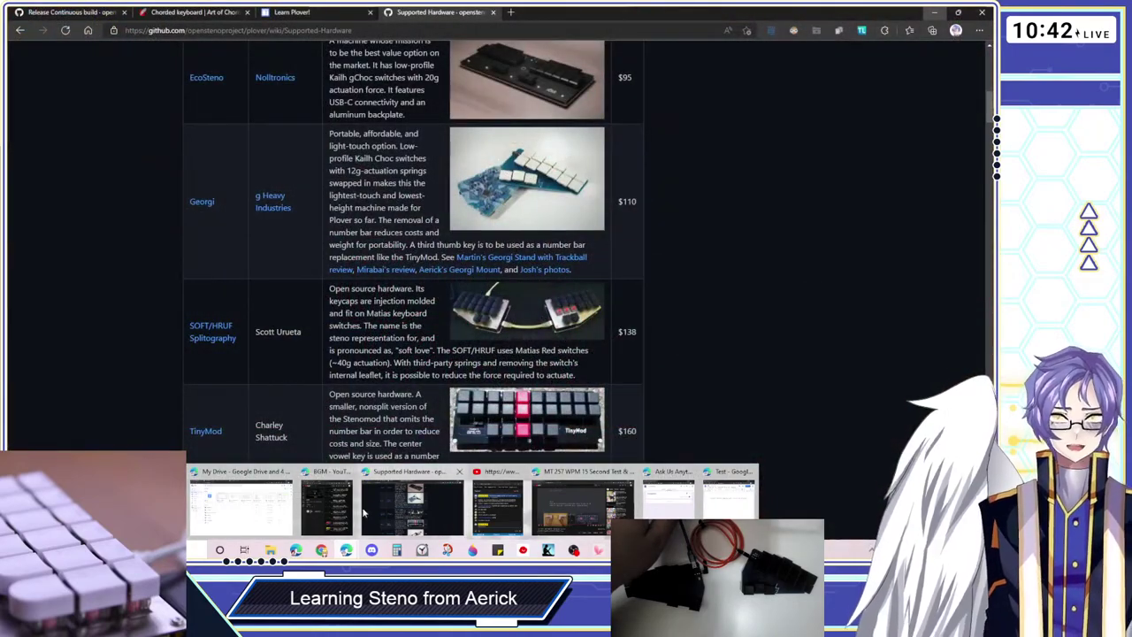
left_click(415, 29)
type("https://github.com/openstenoproject/plover/wiki/Learning-Stenography")
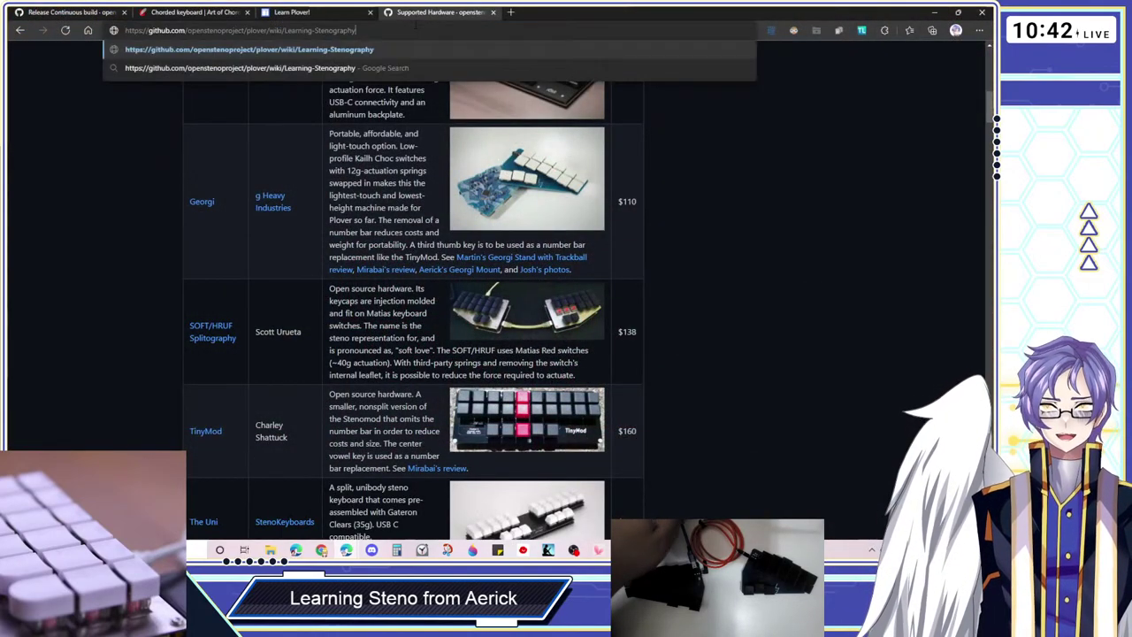
left_click(386, 53)
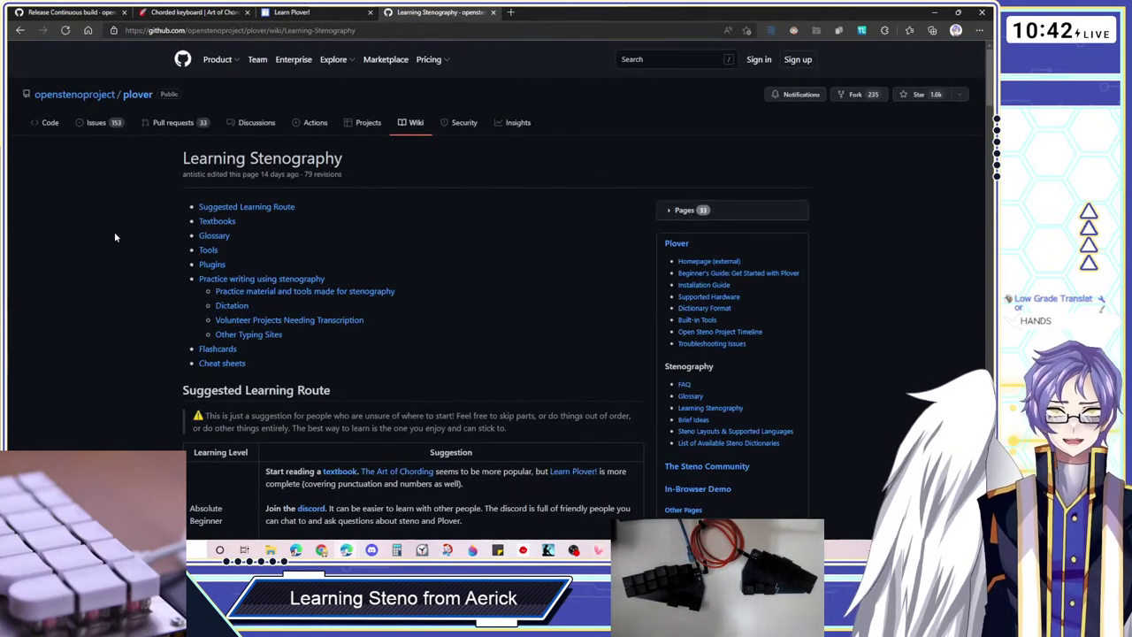
Examine the Suggested Learning Route table on the Learning Stenography page, from Absolute Beginner to ~100wpm, and skim the sections below it
scroll(114, 231, "down", 5)
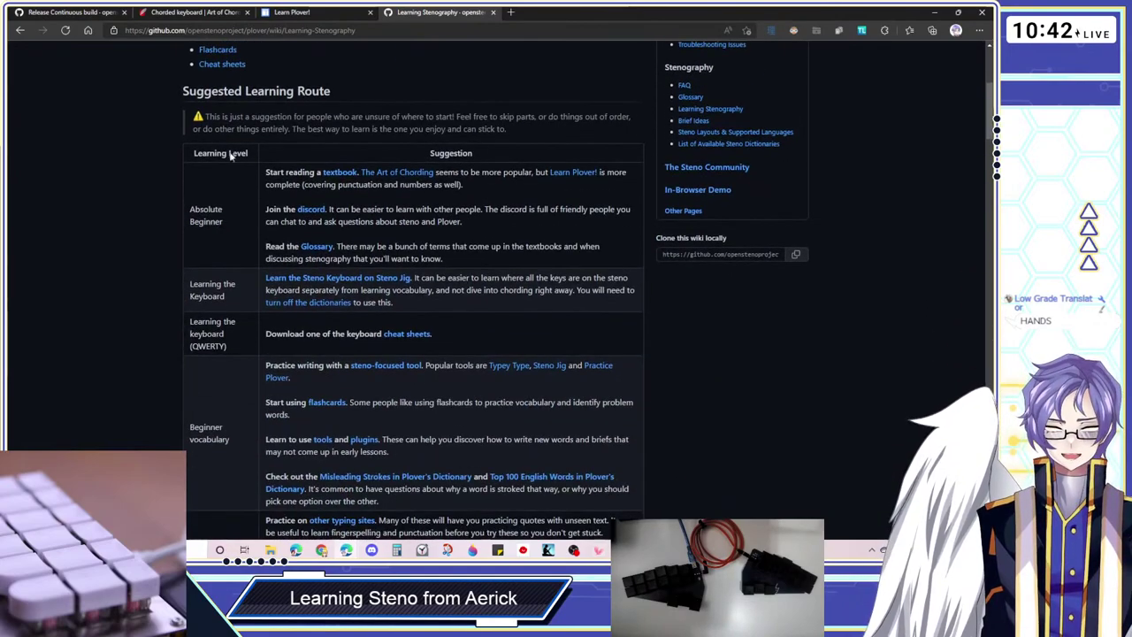
scroll(129, 217, "down", 2)
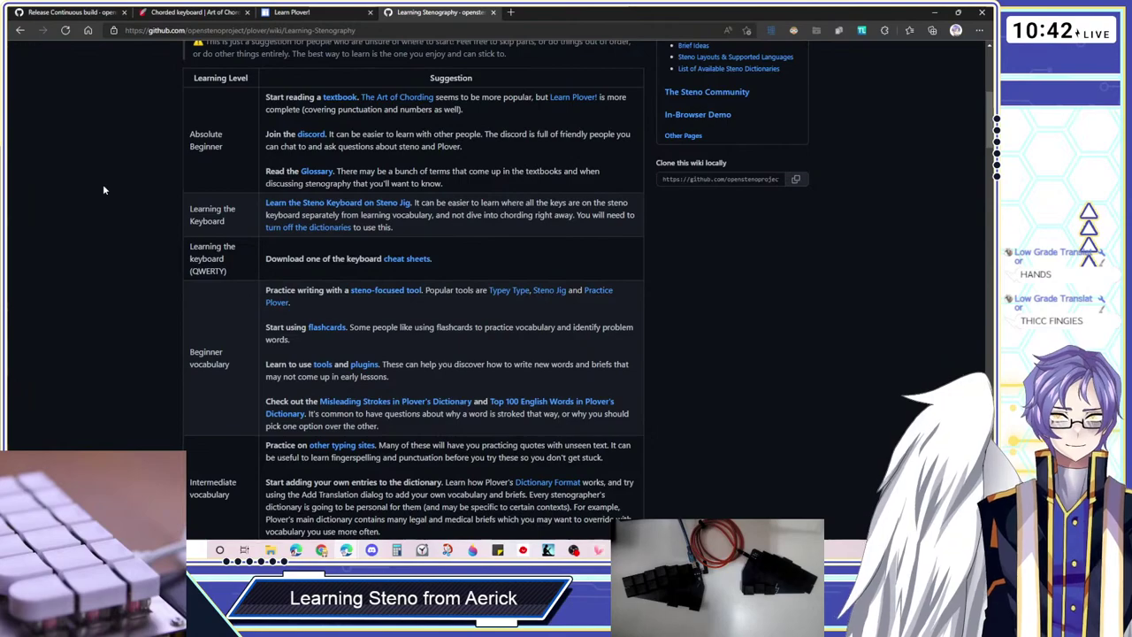
scroll(102, 189, "down", 1)
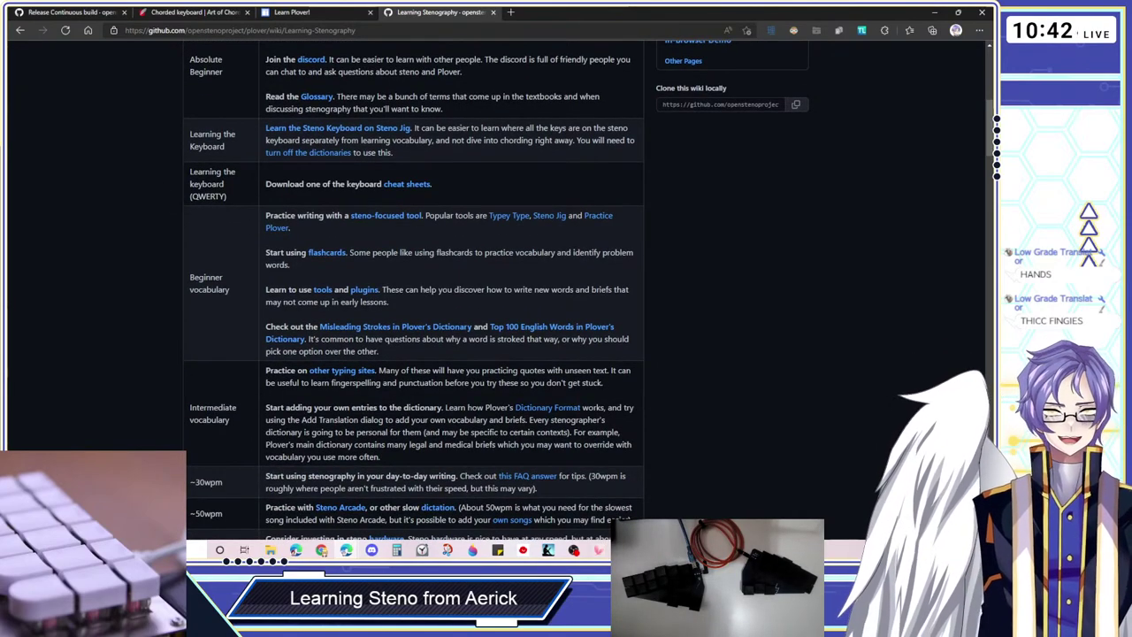
scroll(210, 182, "down", 1)
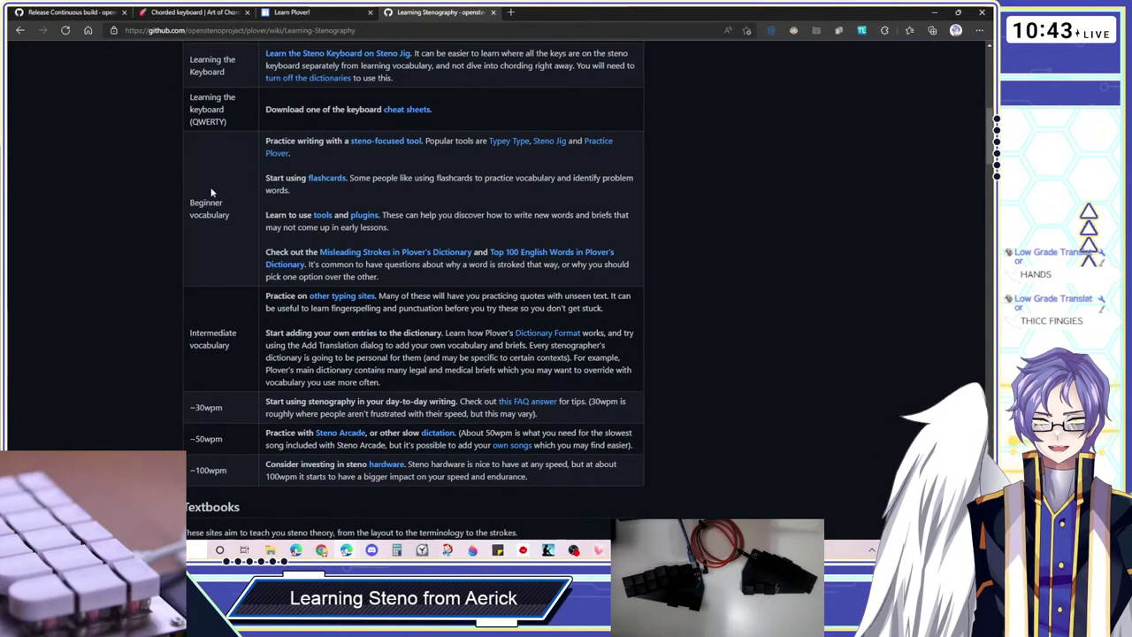
scroll(202, 171, "down", 2)
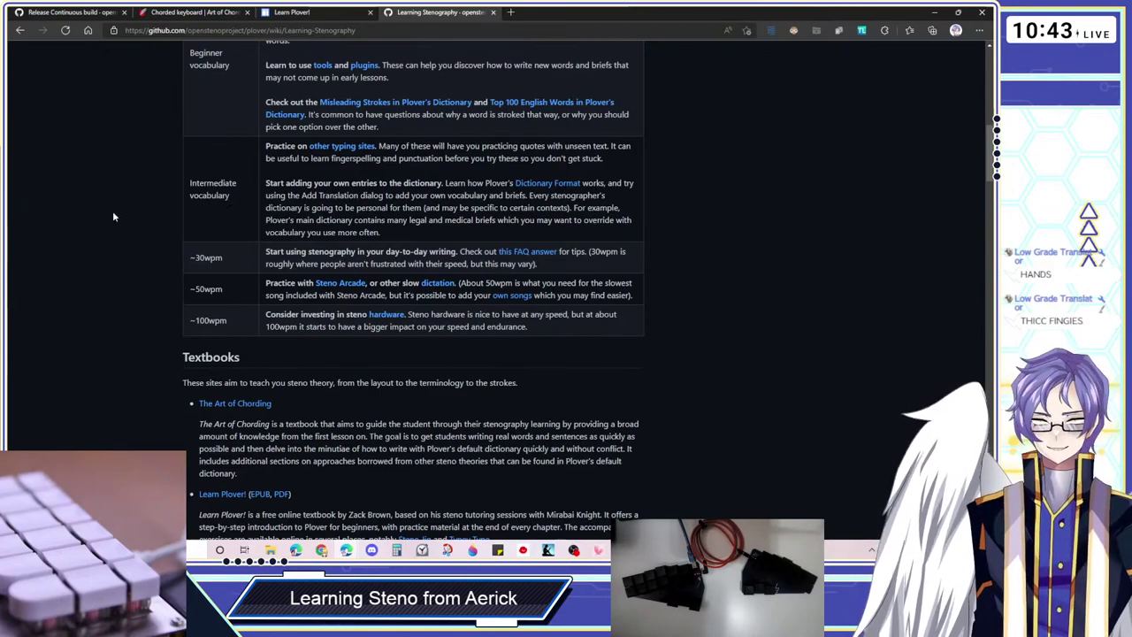
scroll(113, 215, "down", 4)
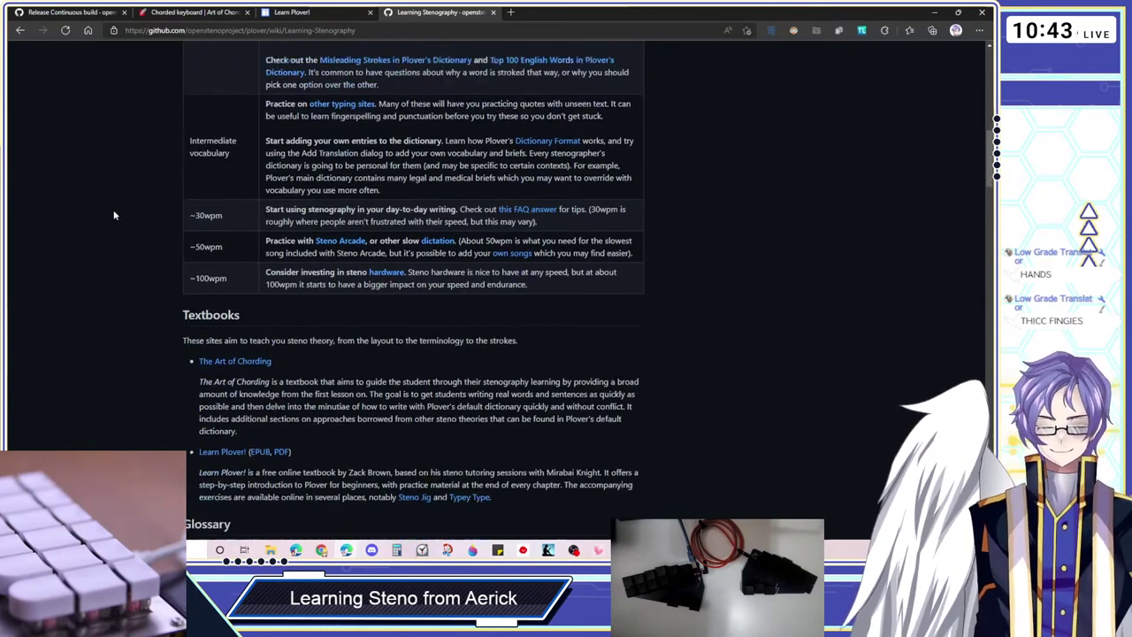
scroll(113, 215, "down", 3)
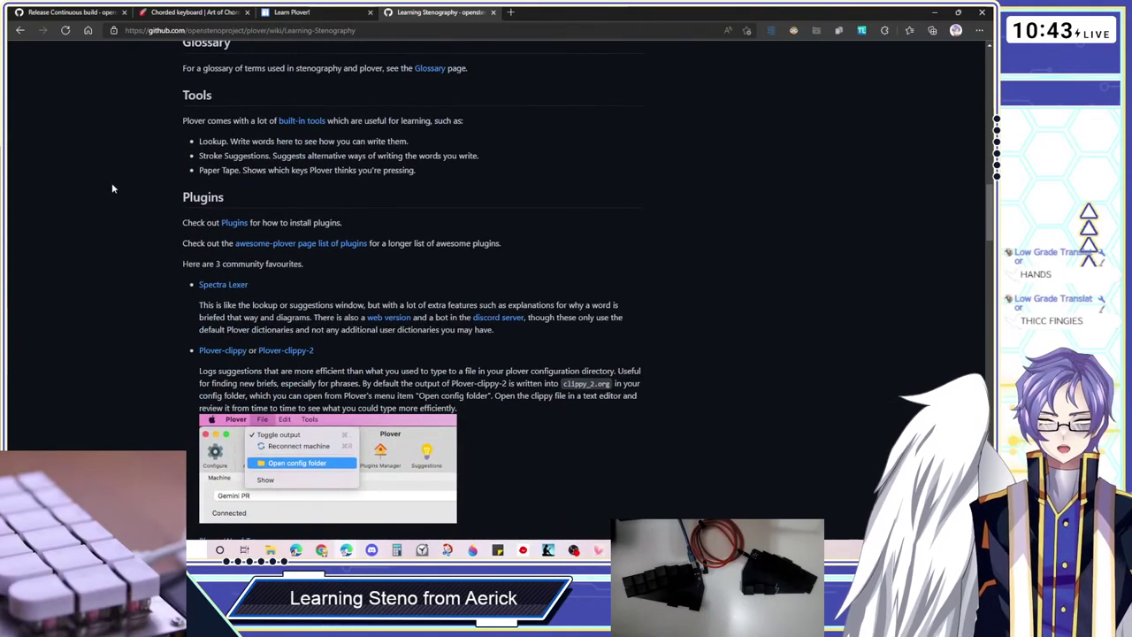
scroll(111, 189, "up", 10)
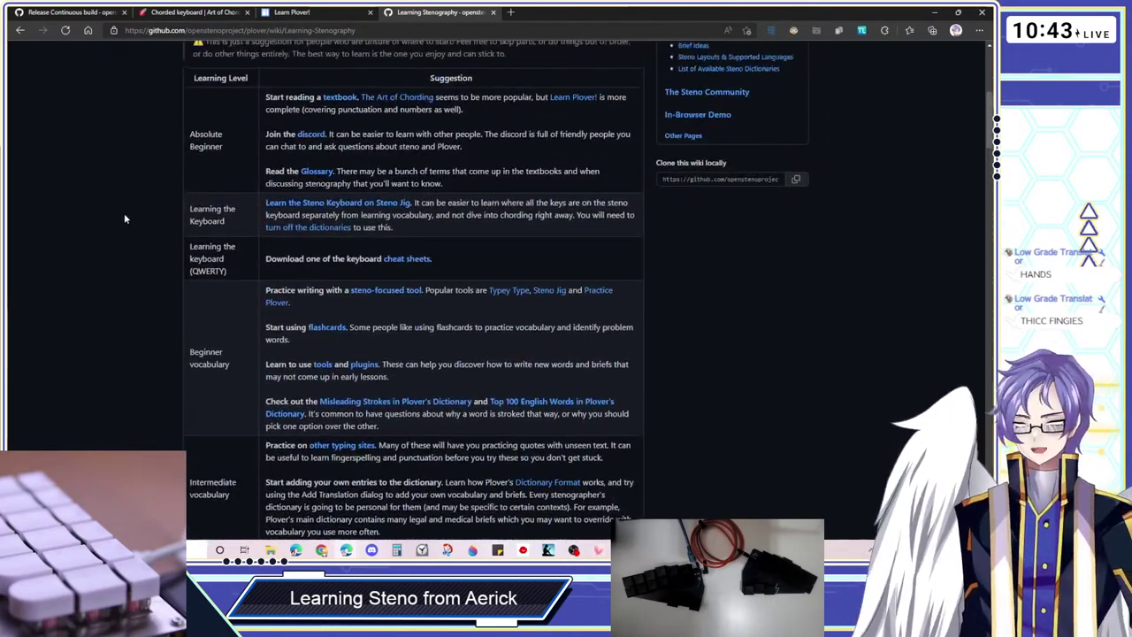
Examine the Textbooks, Glossary, Tools and Plugins sections of the Learning Stenography page, including the three community favourite plugins
scroll(123, 212, "down", 3)
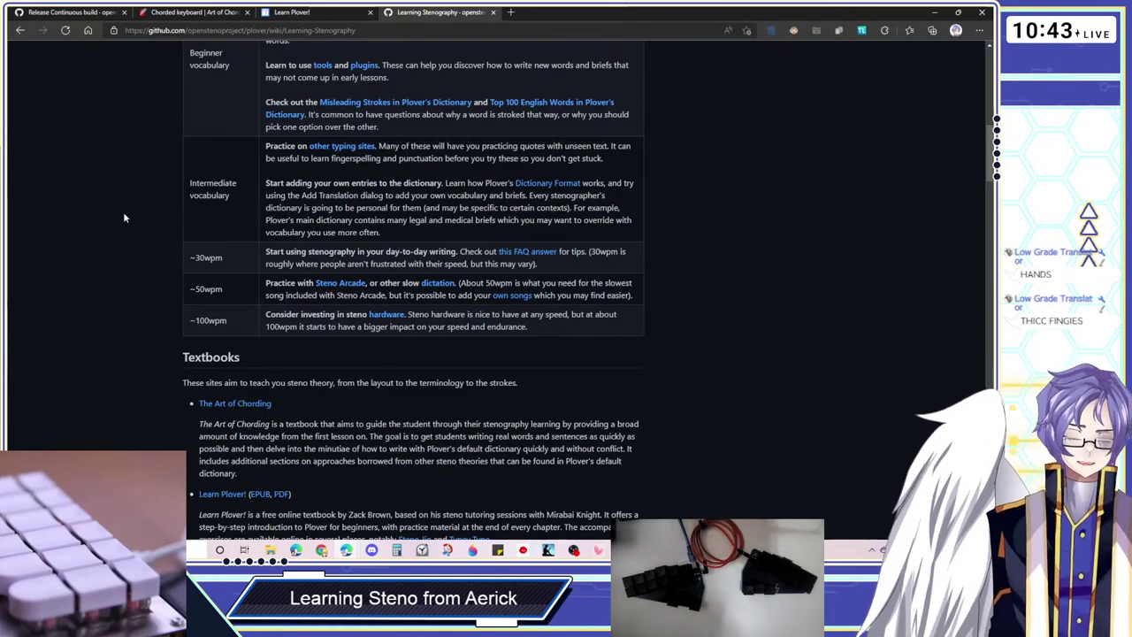
scroll(123, 218, "down", 3)
scroll(124, 217, "down", 1)
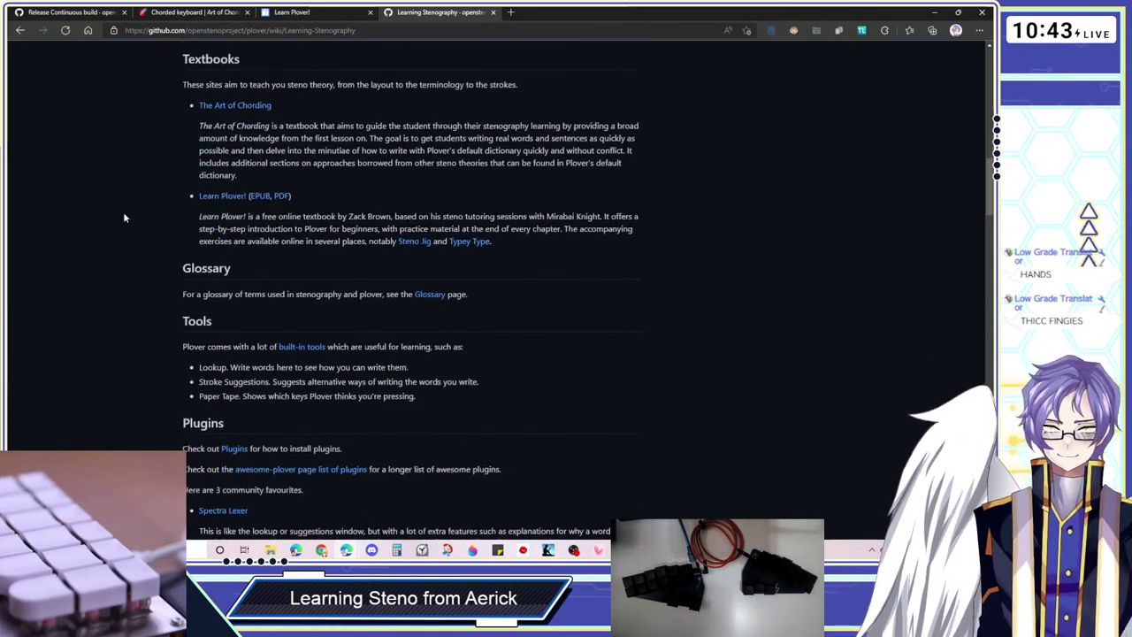
scroll(124, 218, "down", 1)
scroll(124, 218, "down", 1)
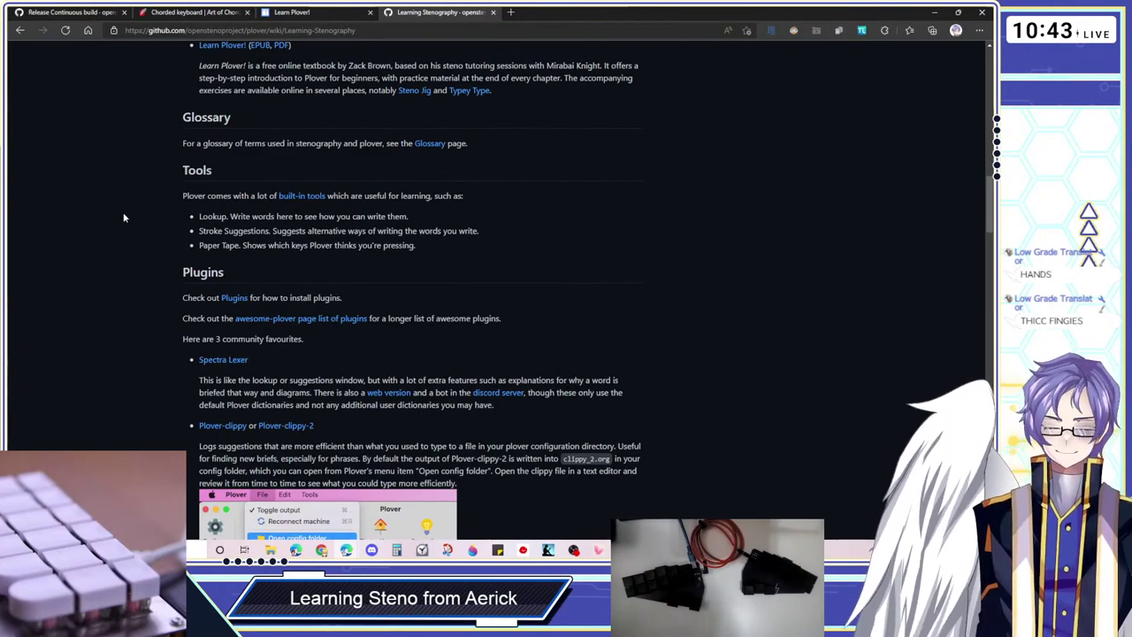
scroll(124, 217, "down", 1)
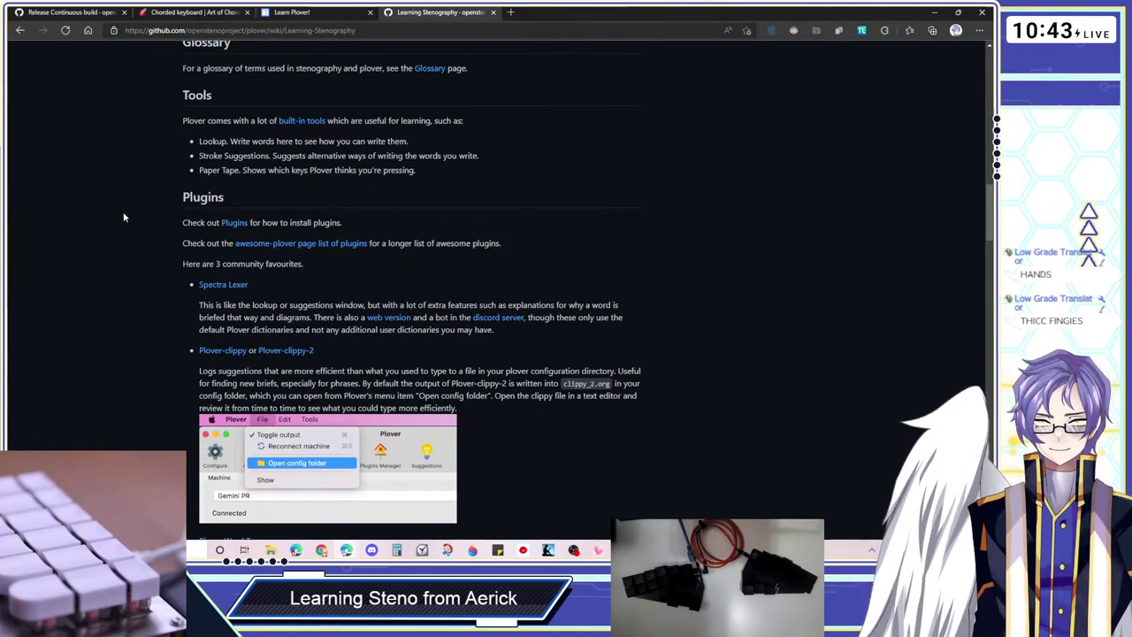
scroll(122, 212, "down", 1)
scroll(123, 211, "down", 1)
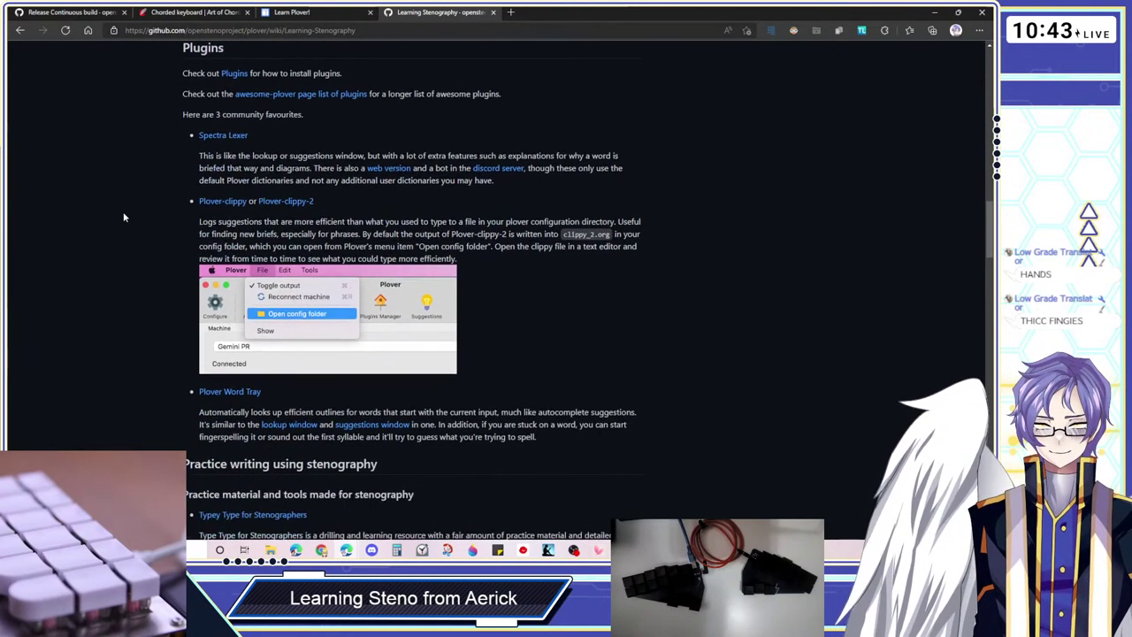
Examine the practice material and tools made for stenography, from Typey Type for Stenographers to Top 100 Words in Plover's Dictionary
scroll(123, 211, "down", 2)
scroll(123, 212, "down", 1)
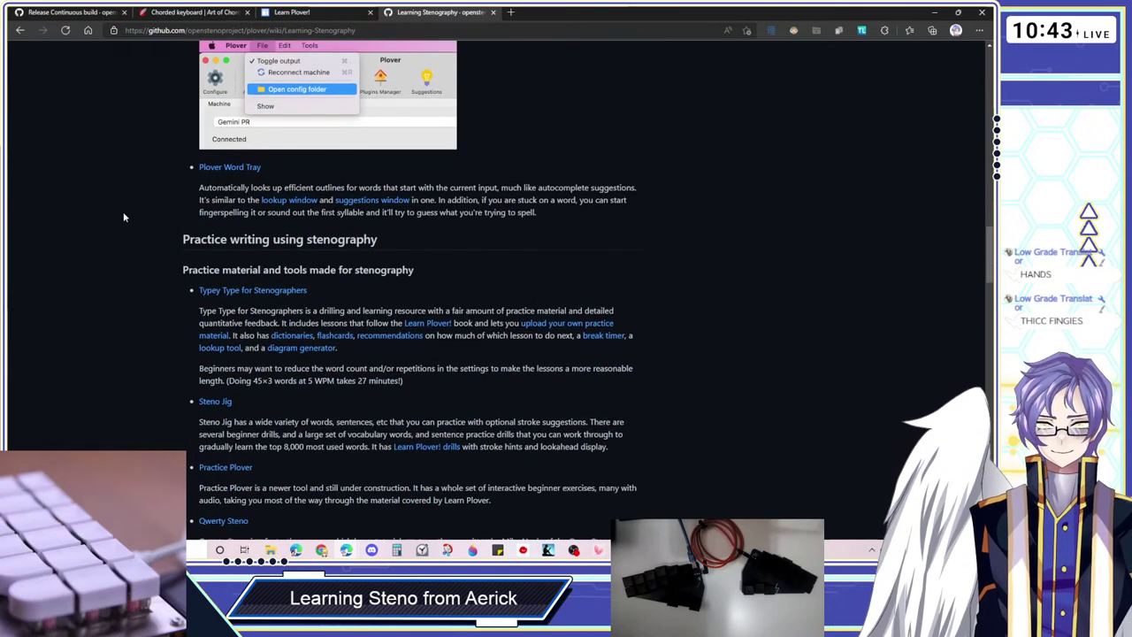
scroll(123, 212, "down", 1)
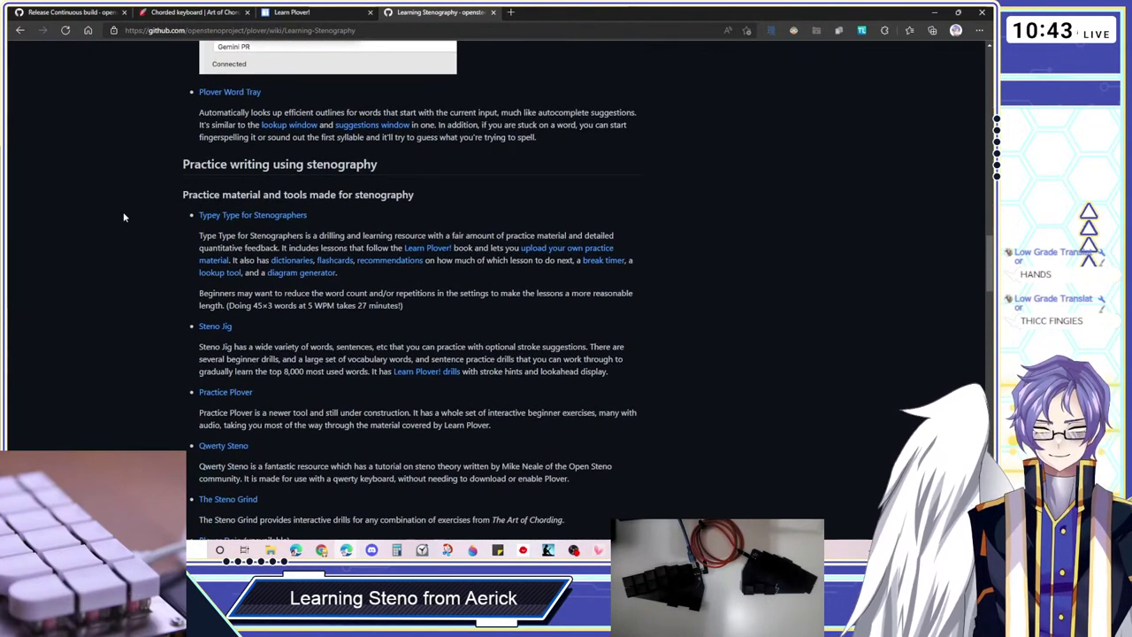
scroll(123, 217, "down", 1)
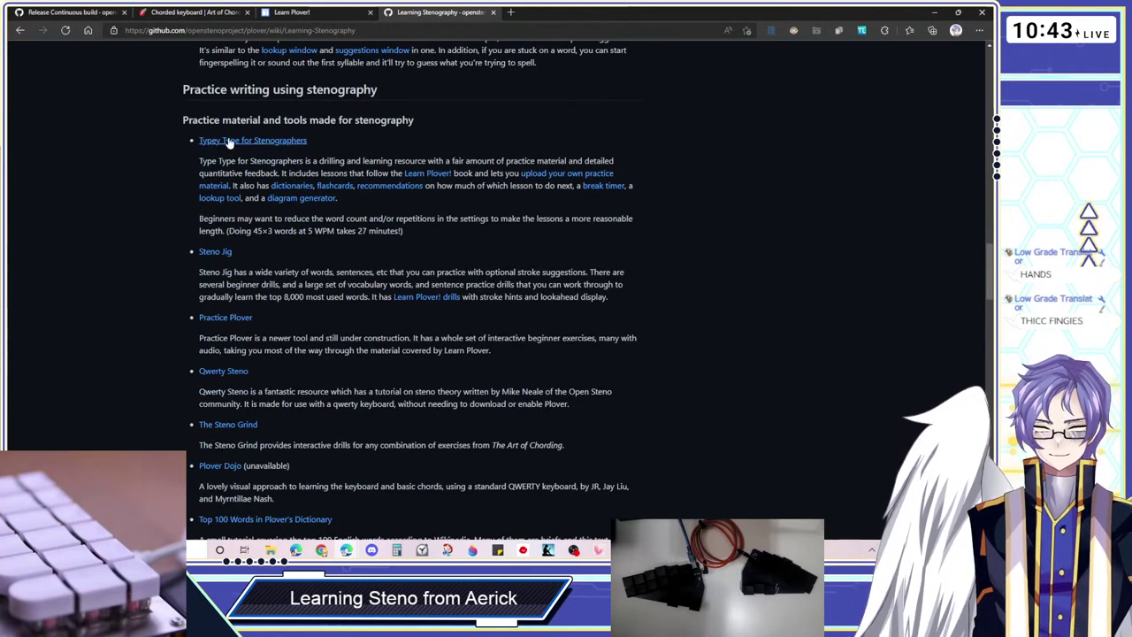
scroll(103, 242, "down", 1)
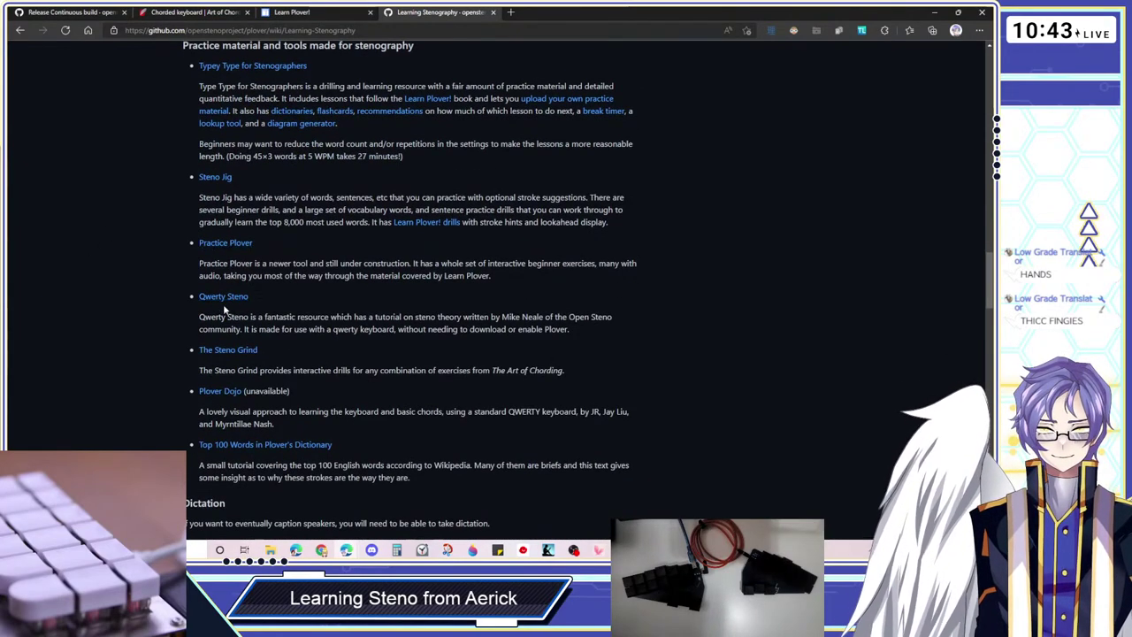
scroll(134, 303, "down", 1)
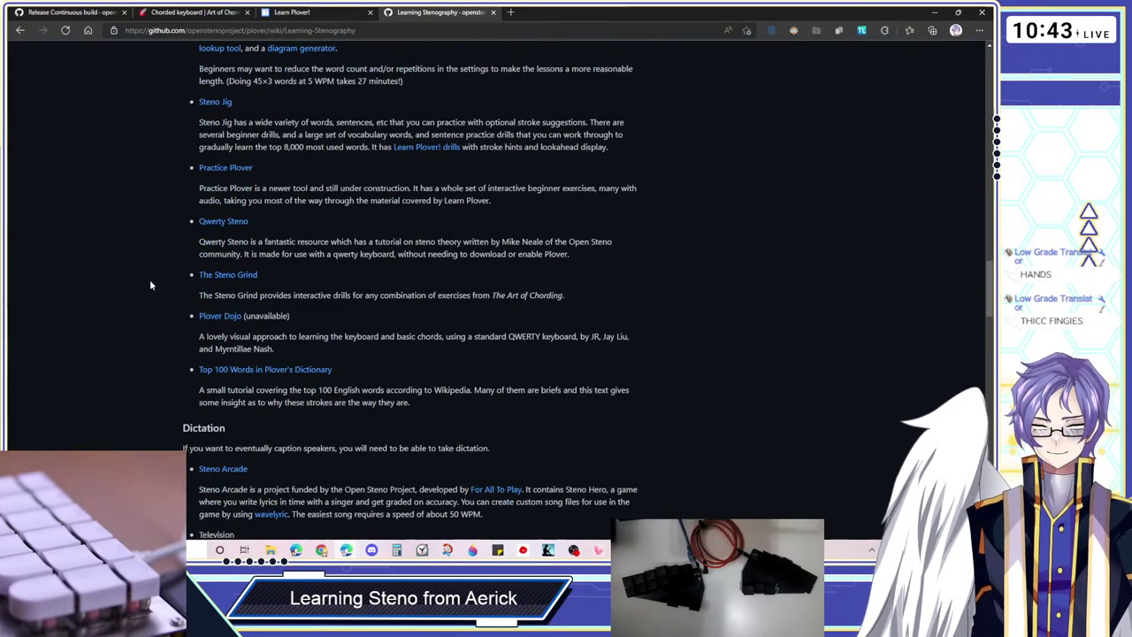
scroll(148, 279, "down", 1)
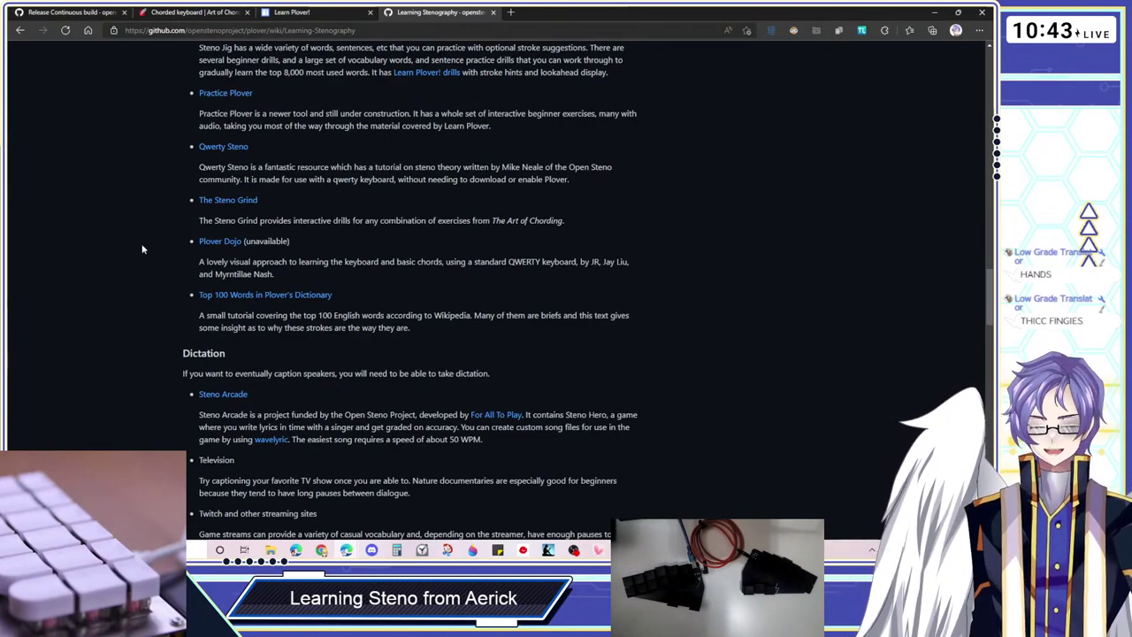
scroll(142, 249, "down", 1)
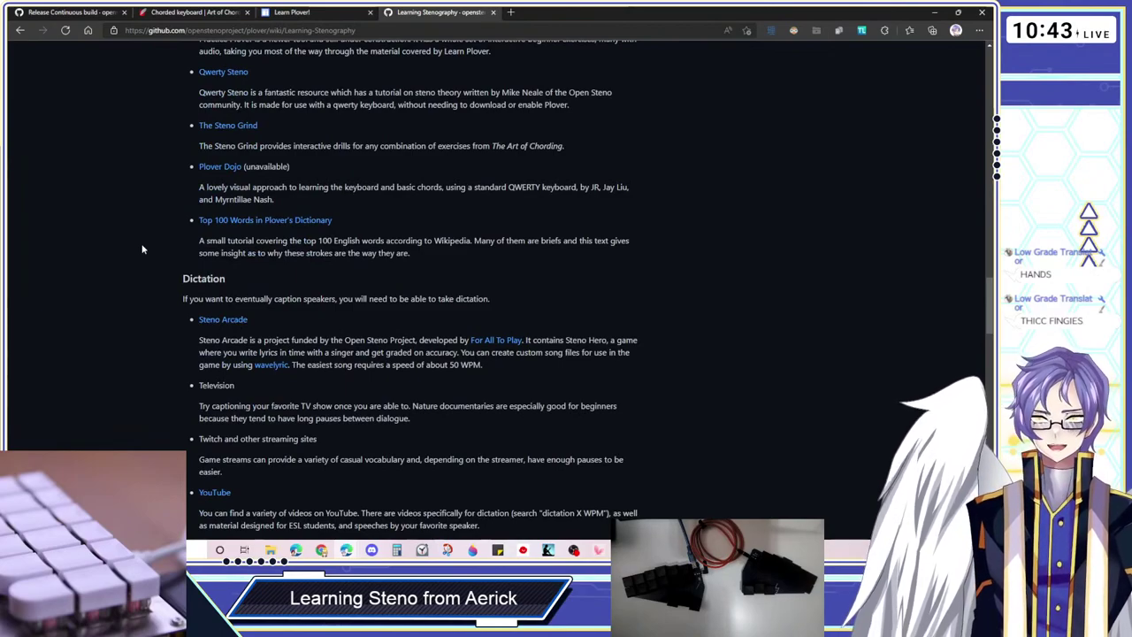
Skim the Dictation resources on the Learning Stenography page, then return to its contents list and Suggested Learning Route
scroll(142, 250, "down", 1)
scroll(141, 249, "down", 1)
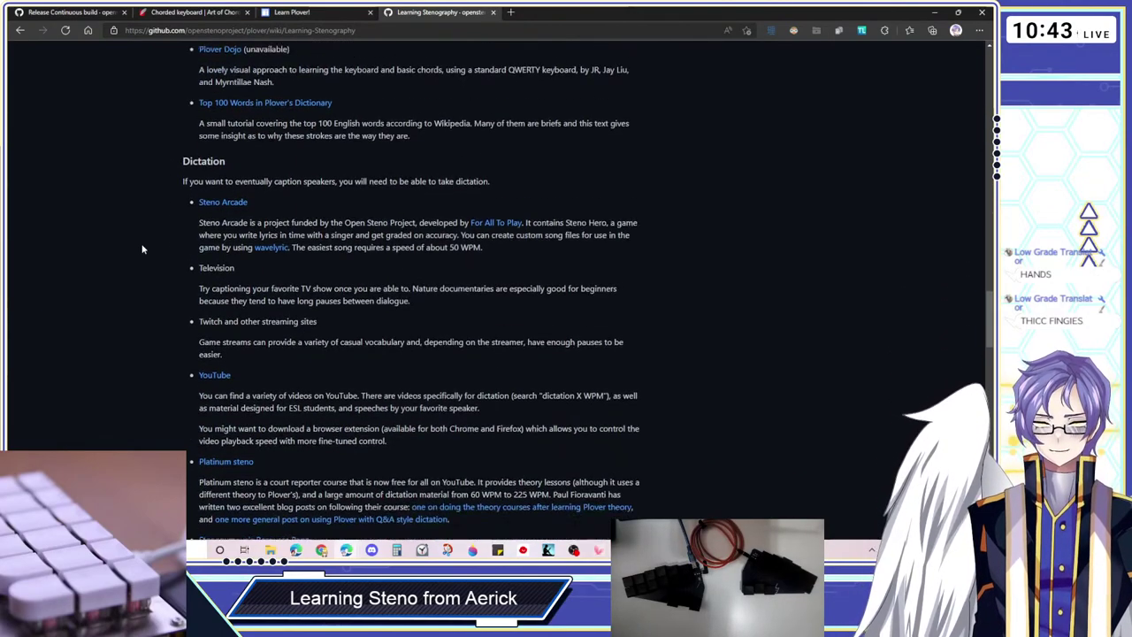
scroll(115, 301, "down", 2)
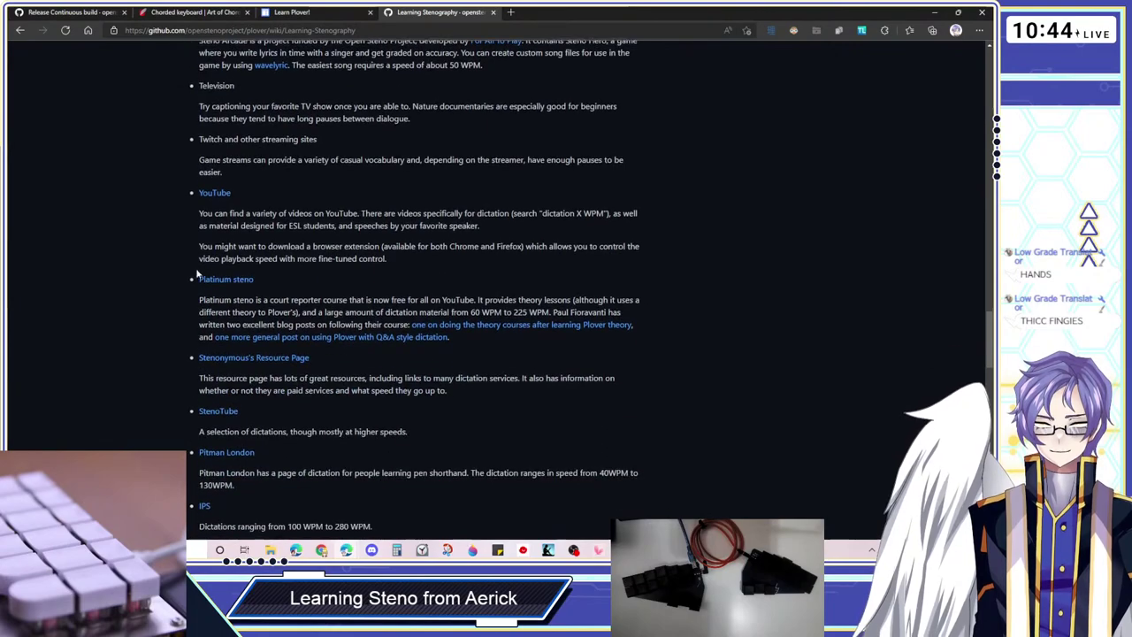
scroll(117, 267, "down", 1)
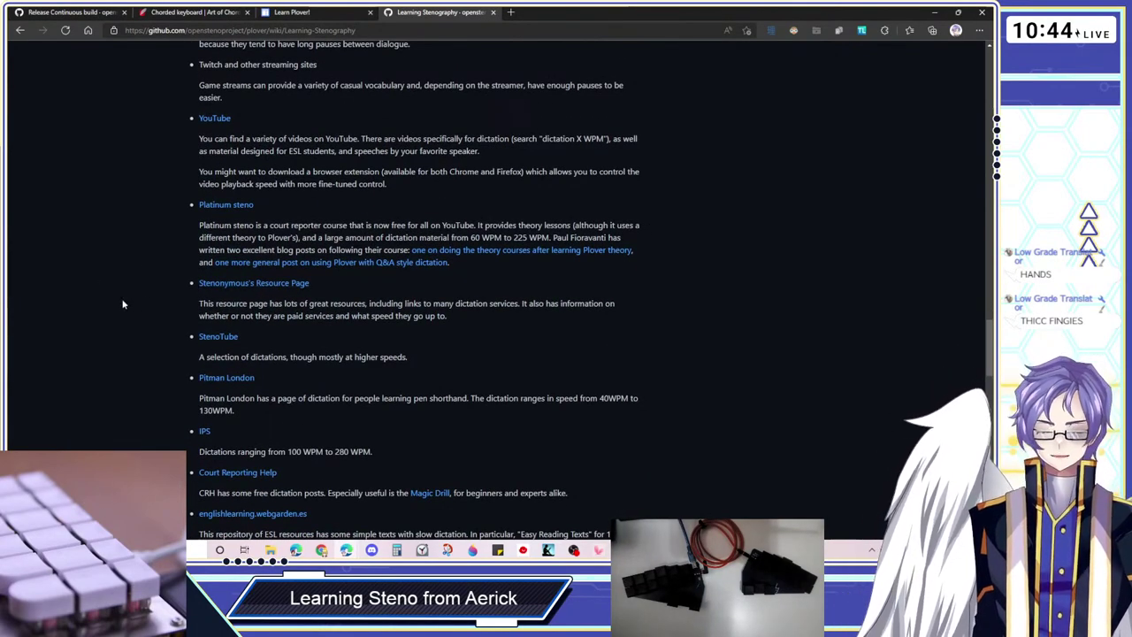
scroll(119, 284, "down", 2)
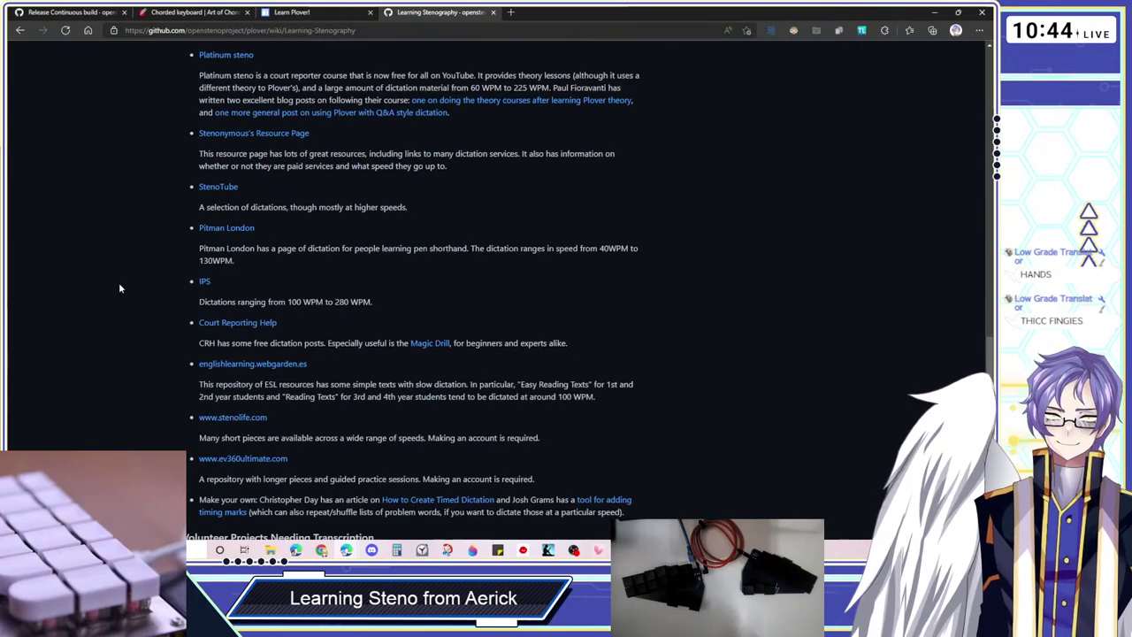
scroll(120, 285, "up", 3)
scroll(120, 285, "up", 20)
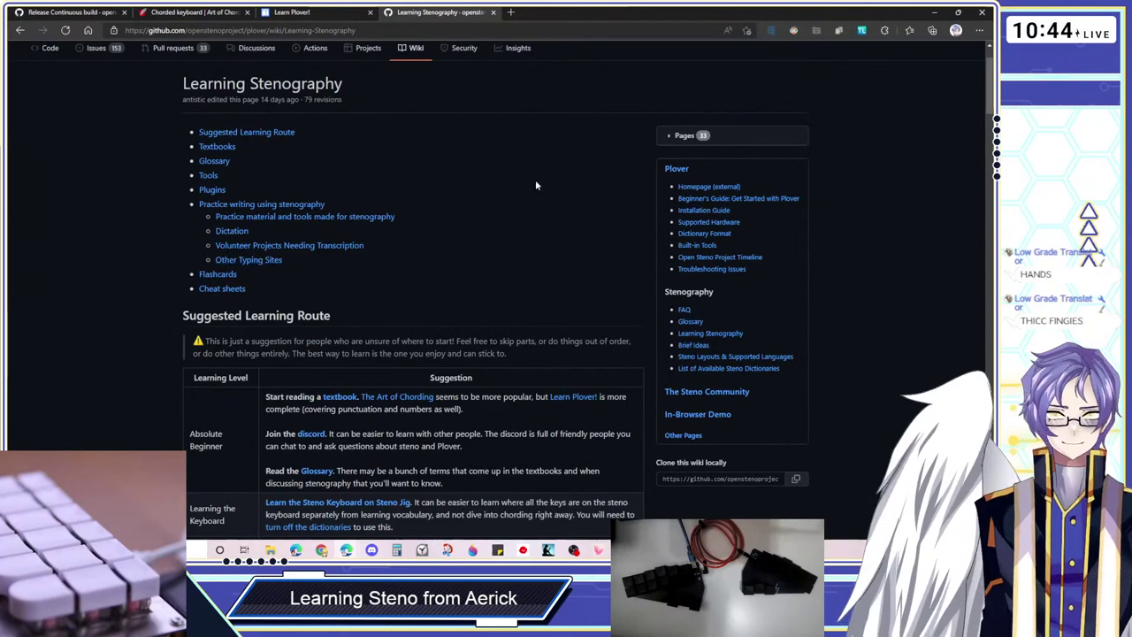
scroll(934, 144, "up", 1)
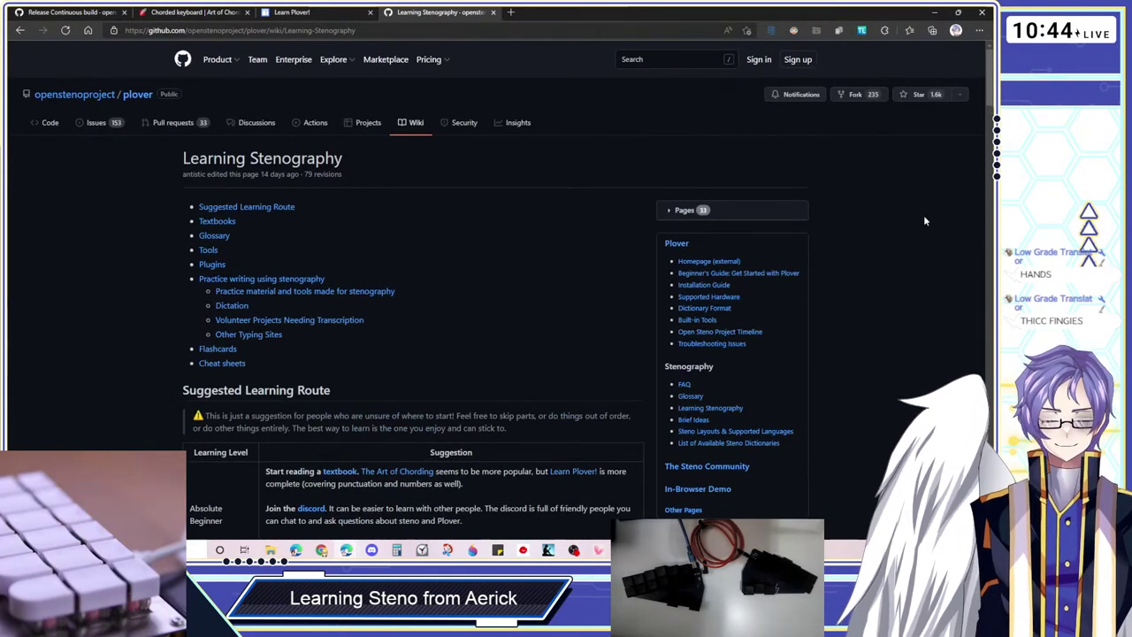
scroll(925, 220, "down", 3)
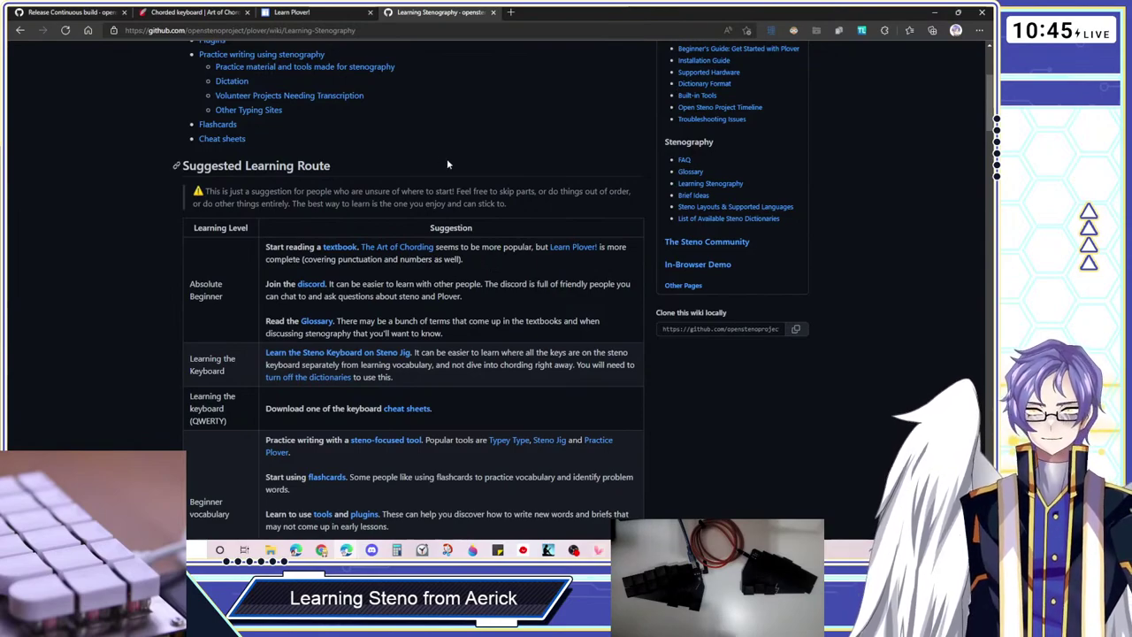
Switch to the already open Art of Chording textbook and open its home page
left_click(199, 12)
scroll(296, 244, "up", 10)
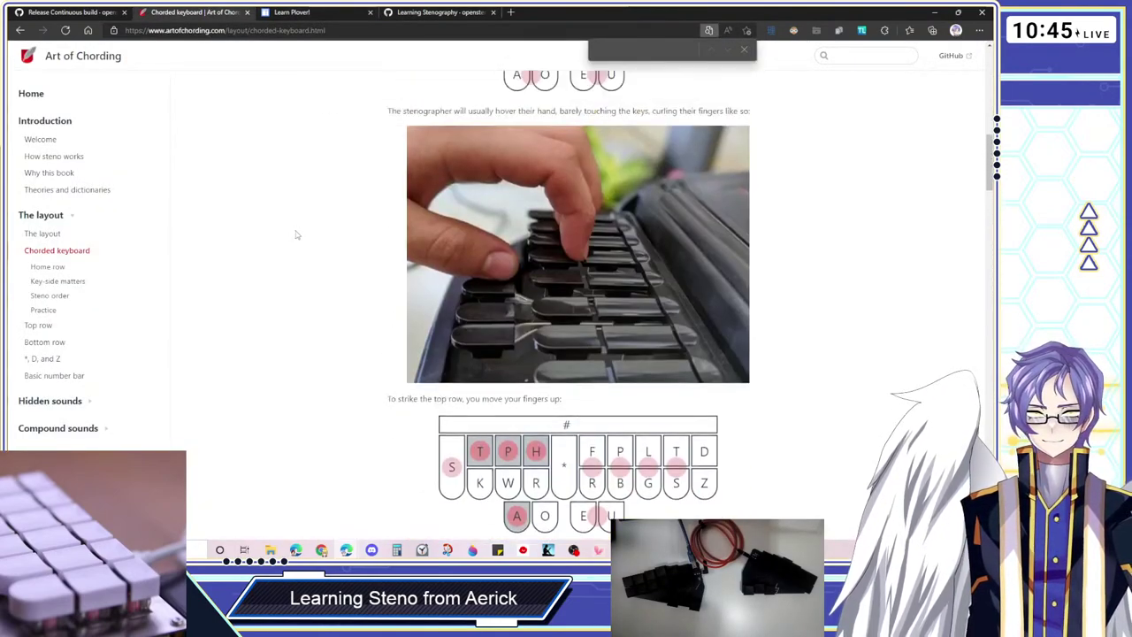
key("ctrl+Tab")
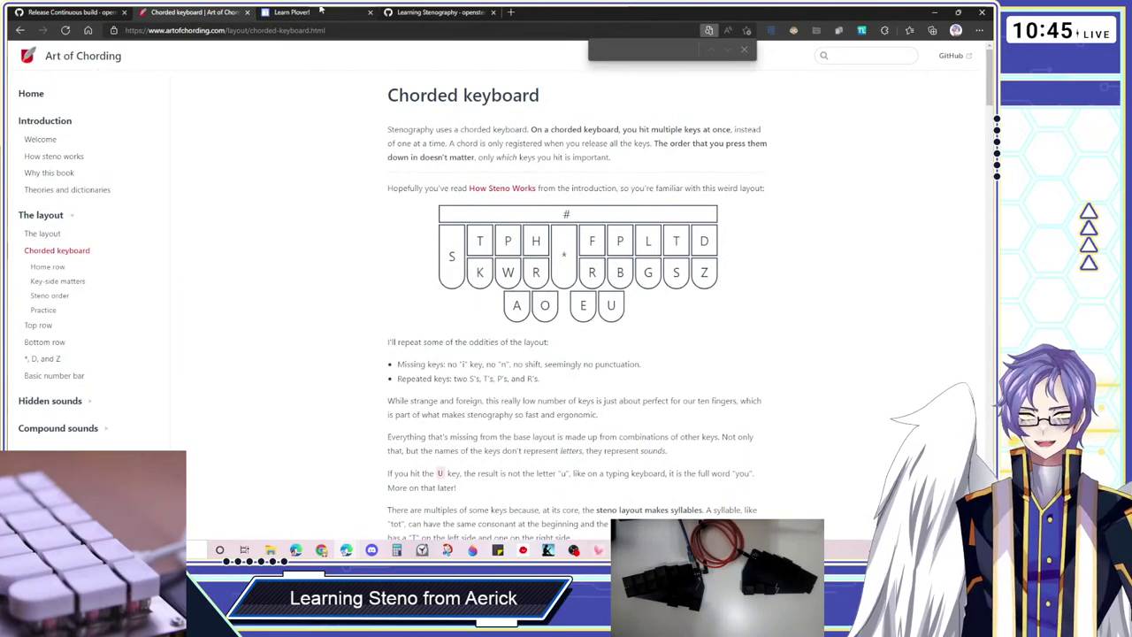
key("ctrl+shift+Tab")
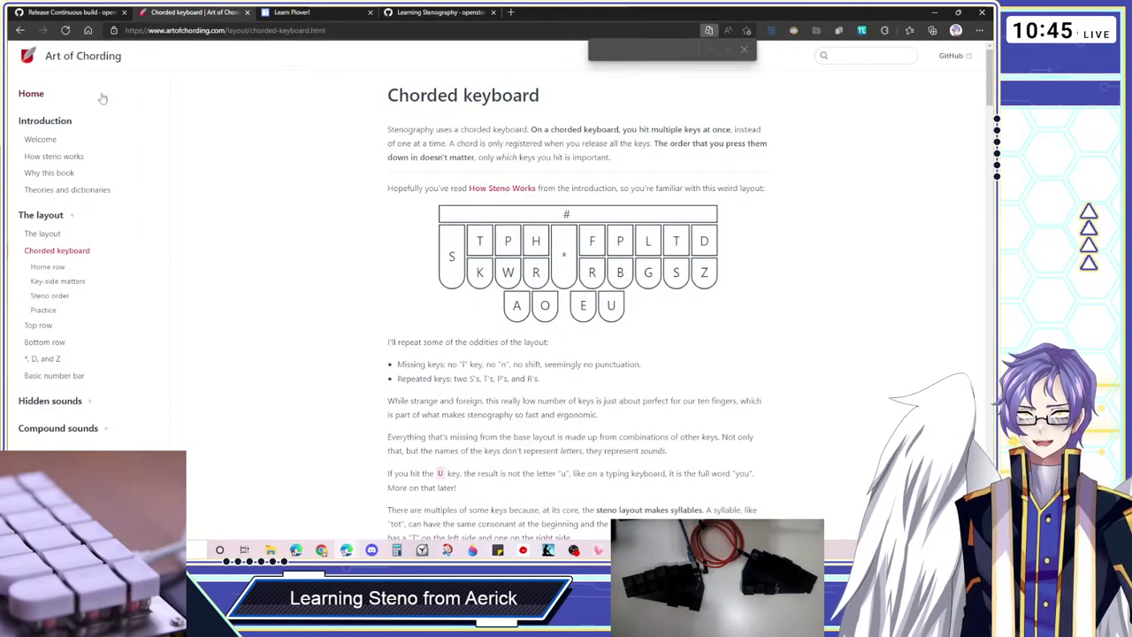
left_click(34, 99)
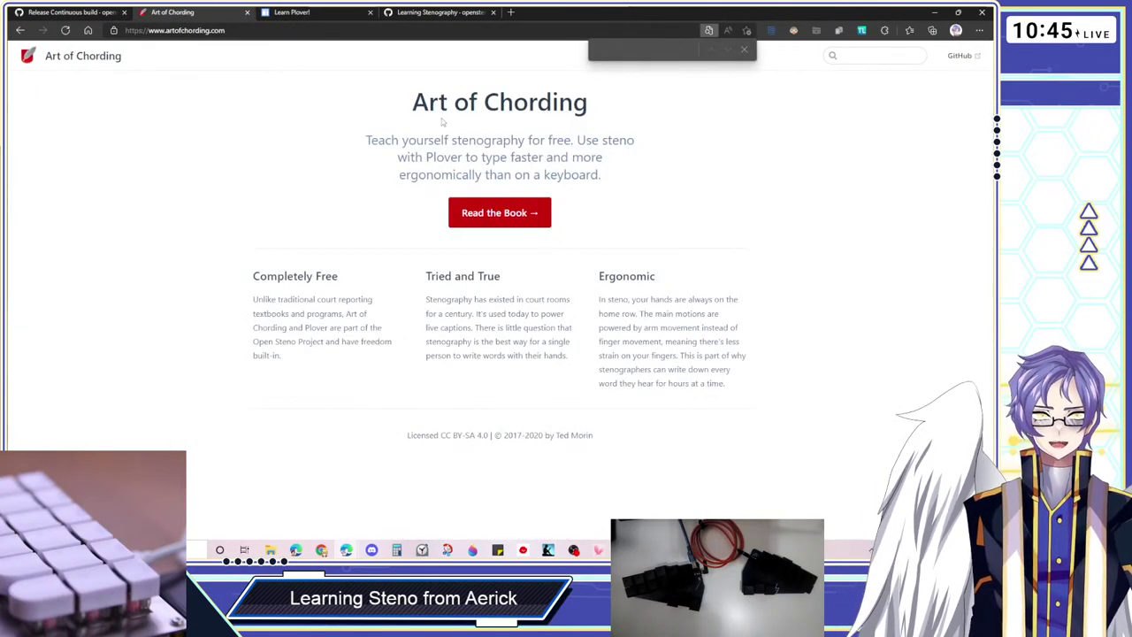
Switch to the Learn Plover! site, view lesson 3B on k, d, f, l, g, b, z and v, and open Appendix: Cheat Sheet
key("ctrl+Tab")
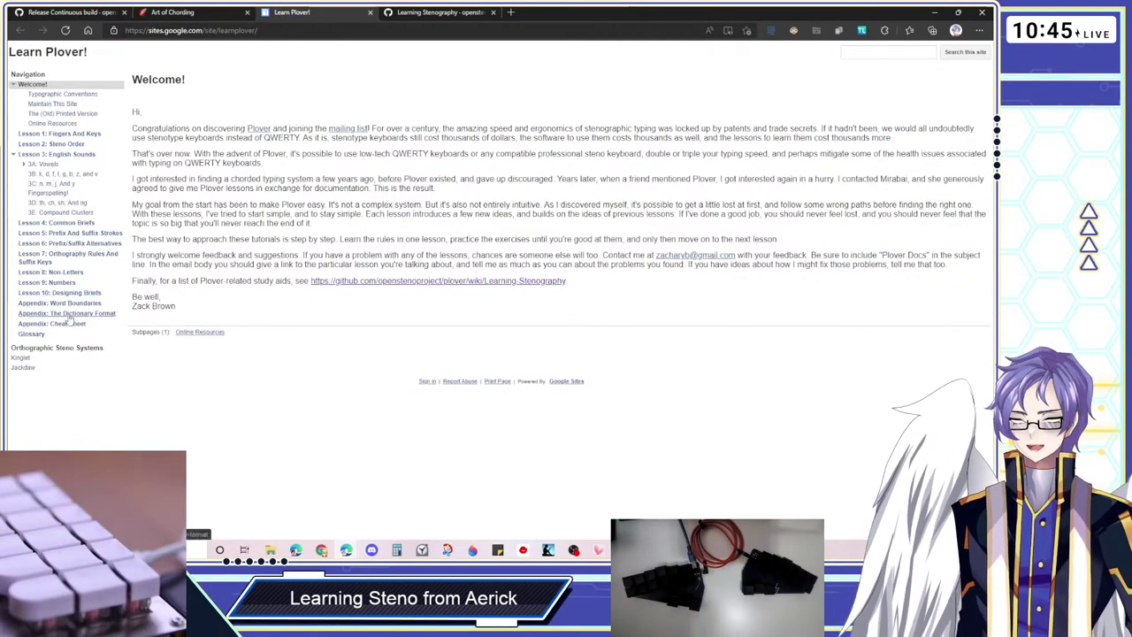
left_click(63, 183)
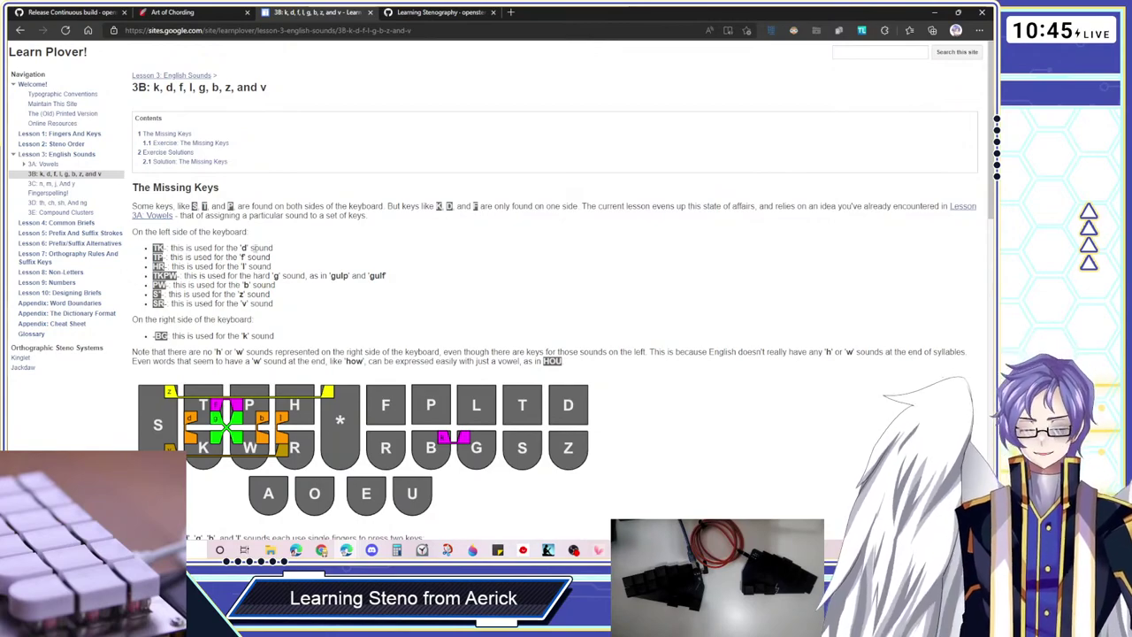
left_click(68, 325)
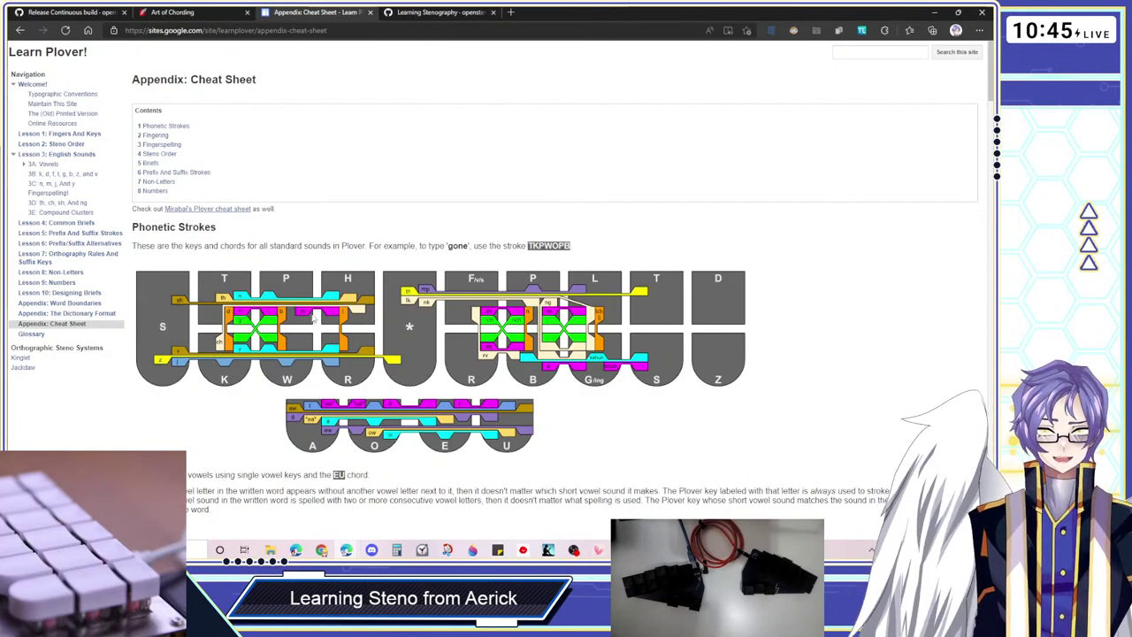
Examine the cheat sheet's Phonetic Strokes, Fingering, Fingerspelling, Steno Order and Briefs sections
scroll(266, 266, "down", 1)
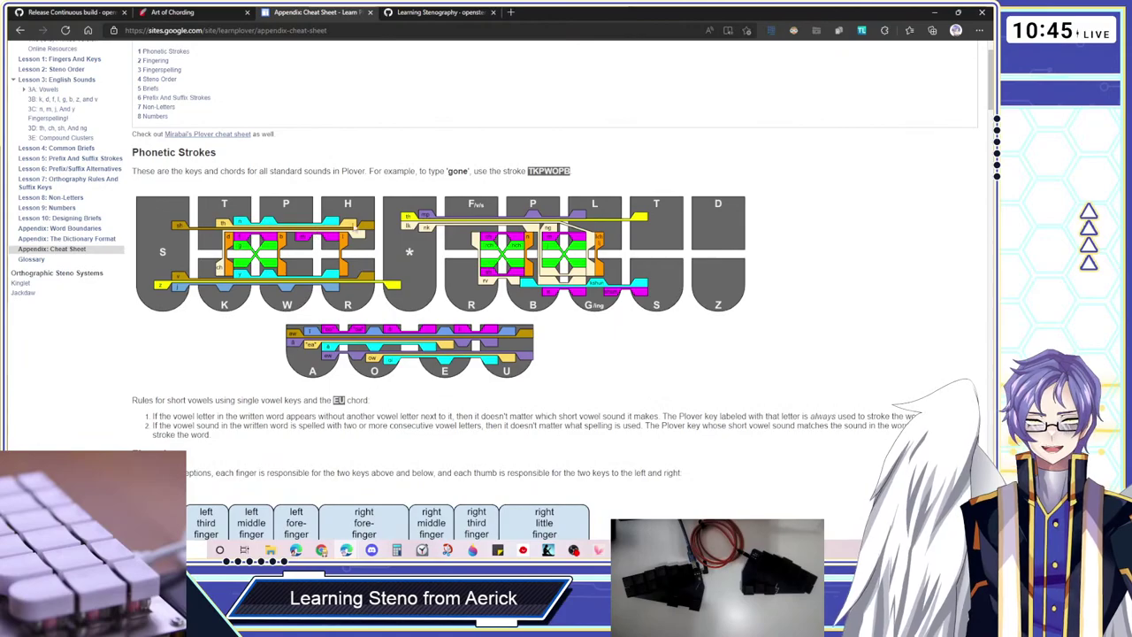
scroll(436, 380, "down", 1)
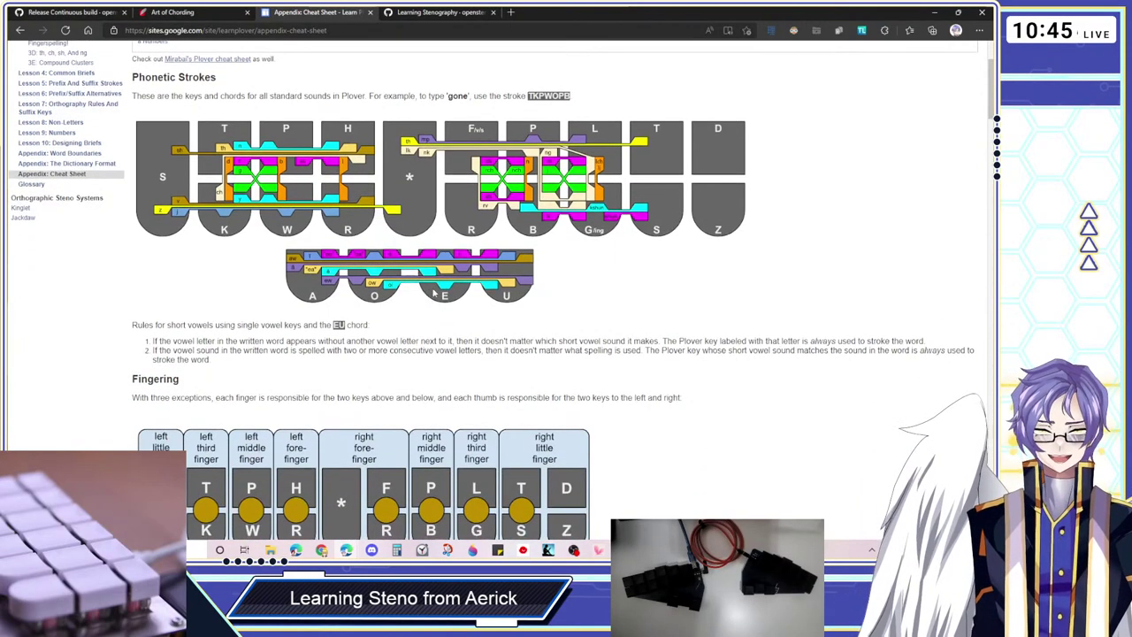
scroll(442, 345, "down", 3)
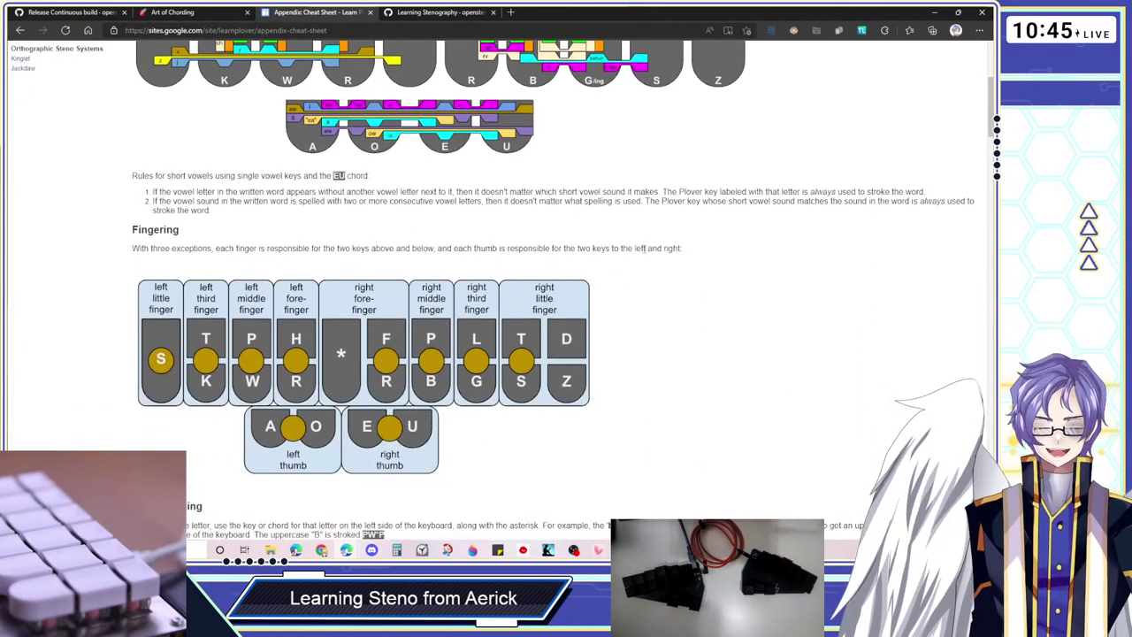
scroll(646, 248, "down", 4)
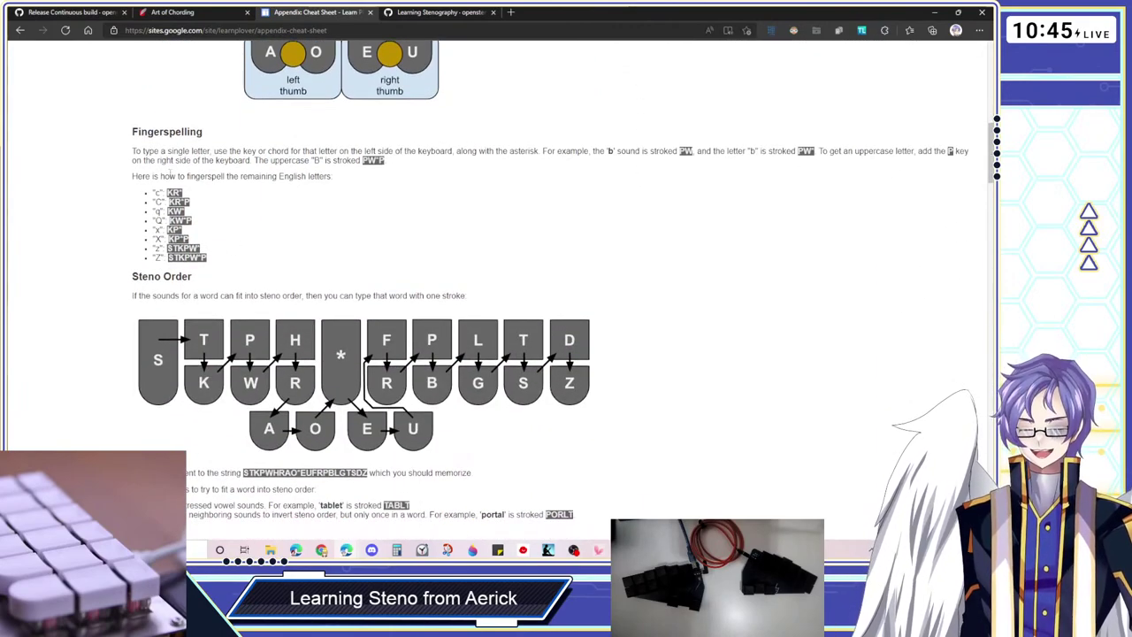
scroll(655, 304, "down", 1)
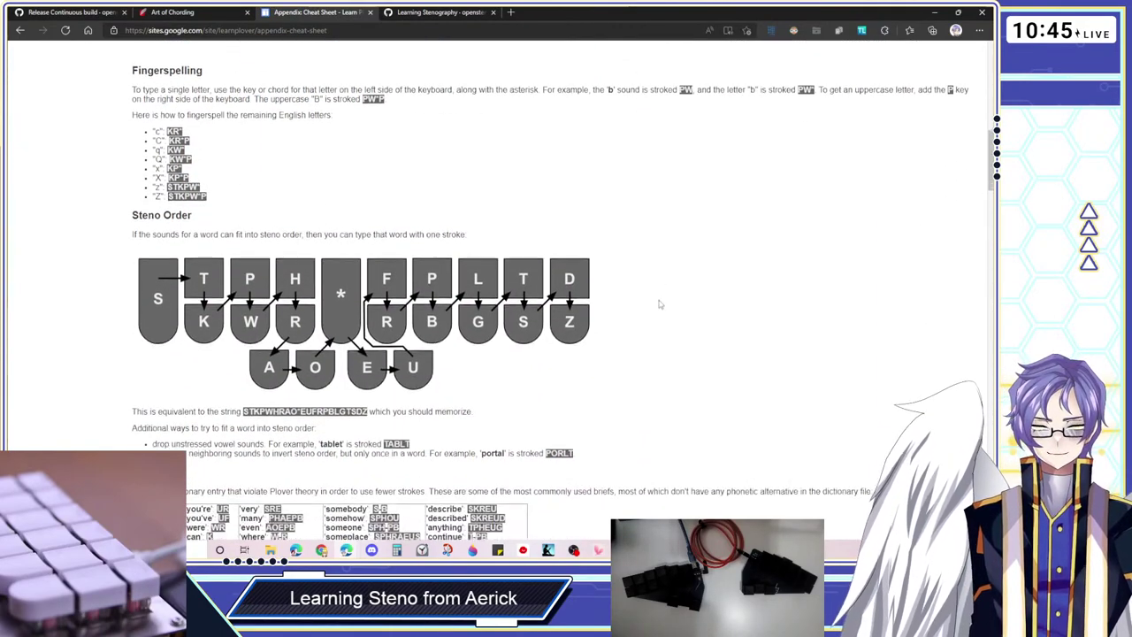
left_click_drag(149, 221, 611, 227)
left_click(611, 227)
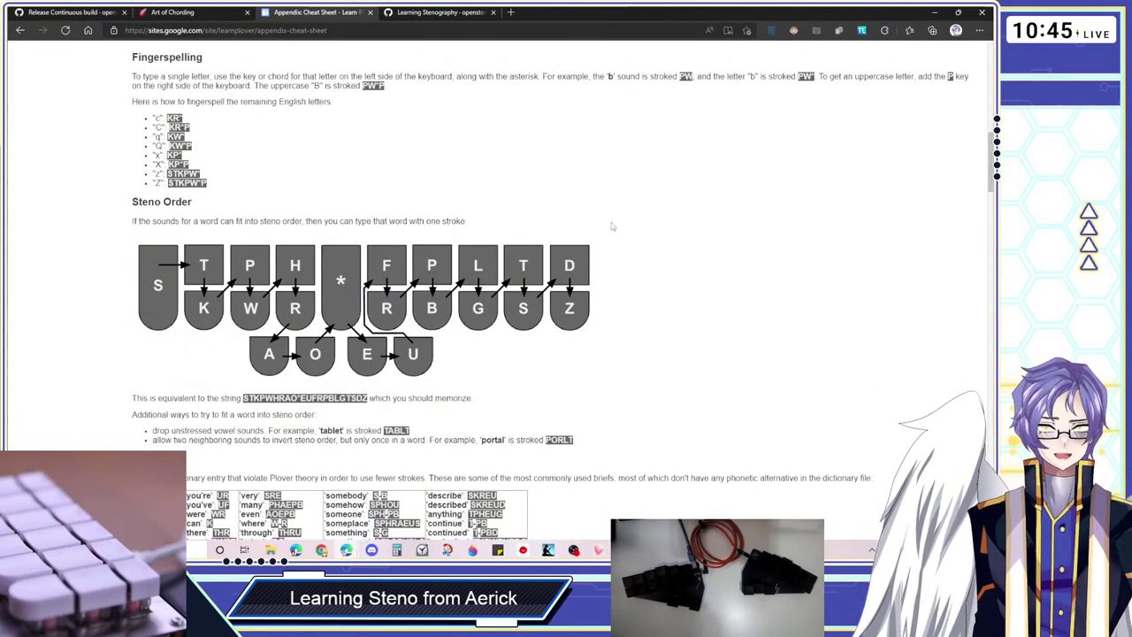
scroll(595, 368, "down", 2)
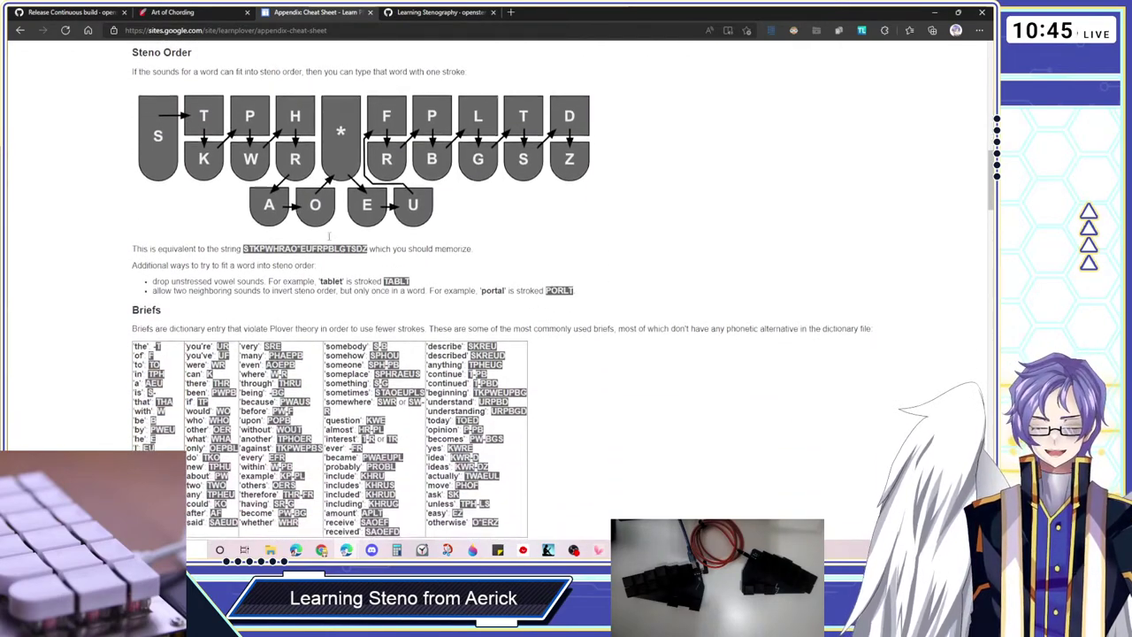
scroll(591, 239, "down", 1)
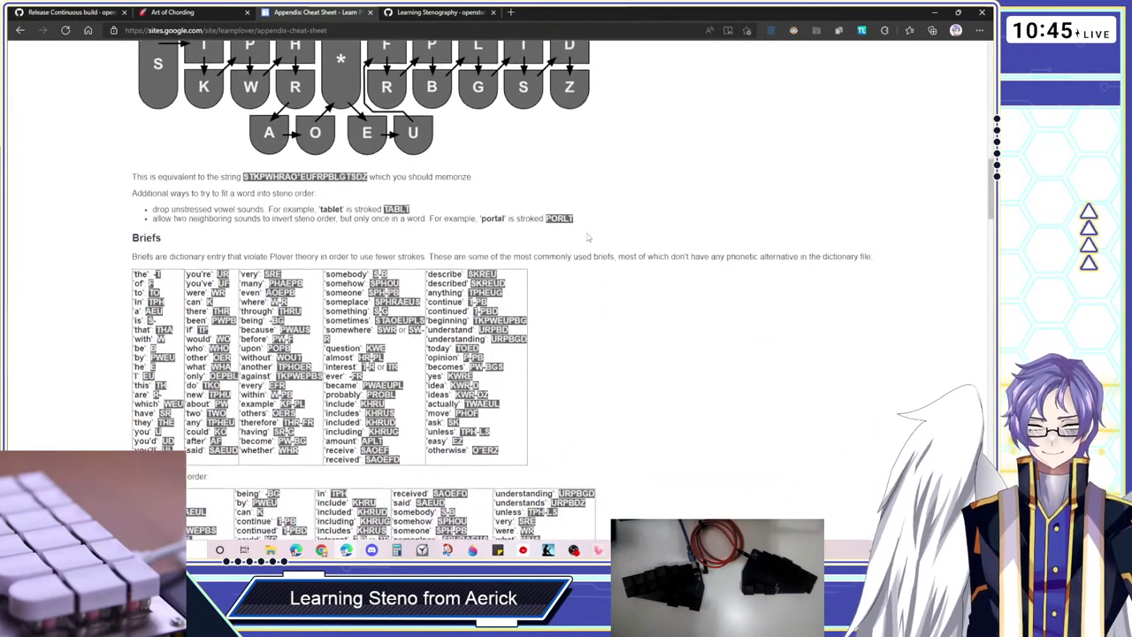
scroll(588, 238, "up", 1)
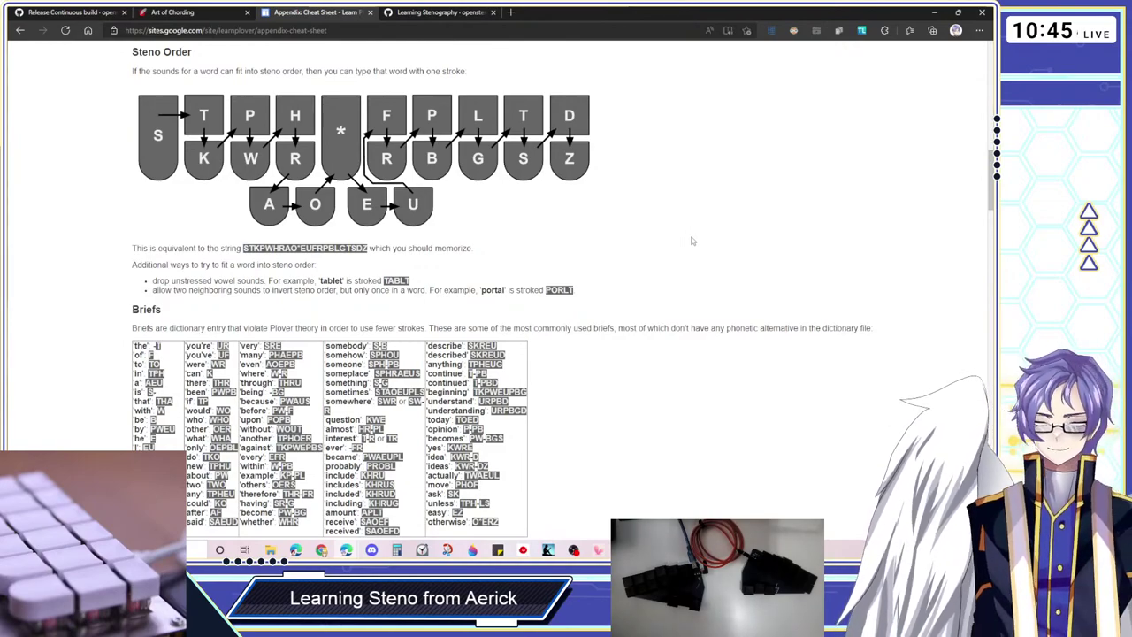
Examine the Steno Order diagram on the cheat sheet, following the key sequence from S through the vowels to Z
scroll(693, 240, "down", 1)
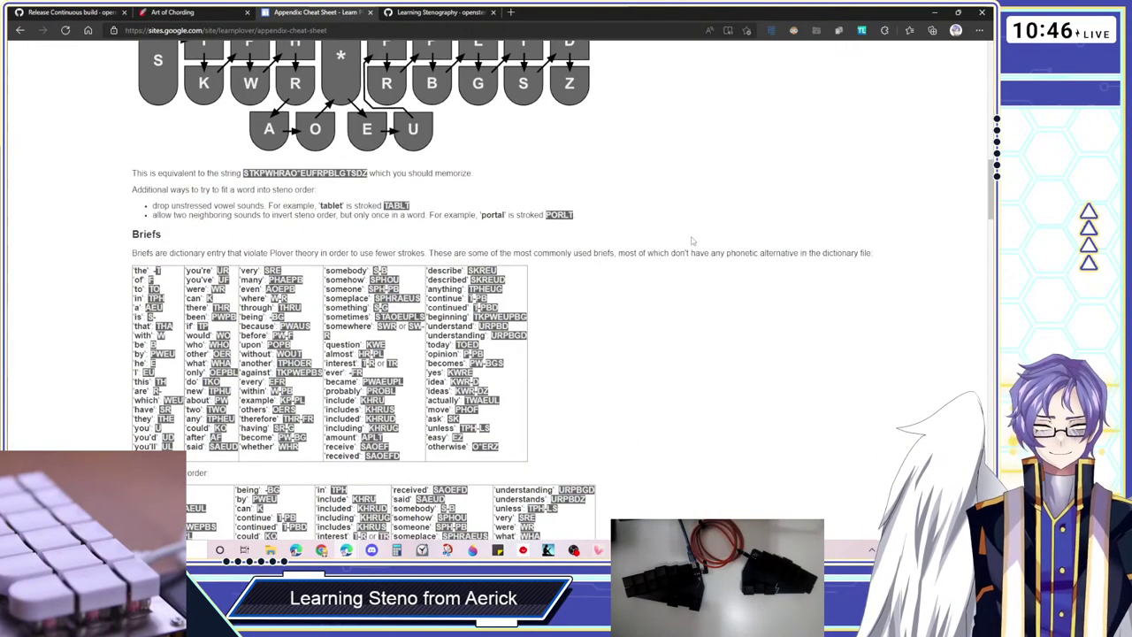
scroll(693, 241, "up", 2)
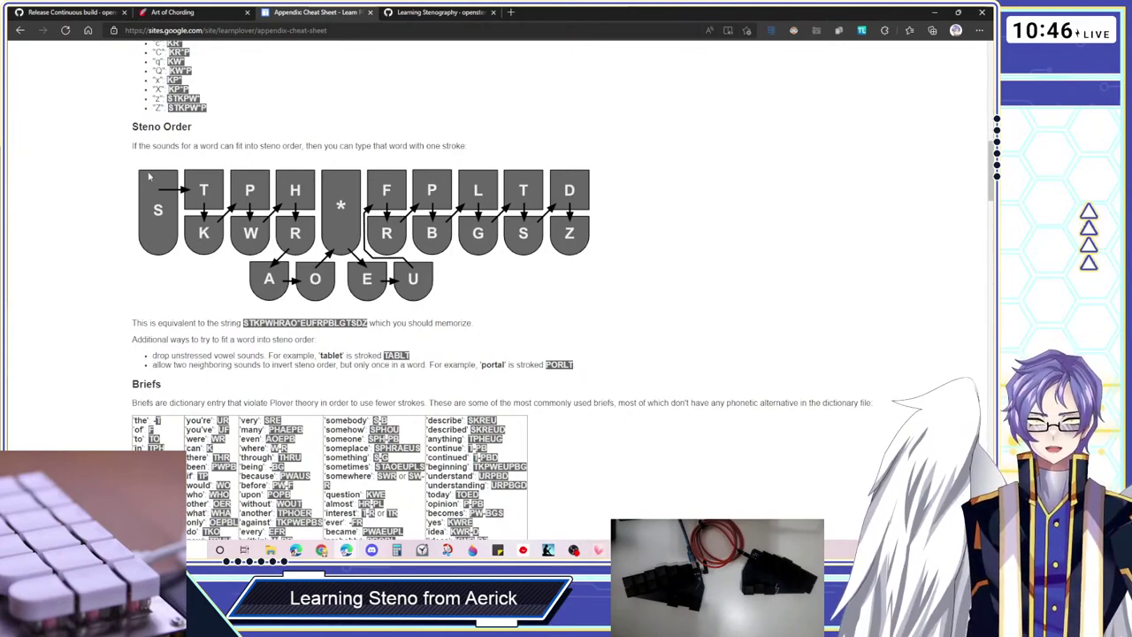
left_click_drag(110, 149, 302, 248)
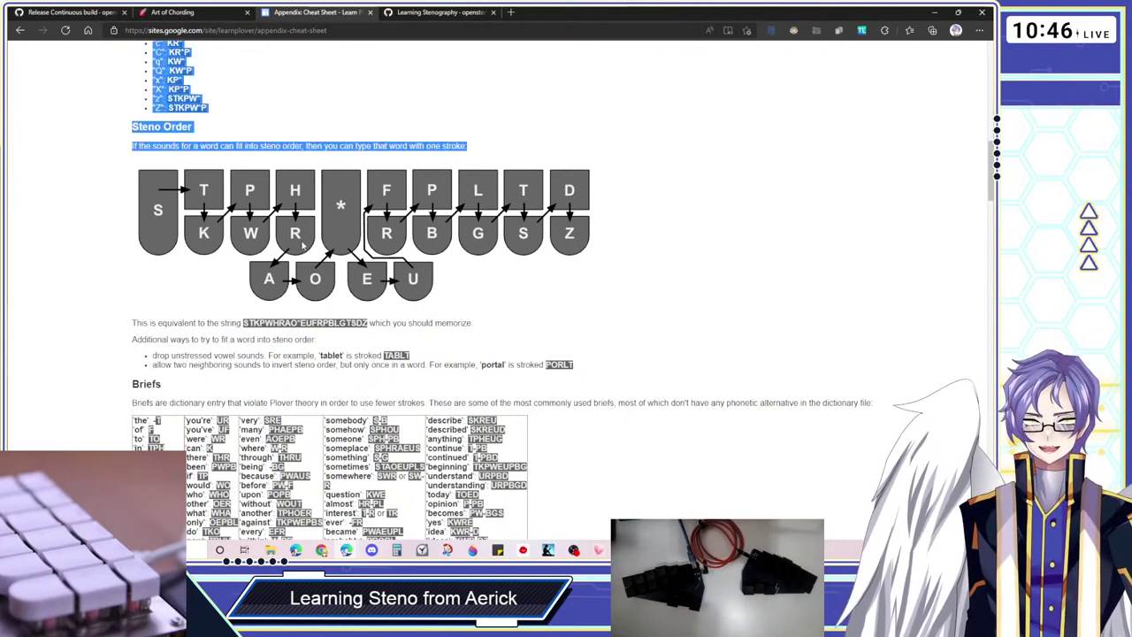
left_click(145, 165)
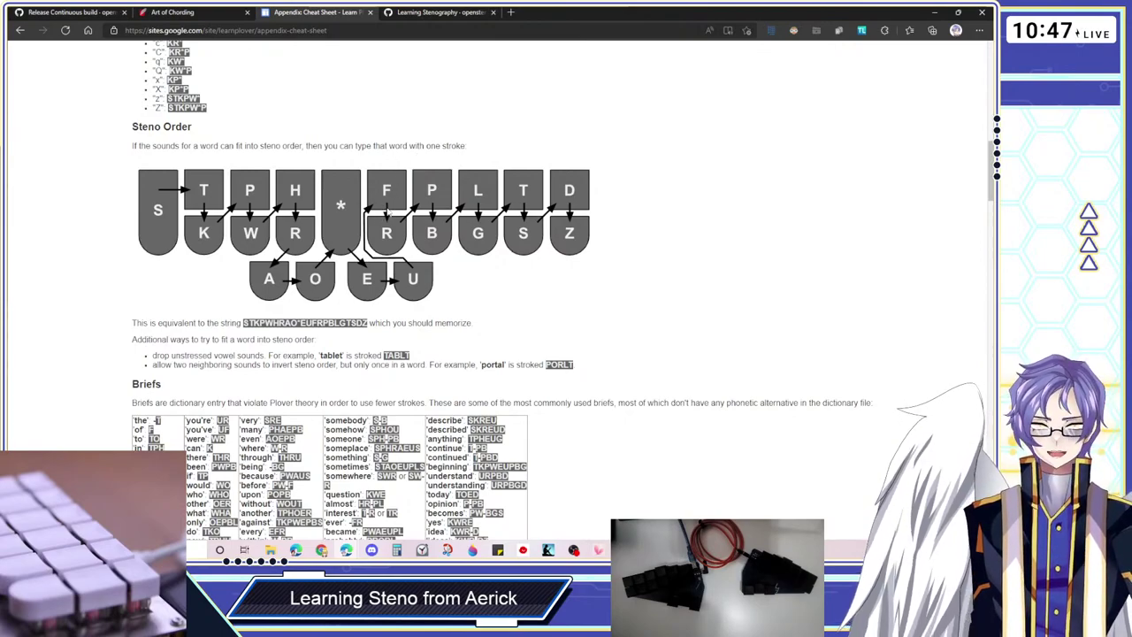
scroll(596, 277, "up", 1)
scroll(495, 248, "down", 1)
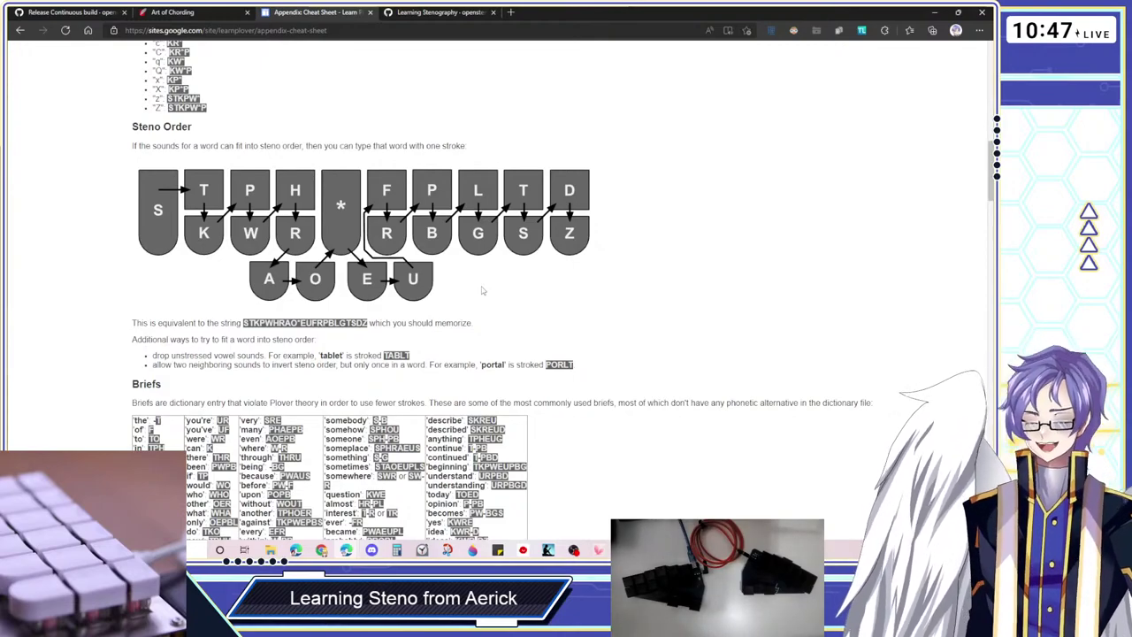
Skim the cheat sheet's alphabetical briefs table, the Designing Briefs advice and the Prefix And Suffix Strokes section
scroll(495, 306, "down", 2)
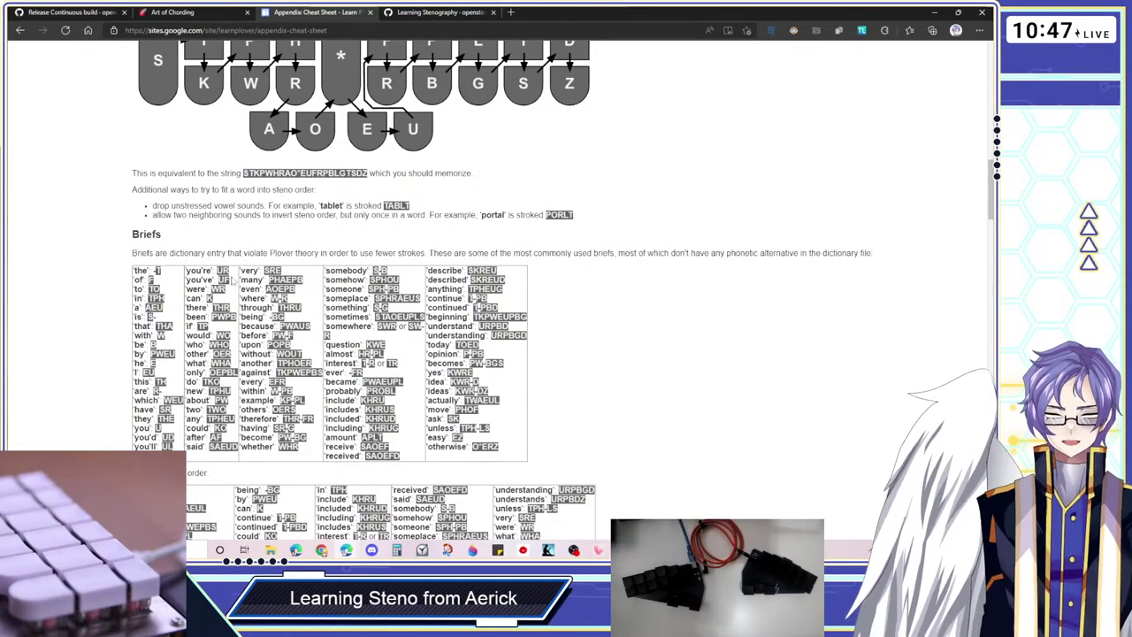
scroll(502, 291, "down", 4)
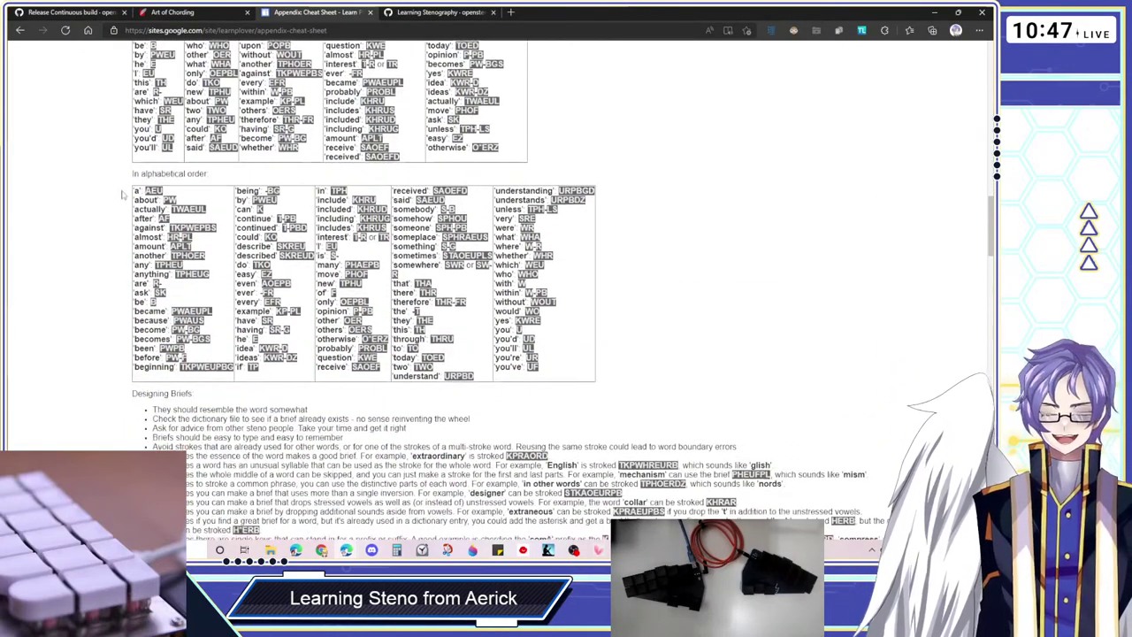
scroll(513, 292, "down", 3)
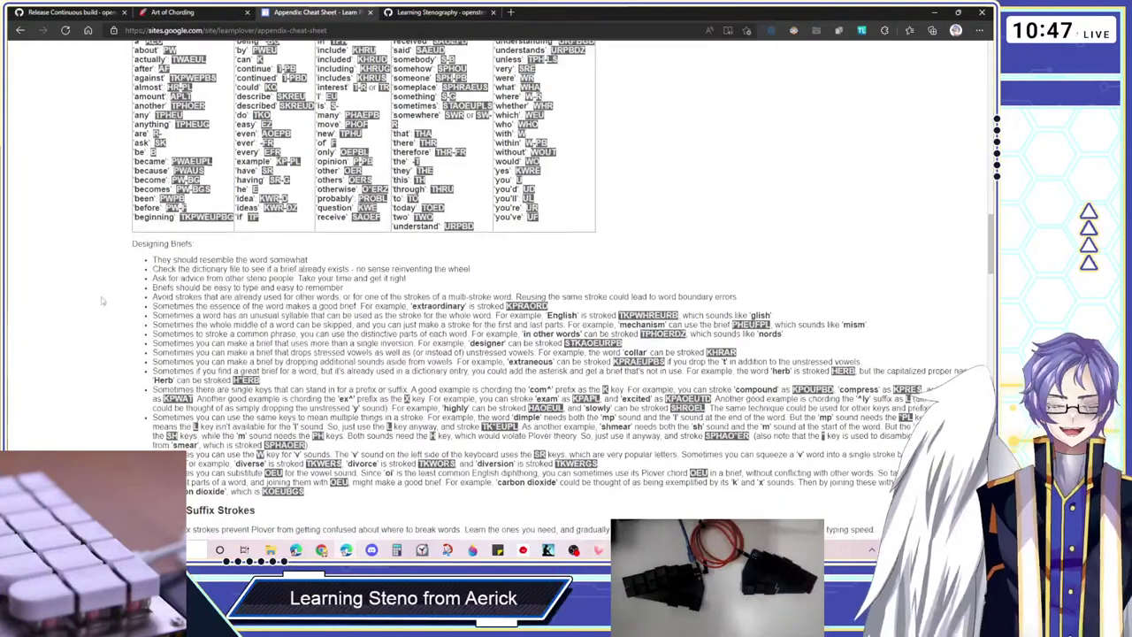
scroll(513, 292, "down", 1)
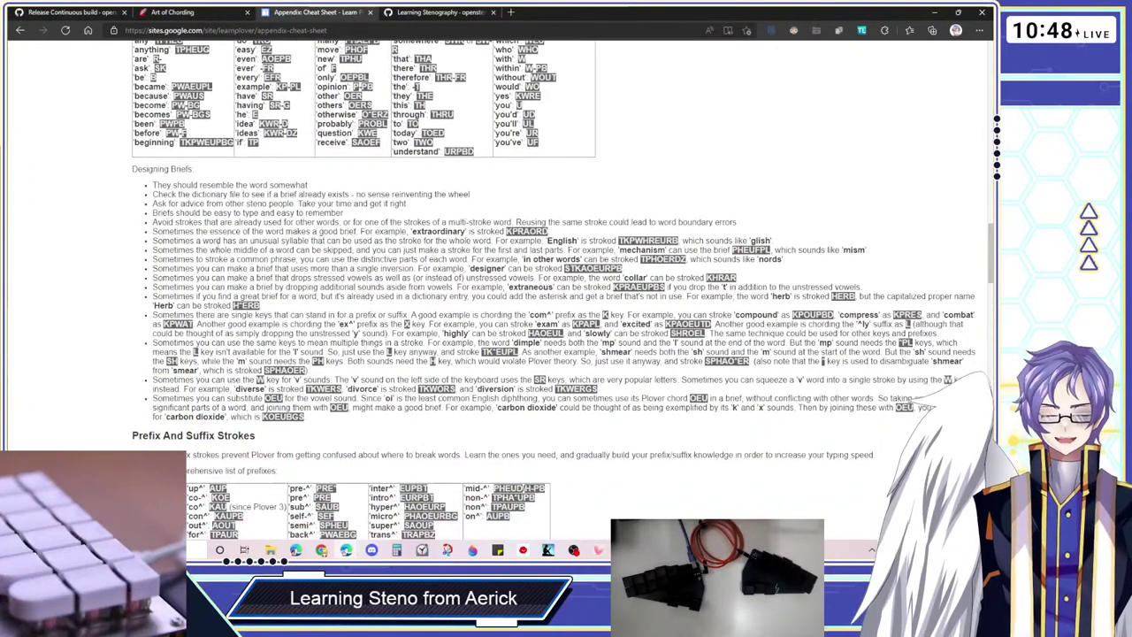
scroll(573, 399, "down", 2)
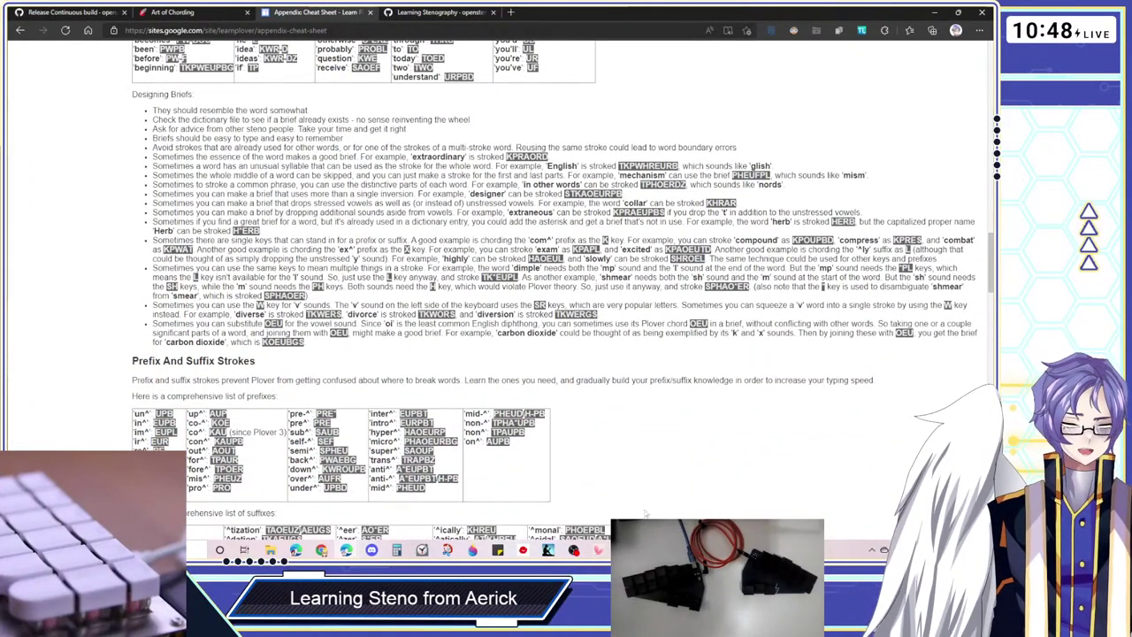
Switch from the cheat sheet to the already open Google Docs document Test and maximize its window
key("alt+Tab")
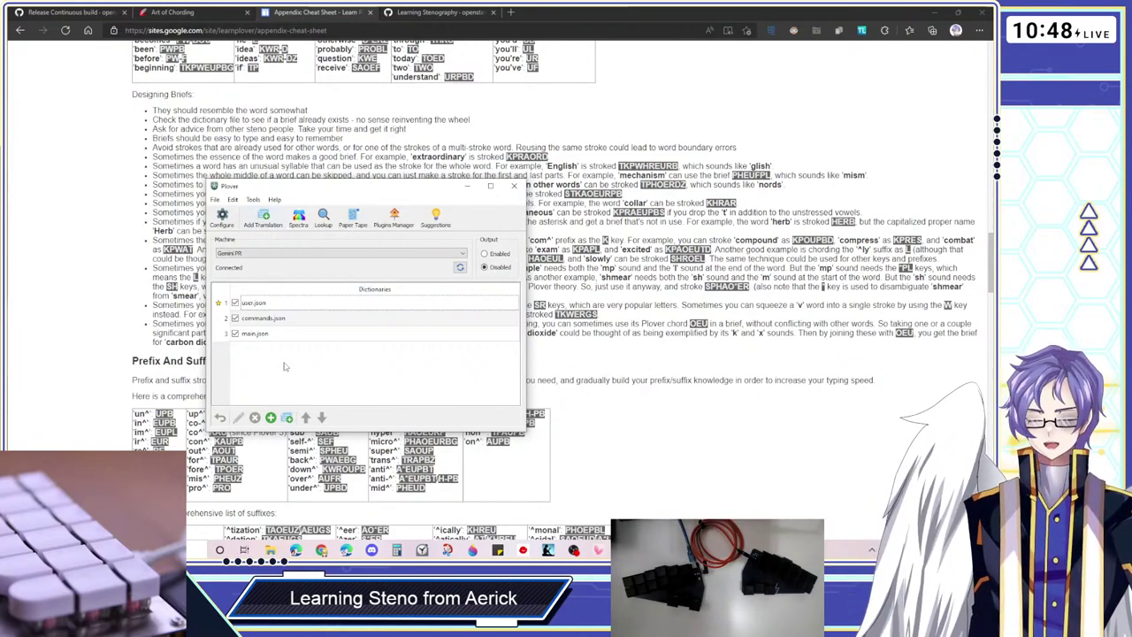
left_click(936, 13)
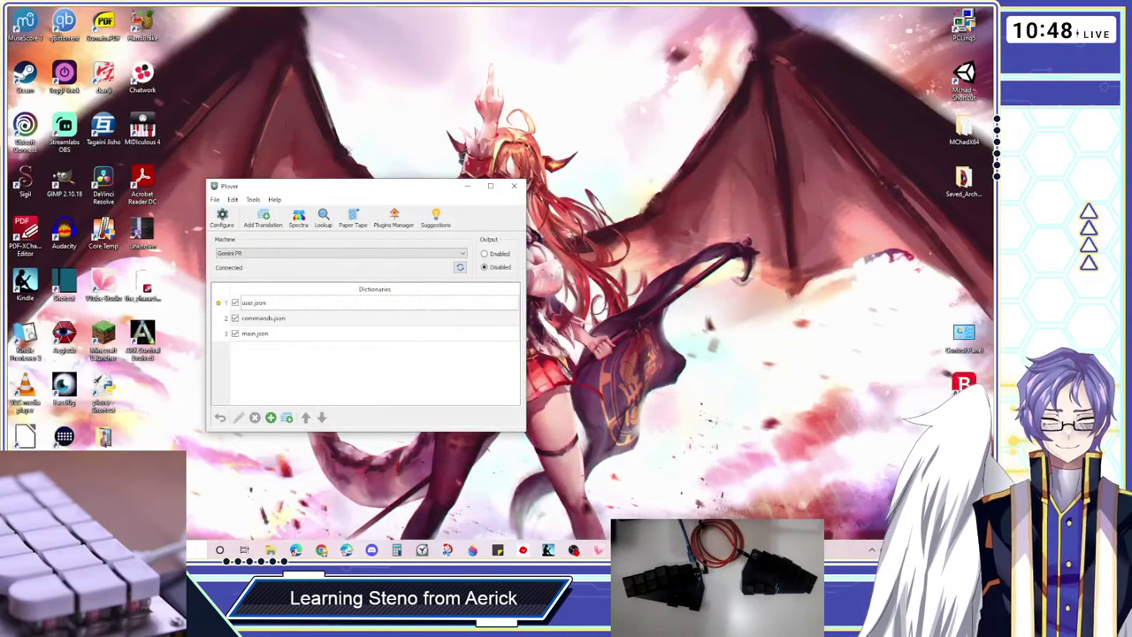
mouse_move(472, 550)
mouse_move(416, 500)
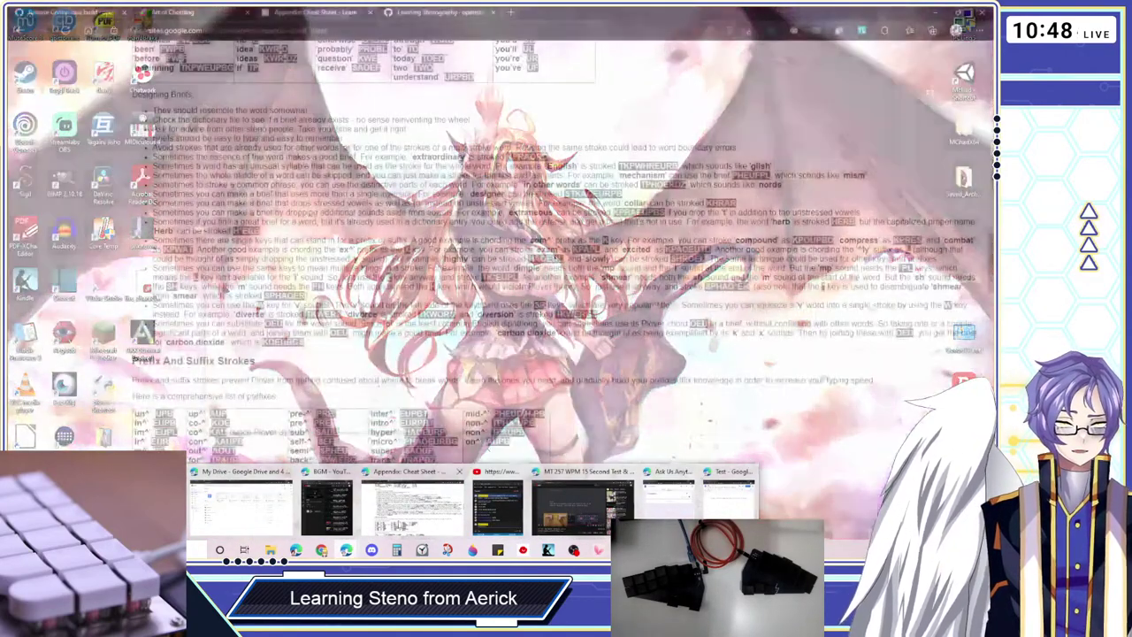
left_click(238, 504)
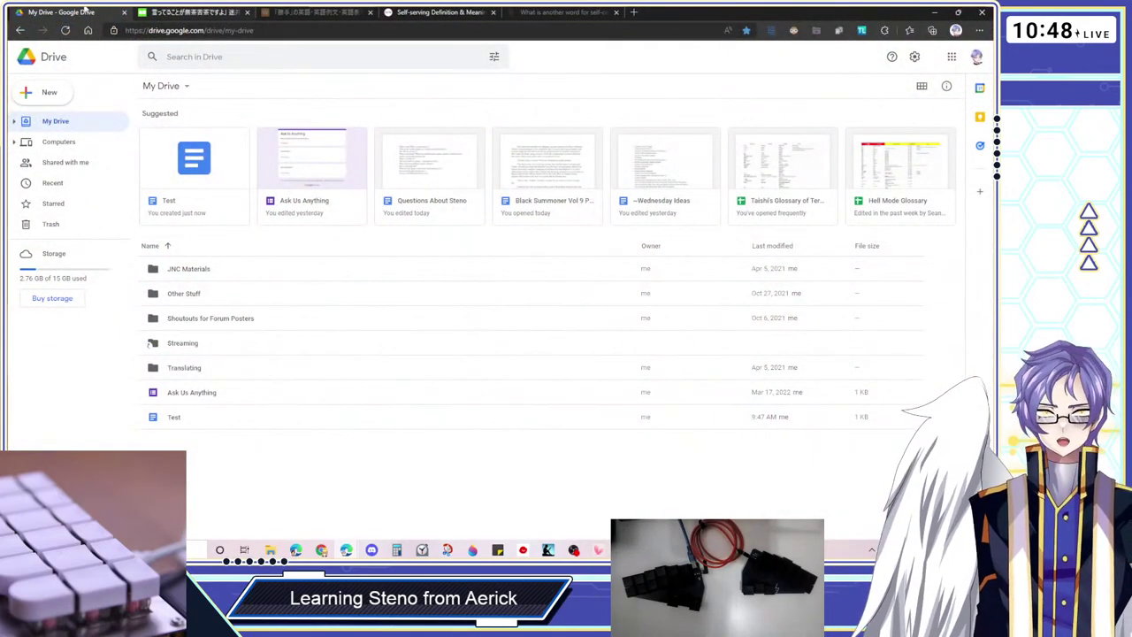
left_click(472, 551)
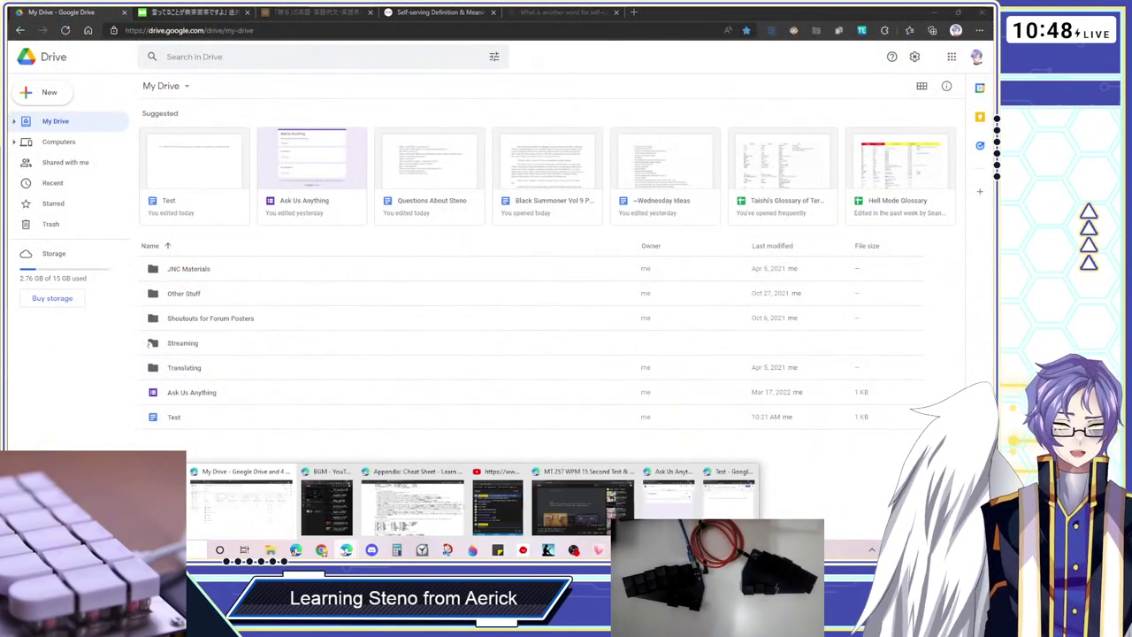
left_click(729, 500)
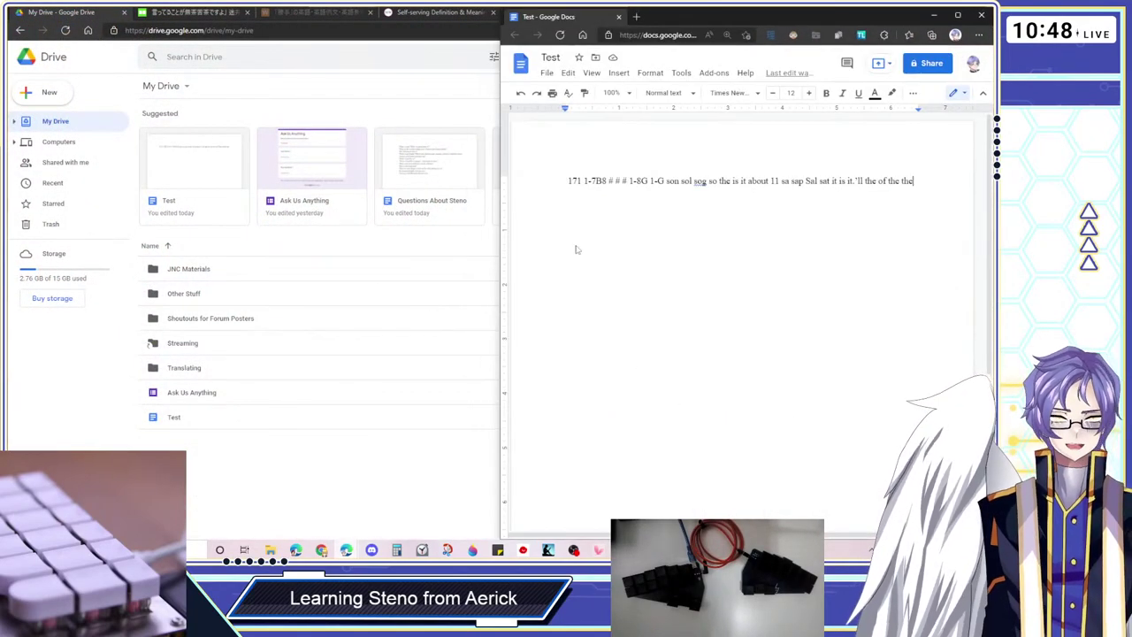
left_click(957, 16)
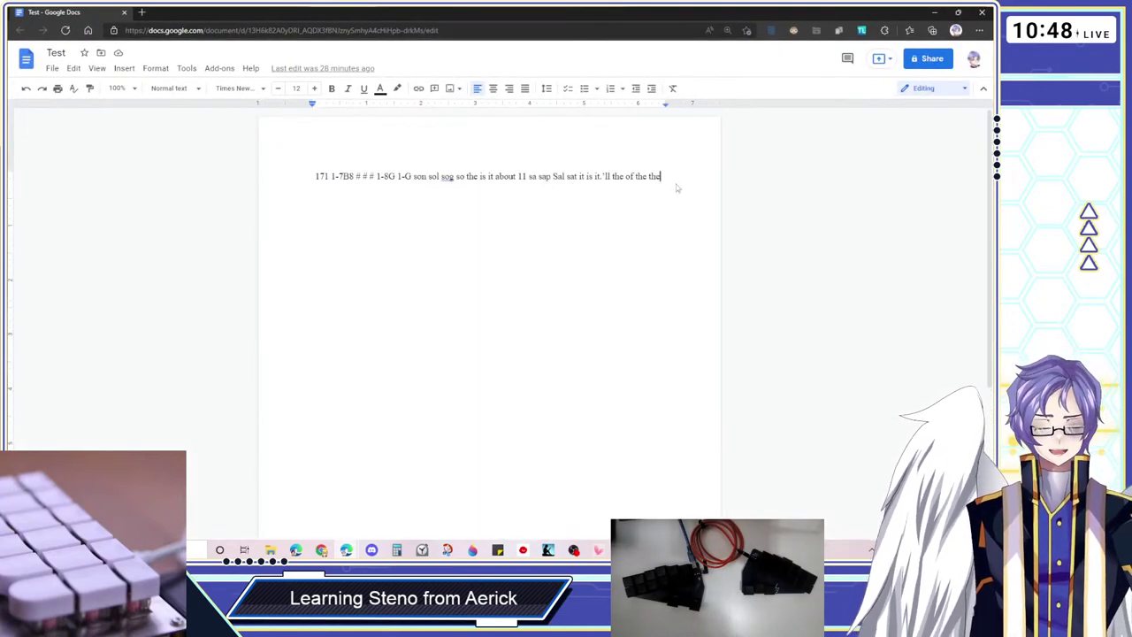
Start a new line below the existing text in the document and enter "Fdkfjdklfj" in italics
key("Return")
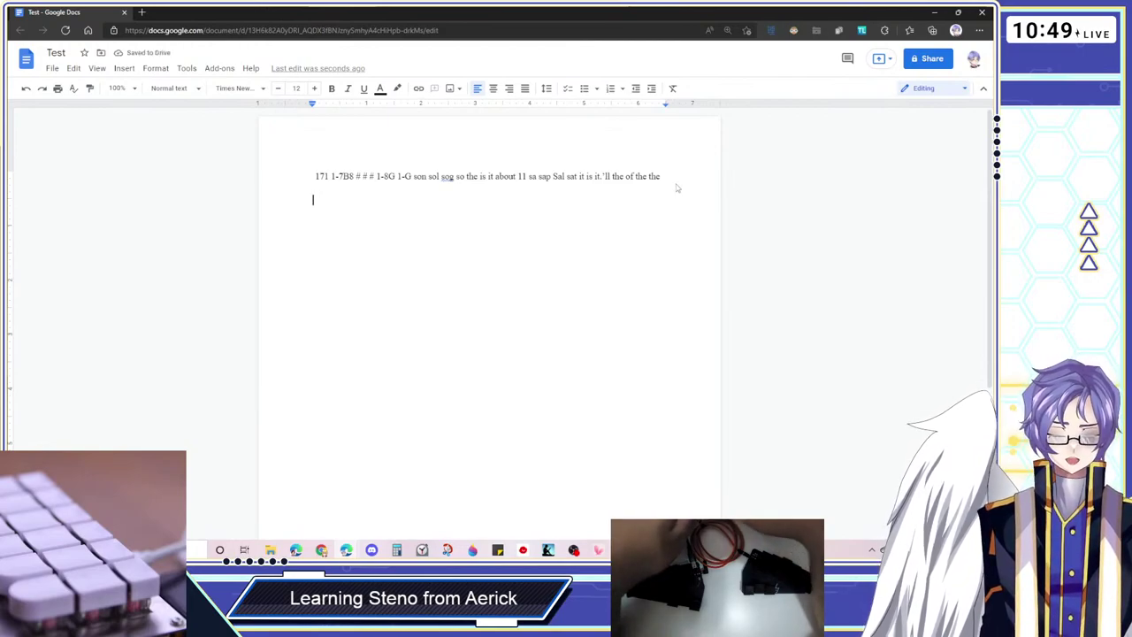
key("ctrl+i")
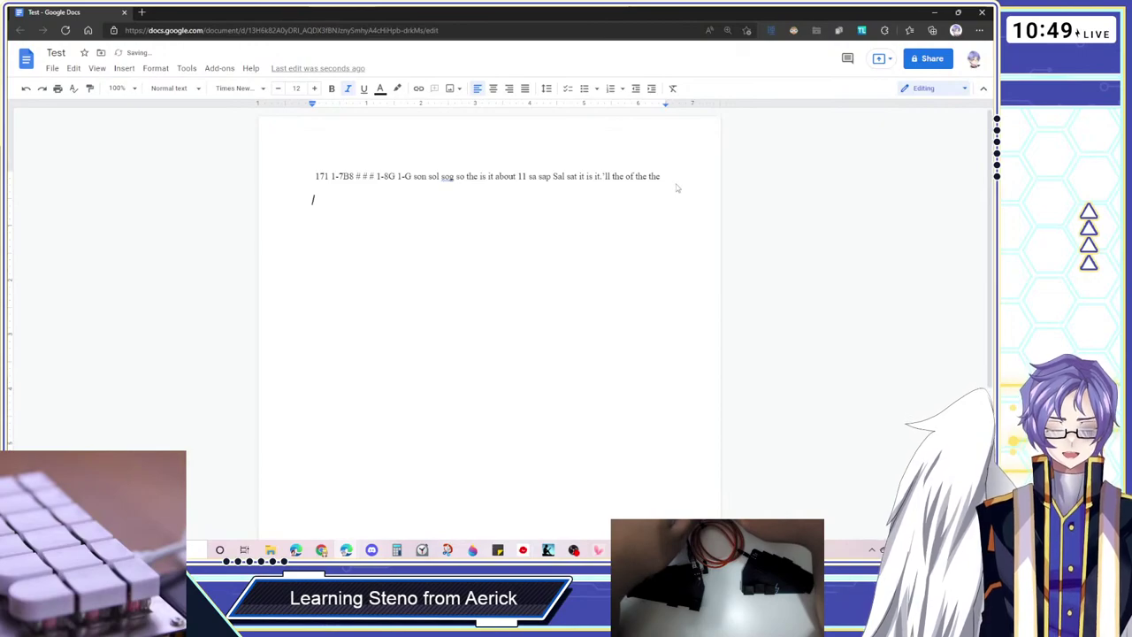
type("fdkfjdkjf")
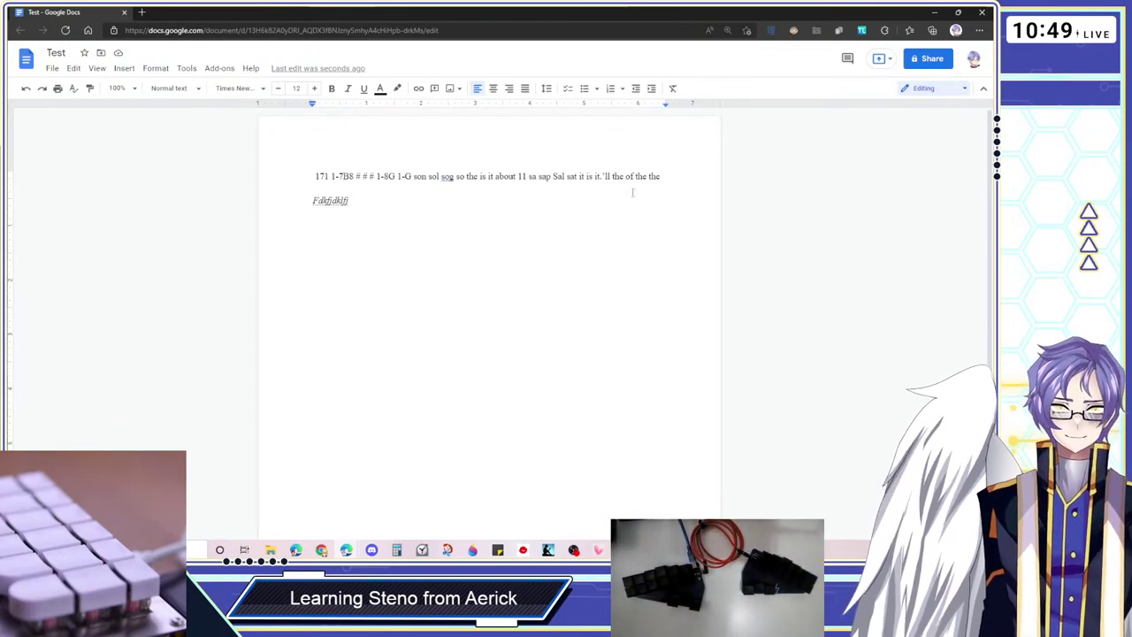
Bring the Plover window in front of the document and place it below the italic line so both text lines stay readable
left_click(872, 549)
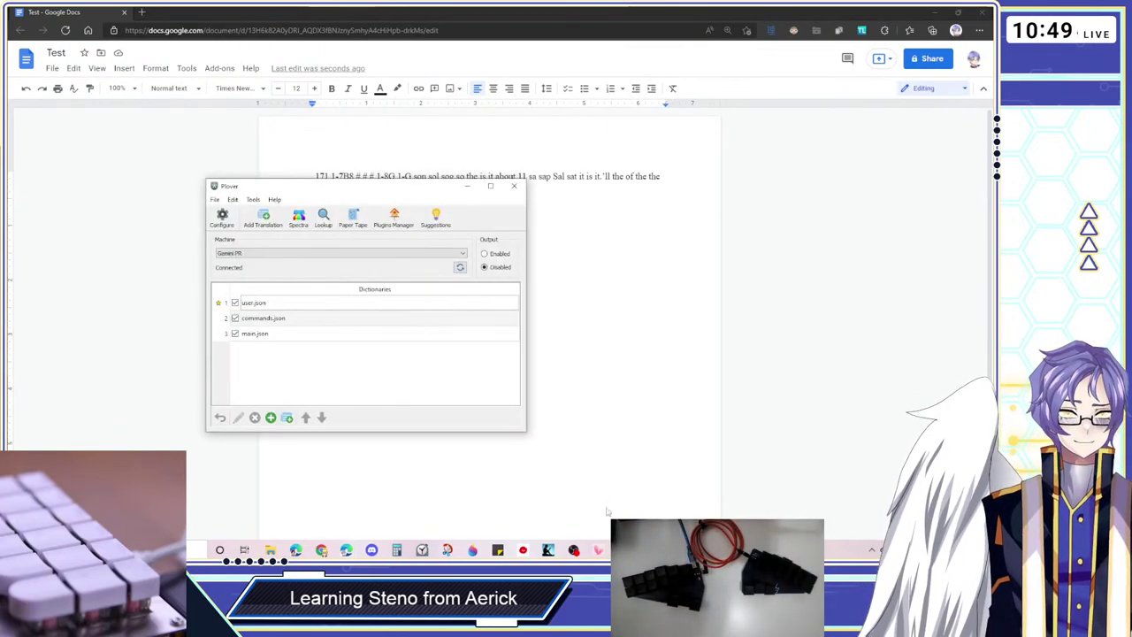
left_click_drag(357, 191, 352, 230)
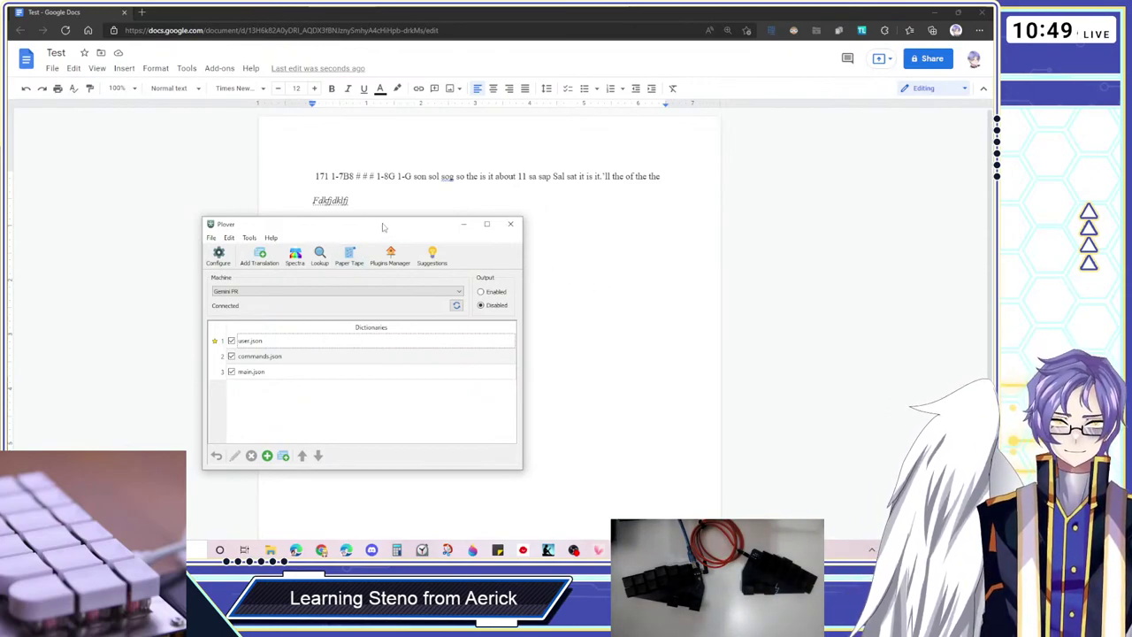
left_click_drag(383, 227, 386, 238)
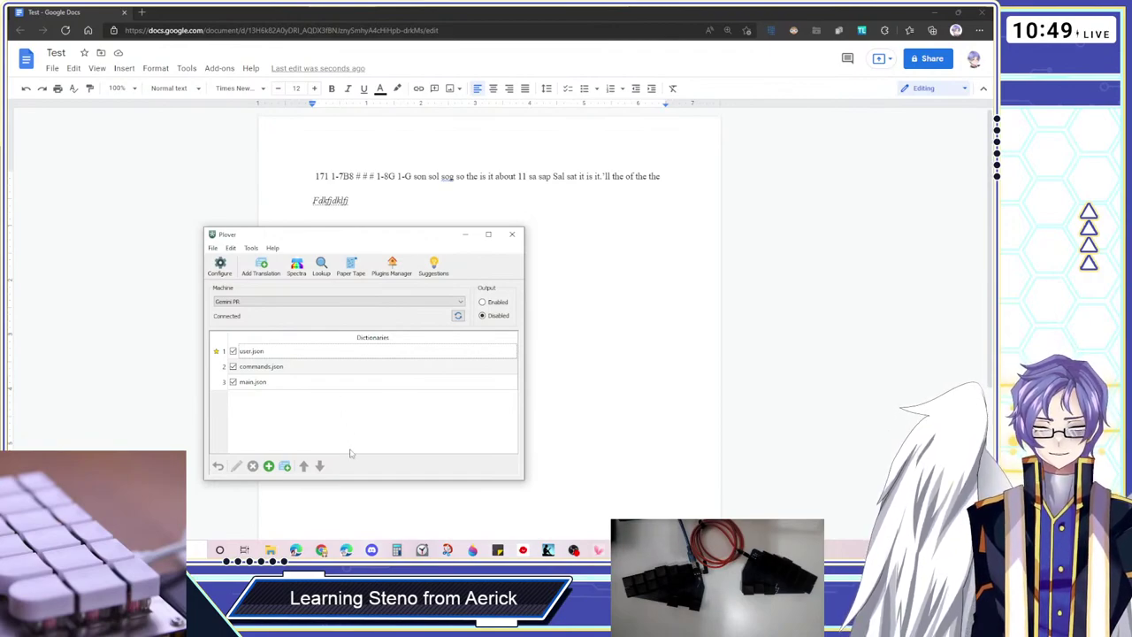
Open the GitHub repository EPLHREU/emily-modifiers in a new browser tab and skim its file list and README
left_click(371, 551)
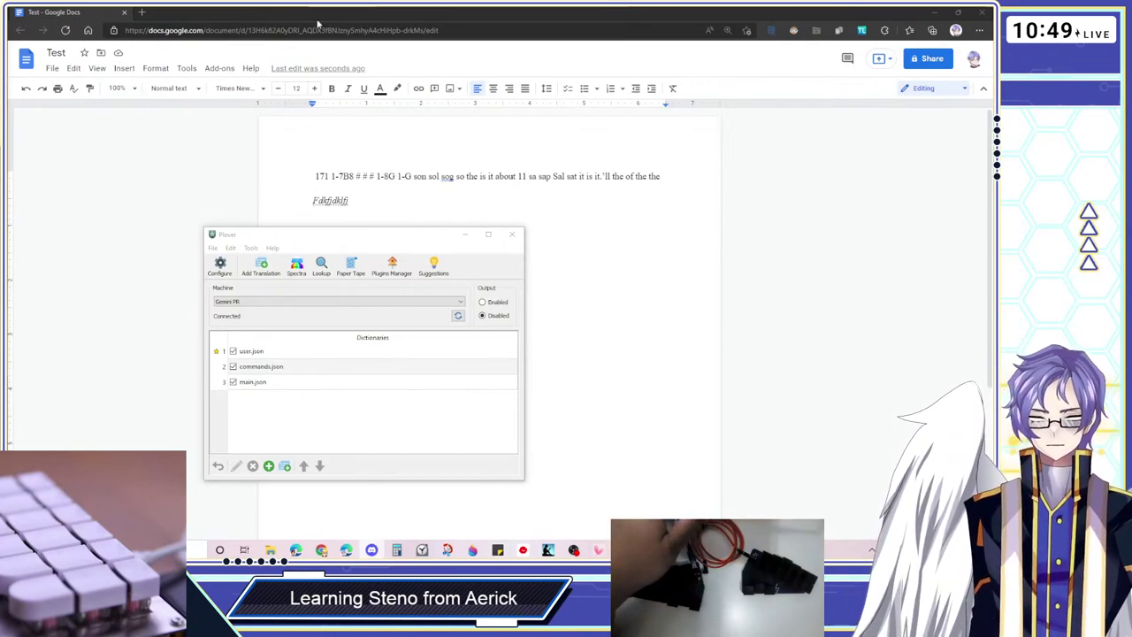
left_click(142, 12)
type("https://github.com/EPLHREU/emily-modifiers")
key("Return")
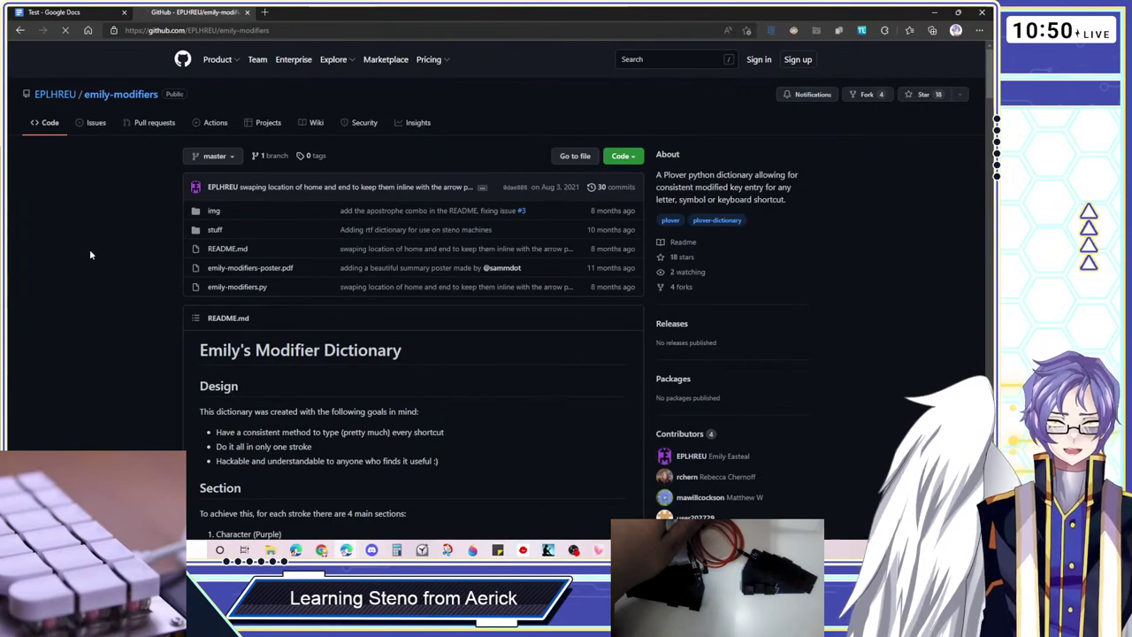
scroll(89, 257, "down", 3)
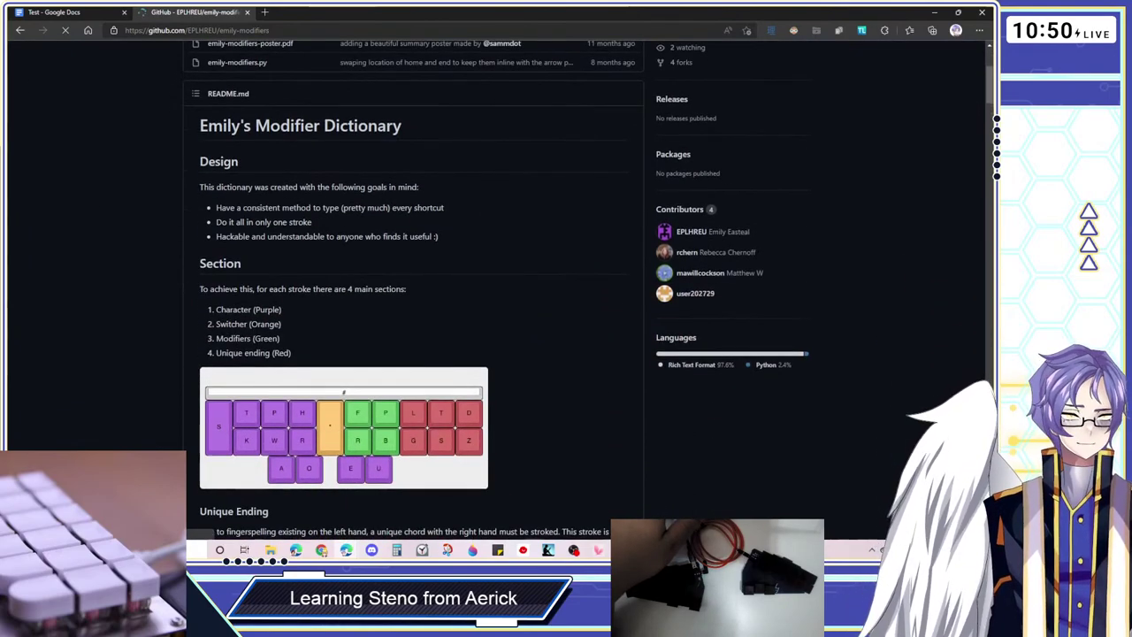
scroll(62, 235, "up", 3)
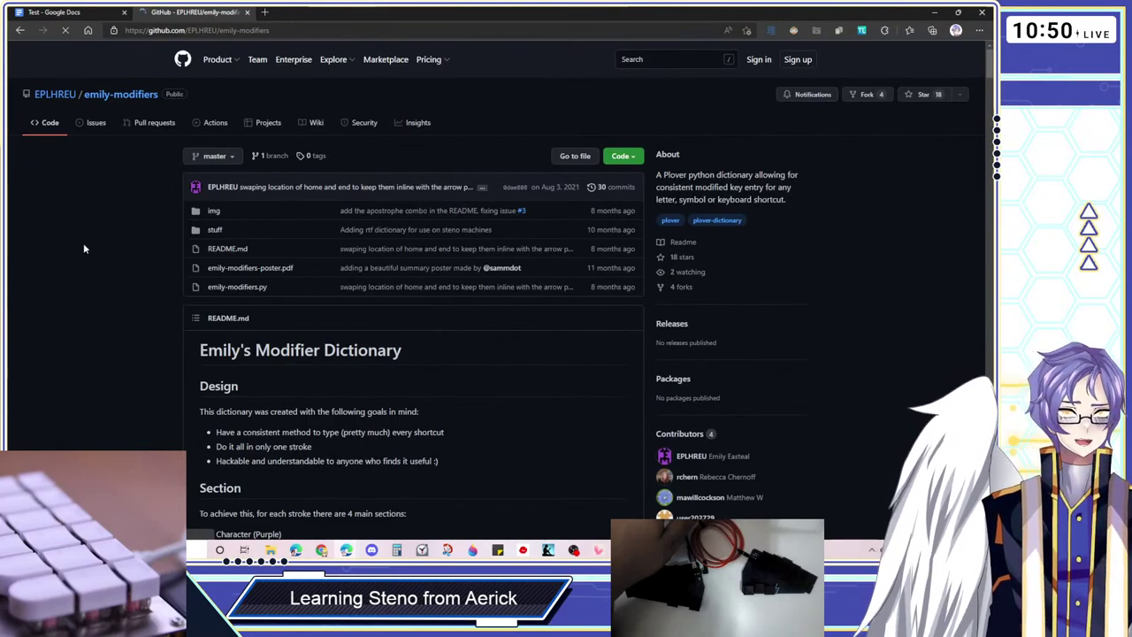
scroll(84, 249, "down", 3)
scroll(85, 249, "up", 3)
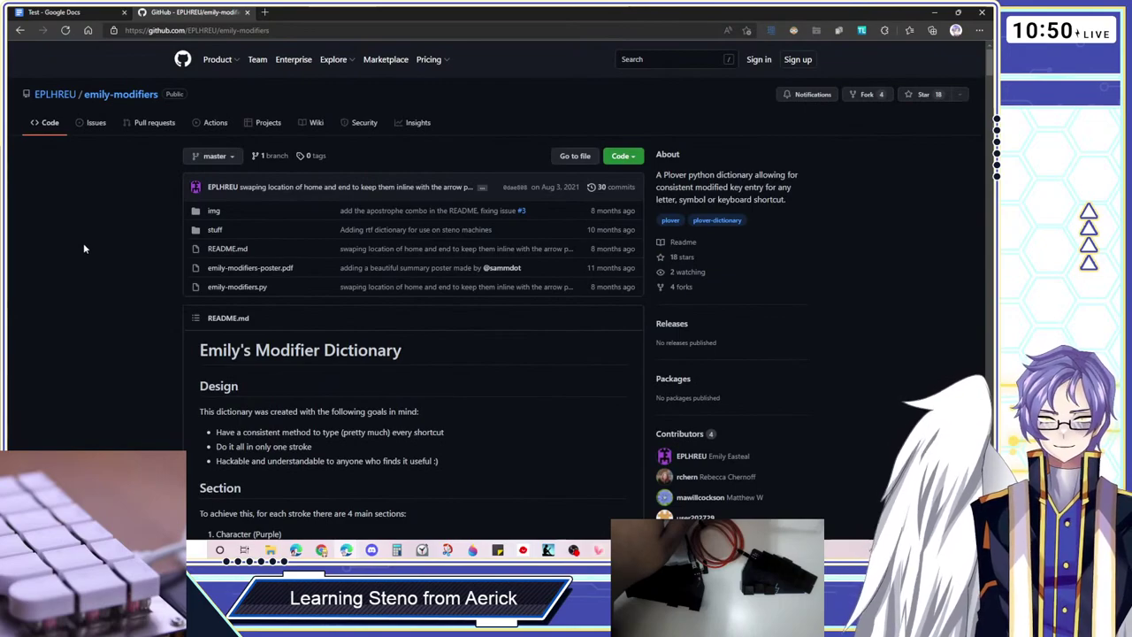
scroll(84, 248, "down", 1)
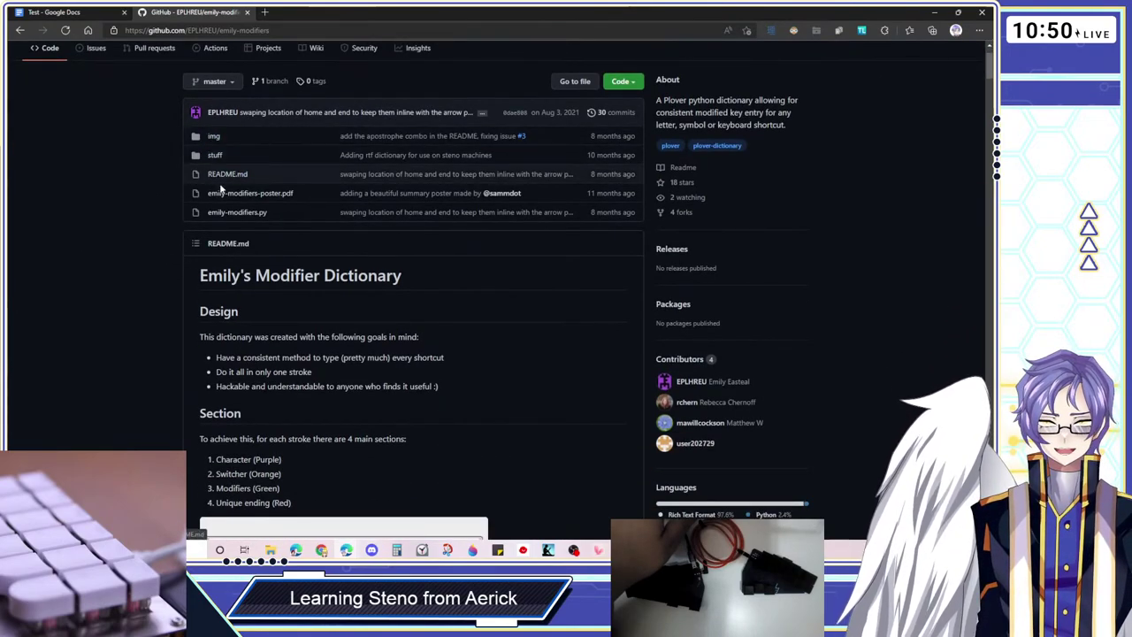
Open emily-modifiers.py in the repository and save its raw version to the Desktop as a PY file named emily-modifiers
left_click(261, 213)
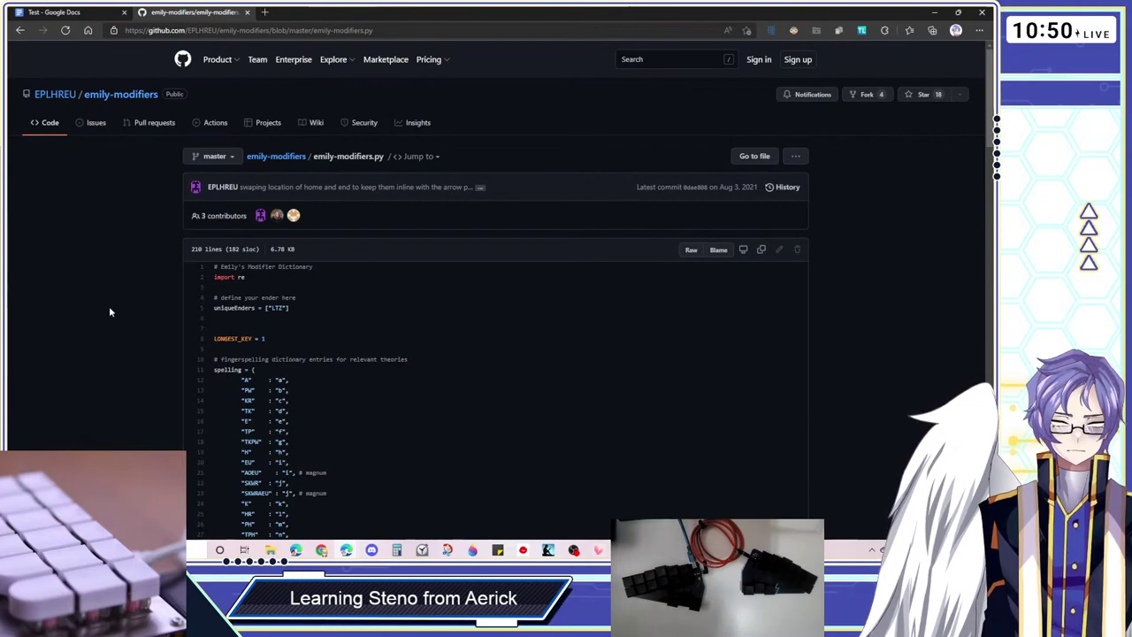
right_click(691, 251)
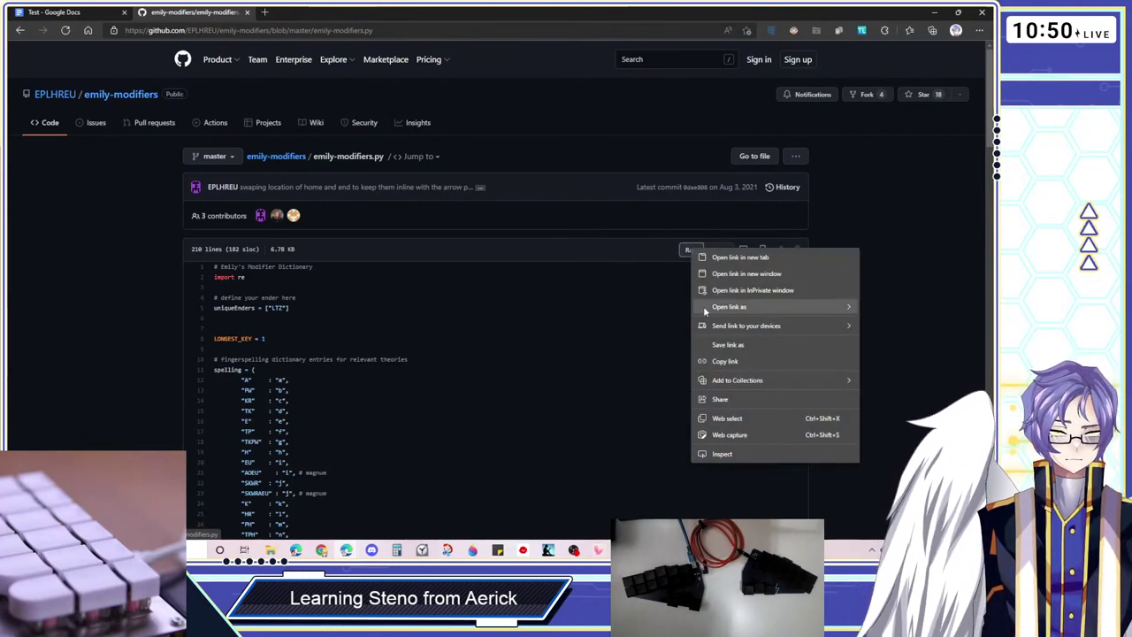
mouse_move(715, 309)
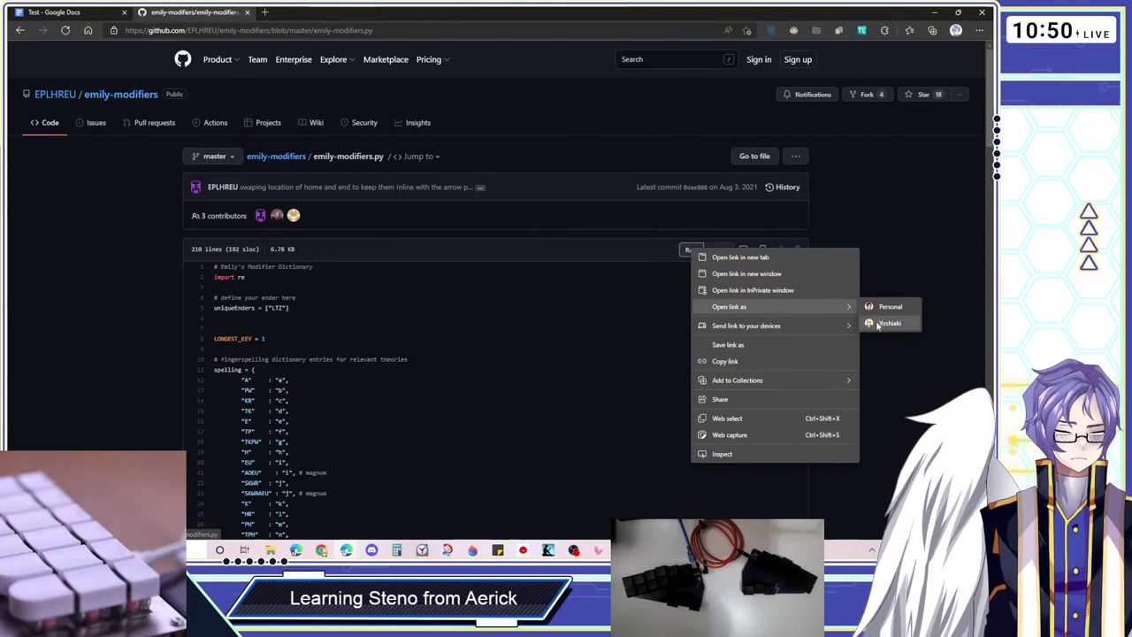
left_click(741, 347)
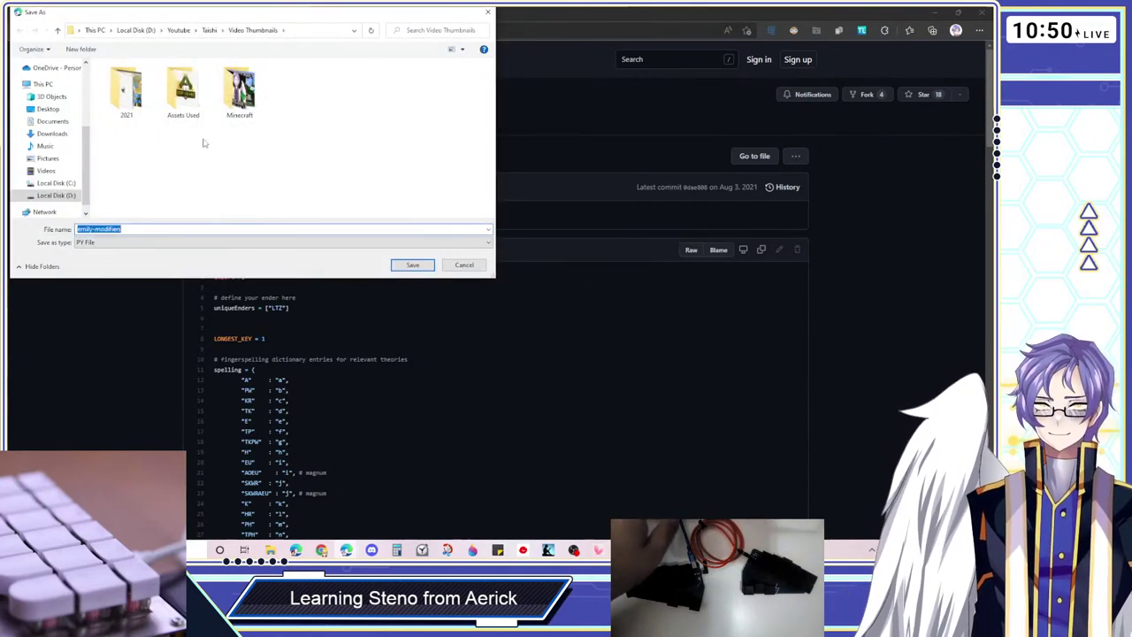
left_click(48, 108)
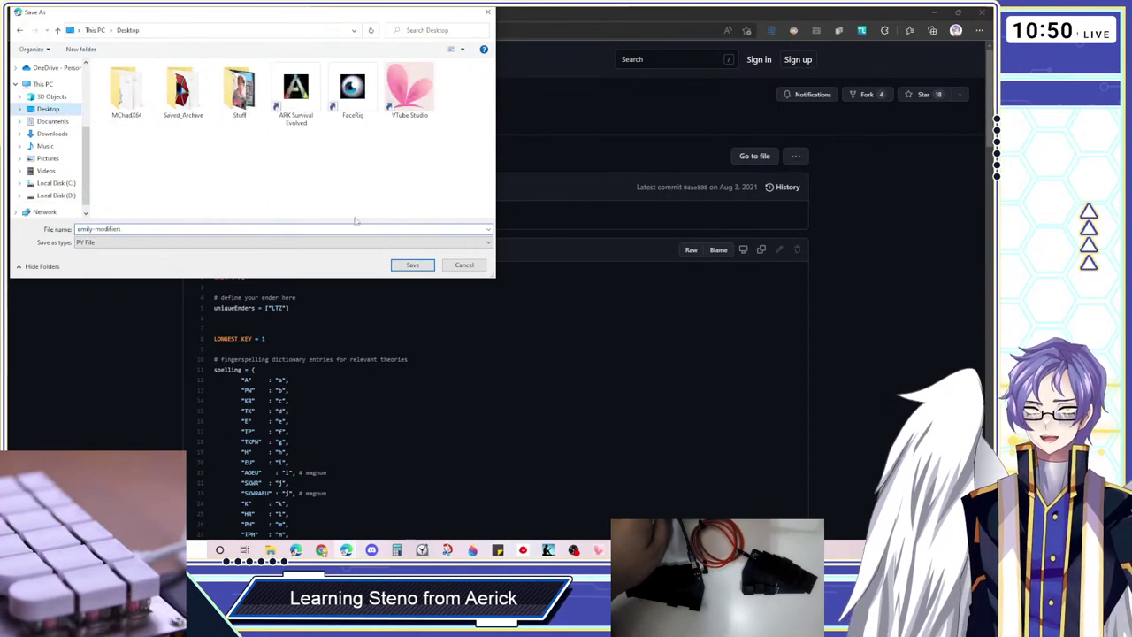
left_click(413, 265)
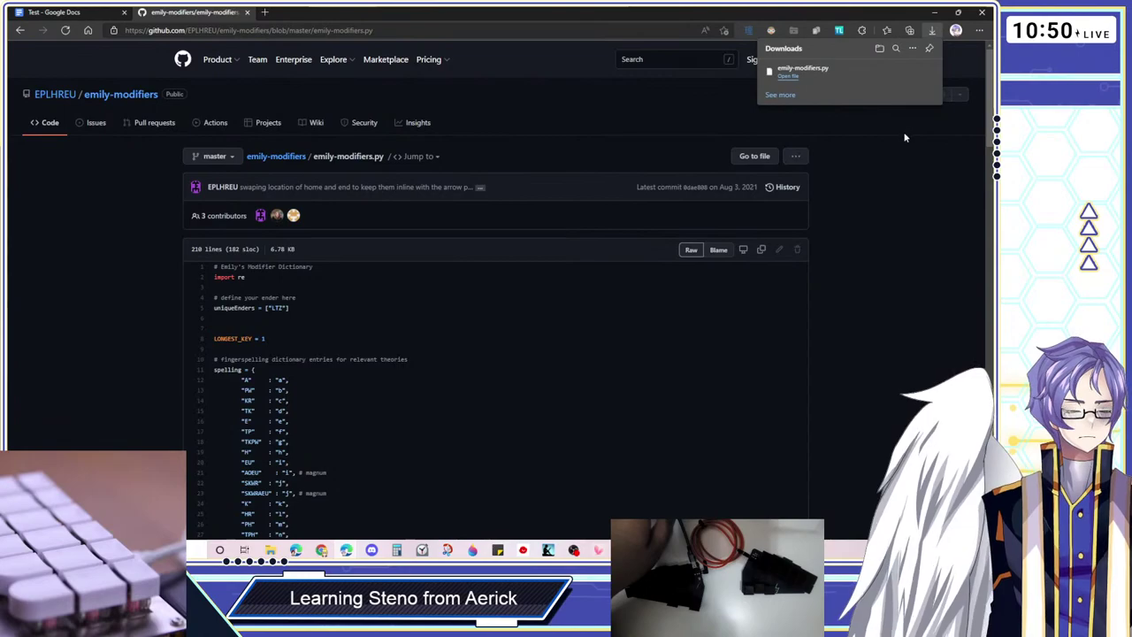
Clear the browser windows away to show the desktop and keep the Plover window near its middle
left_click(934, 13)
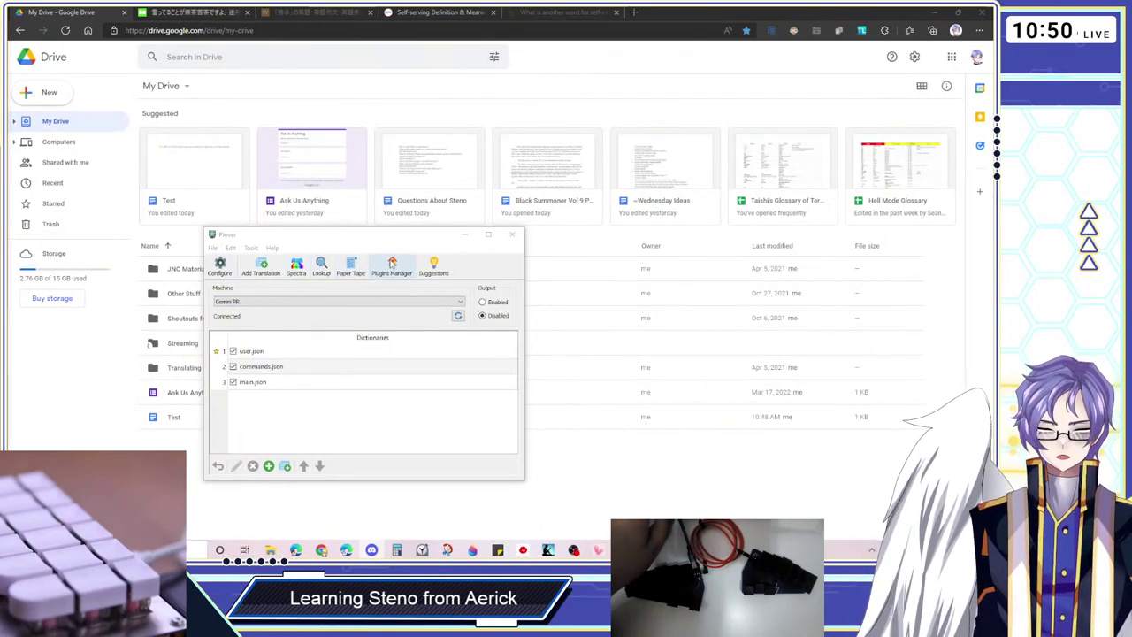
left_click(398, 242)
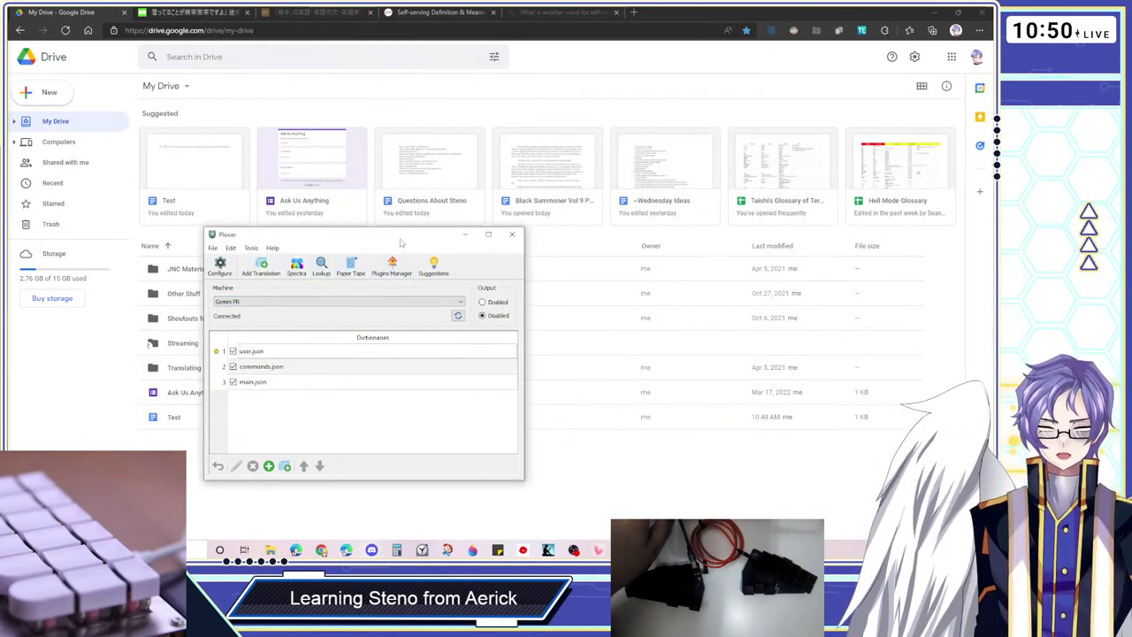
key("super+d")
left_click_drag(403, 239, 427, 222)
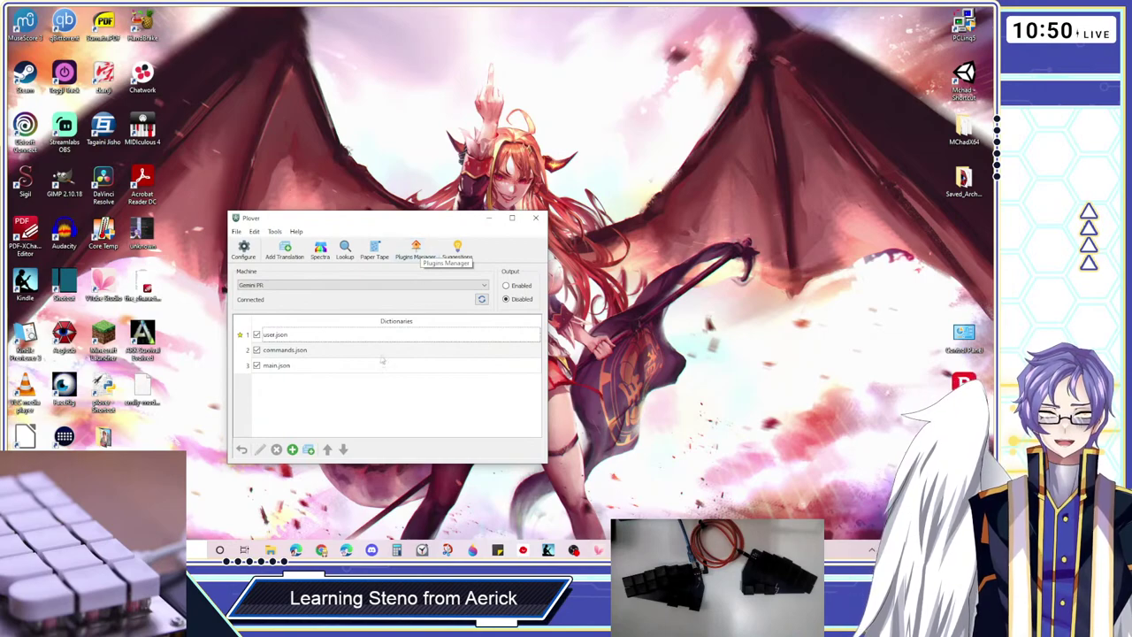
Install the plover-python-dictionary plugin, version 1.1.0, in Plover and restart Plover
left_click(417, 255)
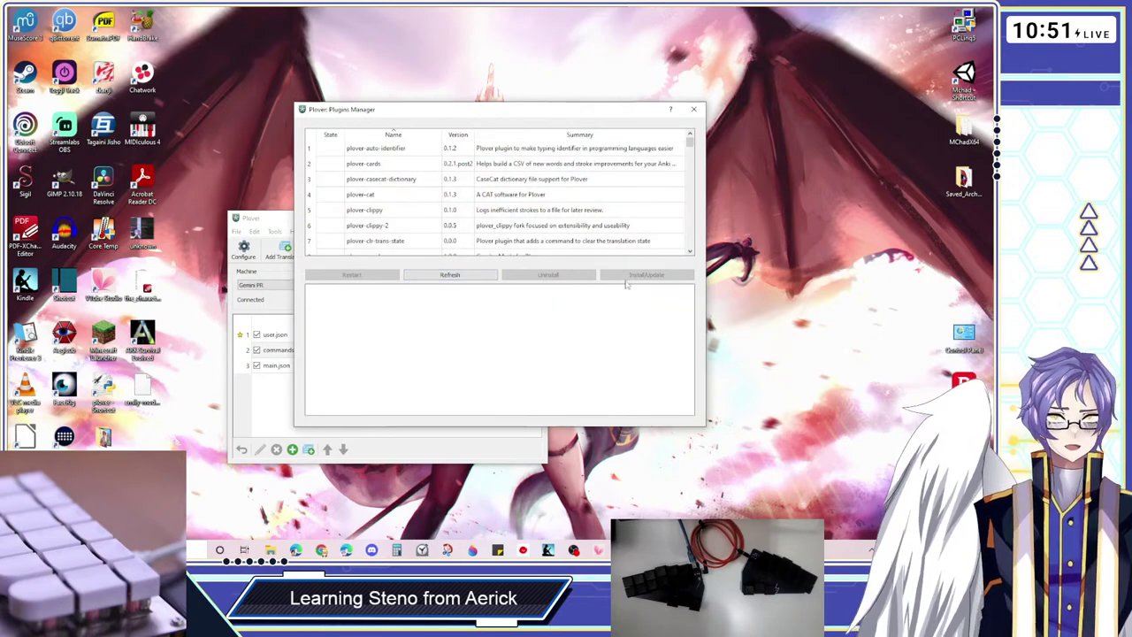
scroll(586, 221, "down", 15)
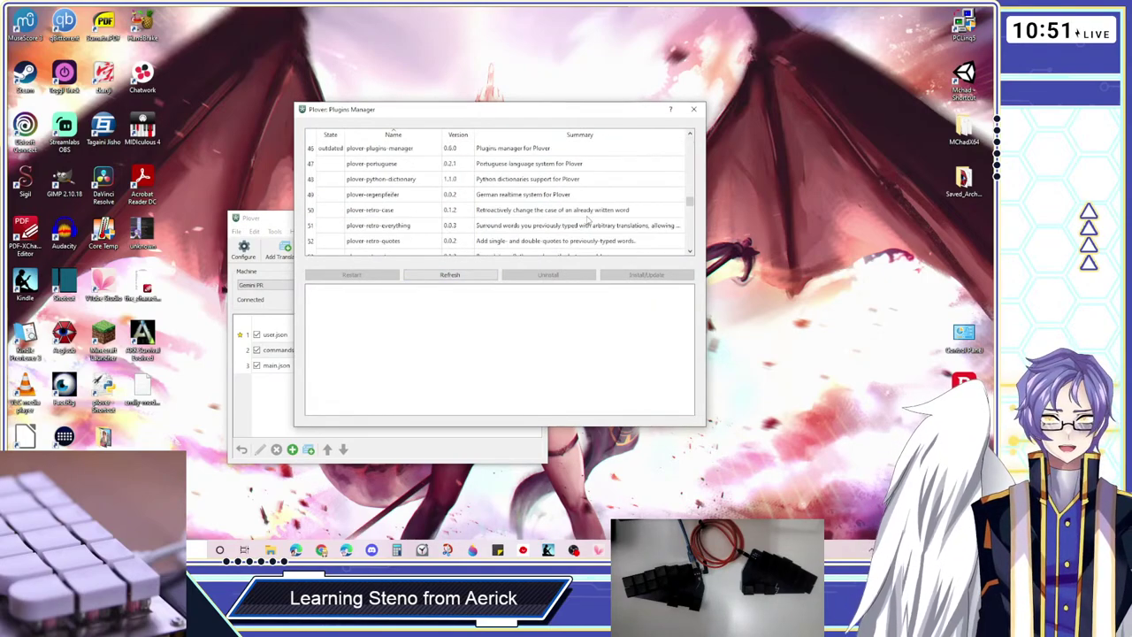
scroll(586, 221, "down", 4)
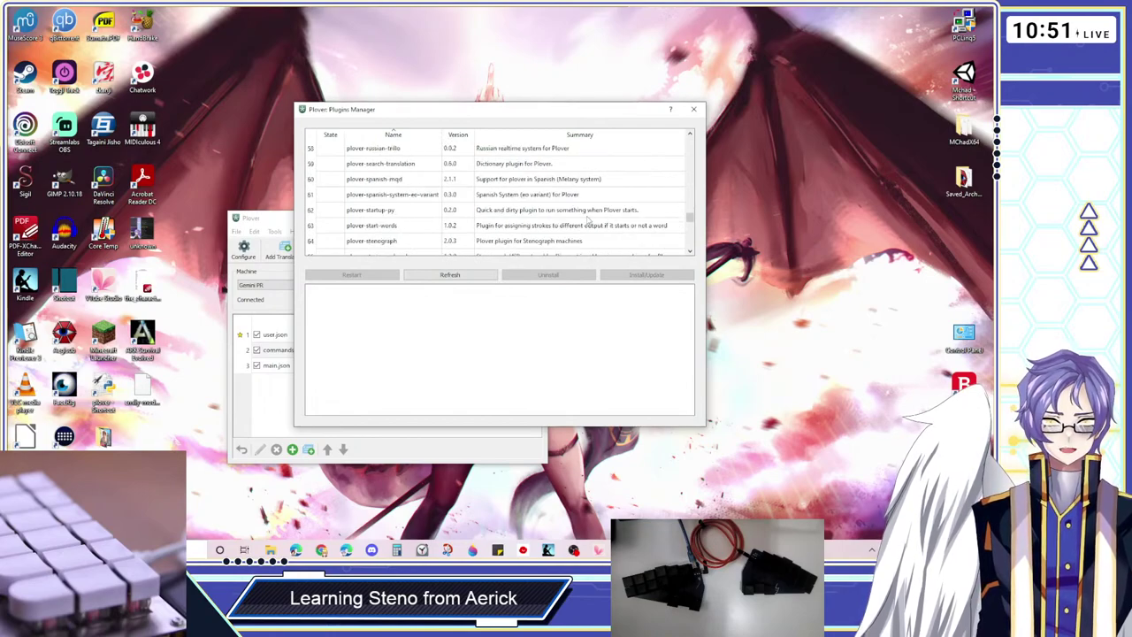
scroll(588, 222, "up", 4)
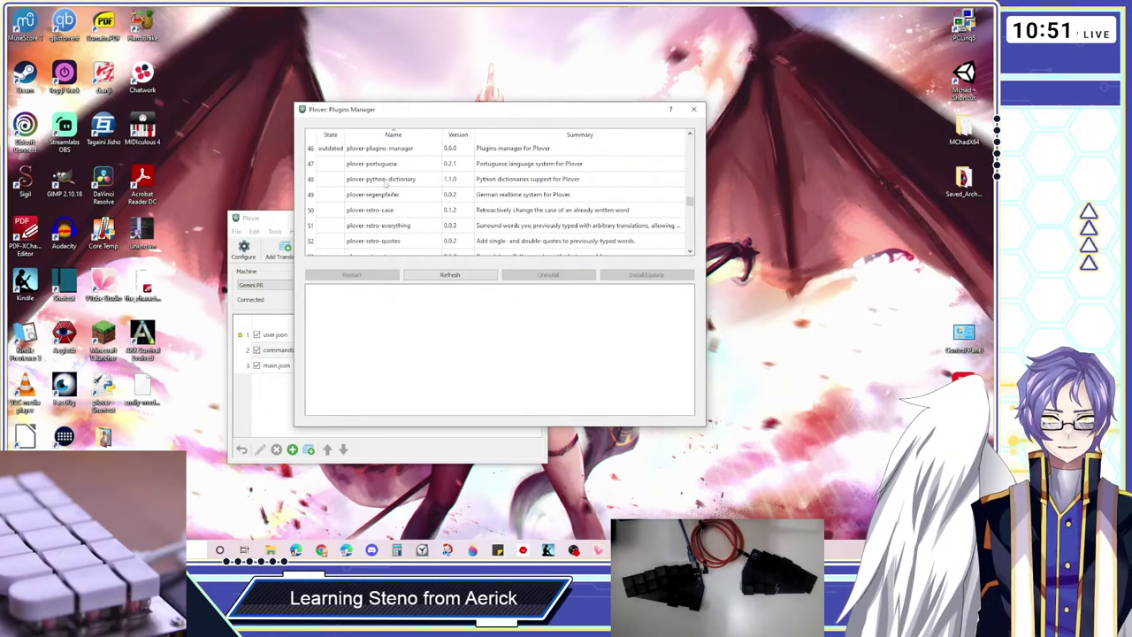
left_click(410, 181)
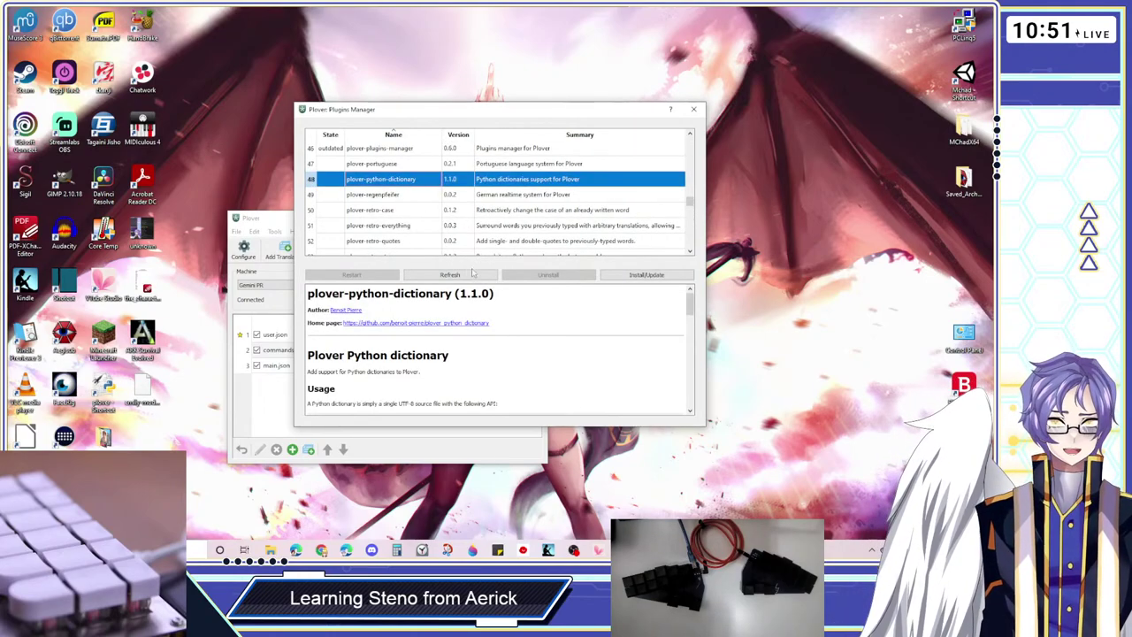
left_click(645, 274)
left_click(560, 286)
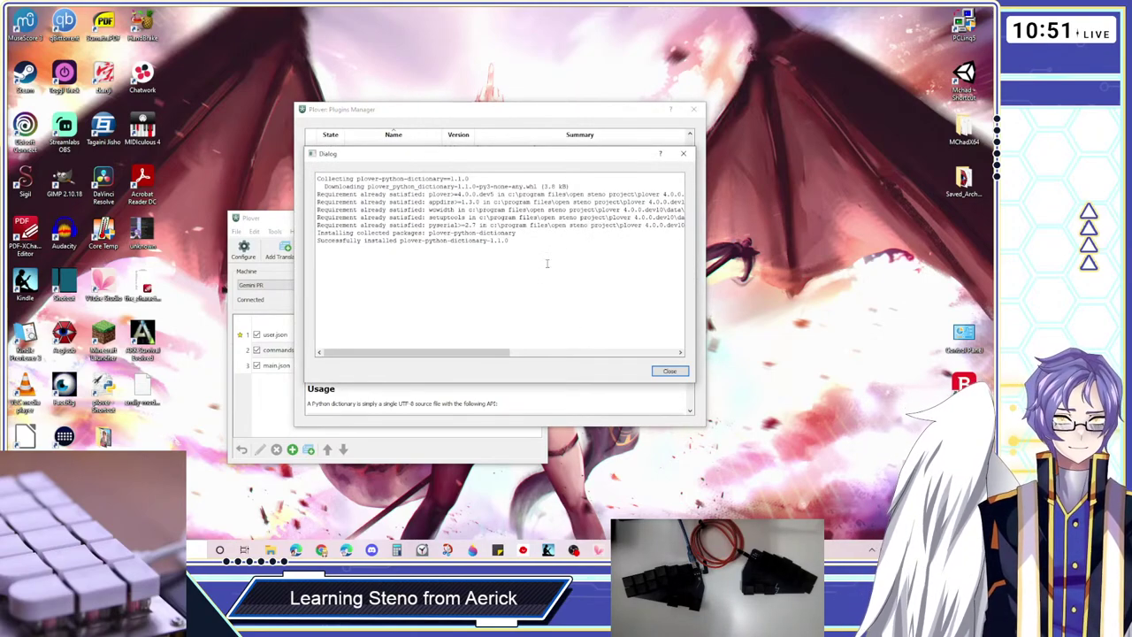
left_click(669, 371)
left_click(379, 278)
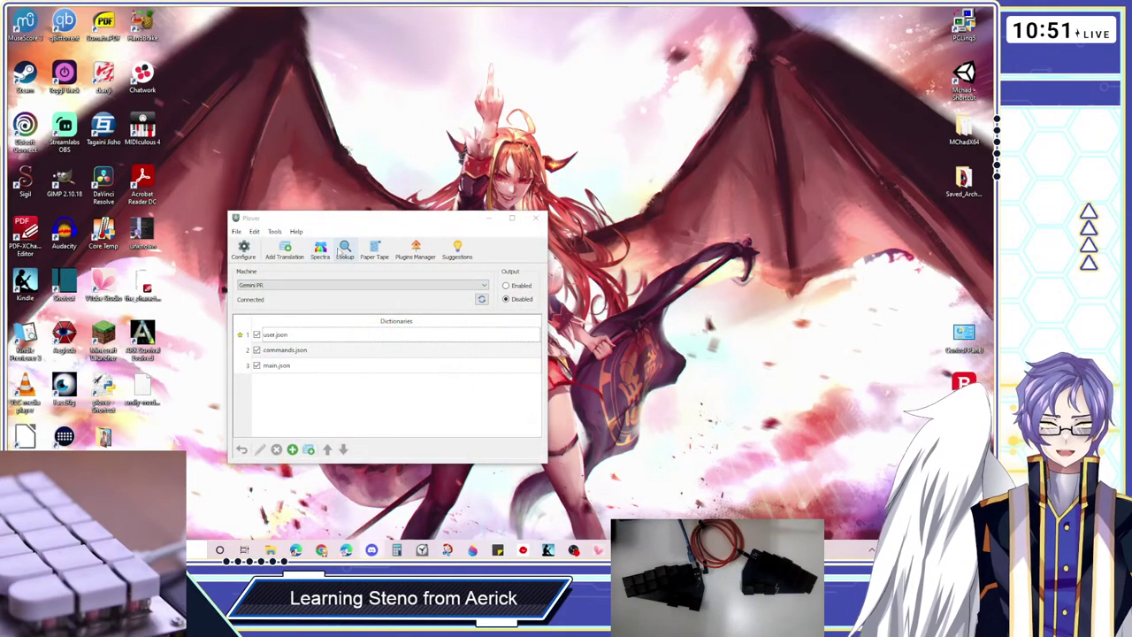
Add the emily-modifiers.py file from the Desktop to Plover's dictionary list
left_click(309, 449)
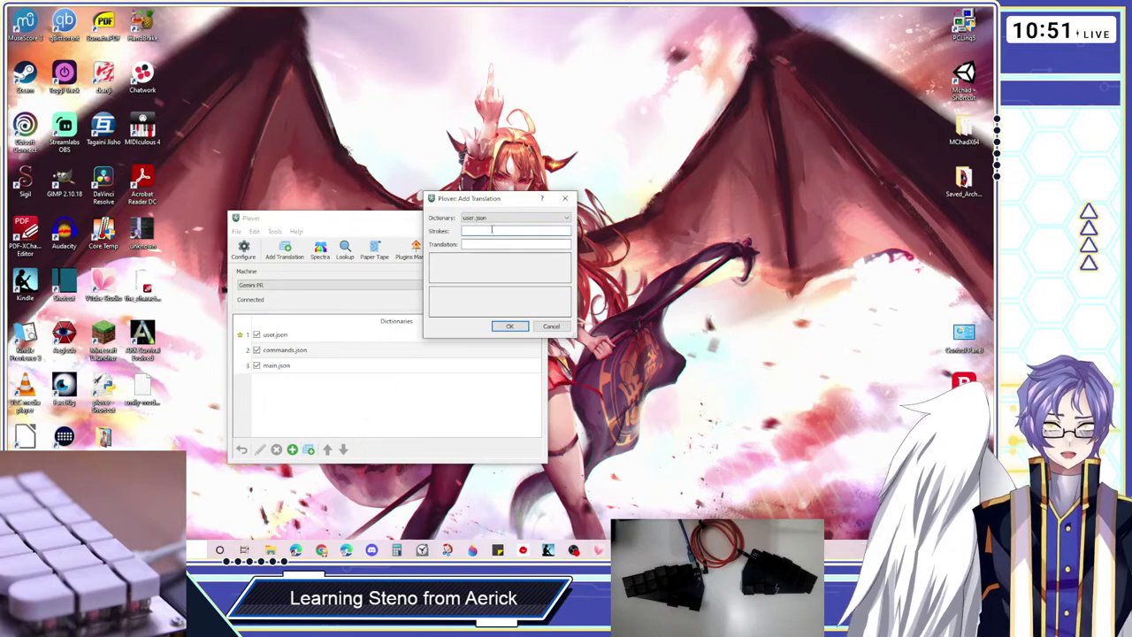
left_click(563, 329)
left_click(292, 450)
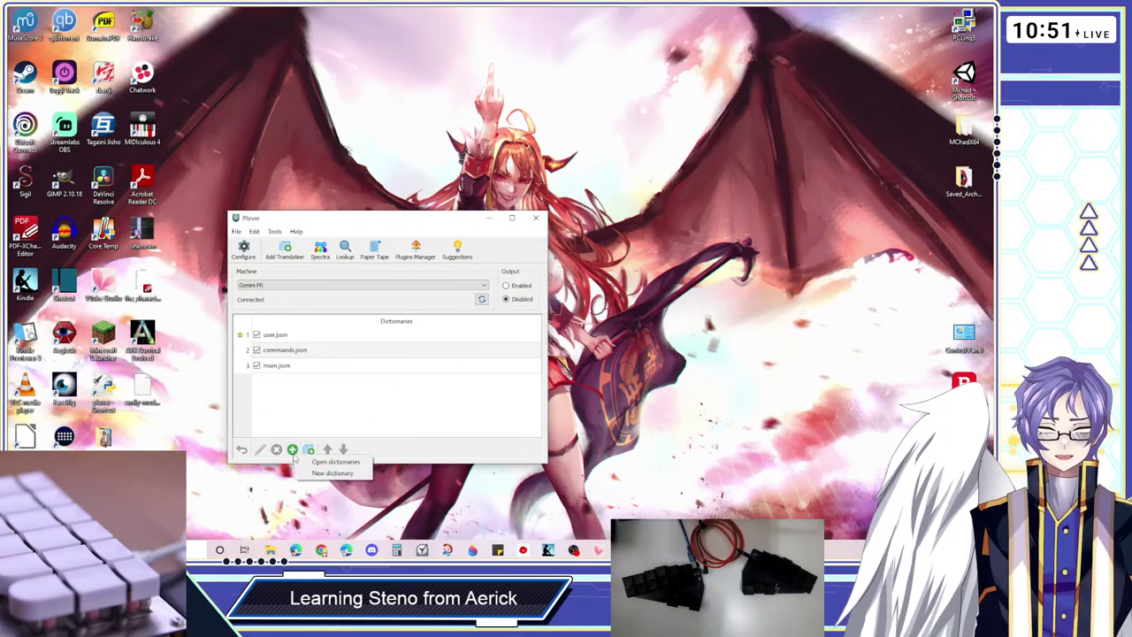
left_click(333, 461)
left_click_drag(425, 235, 474, 228)
left_click(320, 299)
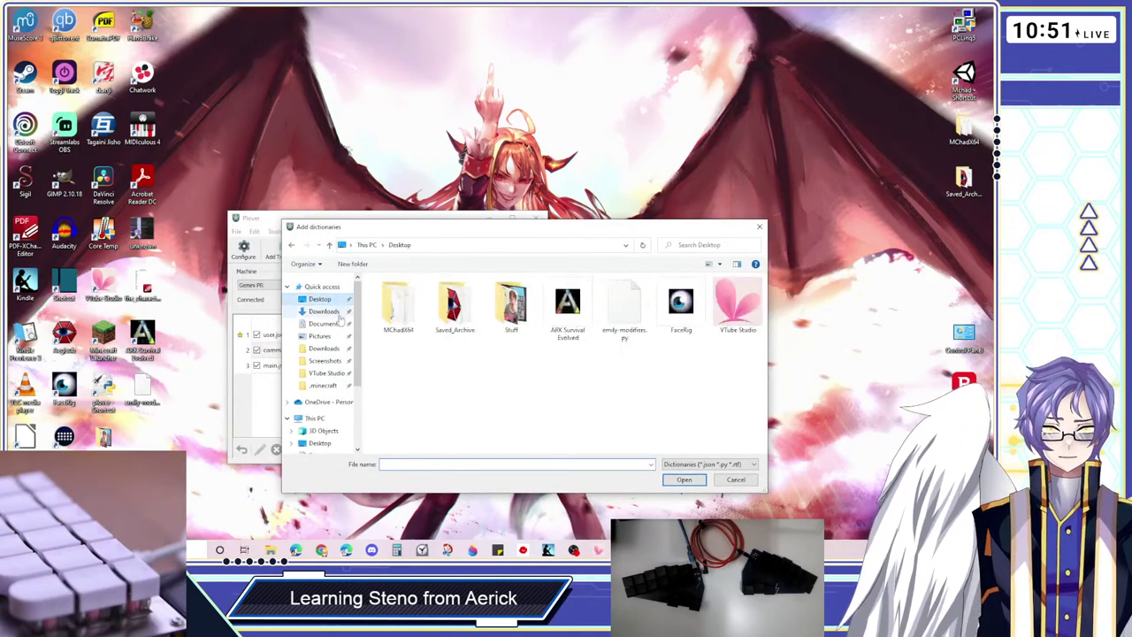
left_click(625, 308)
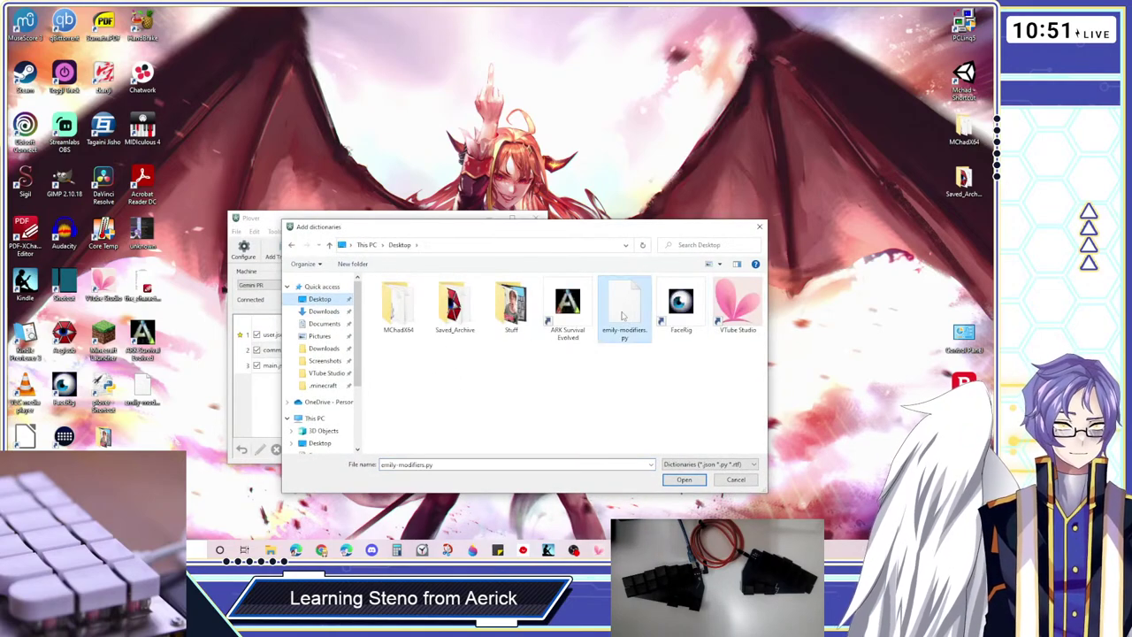
left_click(685, 481)
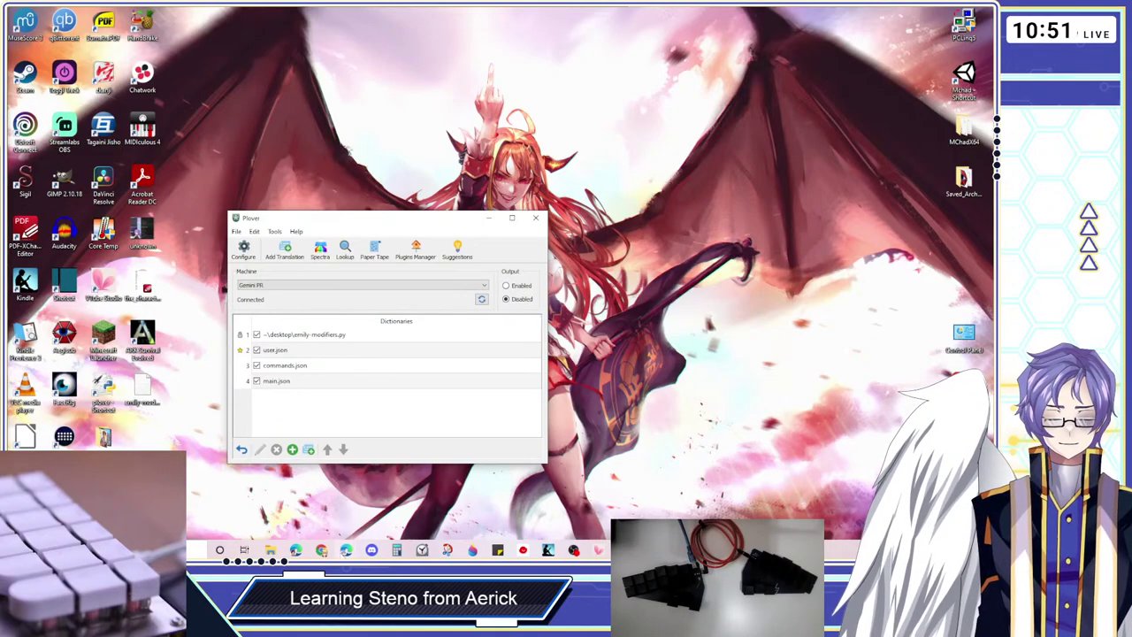
Switch to the browser, skim the emily-modifiers.py source, and read the repository README's sections on stroke layout, Unique Ending and Modifiers
mouse_move(345, 549)
left_click(337, 512)
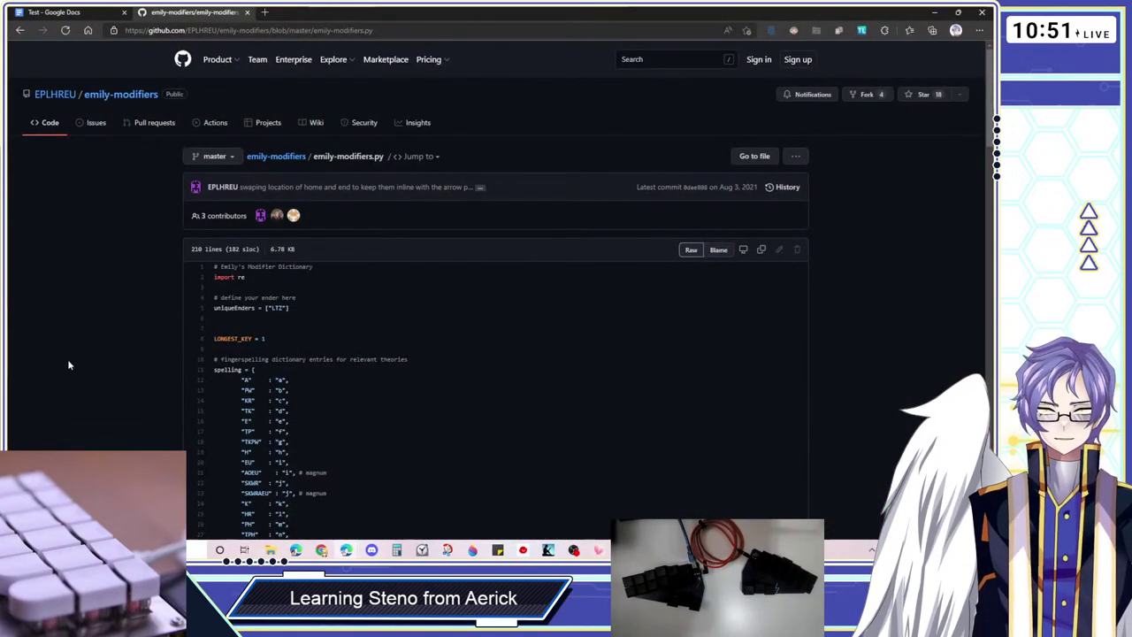
scroll(709, 199, "down", 3)
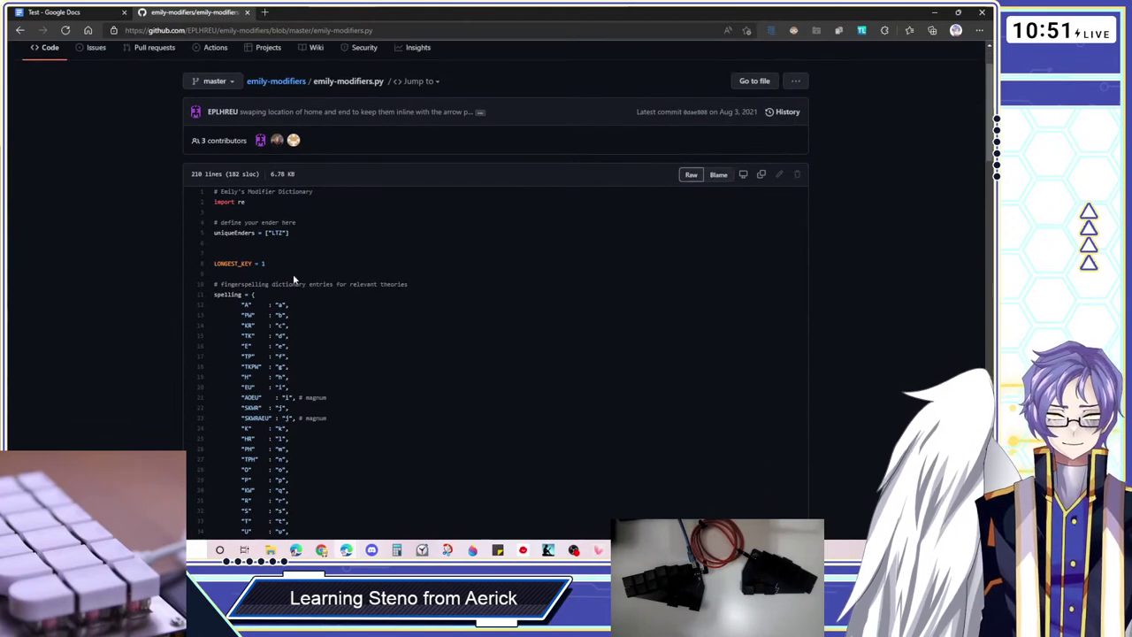
scroll(292, 168, "down", 1)
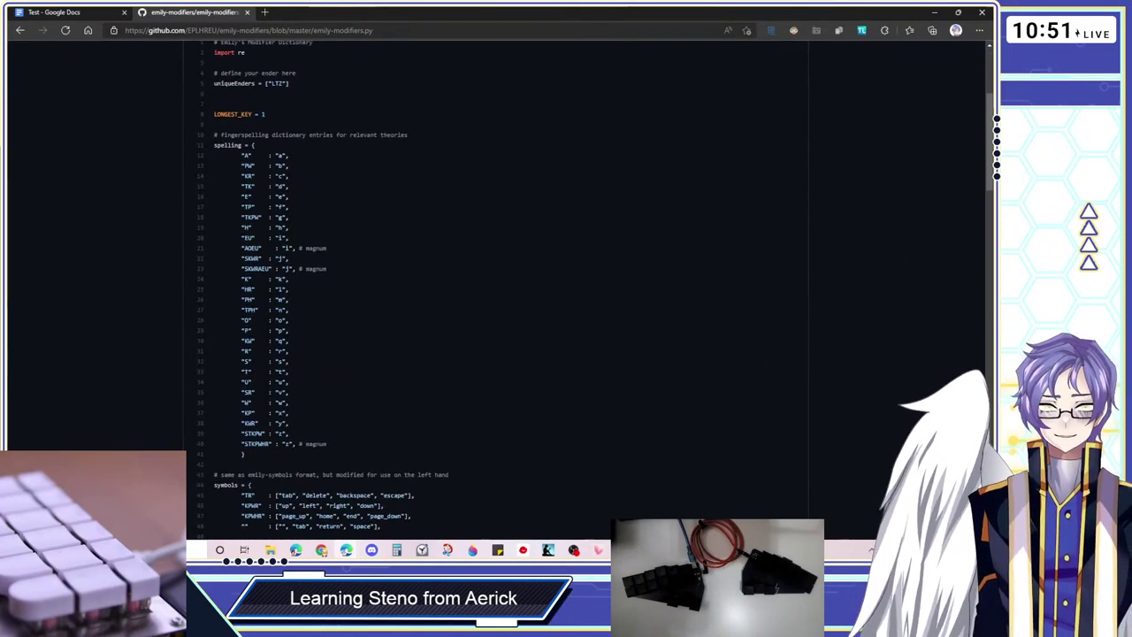
scroll(274, 185, "up", 6)
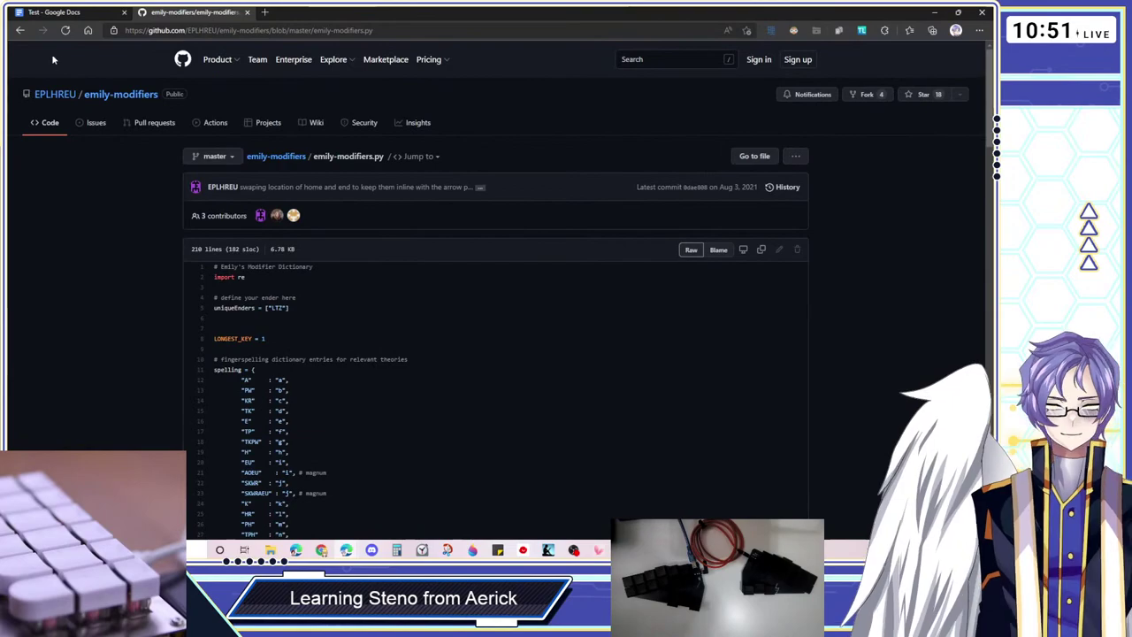
left_click(19, 30)
scroll(111, 260, "down", 3)
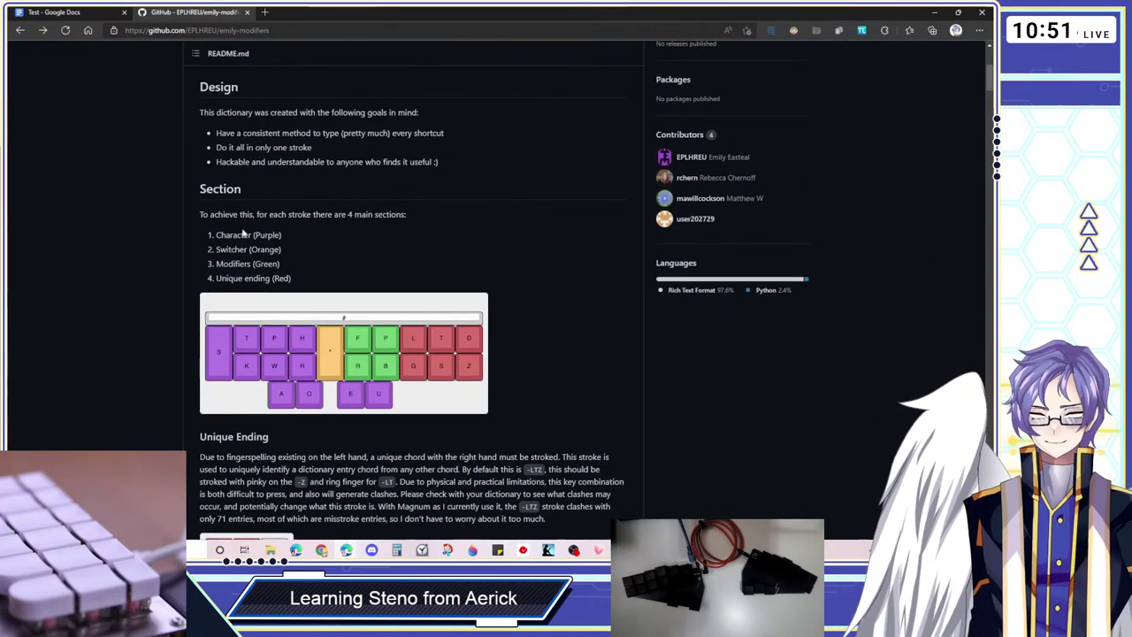
scroll(243, 248, "down", 3)
scroll(242, 268, "down", 4)
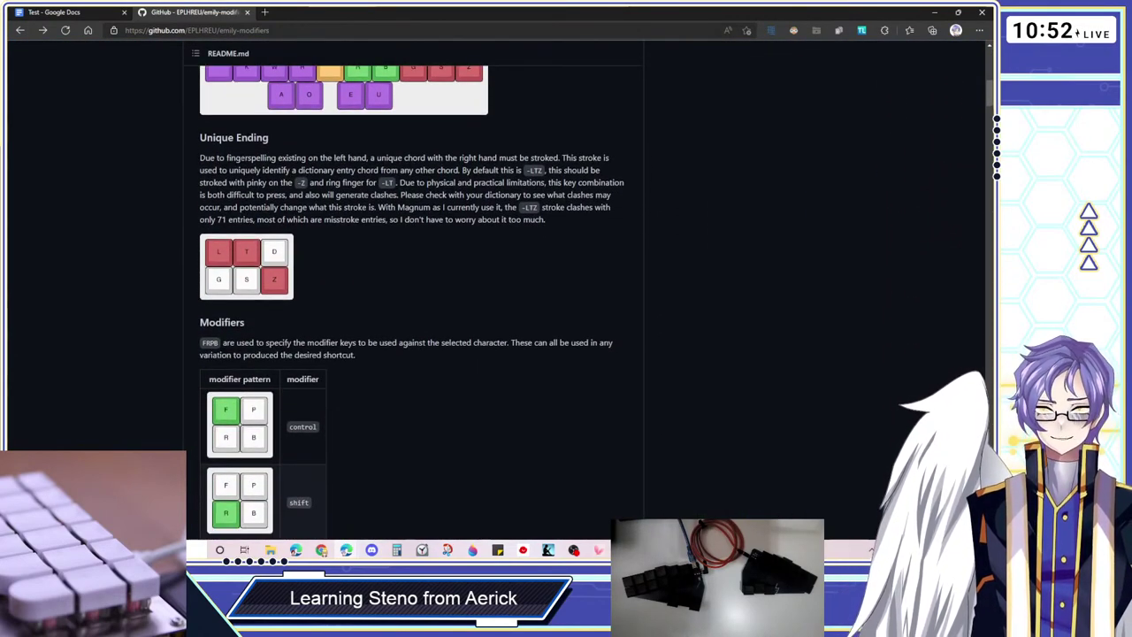
scroll(349, 224, "down", 3)
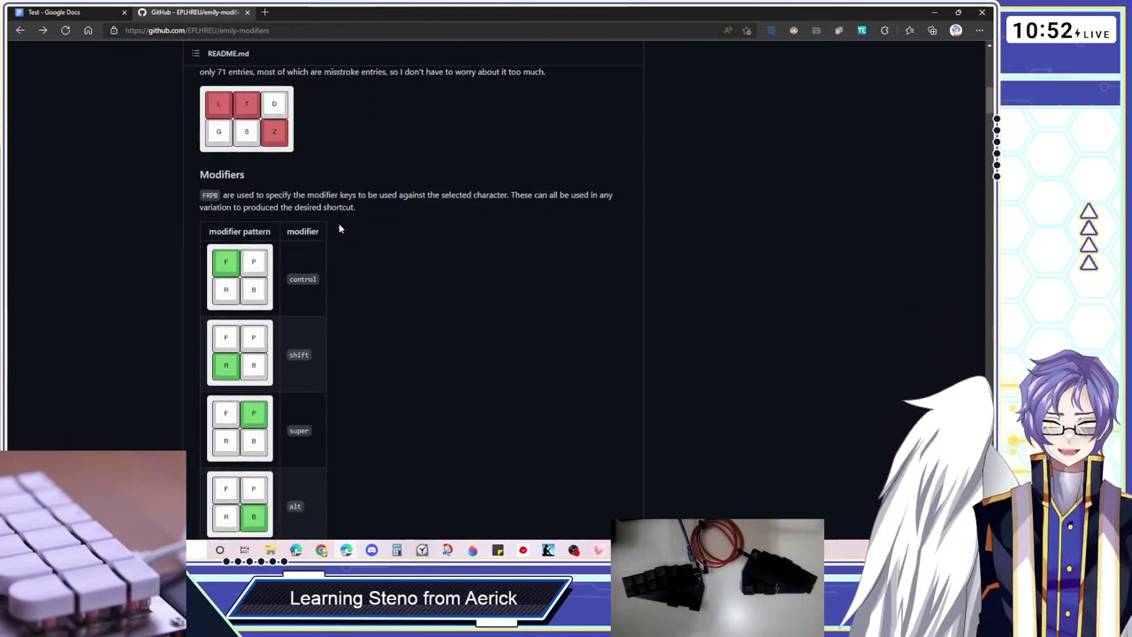
scroll(226, 190, "down", 2)
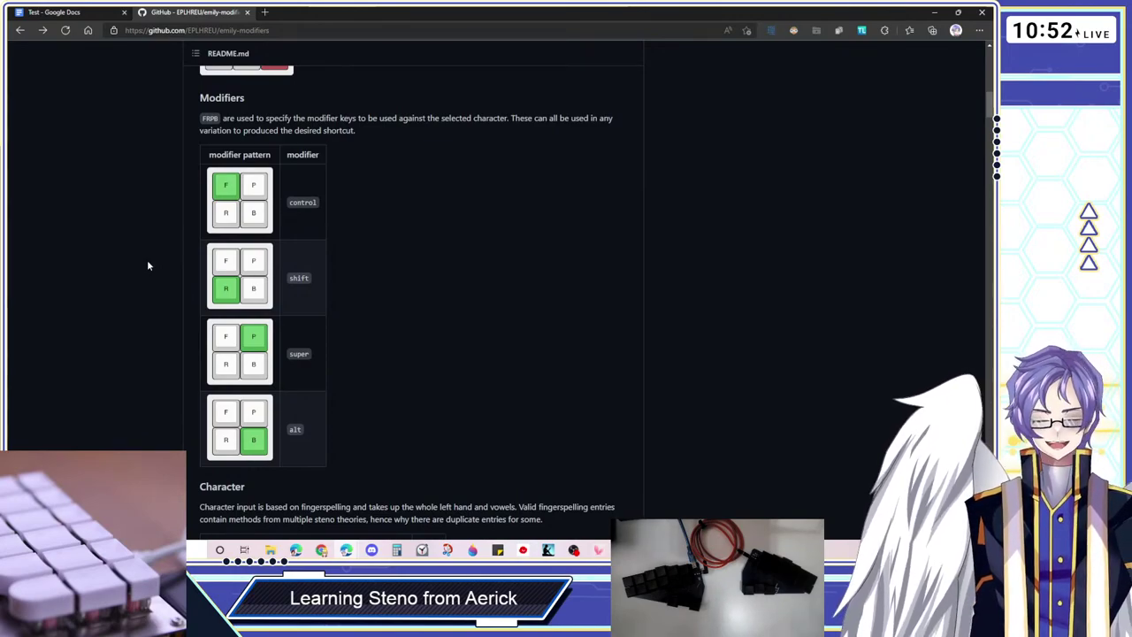
Examine the README's Character section with its fingerspelling patterns, and reread the Unique Ending and Modifiers explanations
scroll(124, 254, "down", 3)
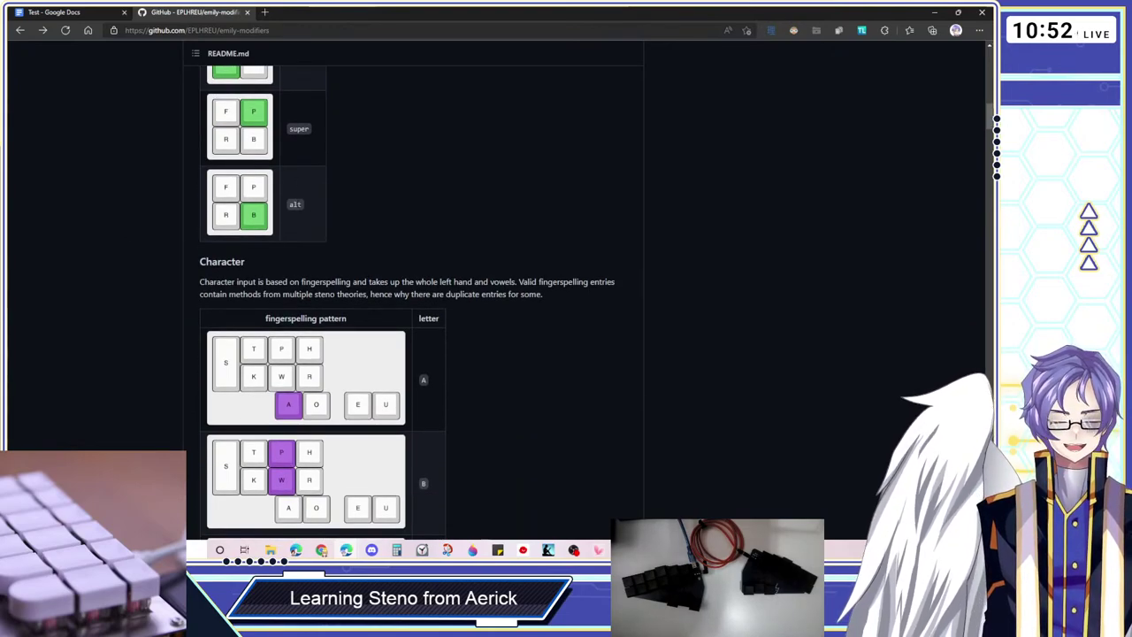
scroll(382, 229, "down", 1)
scroll(119, 234, "down", 1)
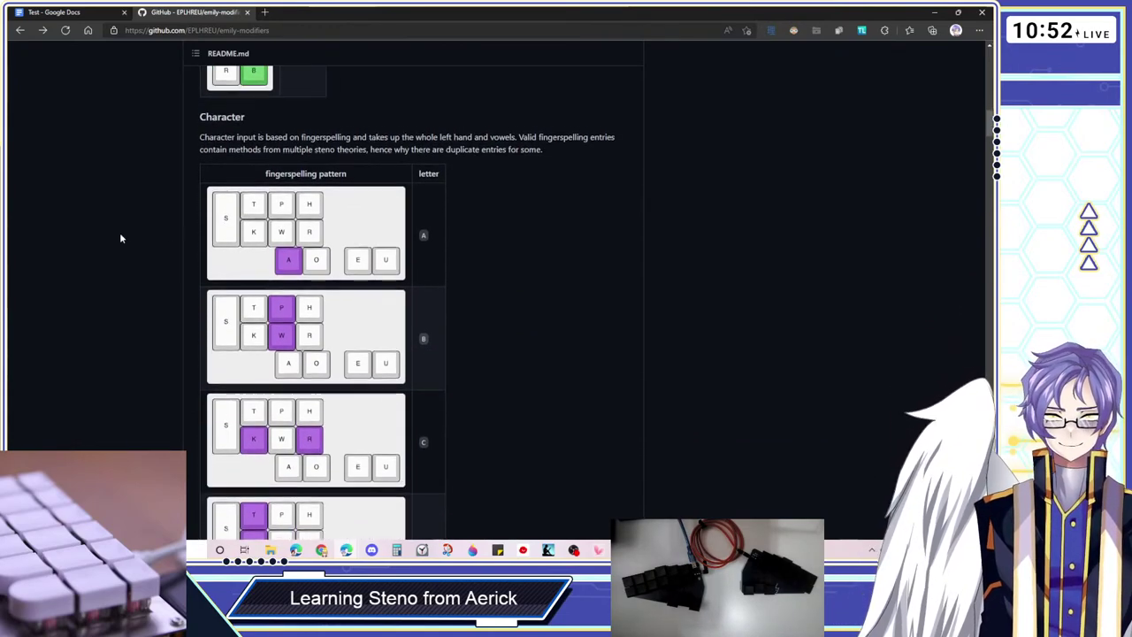
scroll(121, 238, "down", 1)
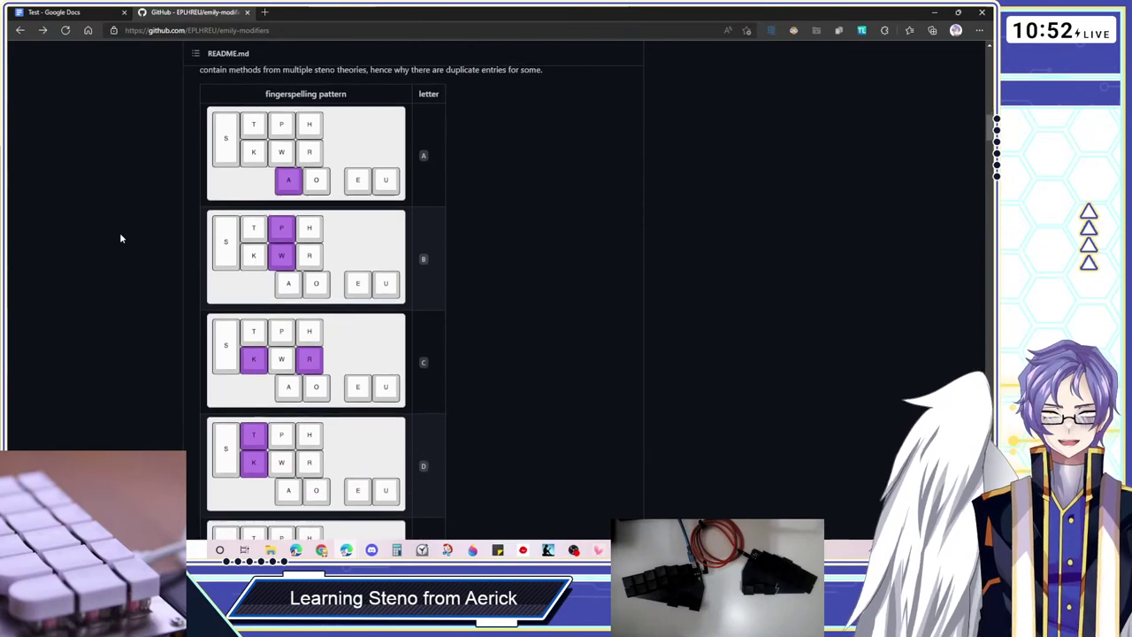
scroll(122, 238, "up", 1)
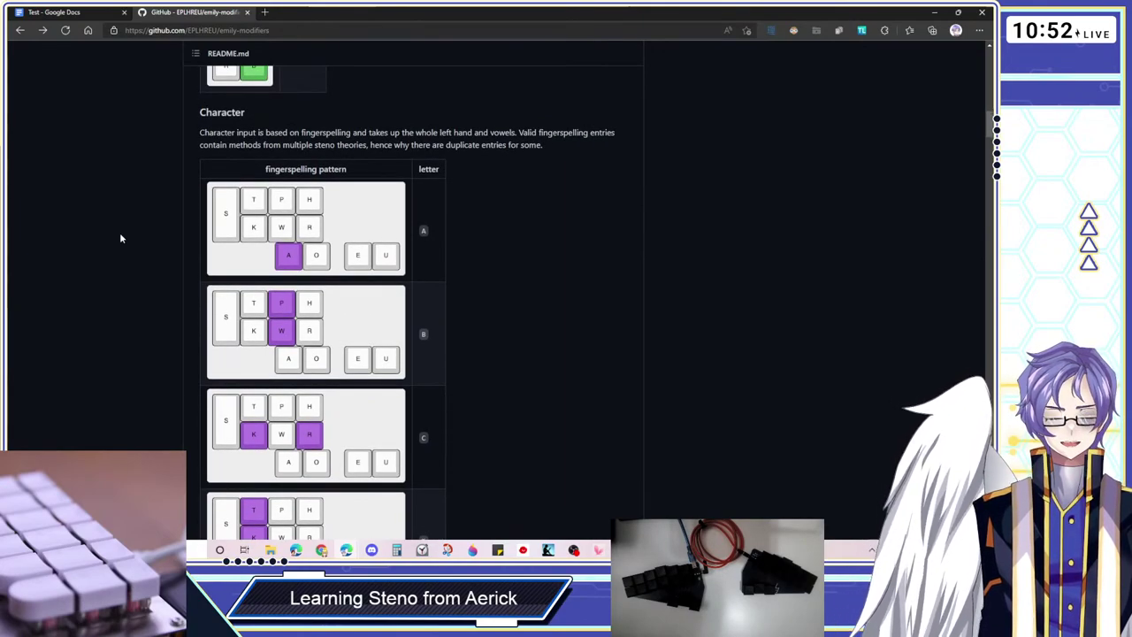
scroll(121, 238, "down", 1)
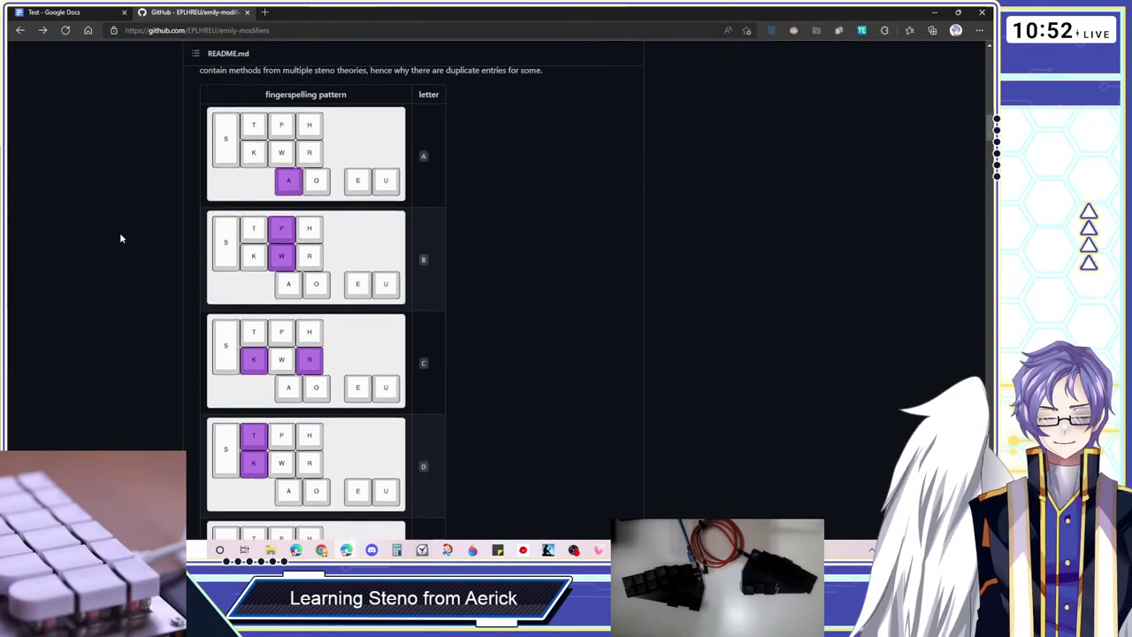
scroll(121, 238, "down", 1)
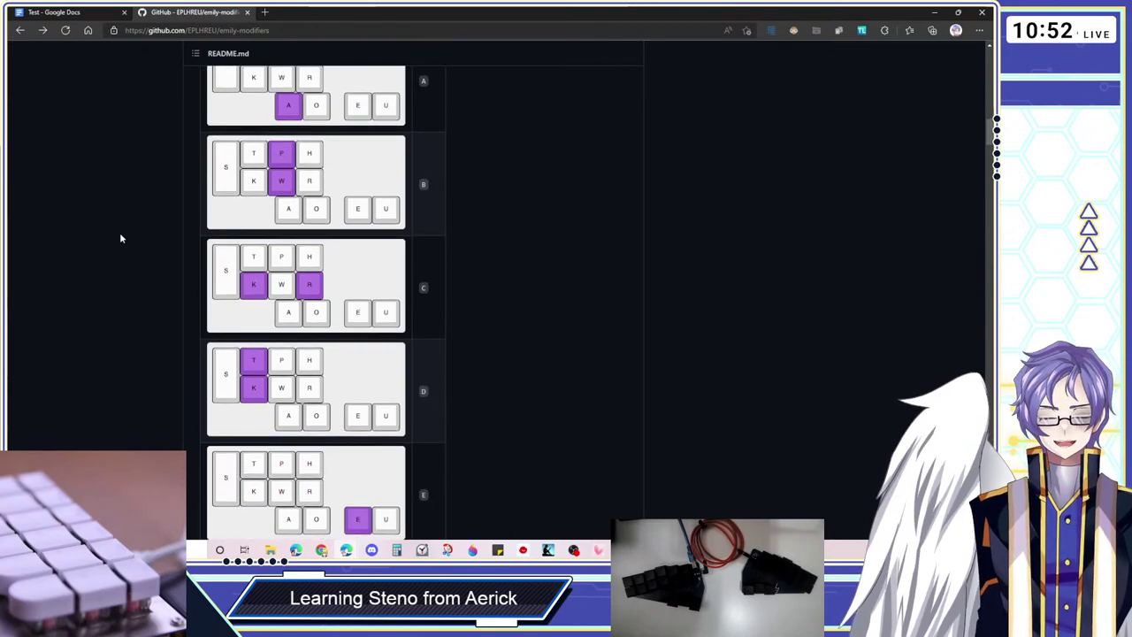
scroll(121, 238, "down", 3)
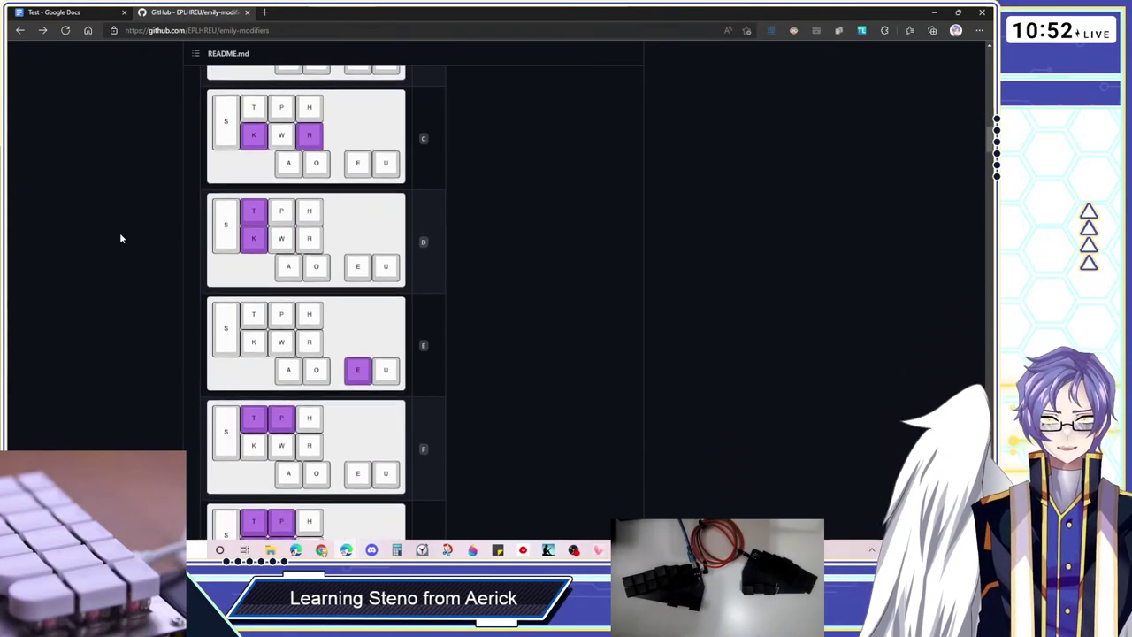
scroll(122, 238, "up", 12)
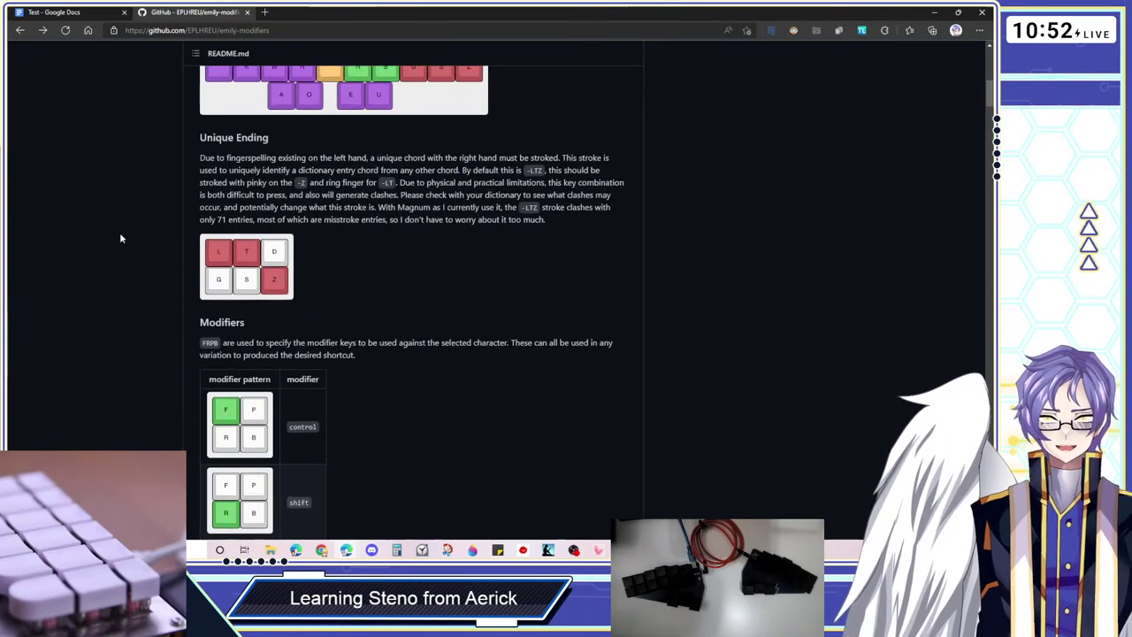
scroll(121, 238, "up", 2)
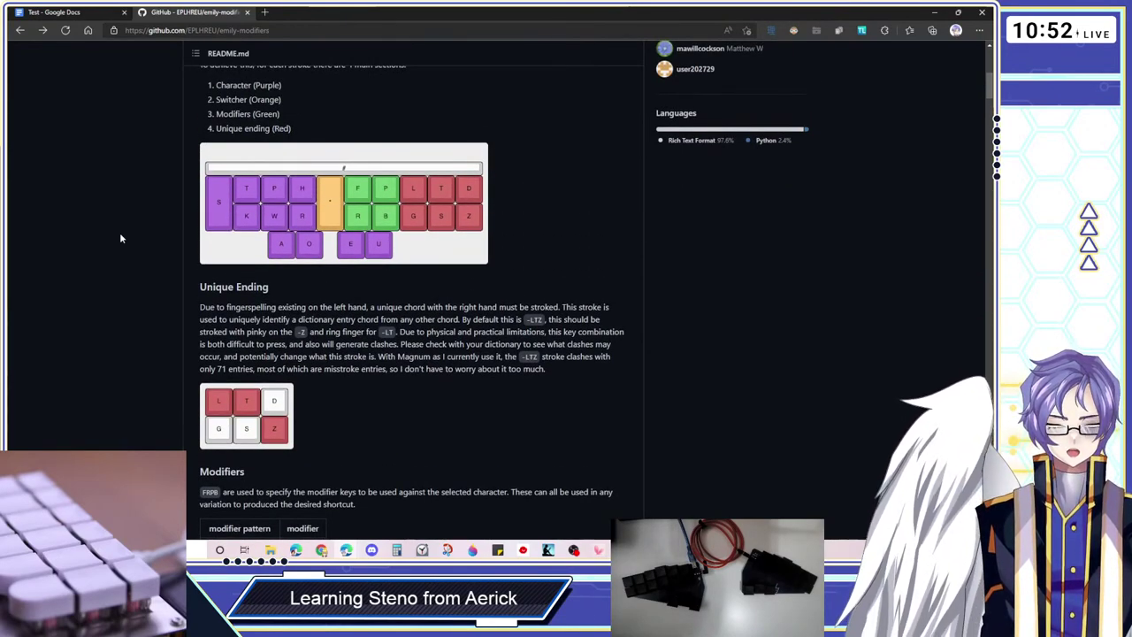
scroll(121, 238, "down", 1)
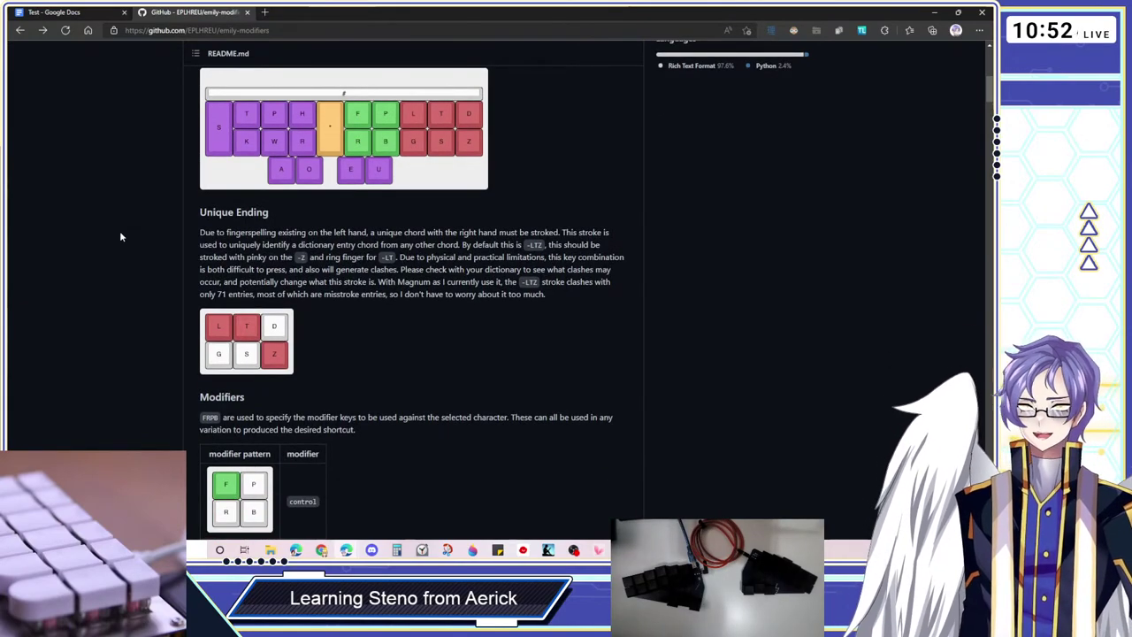
scroll(122, 237, "down", 1)
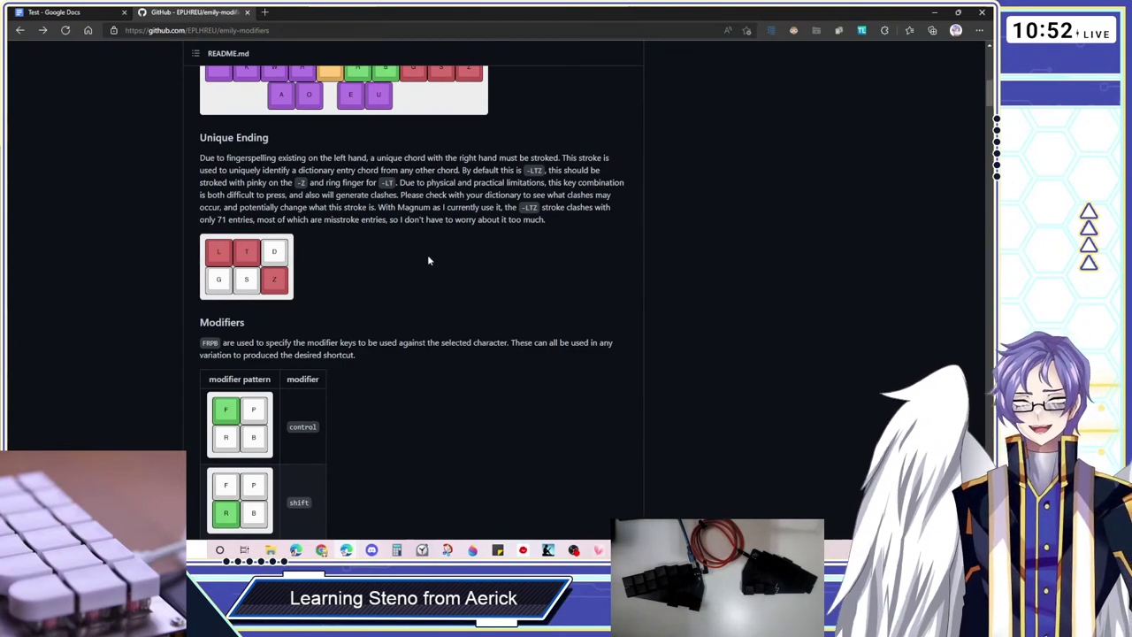
scroll(429, 259, "down", 1)
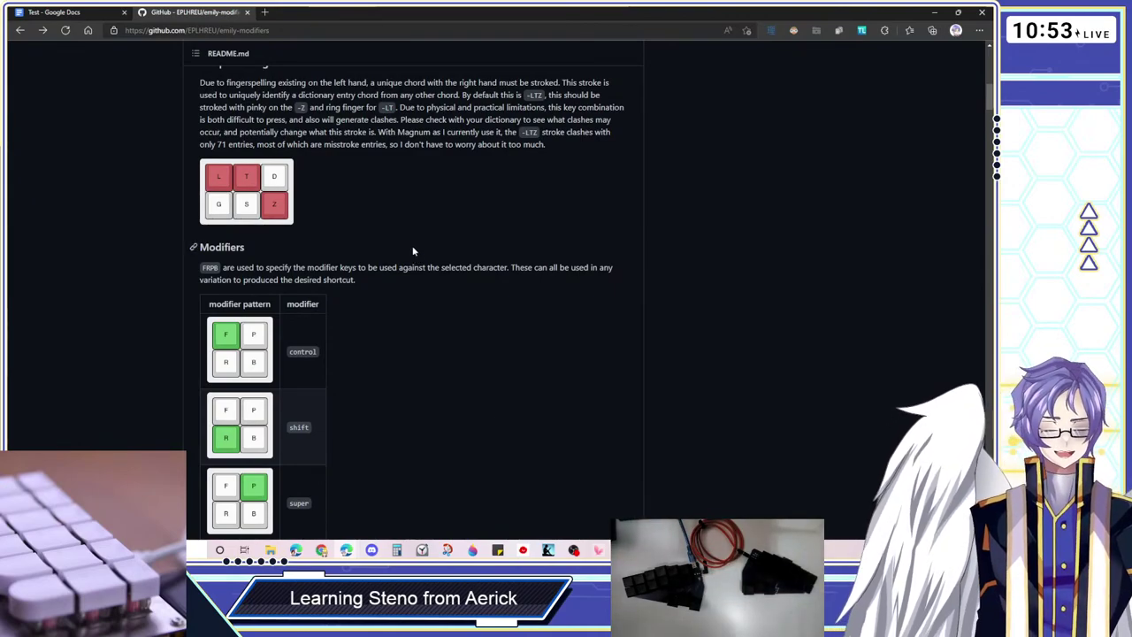
Bring the Plover window in front of the README and place it beside the modifier pattern table so all four patterns stay readable
key("alt+Tab")
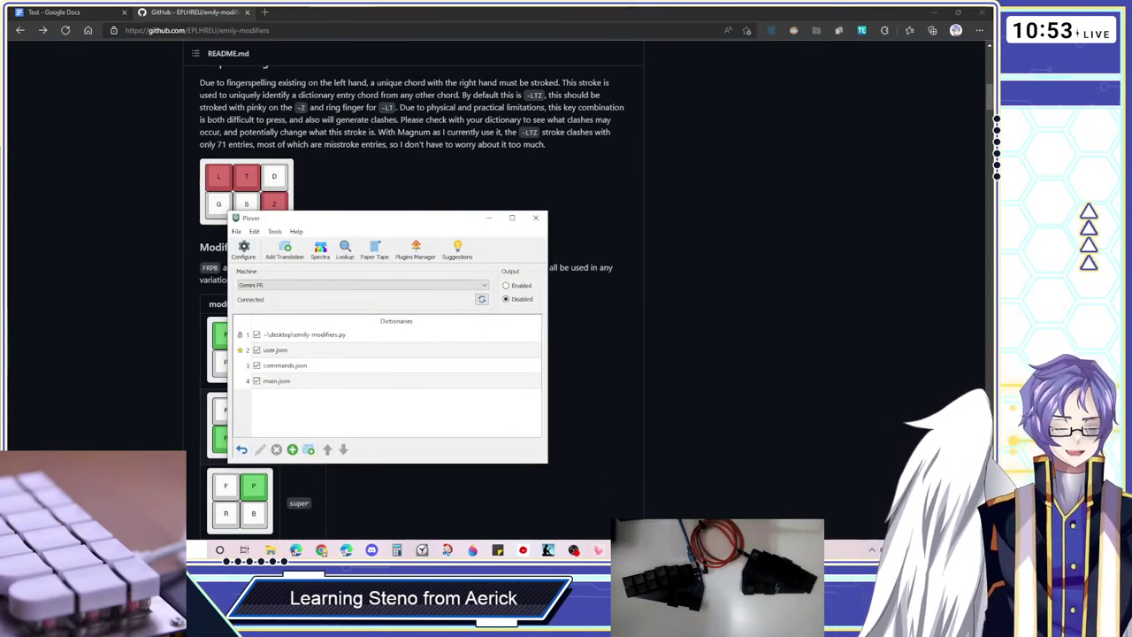
left_click_drag(336, 221, 471, 200)
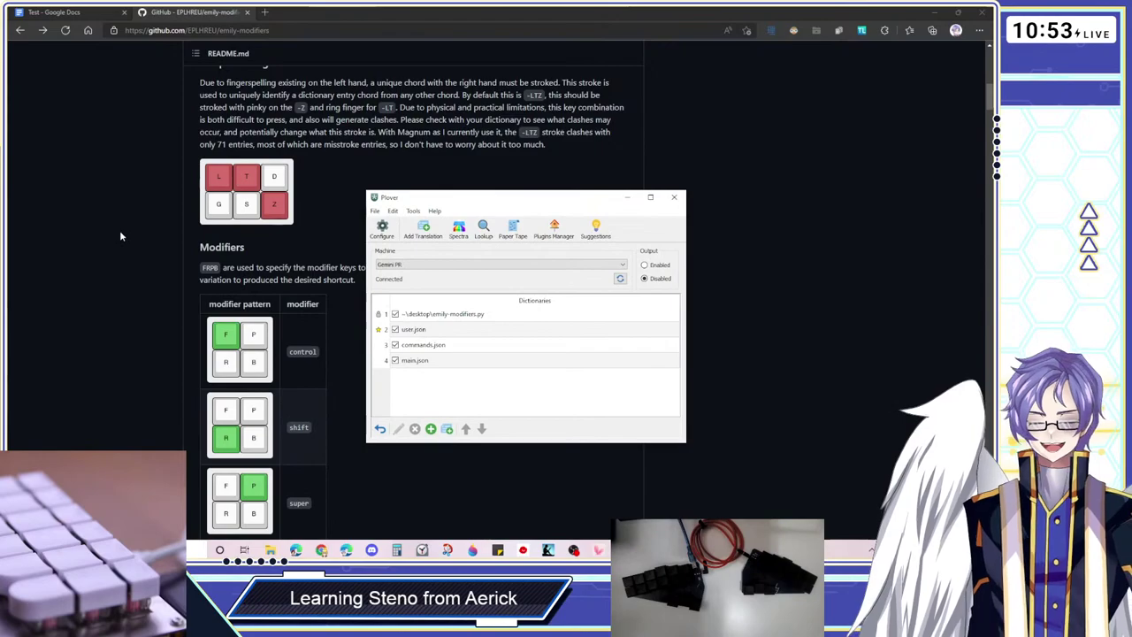
scroll(121, 236, "down", 2)
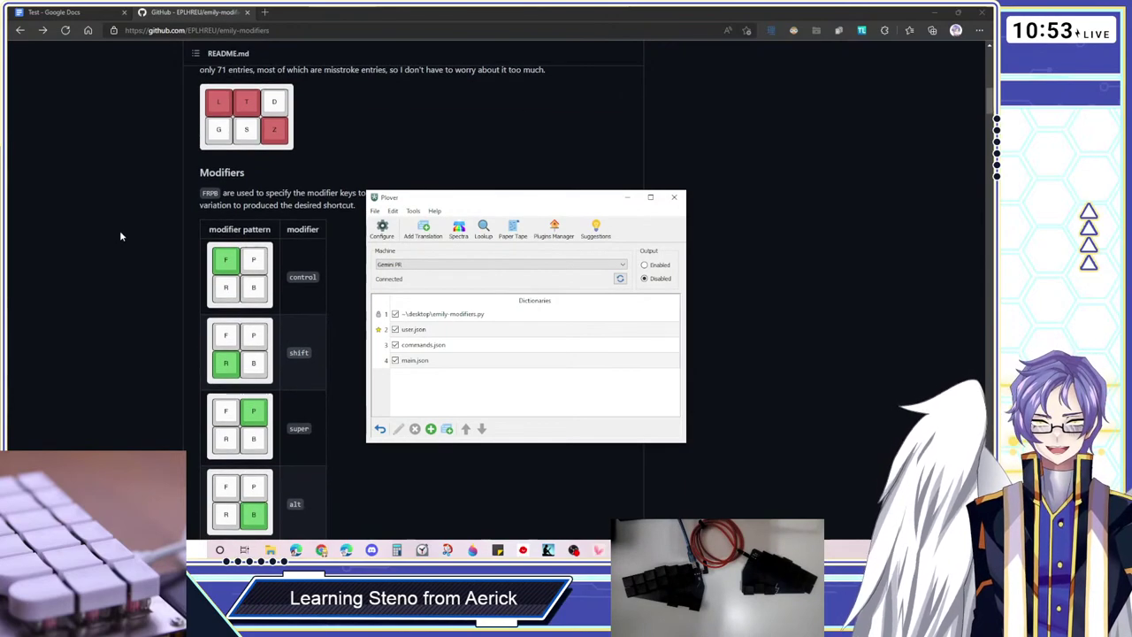